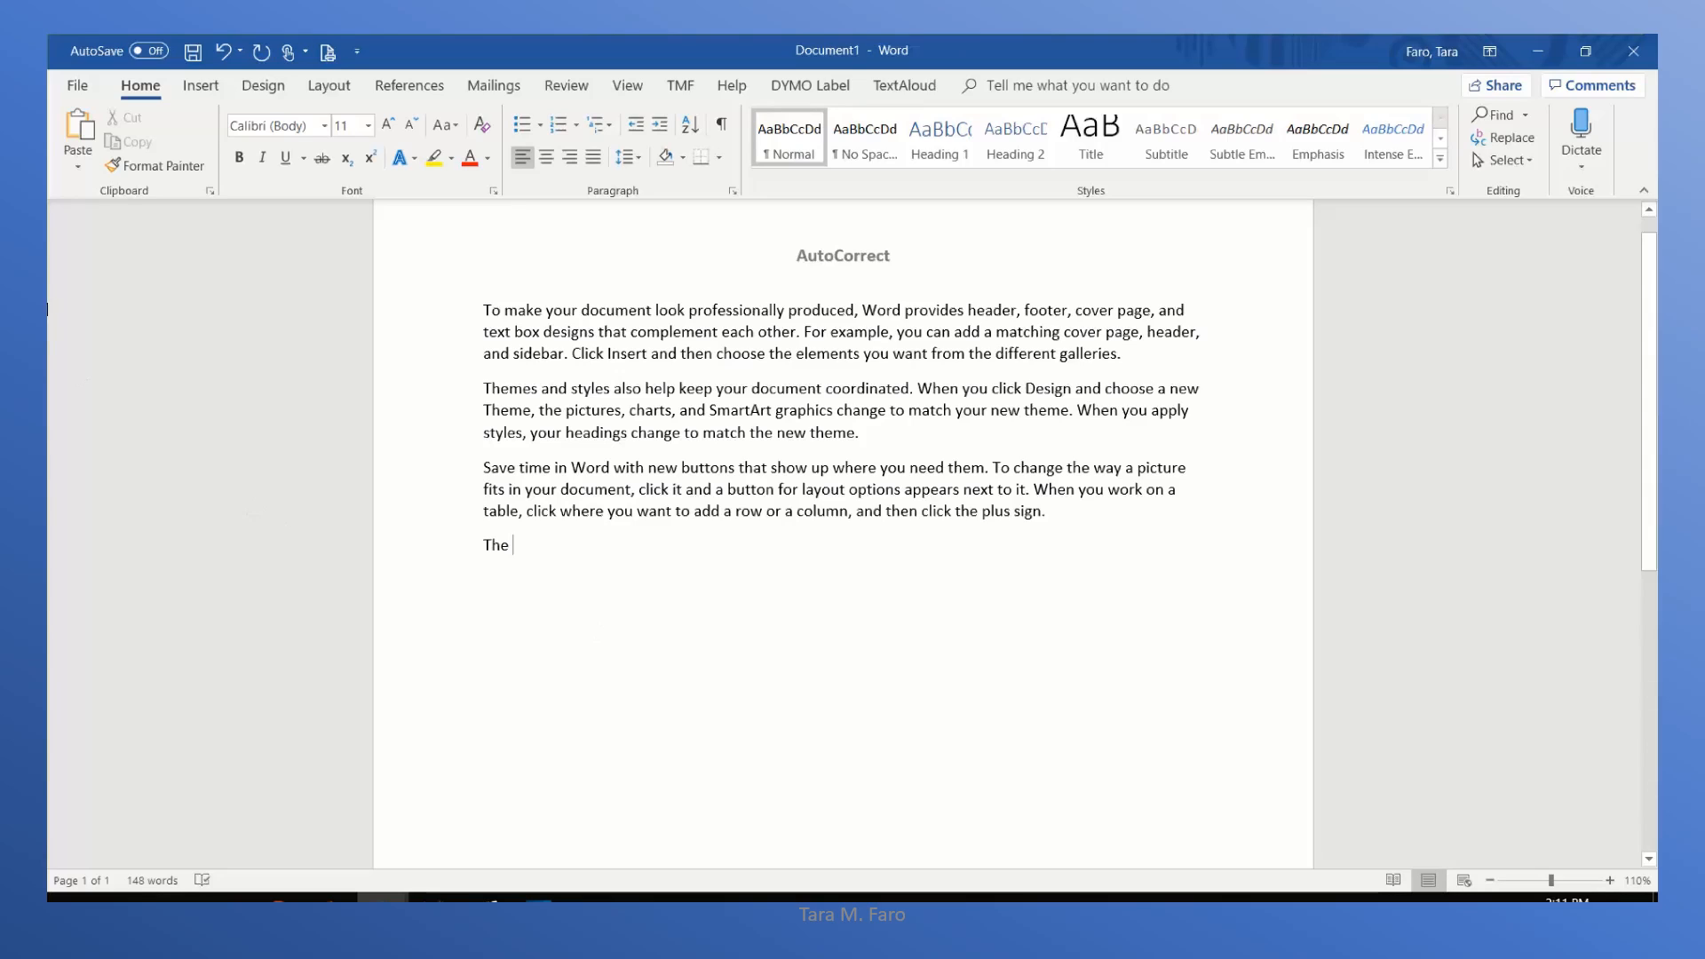
# - Add an AutoCorrect entry that replaces "ccc" with "Community College Center" and try it after "The" in the document's last line
pyautogui.click(79, 87)
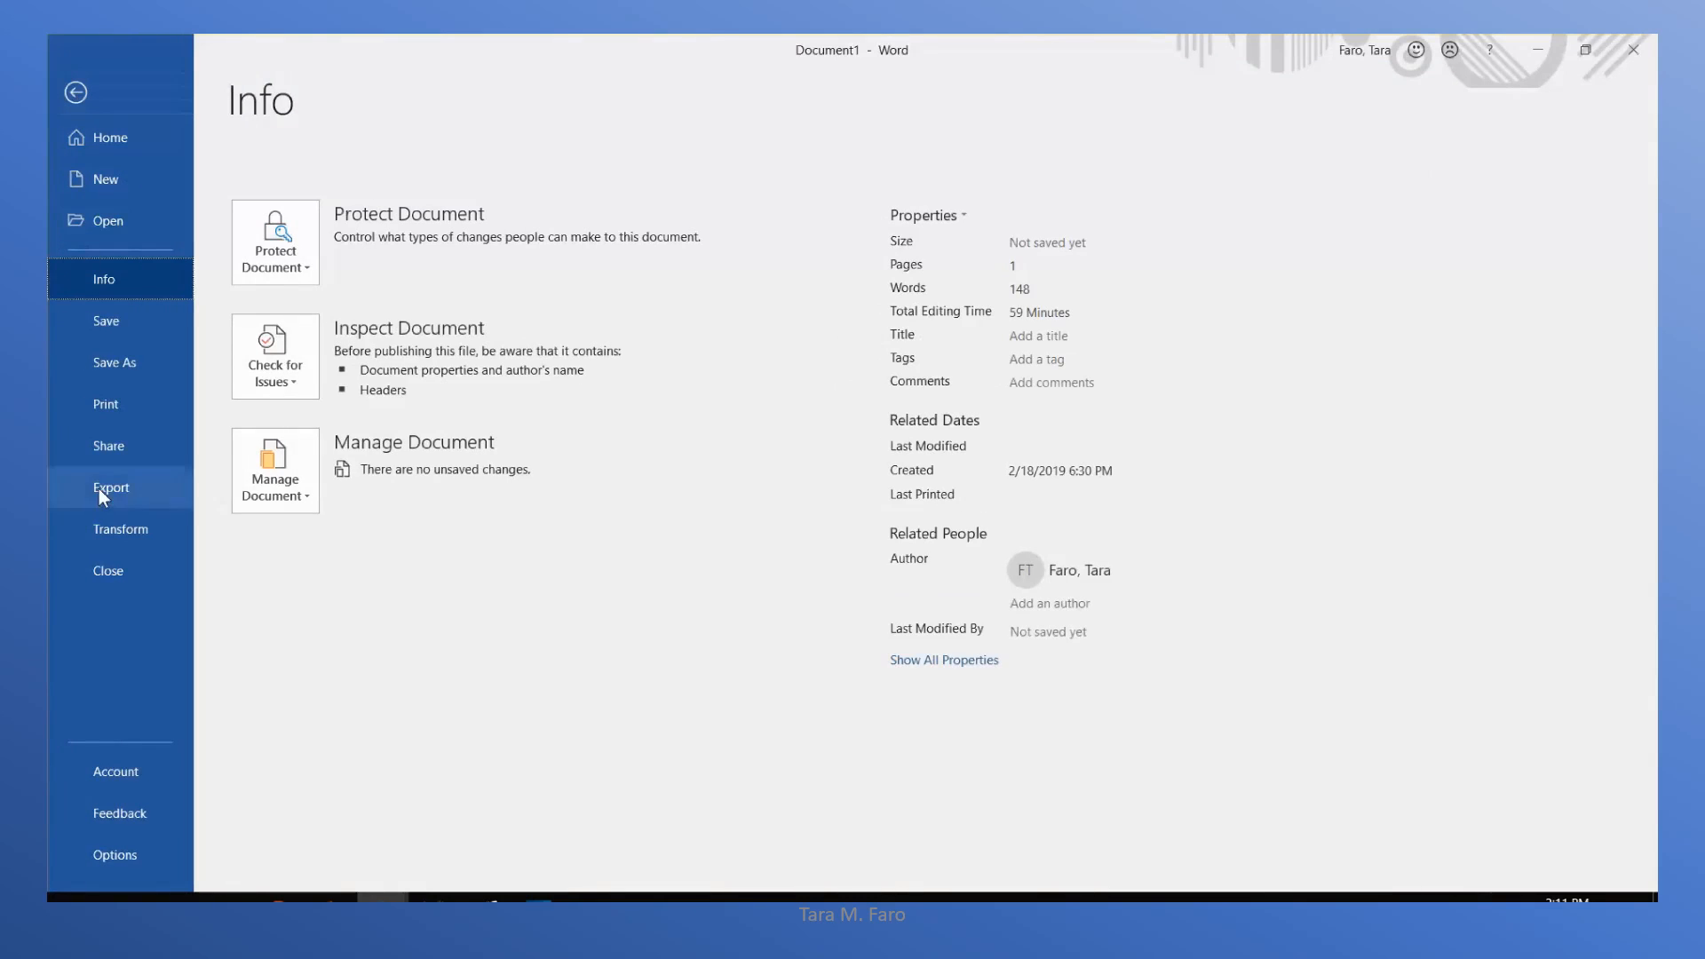
pyautogui.click(113, 857)
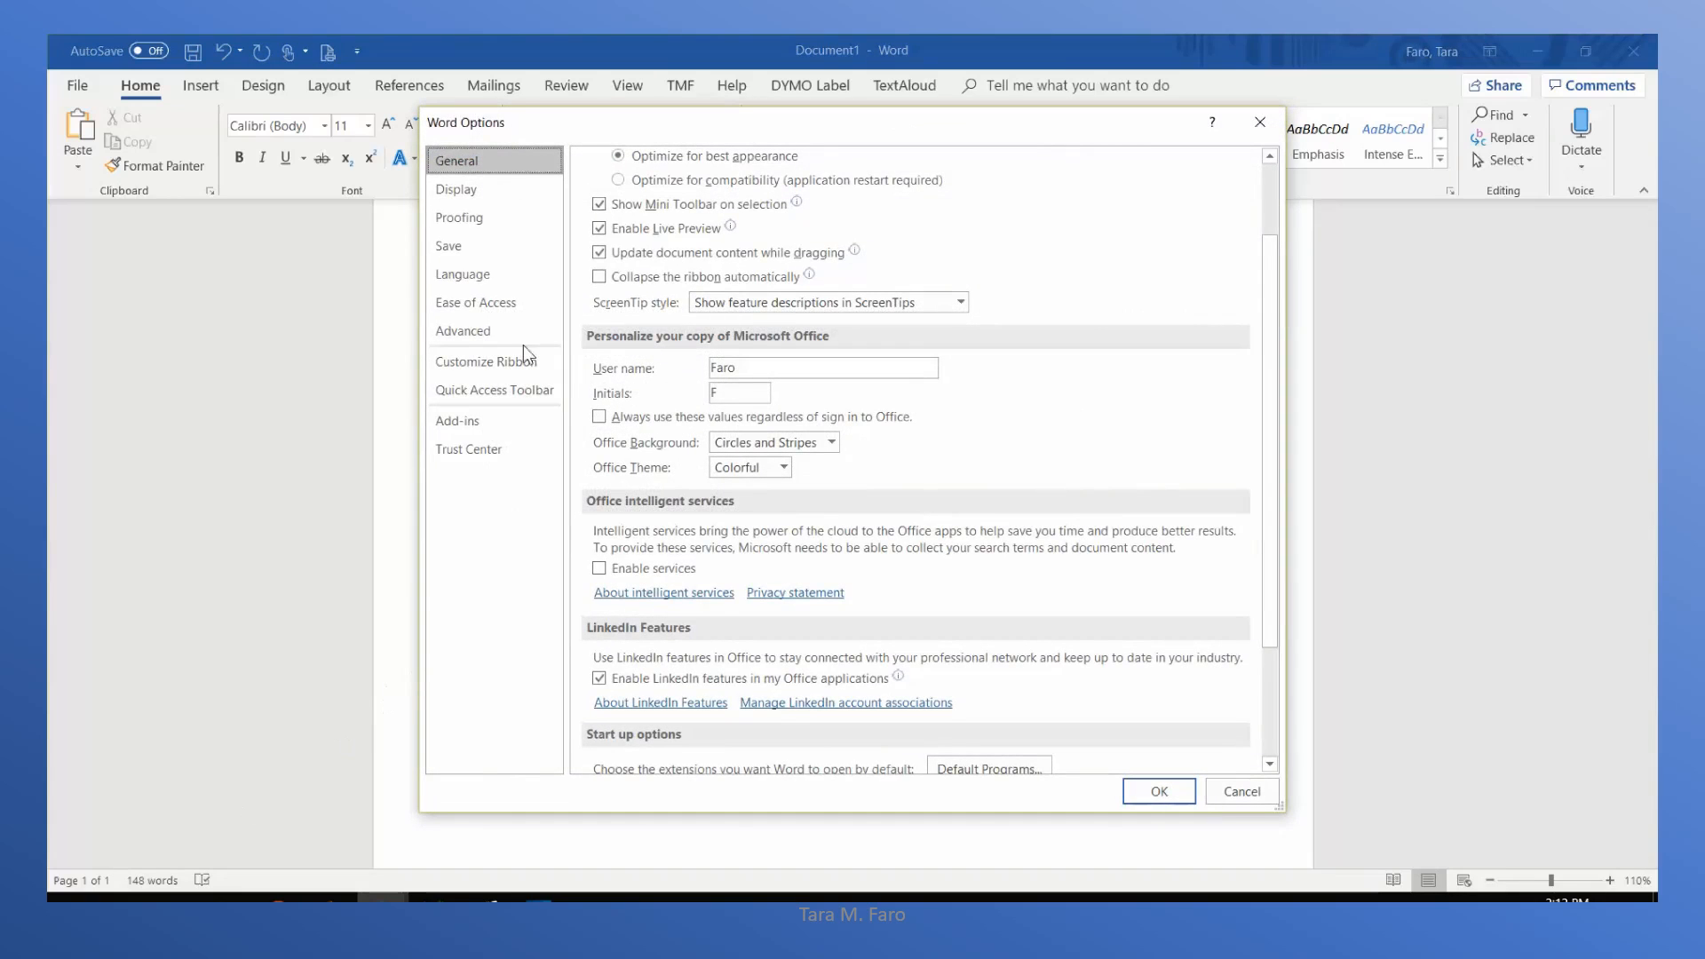
pyautogui.click(517, 235)
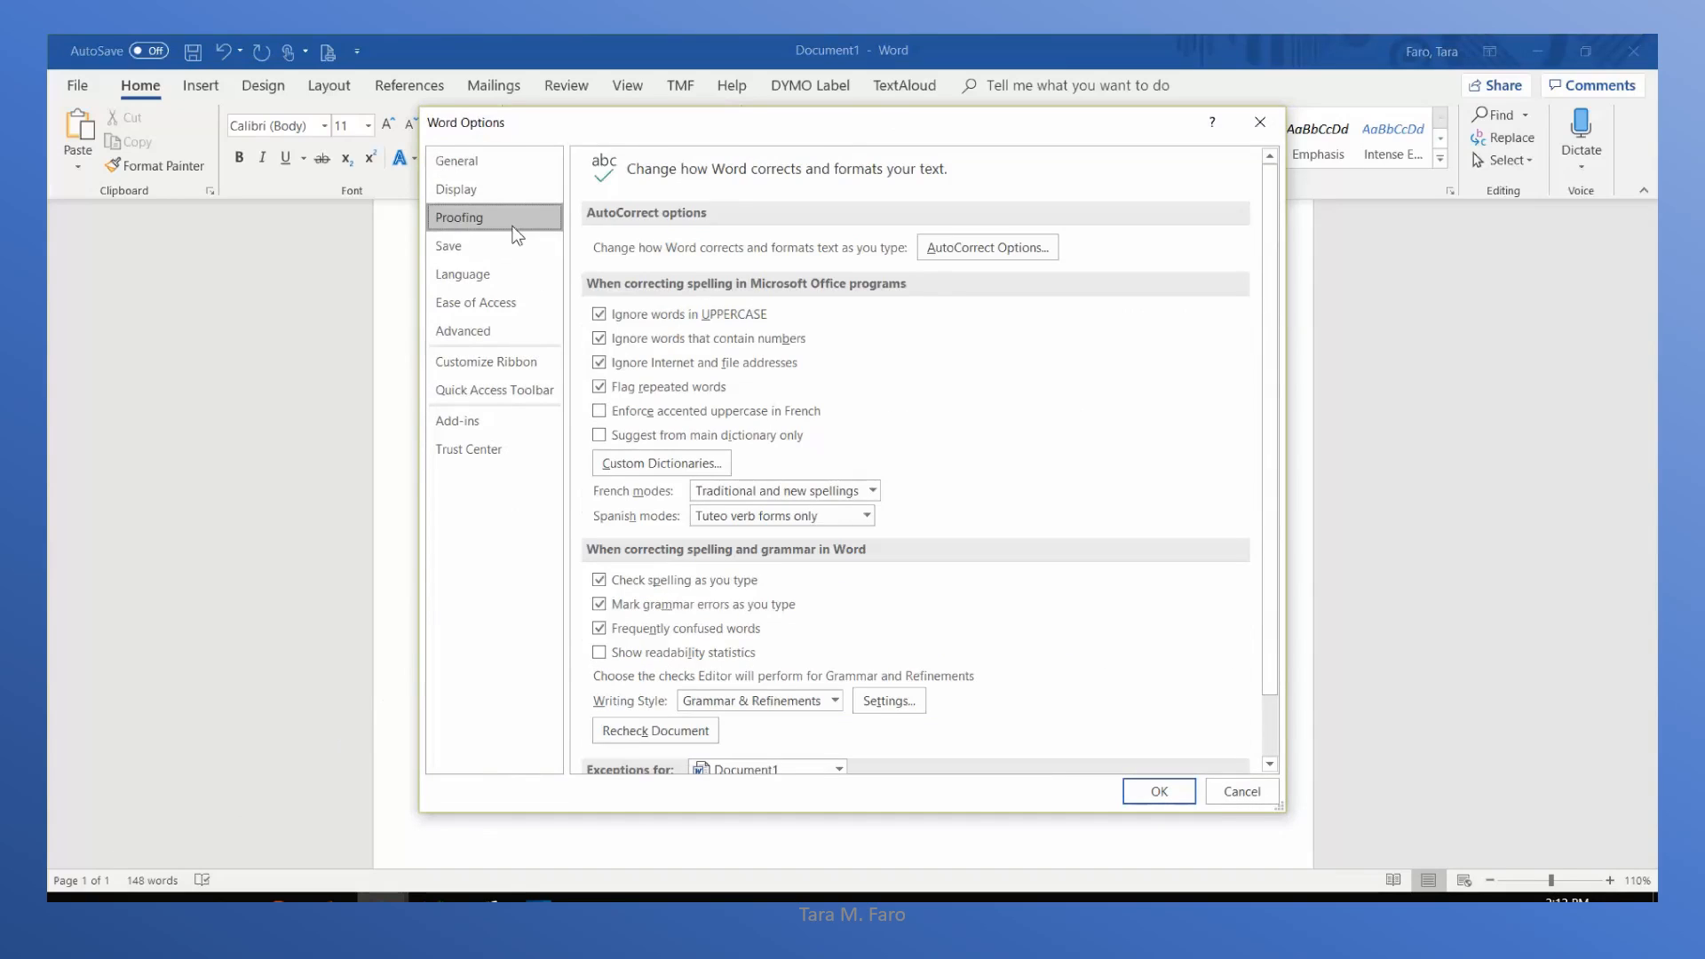
pyautogui.click(1027, 247)
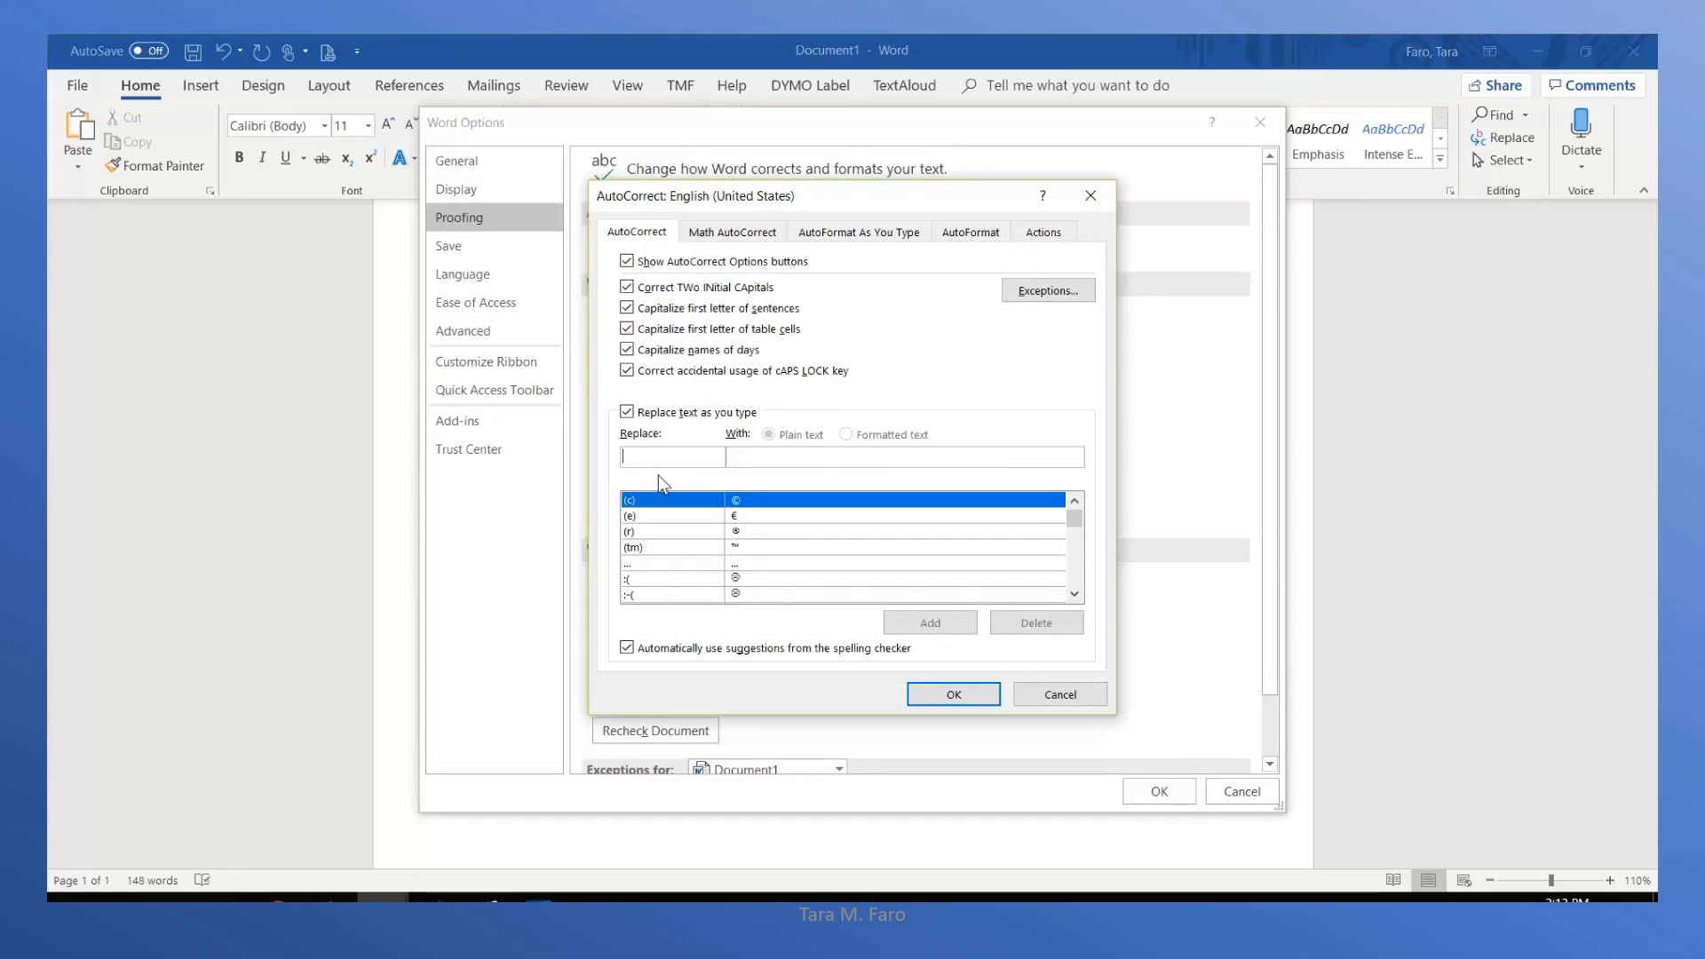
pyautogui.write('ccc')
pyautogui.click(751, 462)
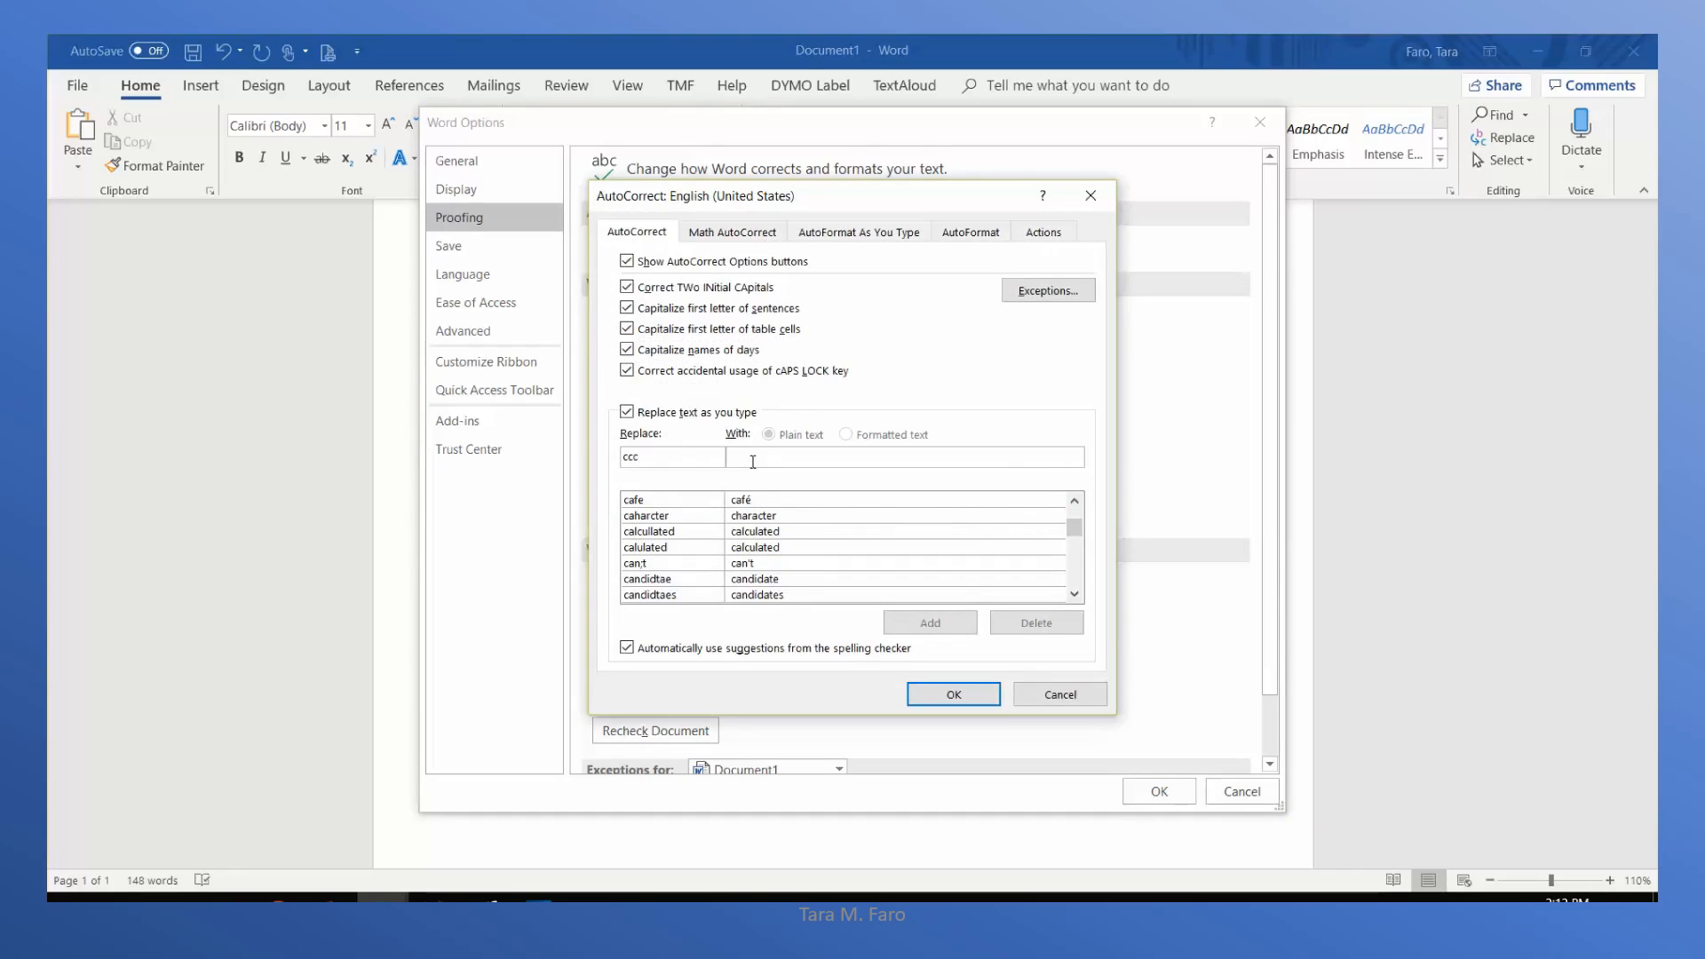
pyautogui.write('community Coll')
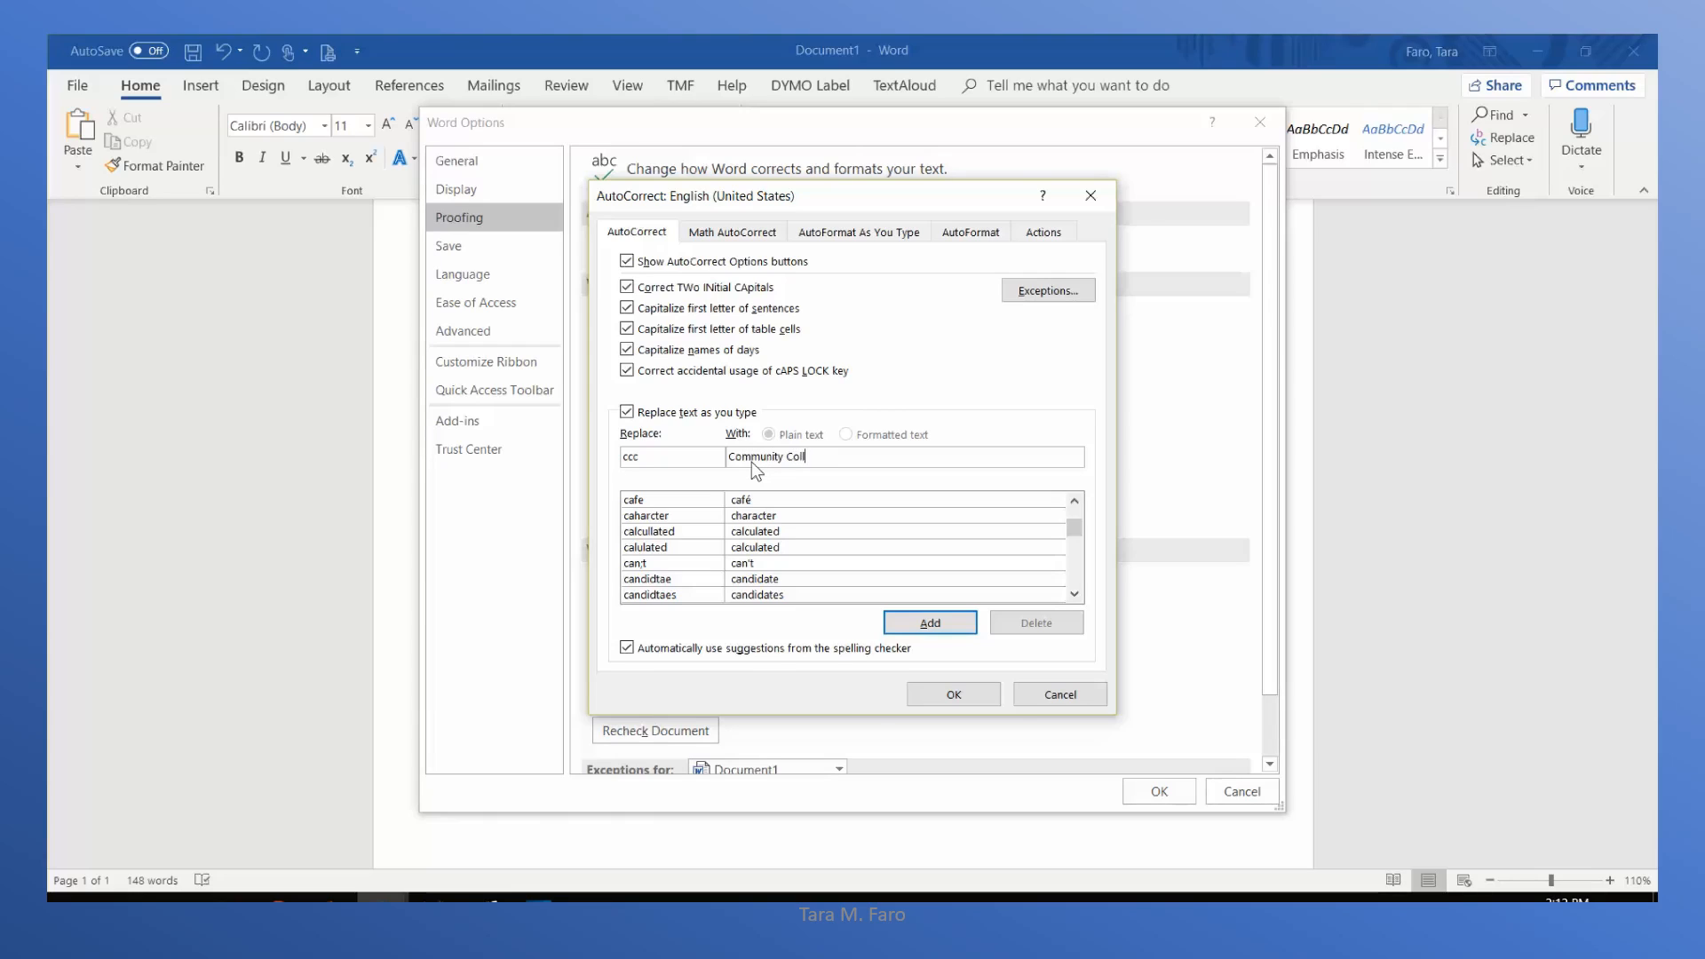
pyautogui.write('ege Center')
pyautogui.click(924, 625)
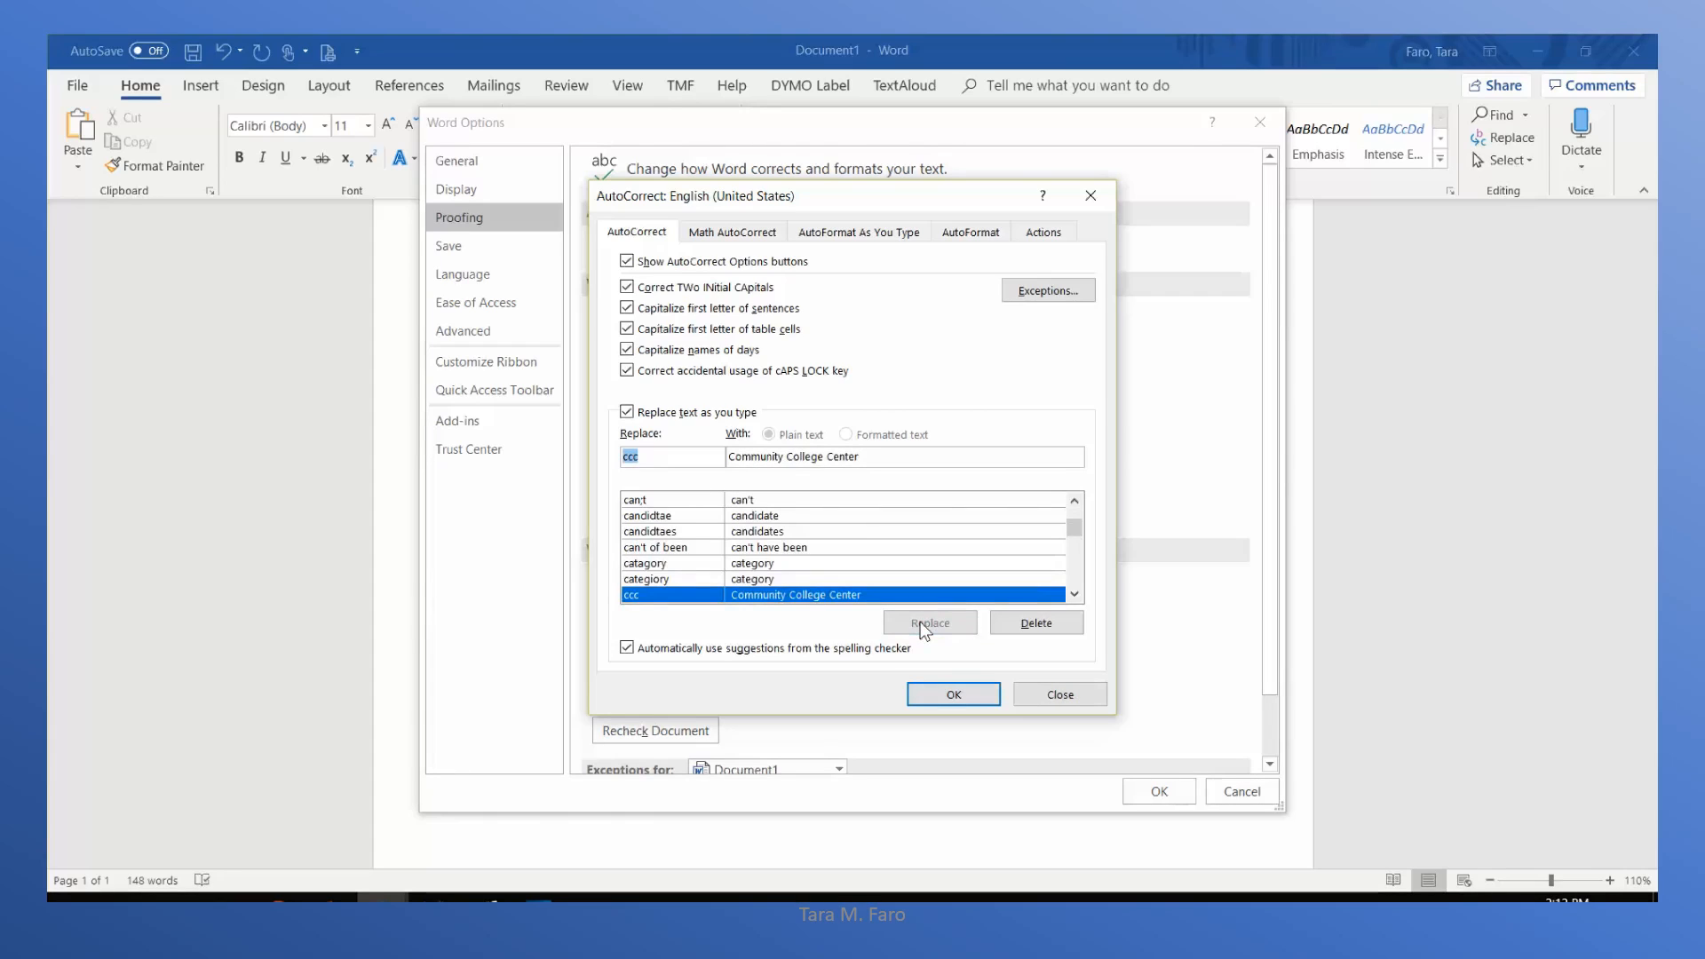
pyautogui.click(929, 697)
pyautogui.click(1155, 792)
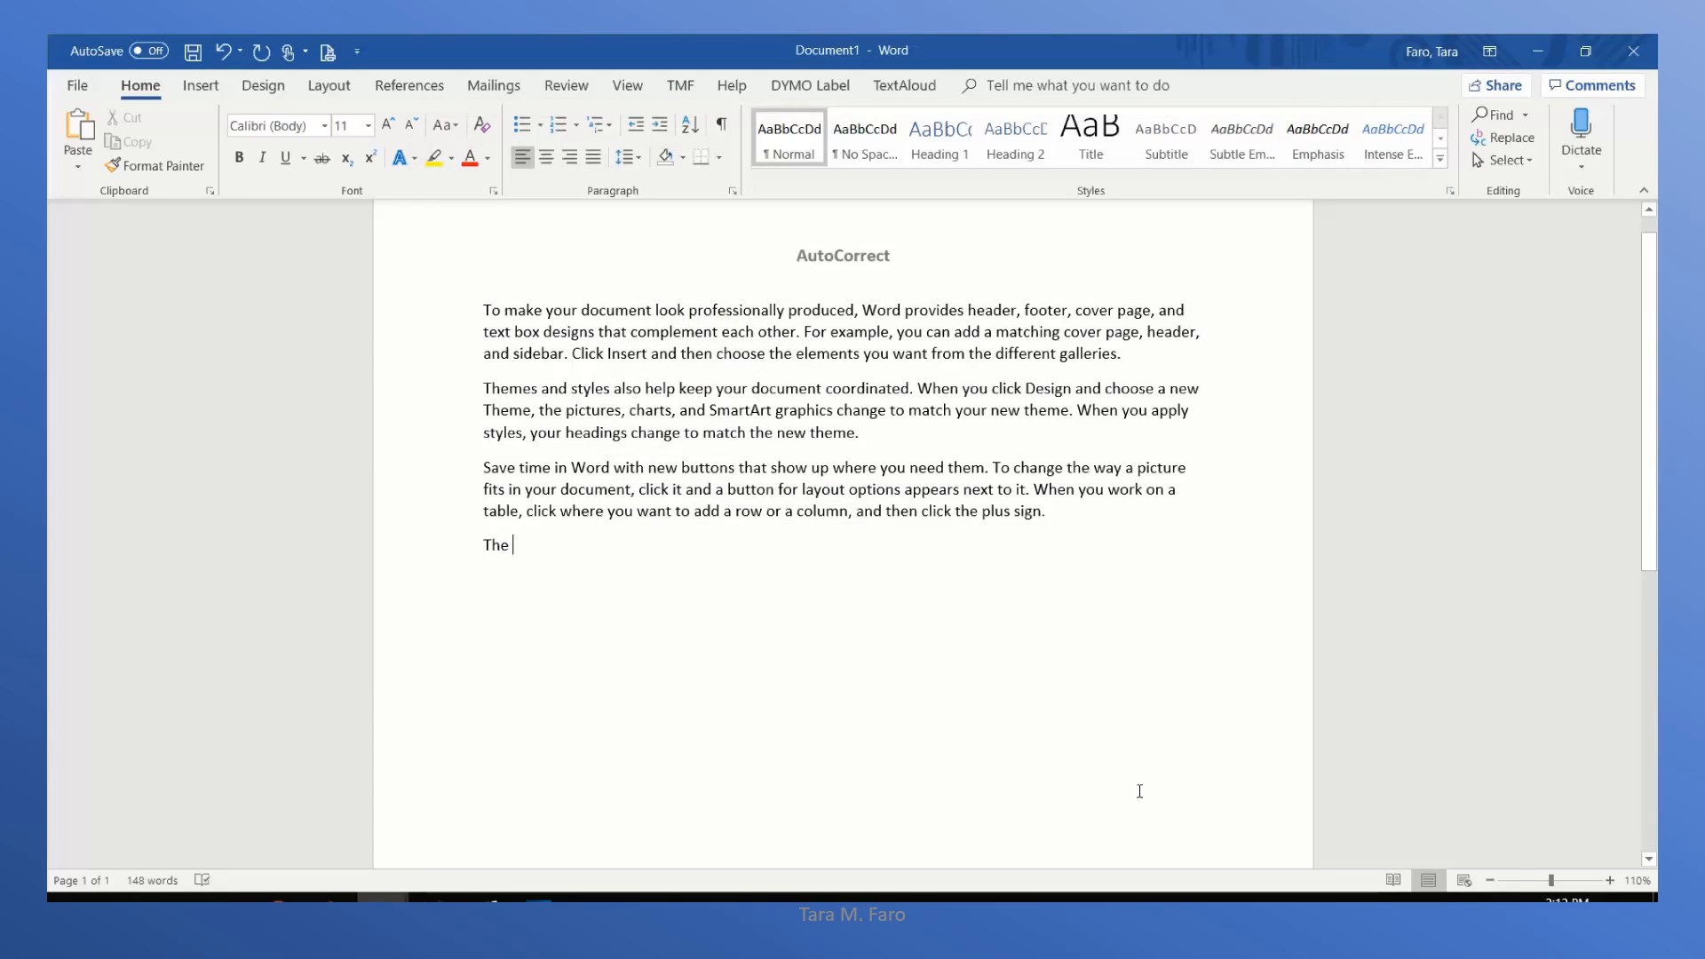
pyautogui.write('ccc')
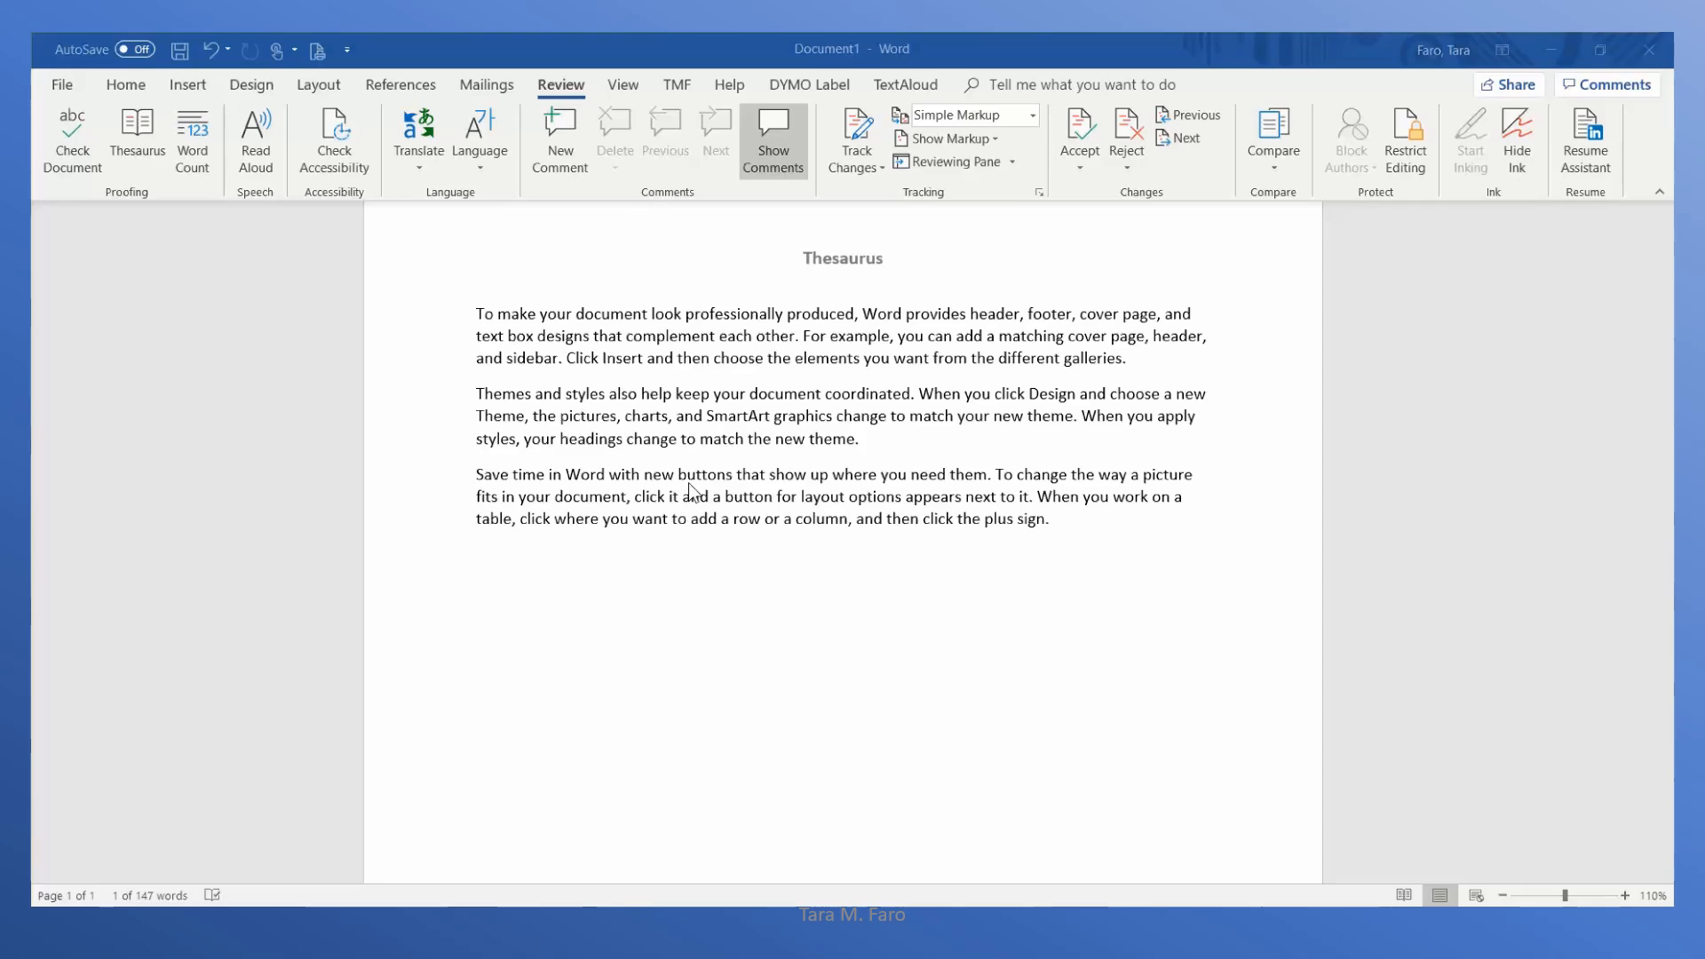
# - Use the Thesaurus to look up "complement" in the first paragraph, explore the synonym "match", and insert "balance" in its place
pyautogui.doubleClick(675, 339)
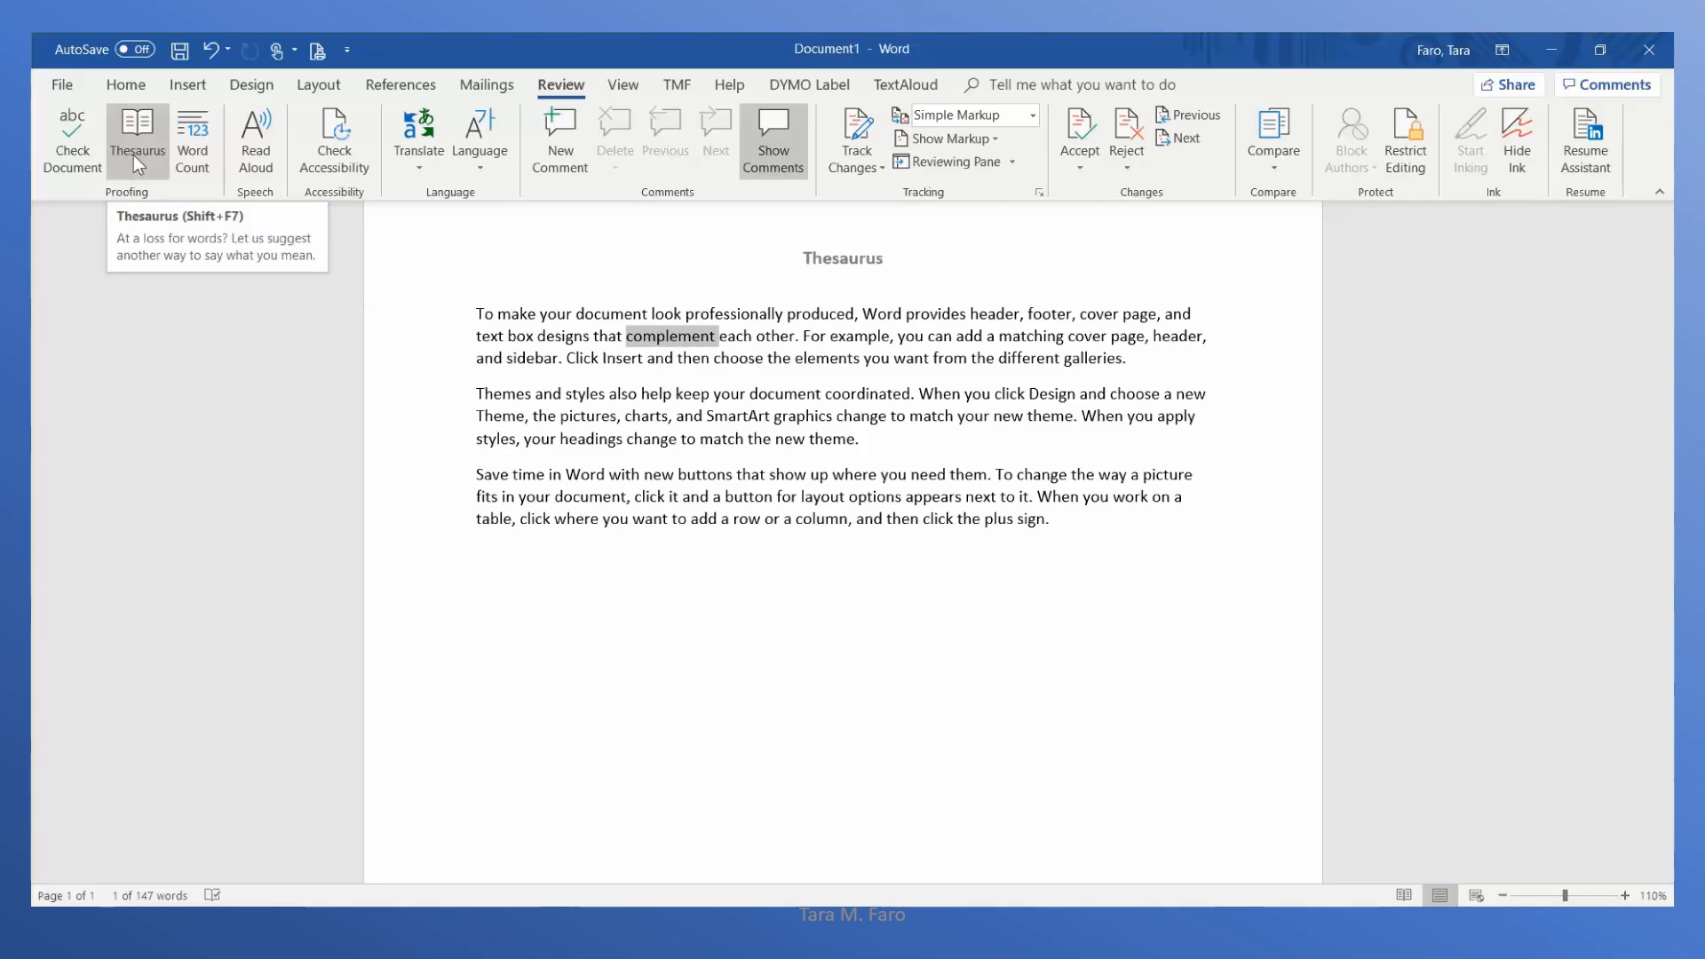
pyautogui.rightClick(677, 346)
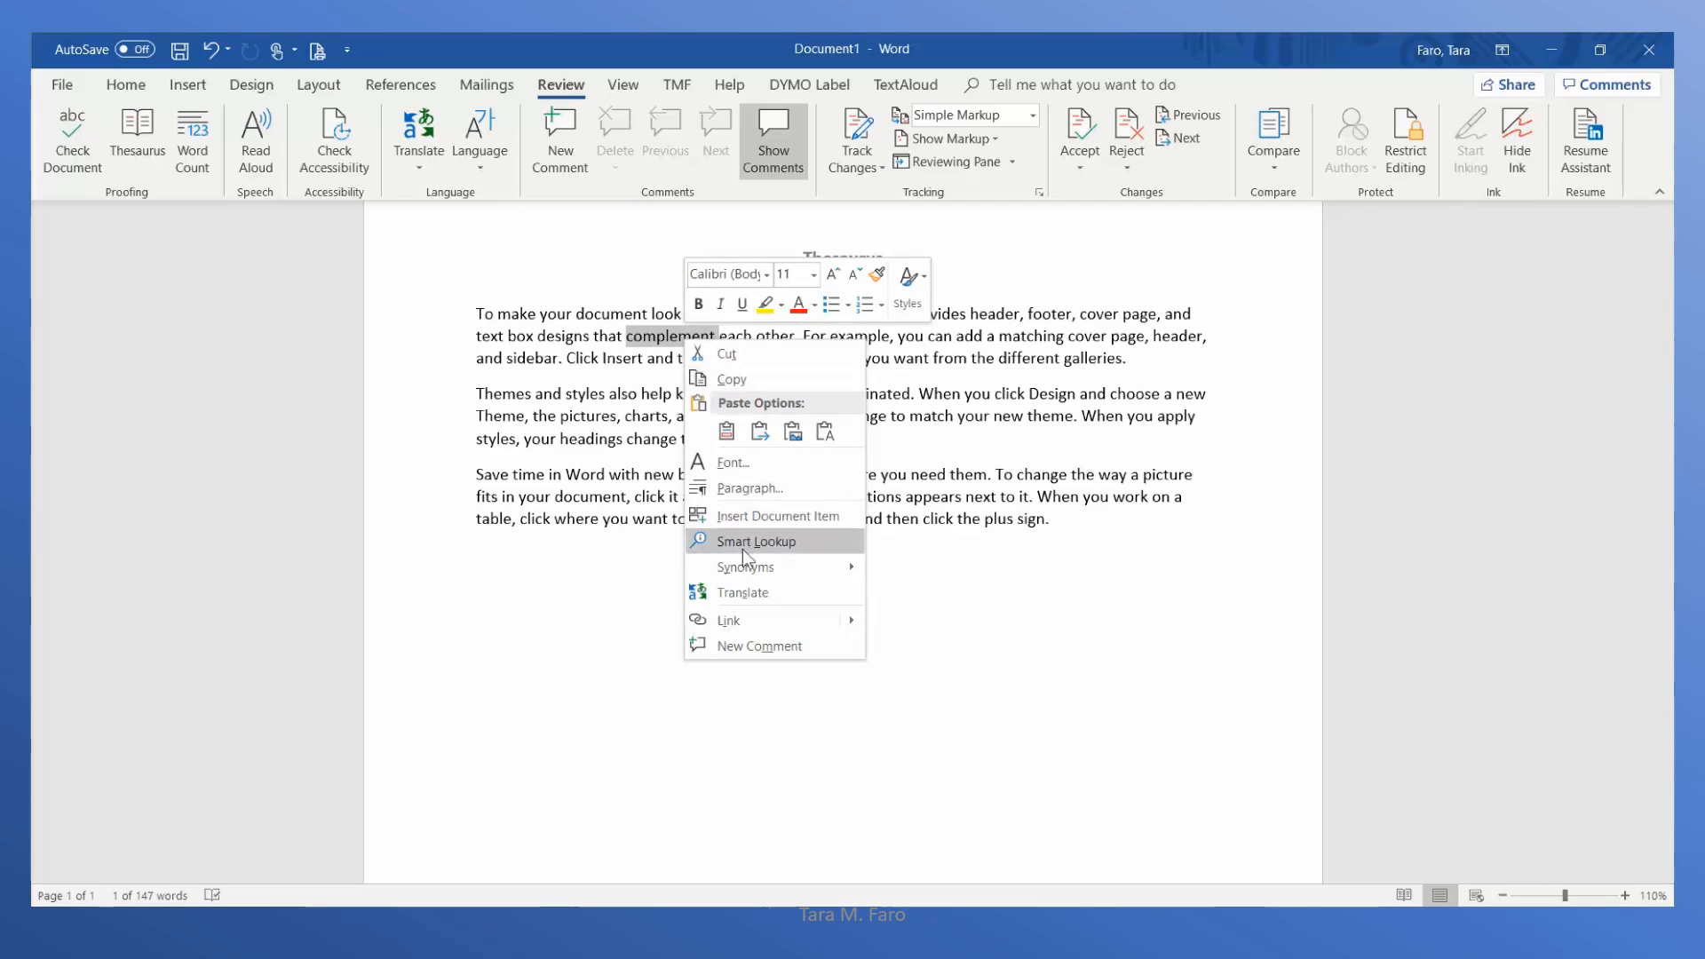
pyautogui.moveTo(765, 572)
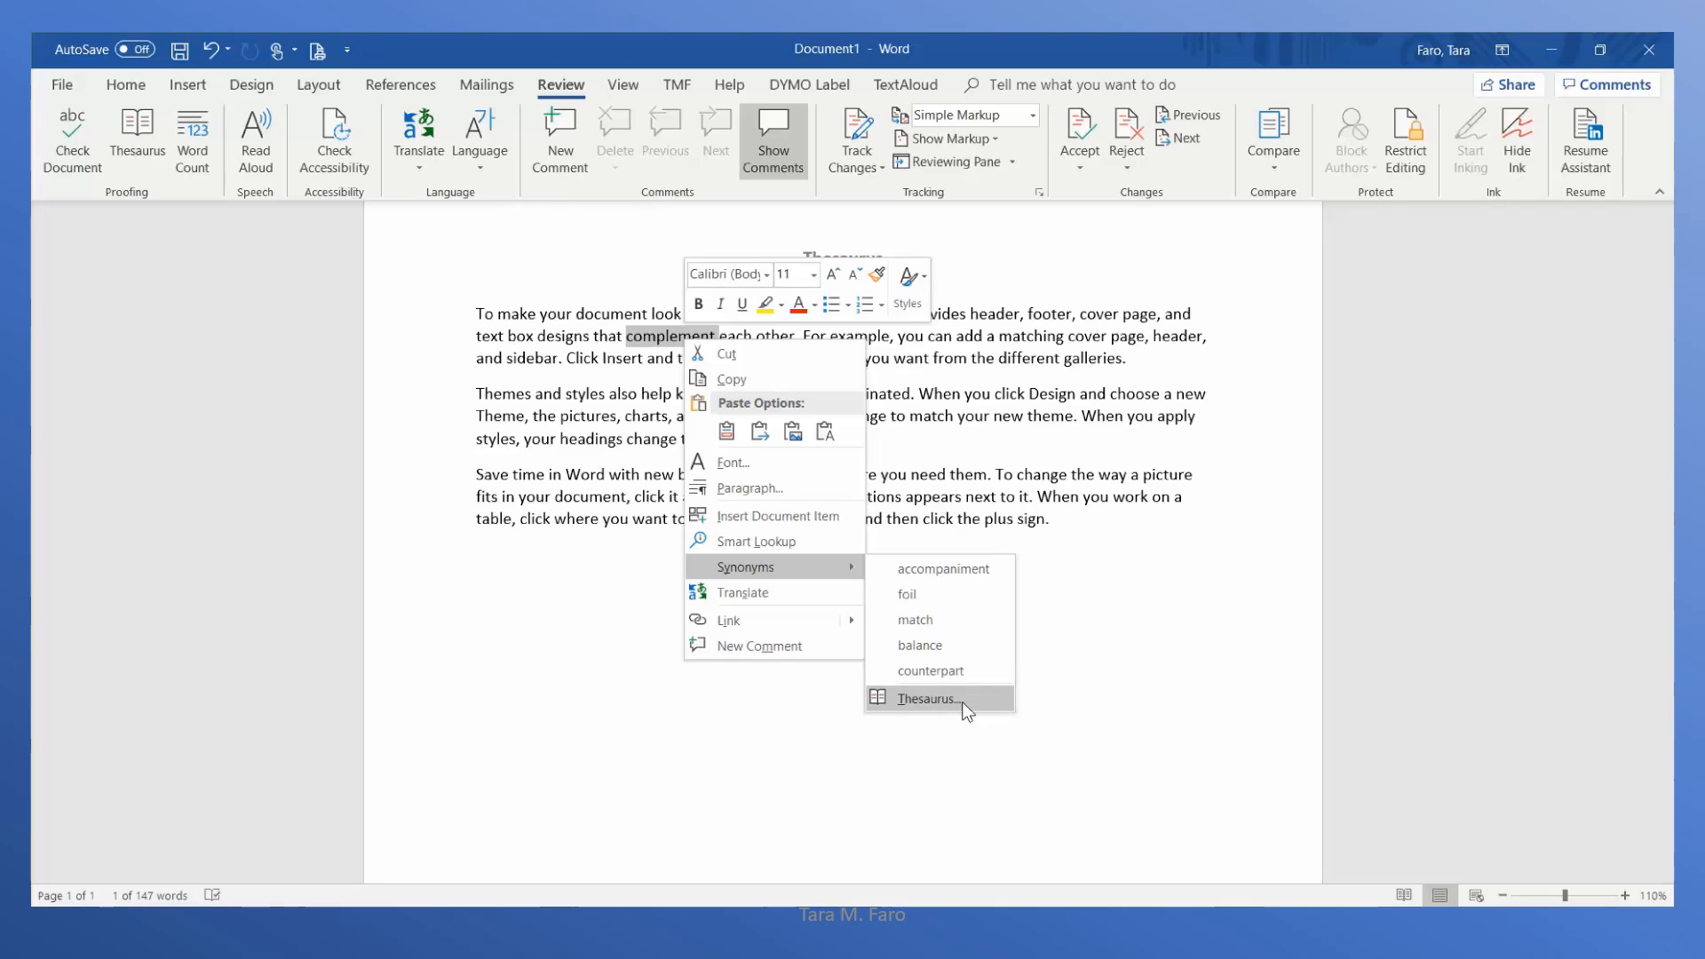
pyautogui.click(927, 699)
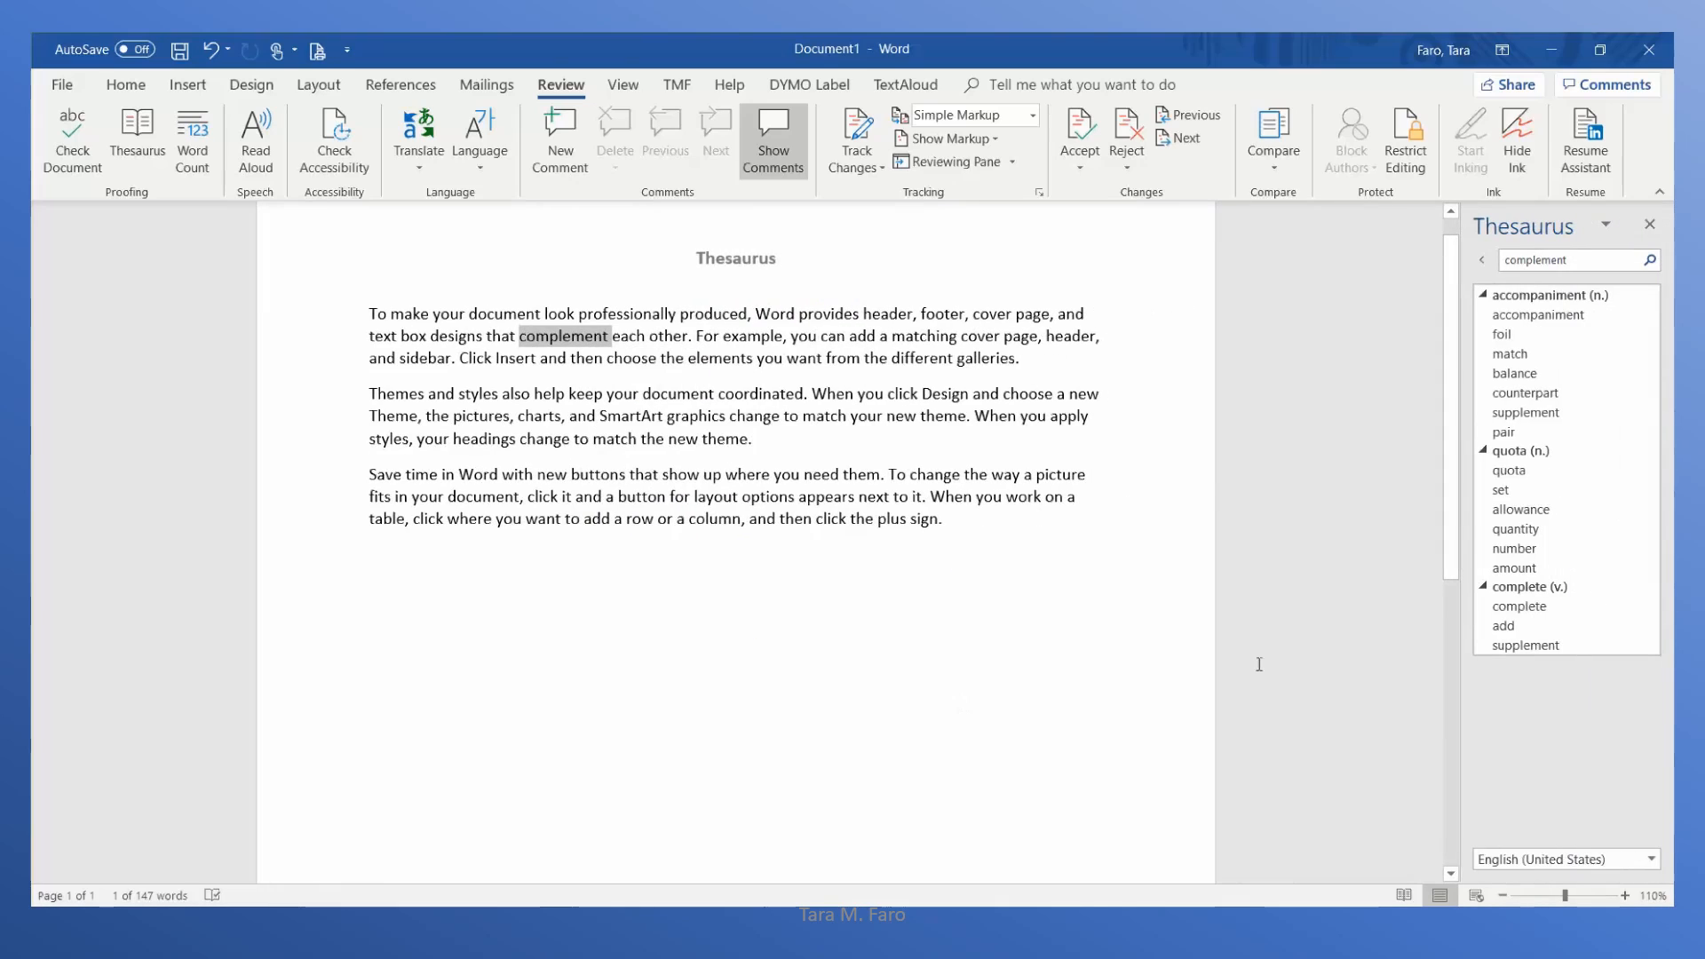
pyautogui.click(1545, 355)
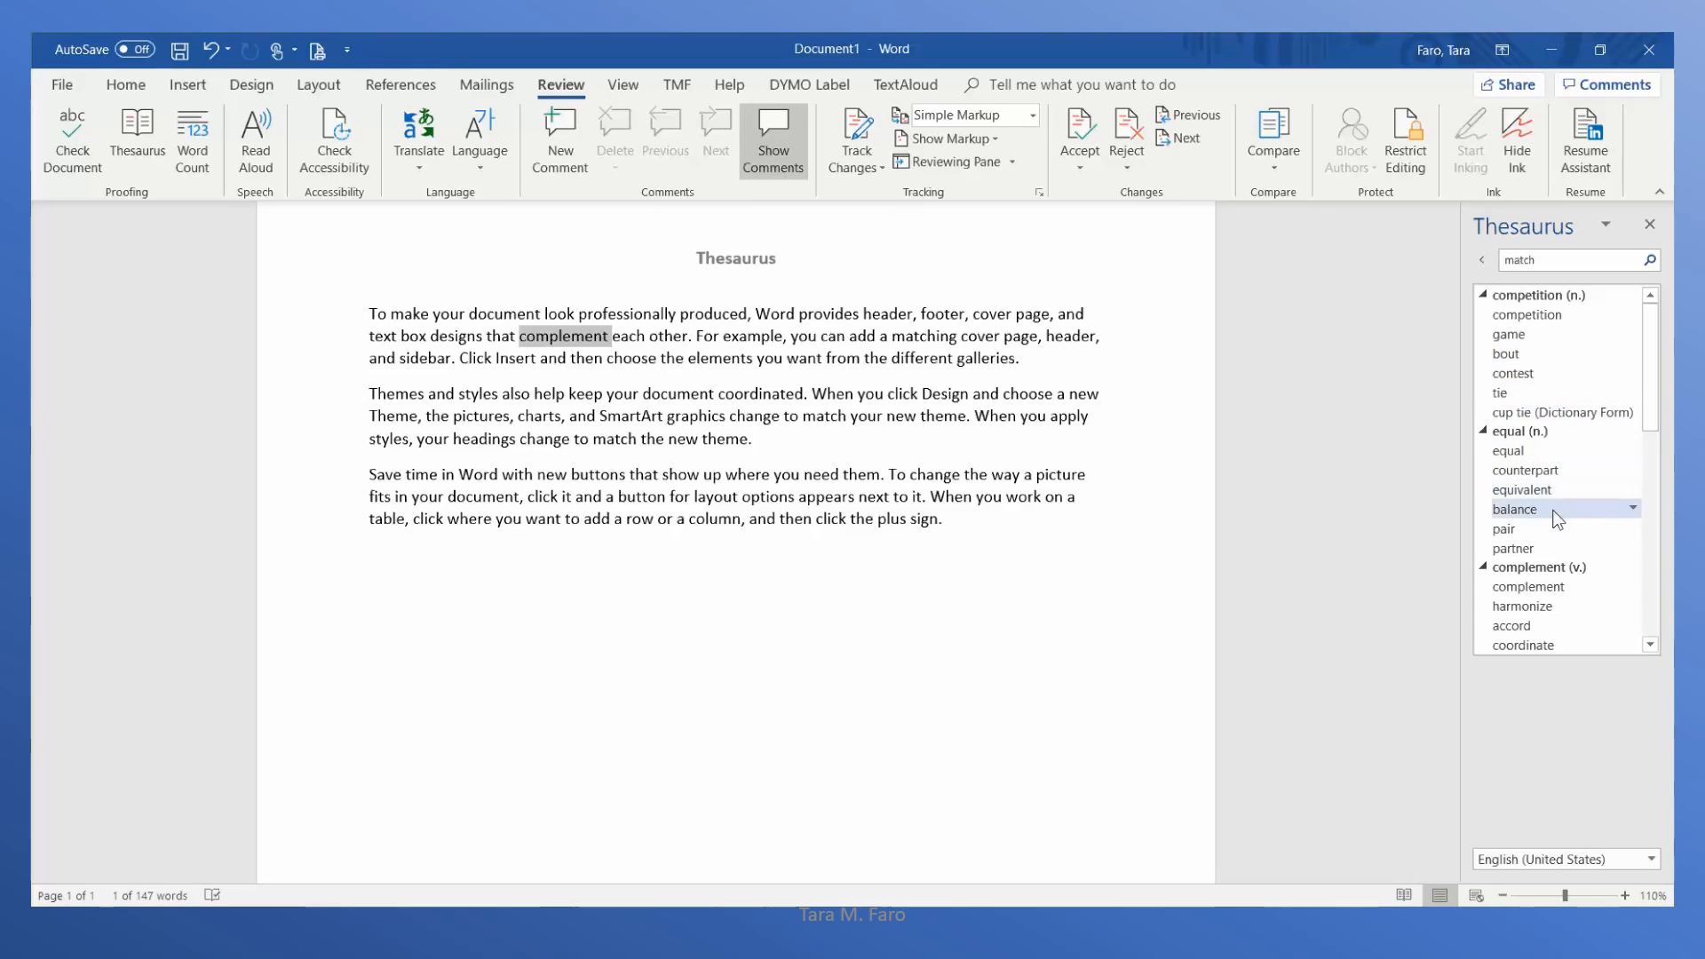
pyautogui.click(1634, 507)
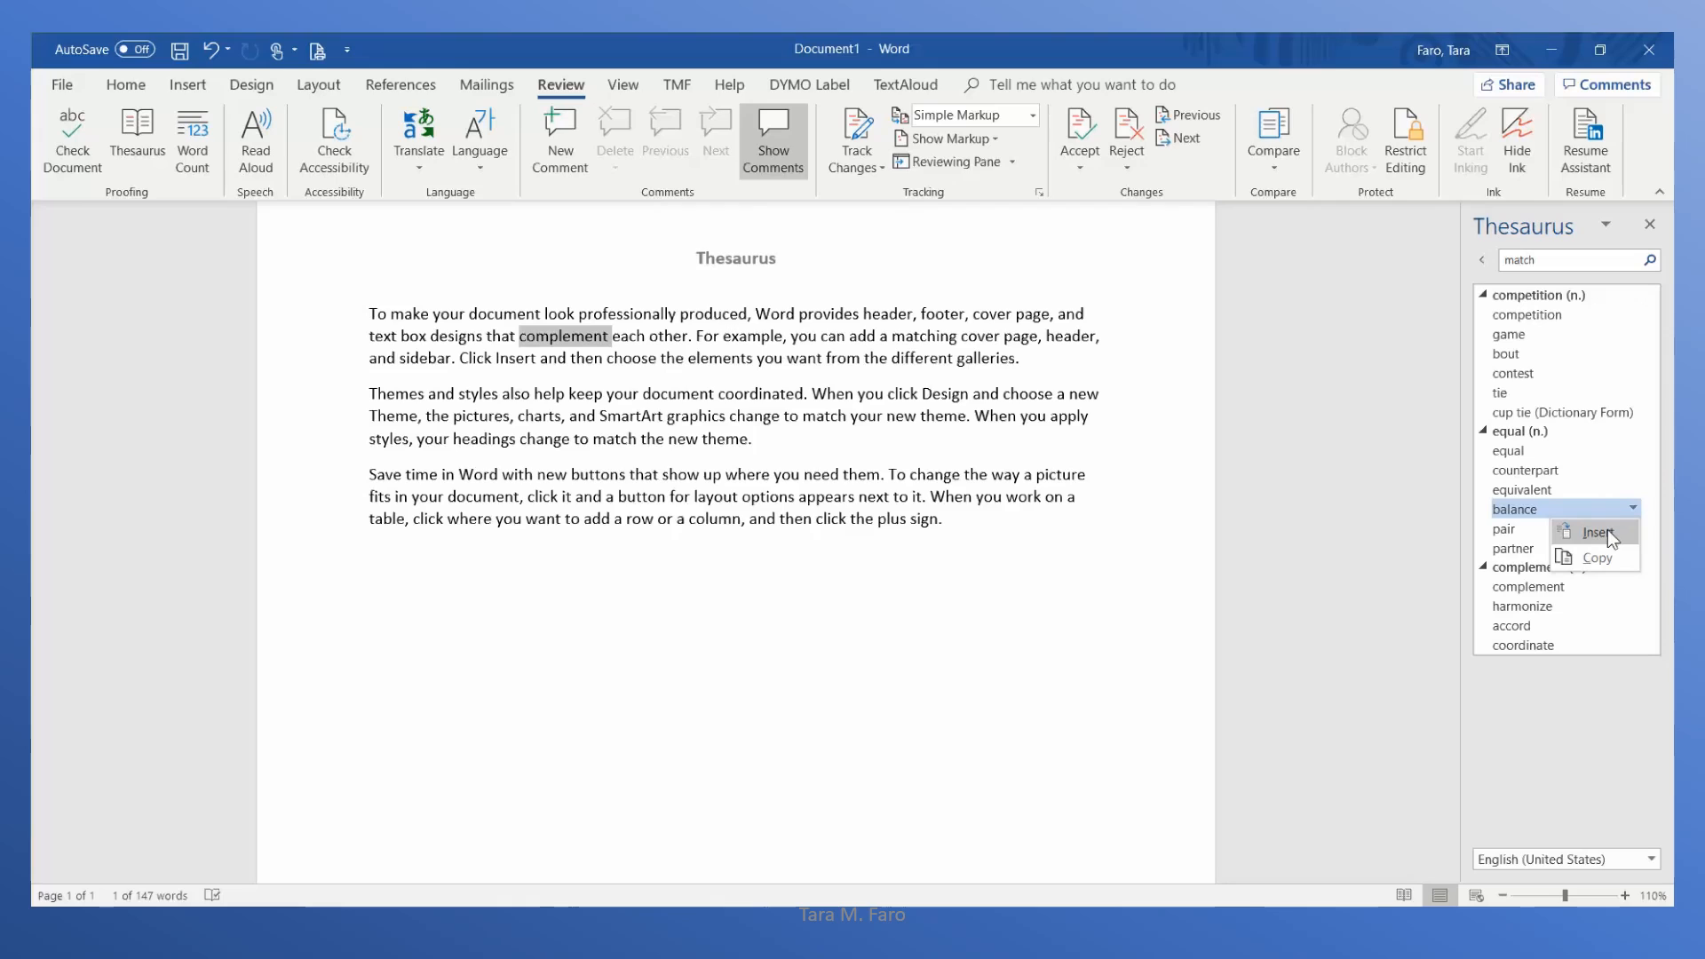
pyautogui.click(1599, 532)
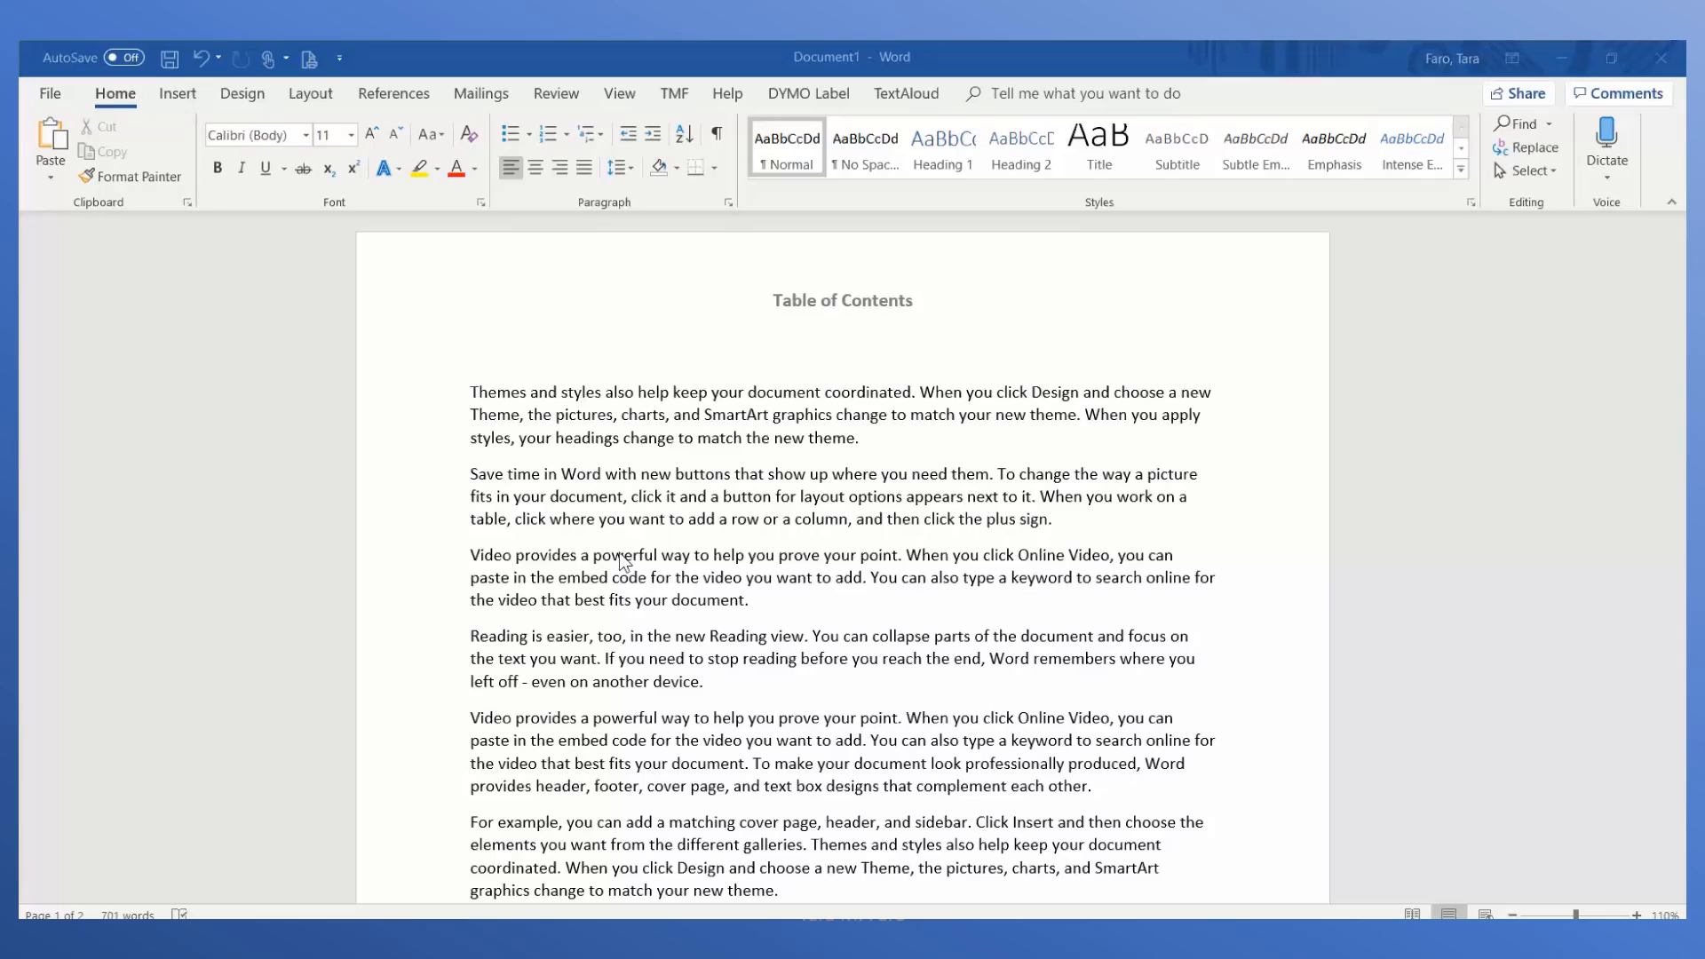
# - Apply the Heading 2 style to "Themes and styles" on page 1 and to "Save time" and "Video provides" on page 2
pyautogui.click(474, 389)
pyautogui.moveTo(474, 389); pyautogui.dragTo(591, 391)
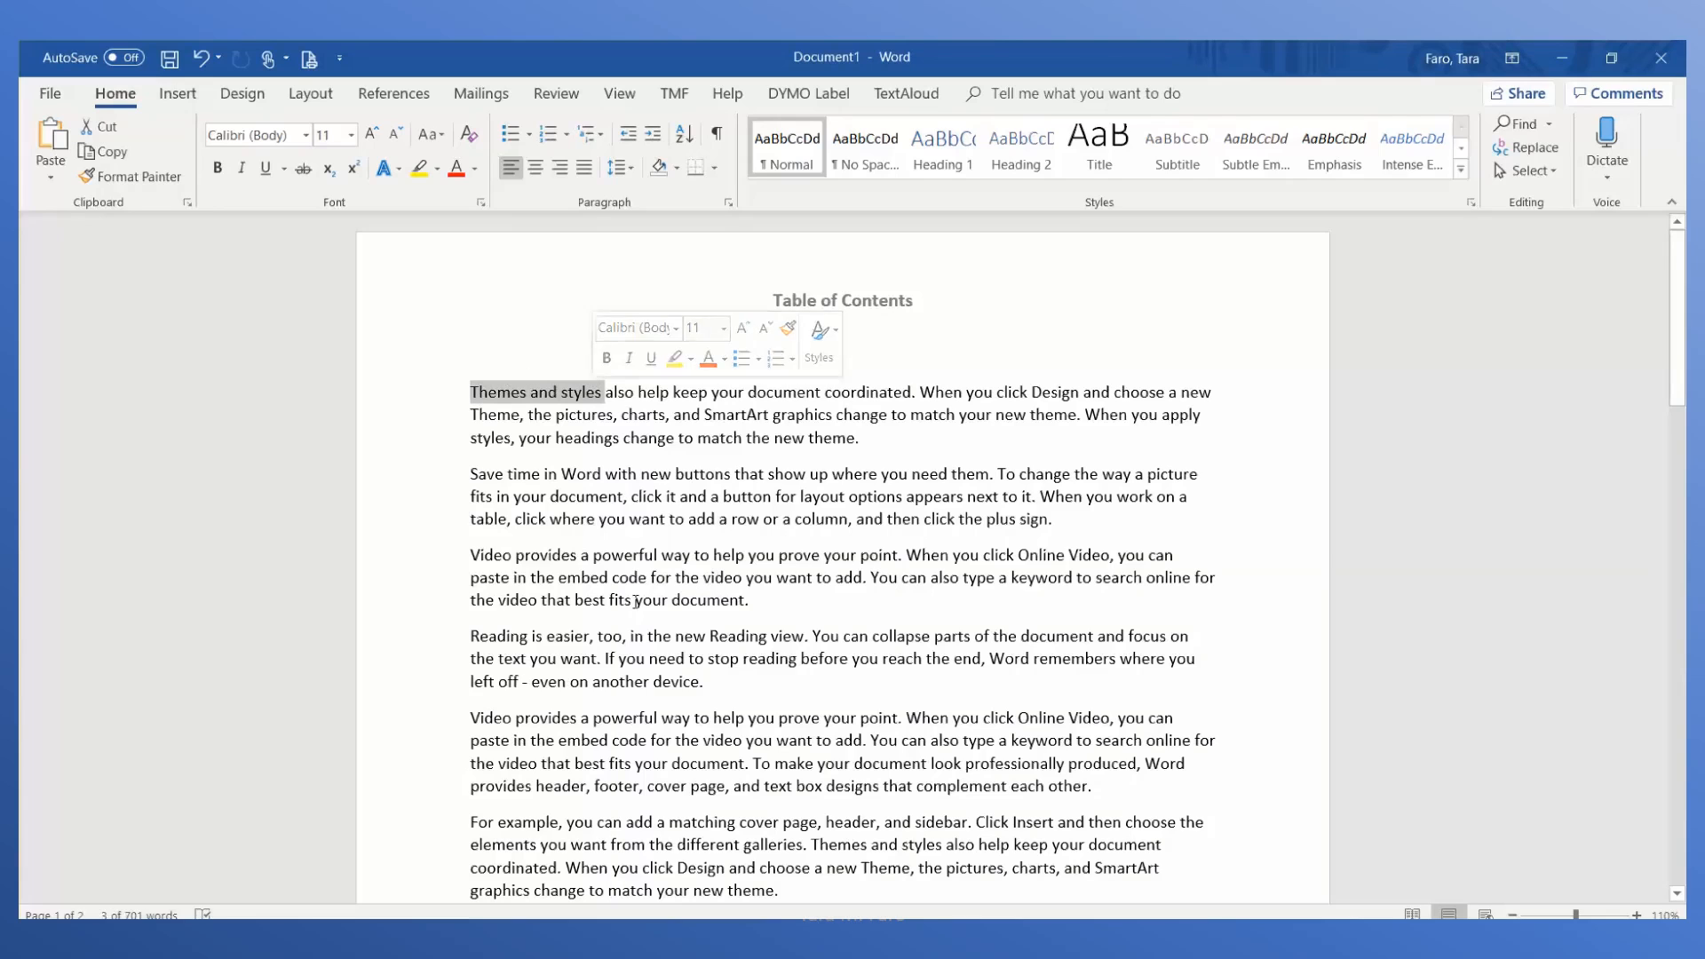
pyautogui.moveTo(1674, 336); pyautogui.dragTo(1675, 634)
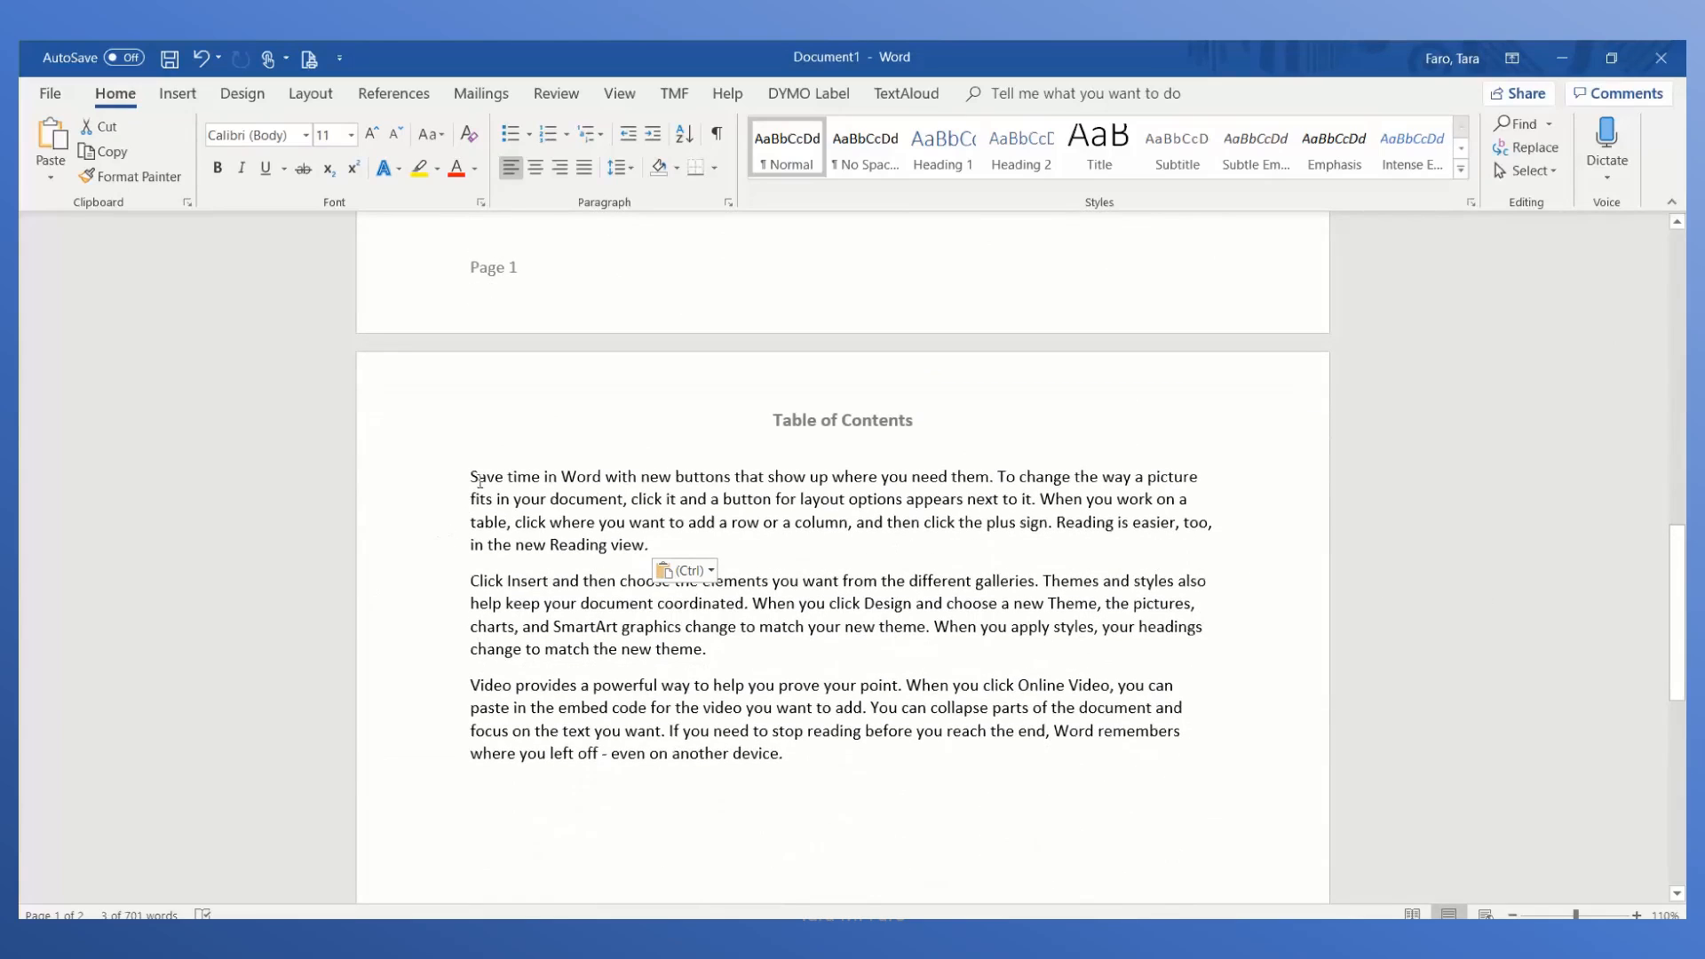
pyautogui.moveTo(471, 476); pyautogui.dragTo(536, 477)
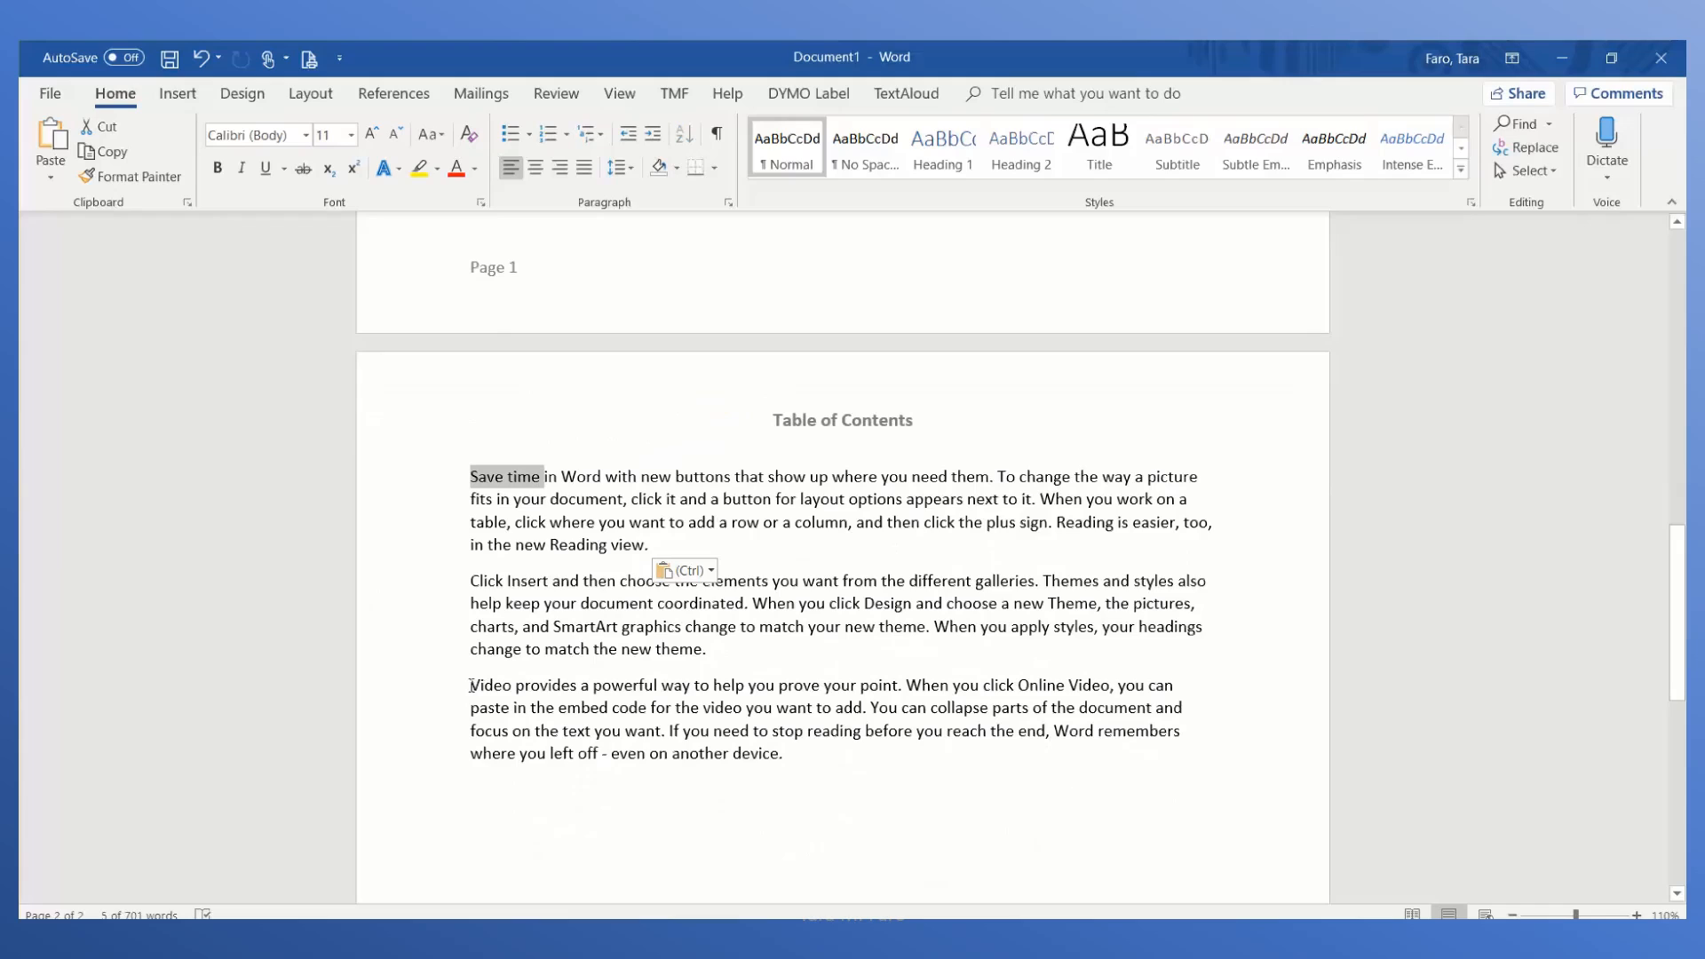
pyautogui.moveTo(472, 685); pyautogui.dragTo(549, 686)
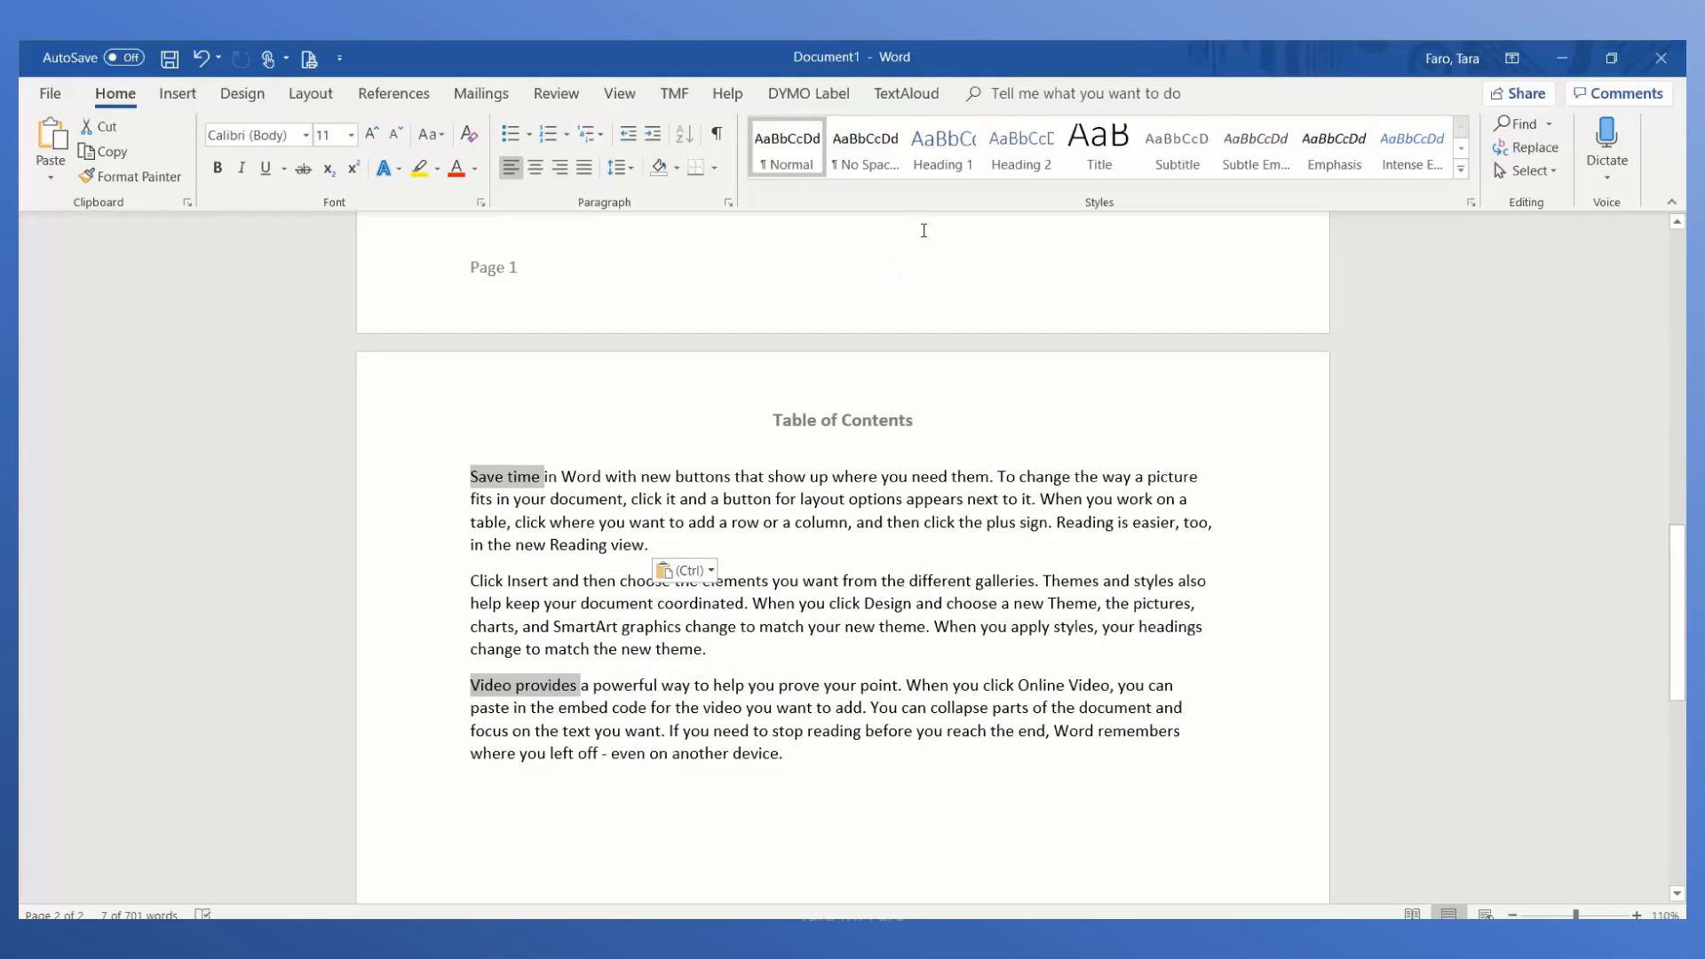
pyautogui.click(1010, 175)
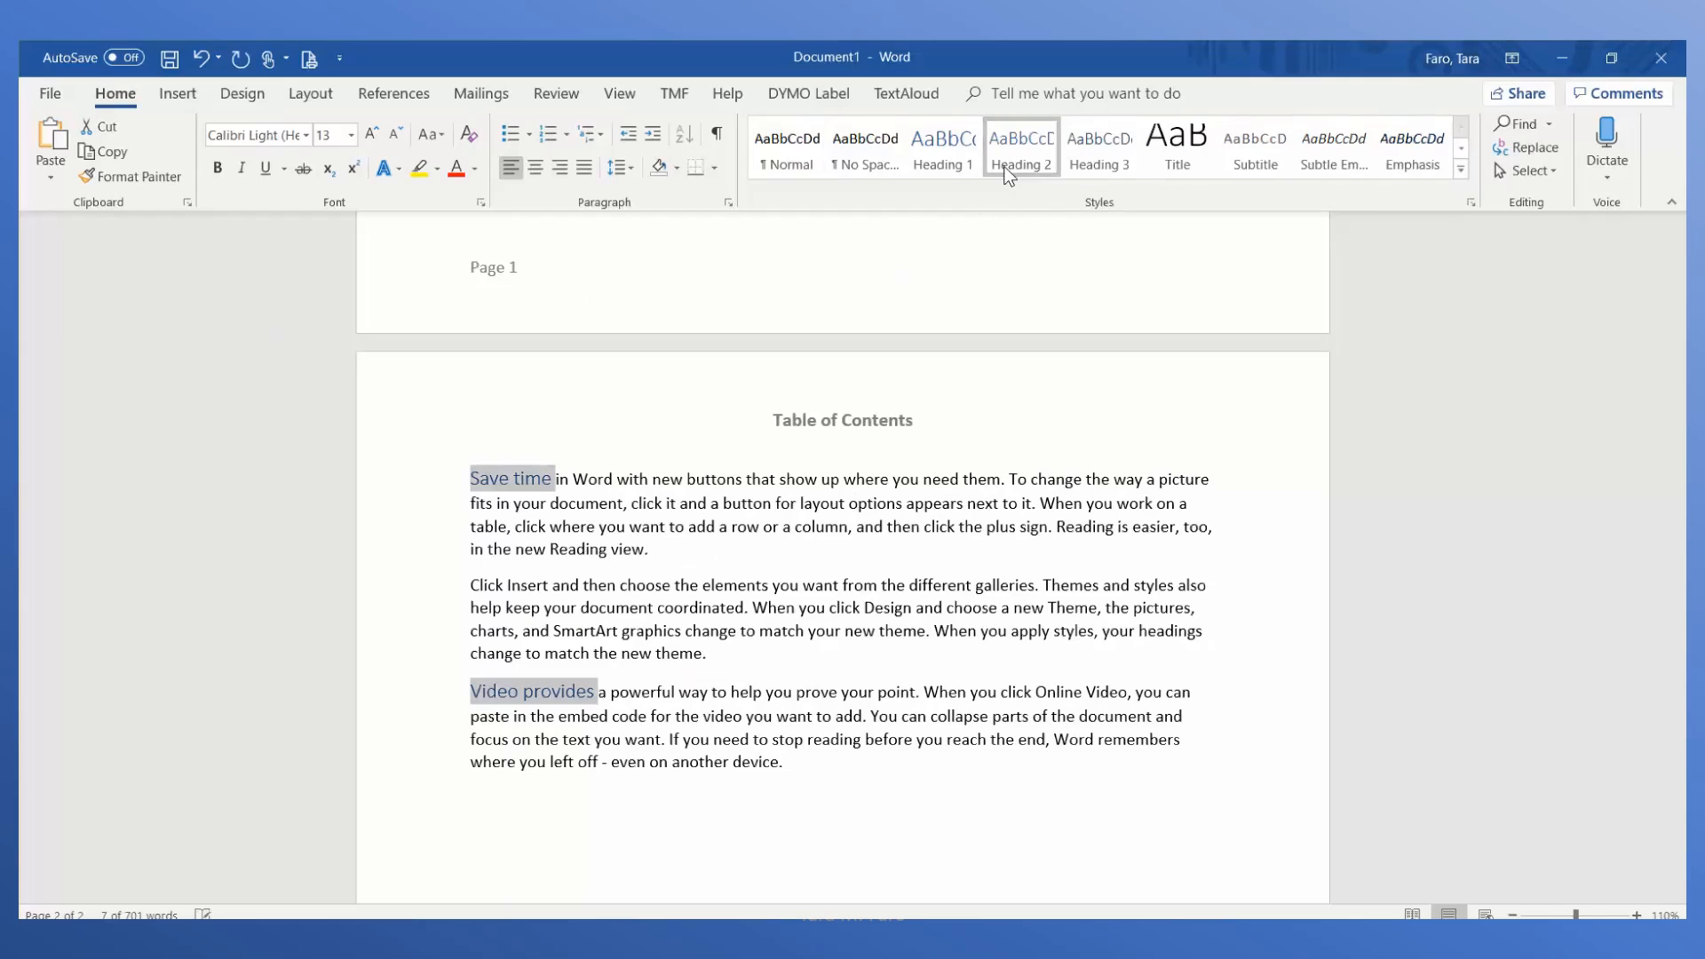
# - Insert an Automatic Table 1 table of contents on the blank line above the first paragraph of page 1
pyautogui.moveTo(1679, 529); pyautogui.dragTo(1679, 410)
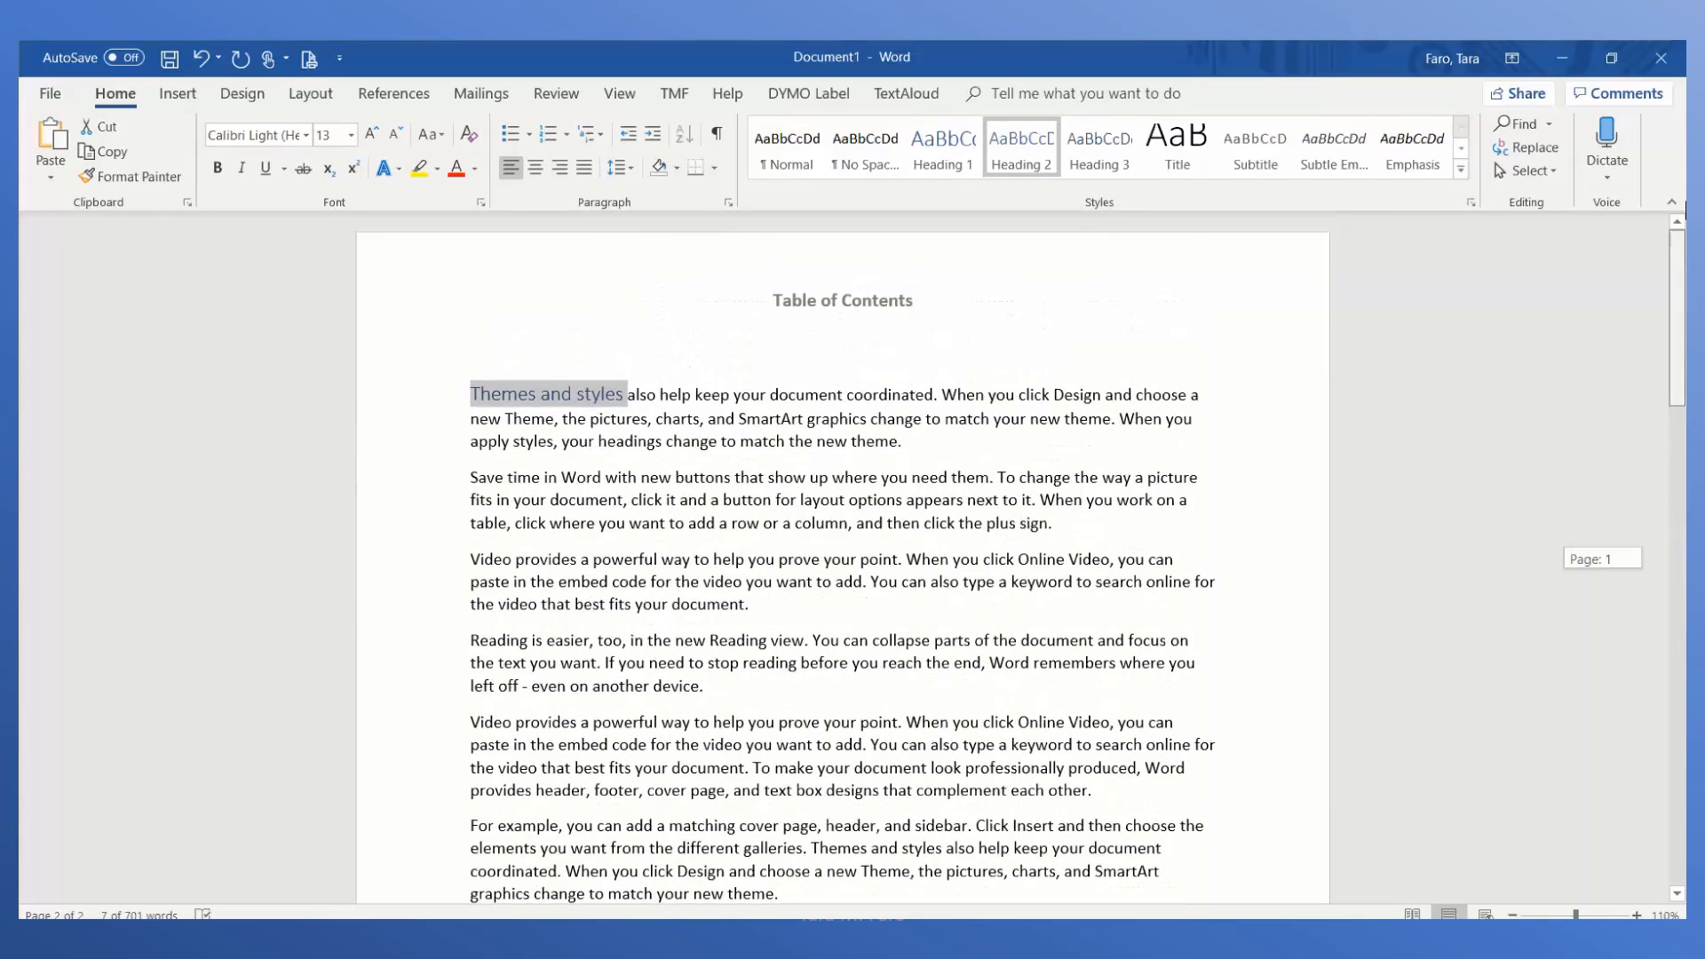
pyautogui.click(478, 338)
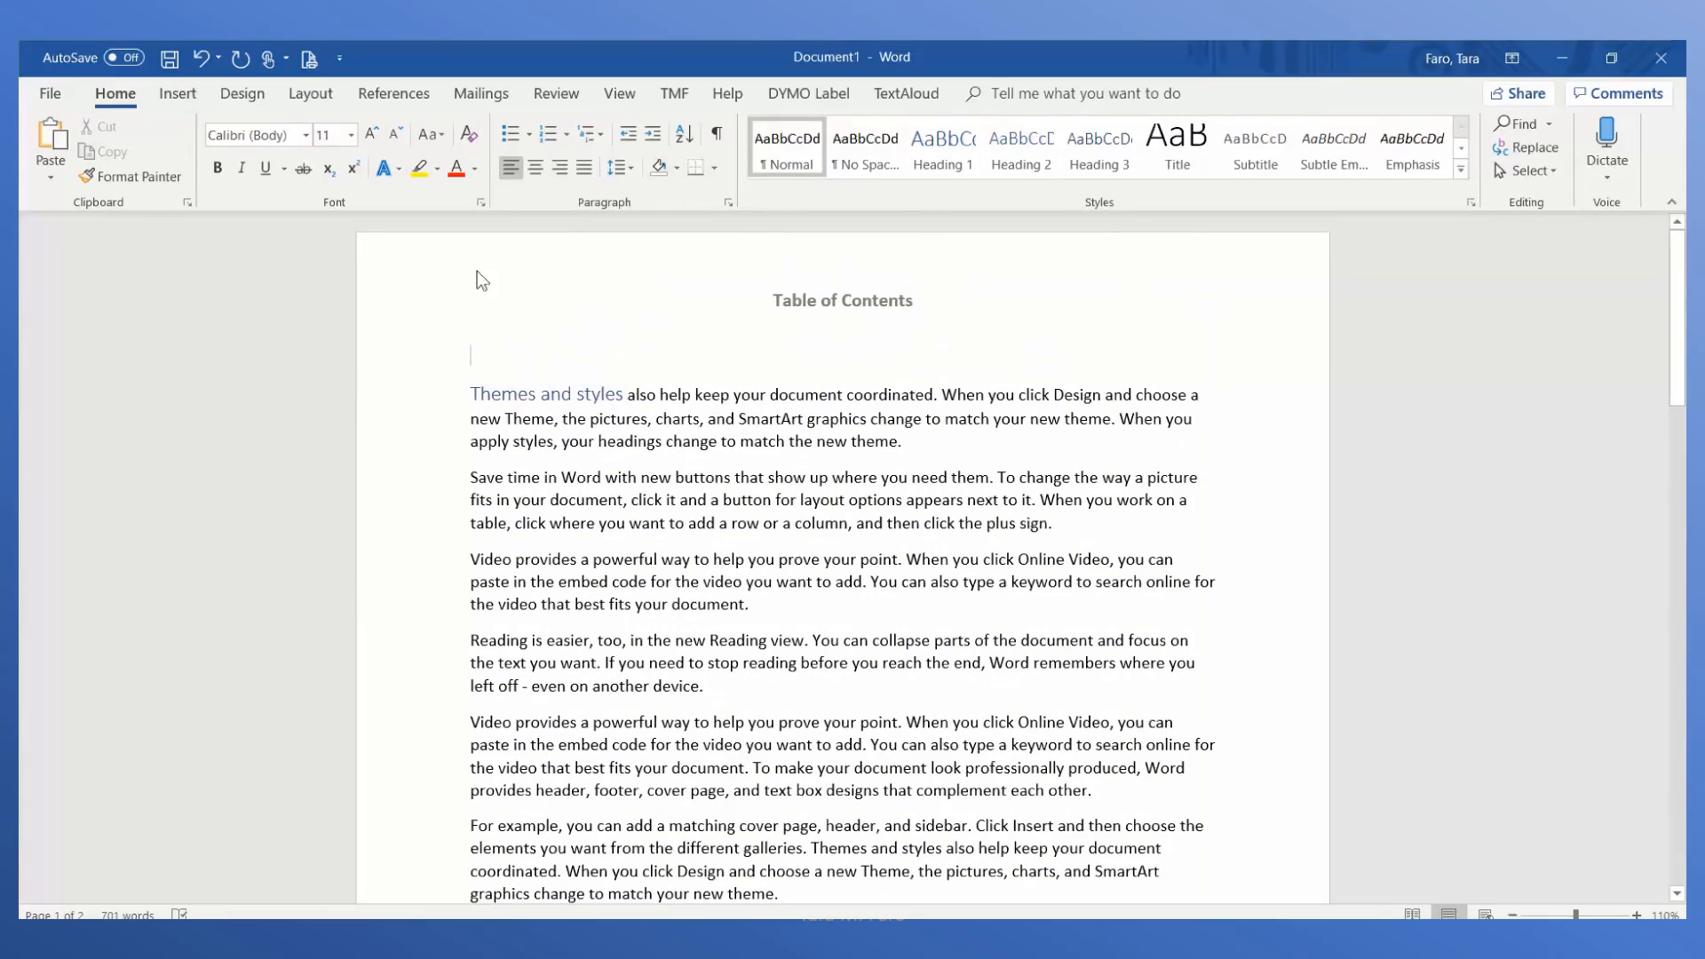
pyautogui.click(412, 97)
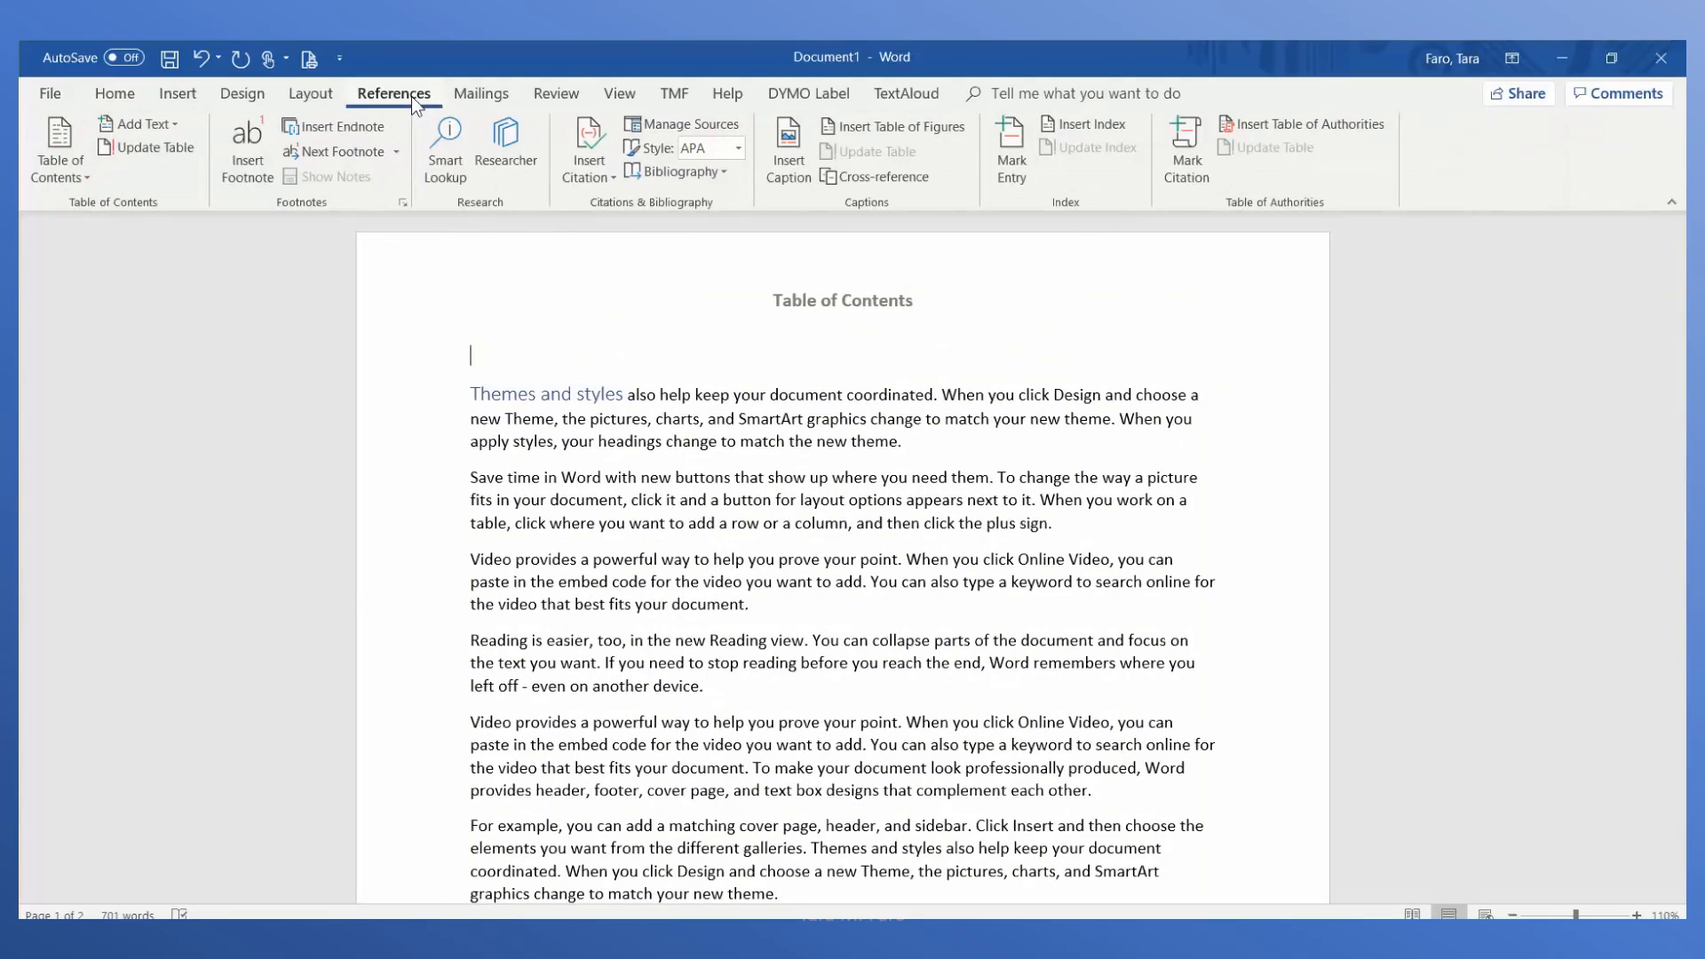
pyautogui.click(59, 160)
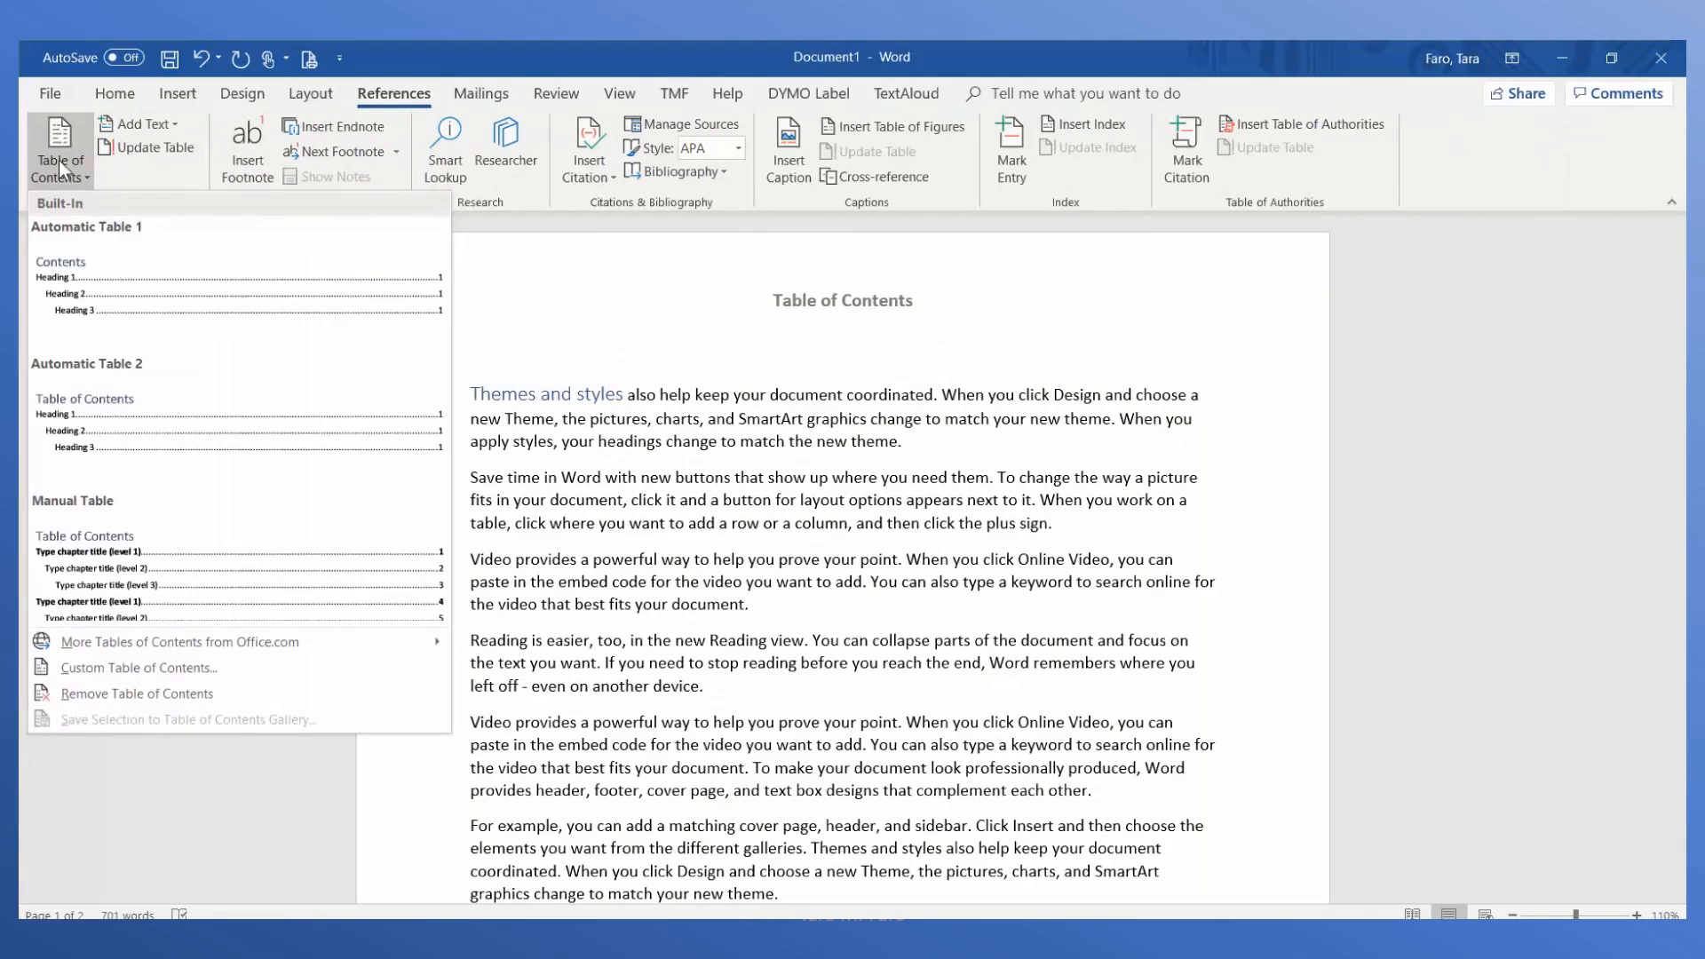
pyautogui.click(59, 268)
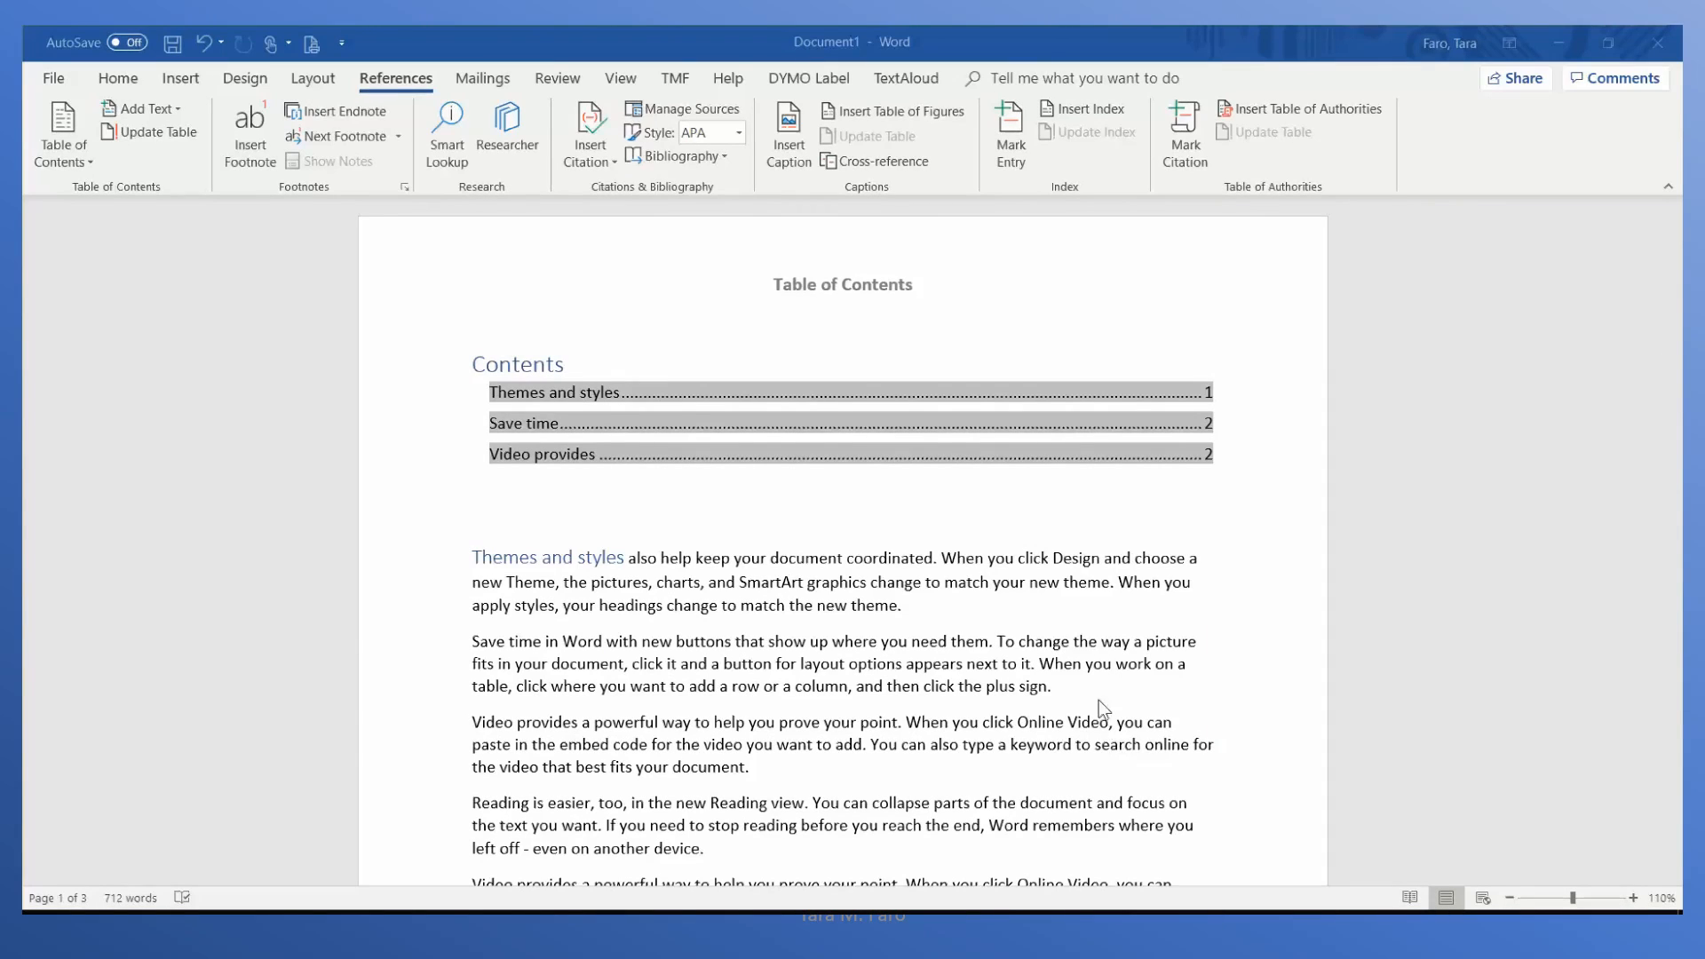
# - Update the entire table of contents rather than only its page numbers
pyautogui.click(868, 425)
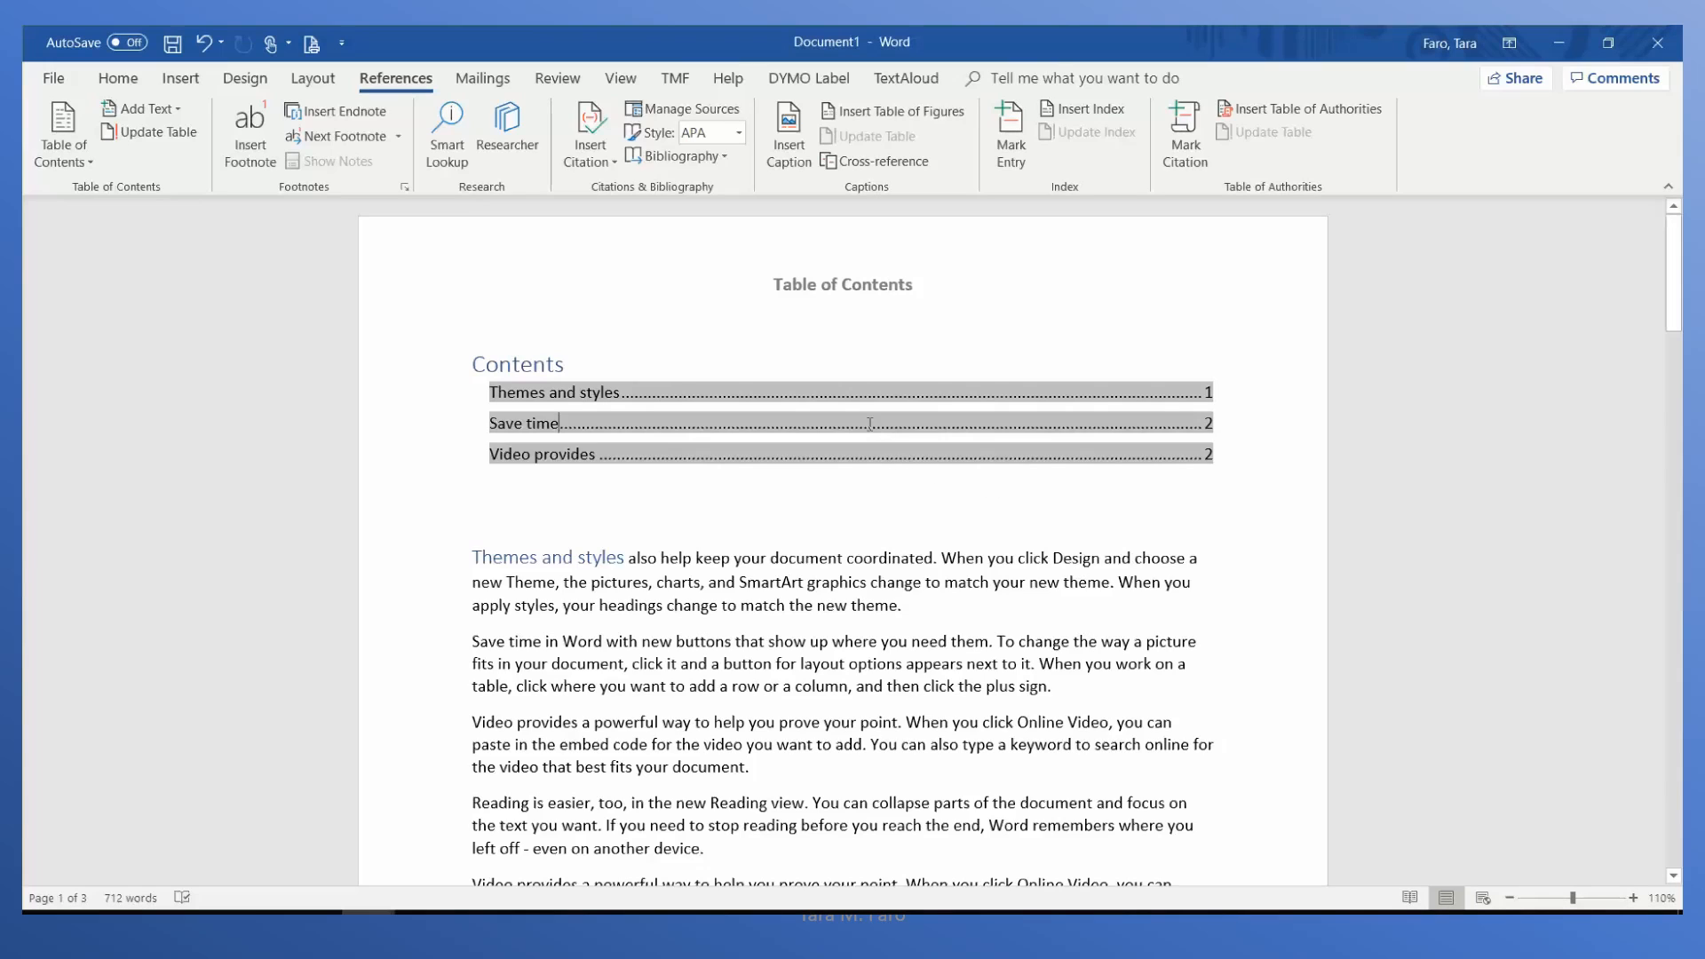
pyautogui.click(712, 392)
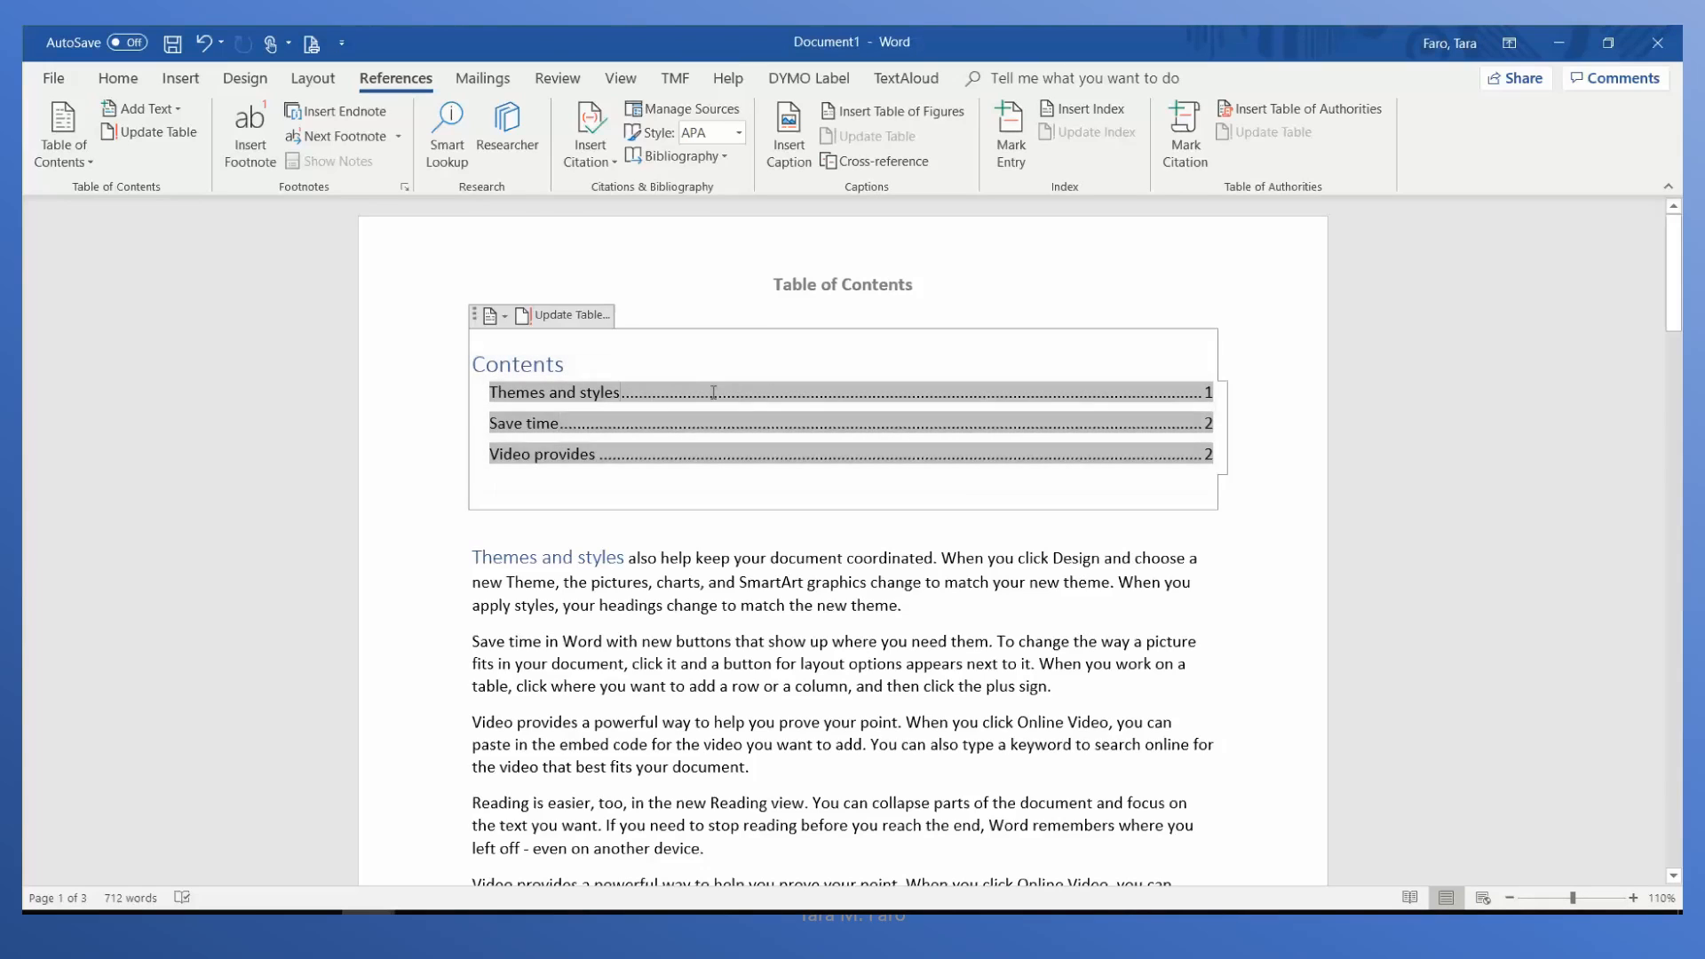
pyautogui.click(573, 317)
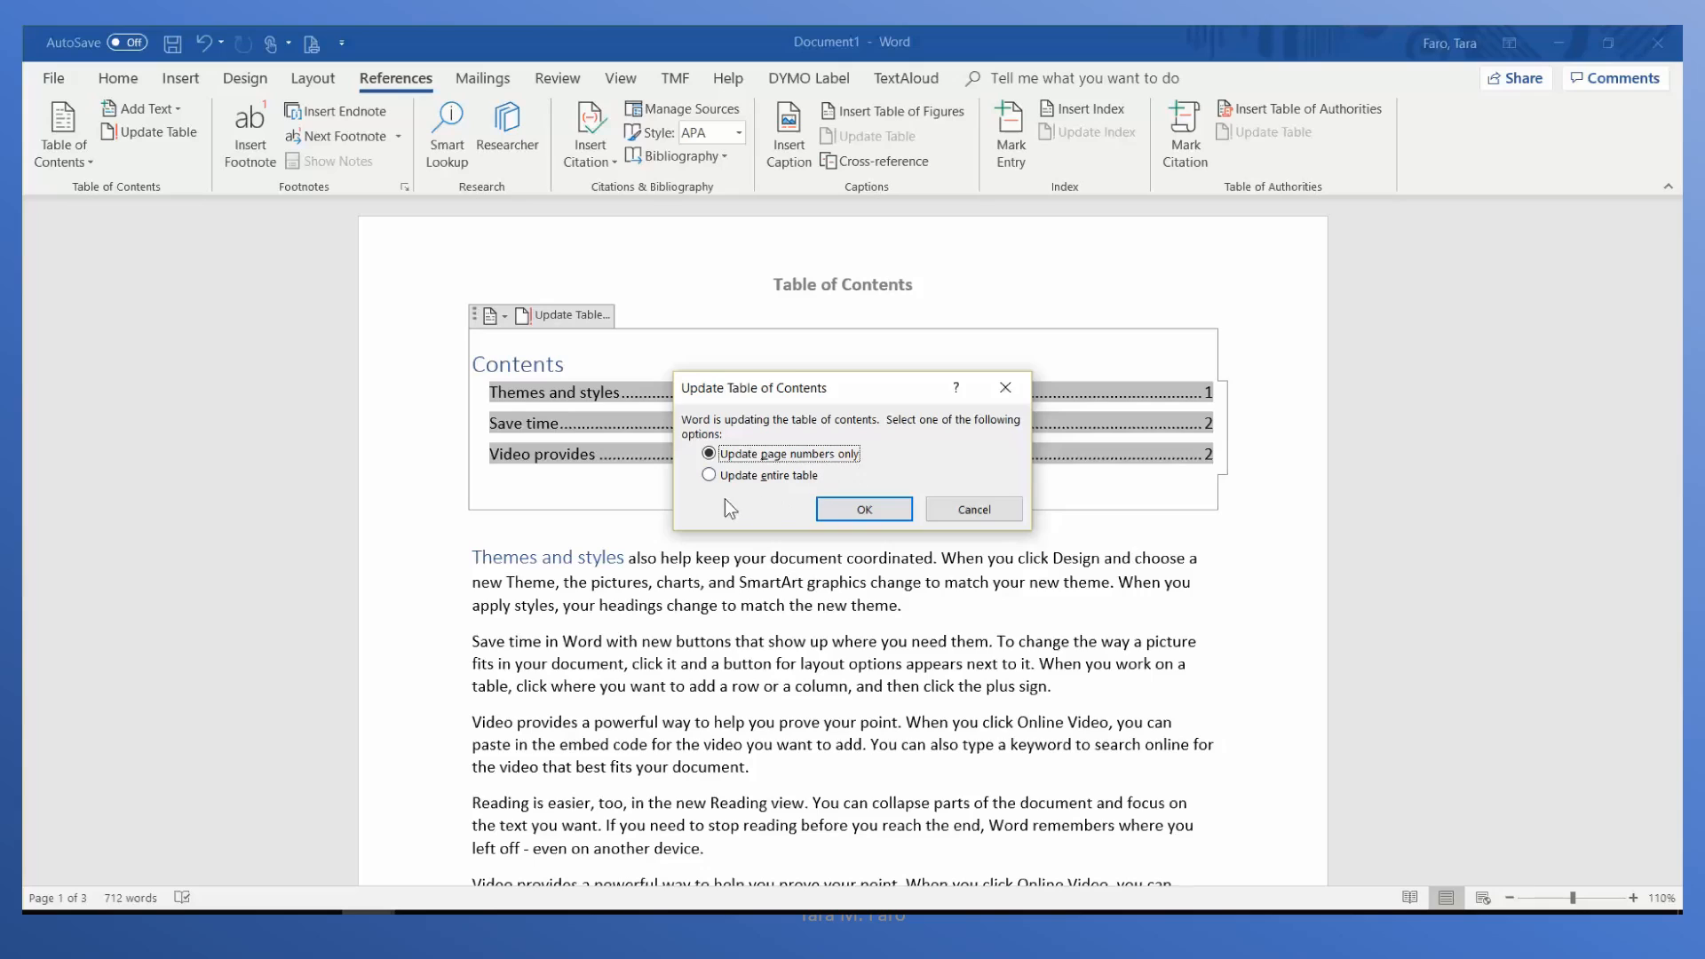
pyautogui.click(709, 476)
pyautogui.click(863, 512)
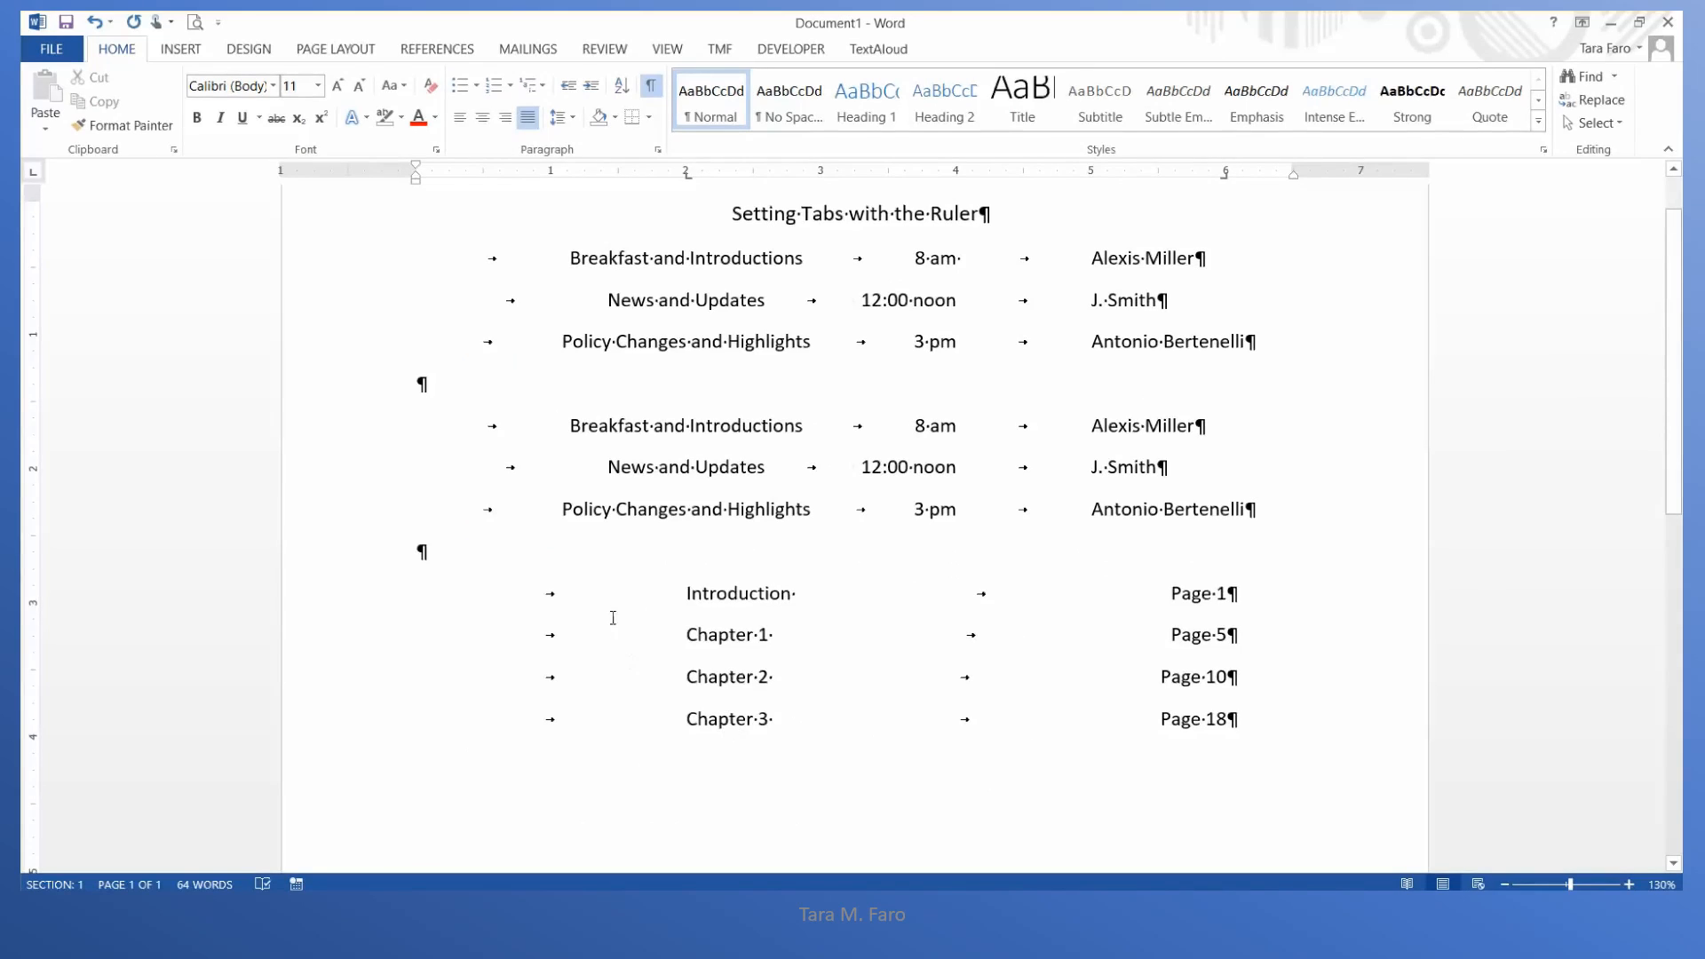
# - Add a dotted leader (style 2) to the 6" right tab stop of the Introduction through Chapter 3 lines
pyautogui.moveTo(688, 592); pyautogui.dragTo(1242, 593)
pyautogui.moveTo(826, 669); pyautogui.dragTo(1225, 710)
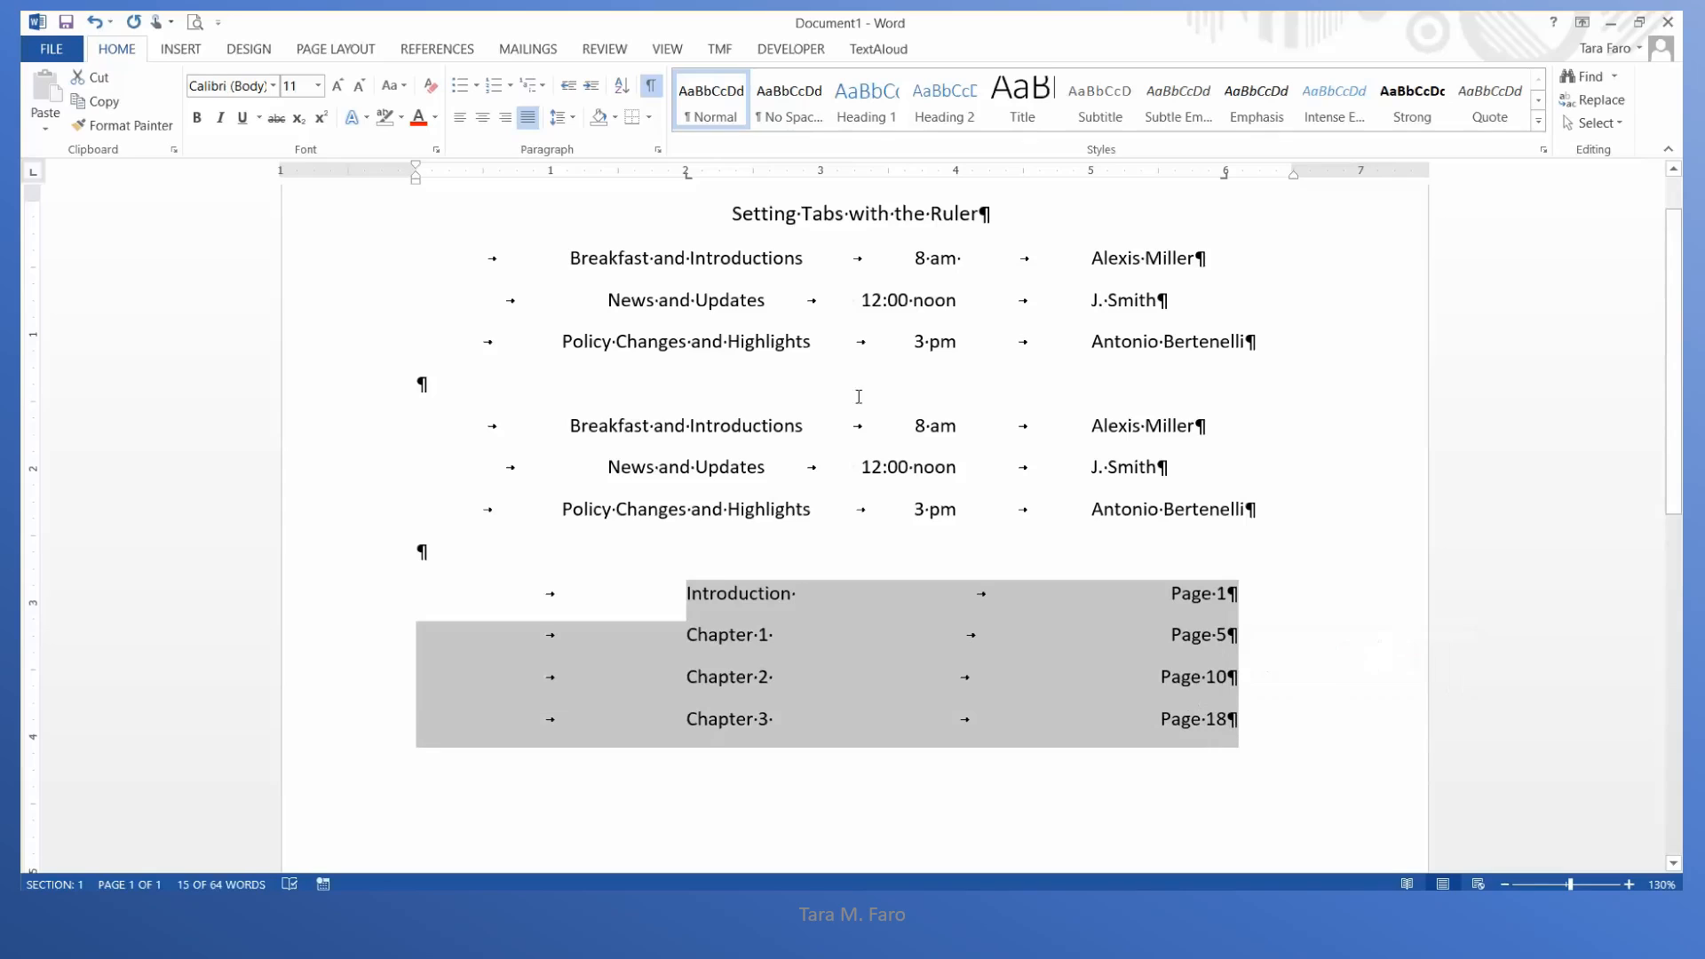
pyautogui.click(660, 151)
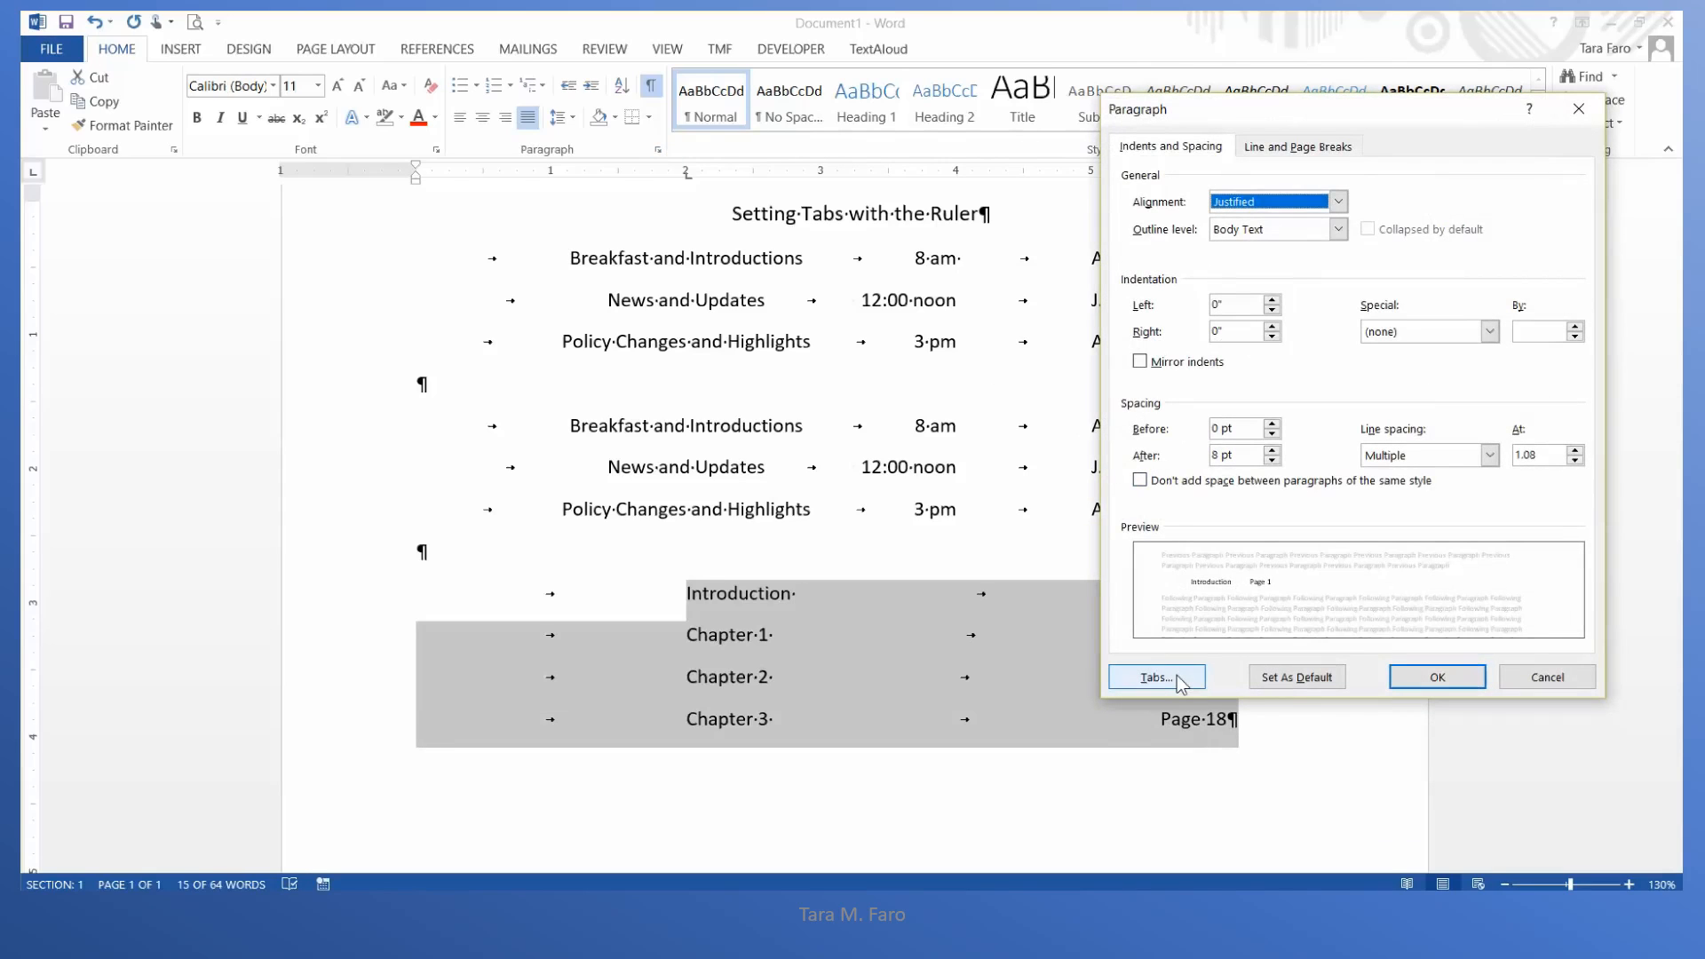
pyautogui.click(1173, 677)
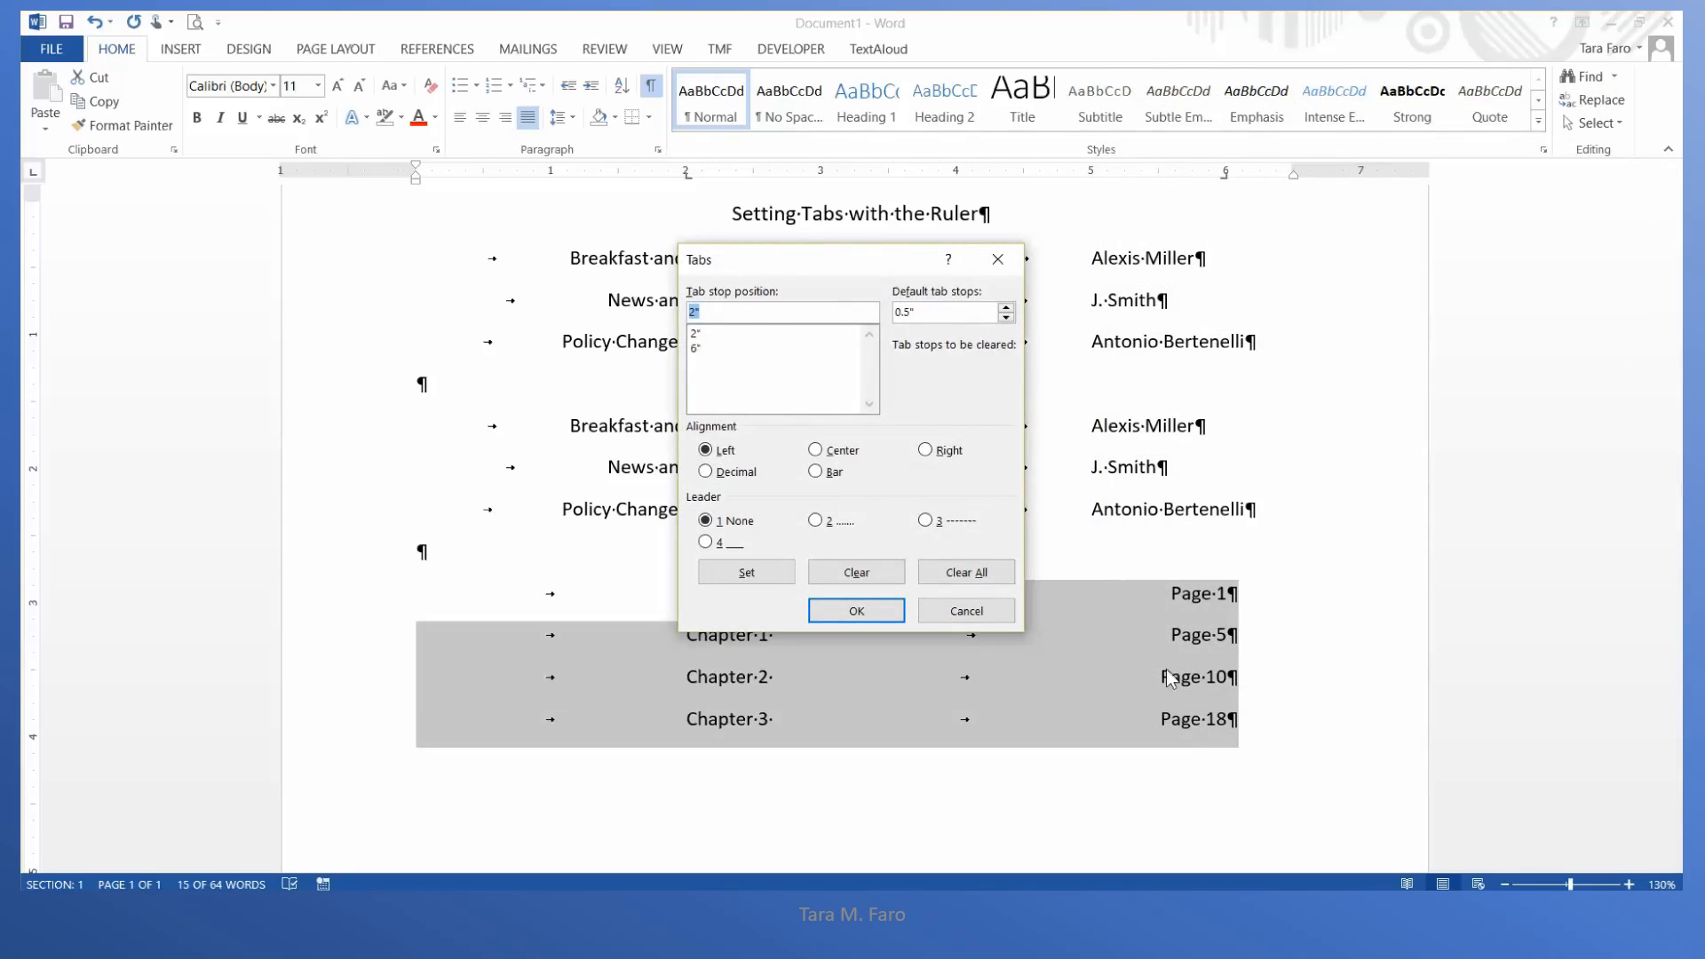
pyautogui.click(700, 347)
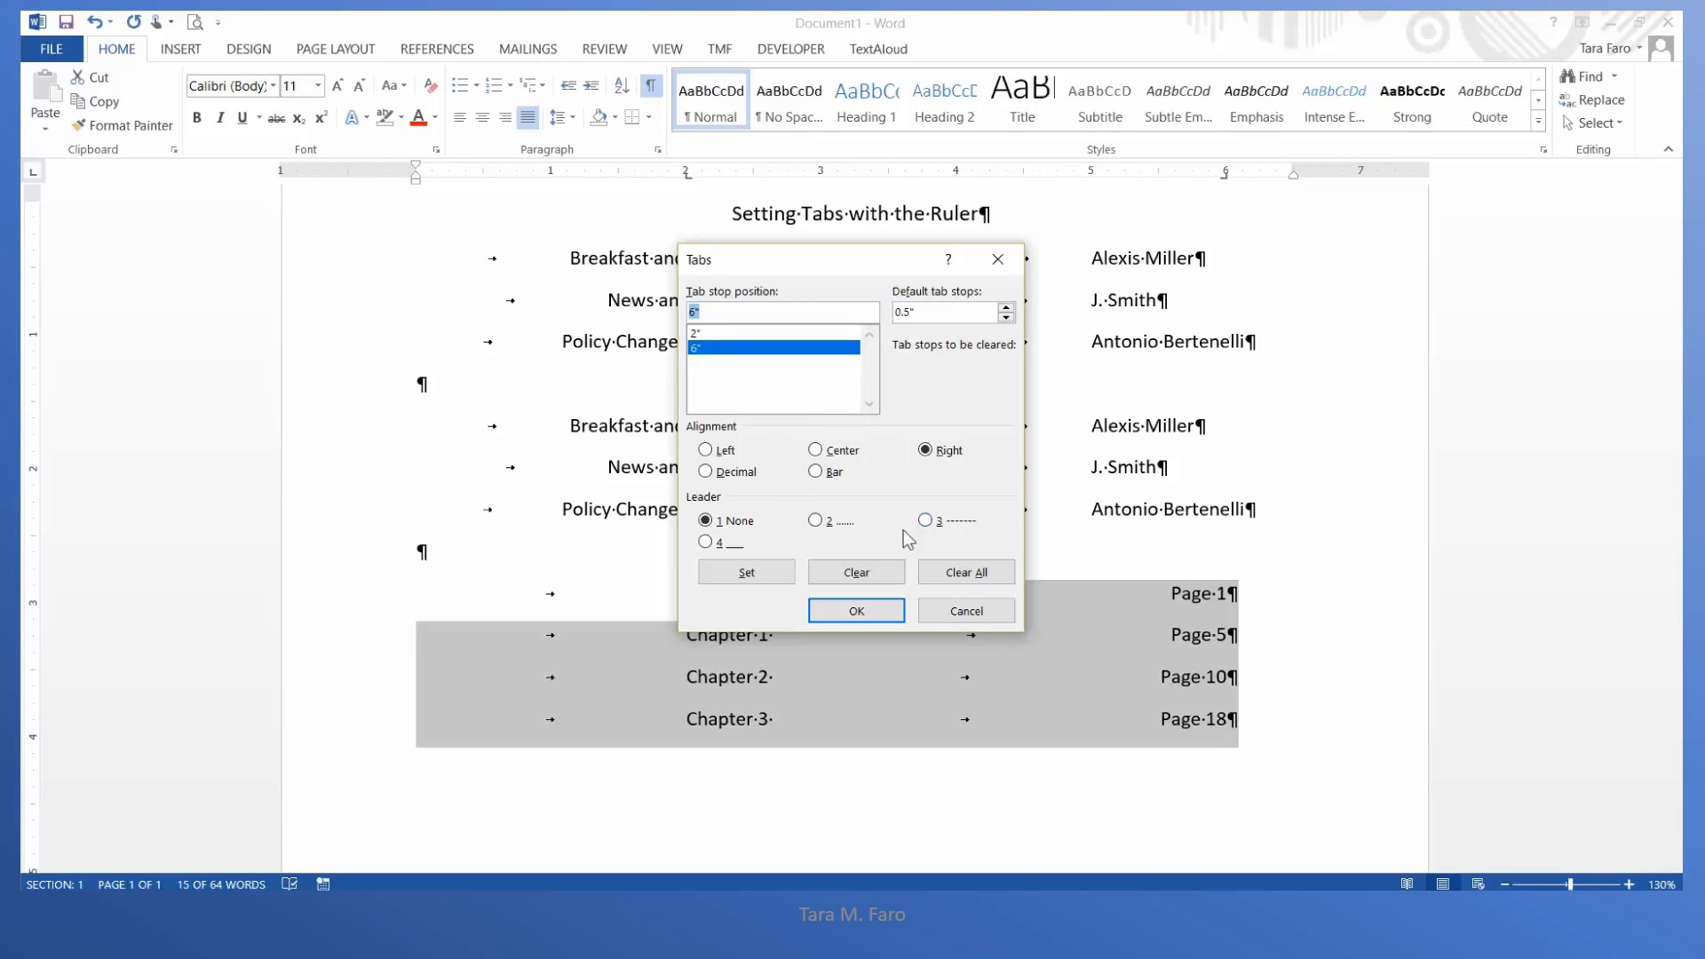
pyautogui.click(817, 524)
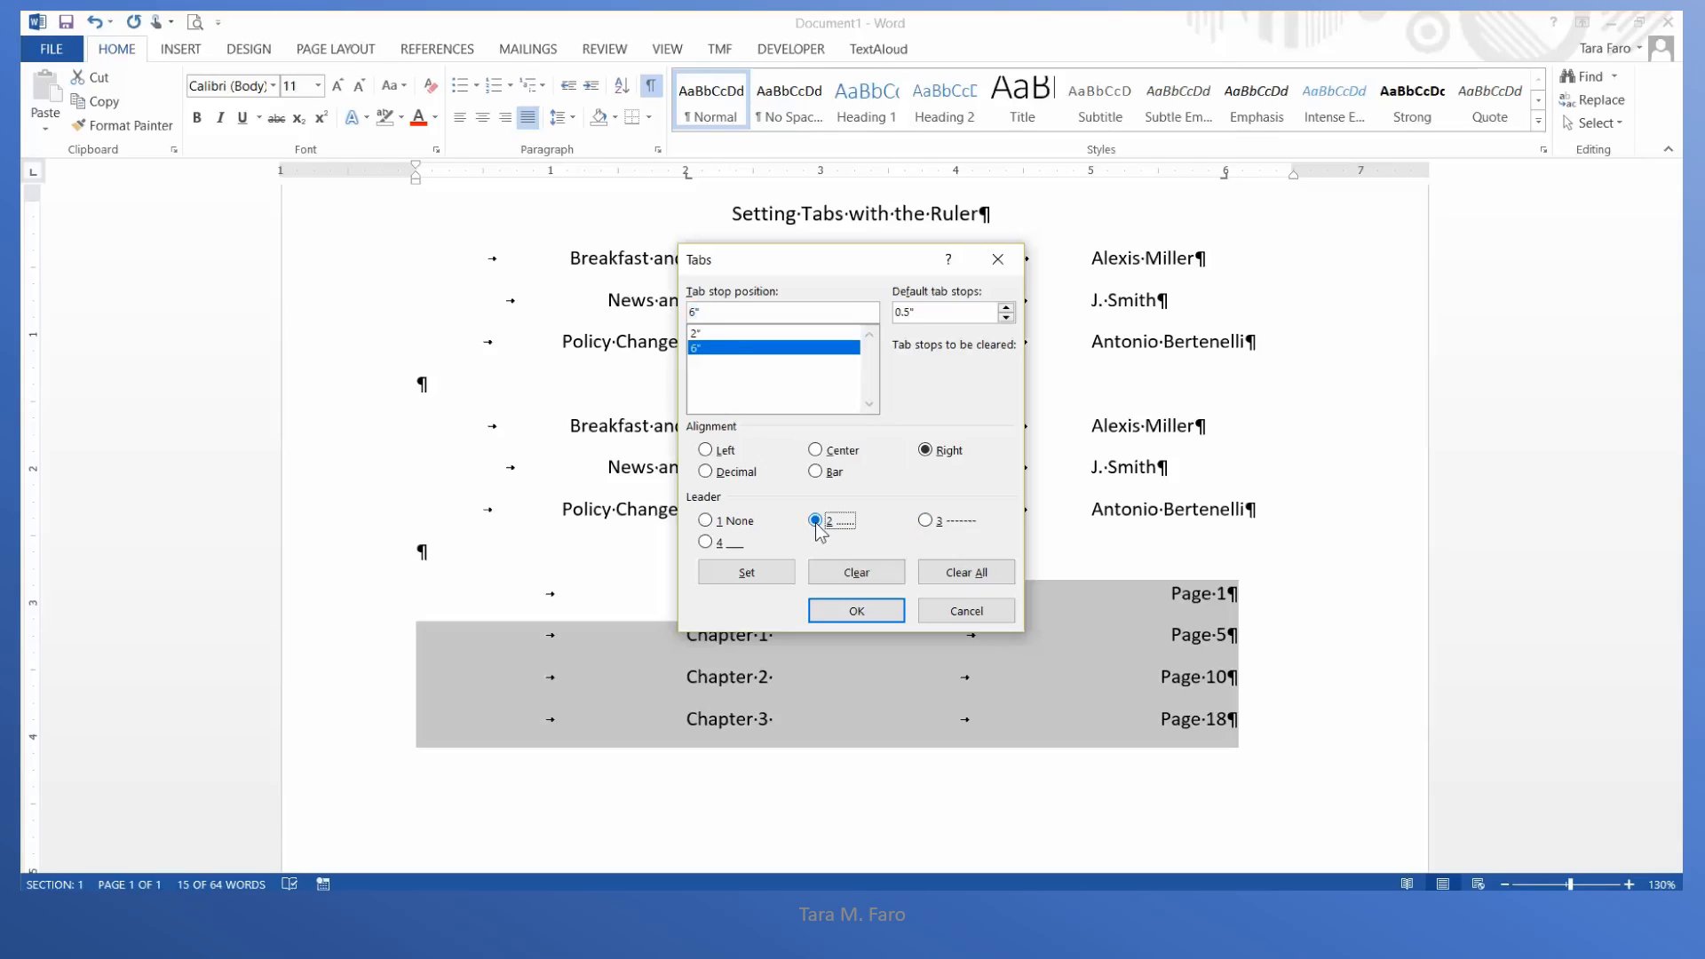
pyautogui.click(764, 575)
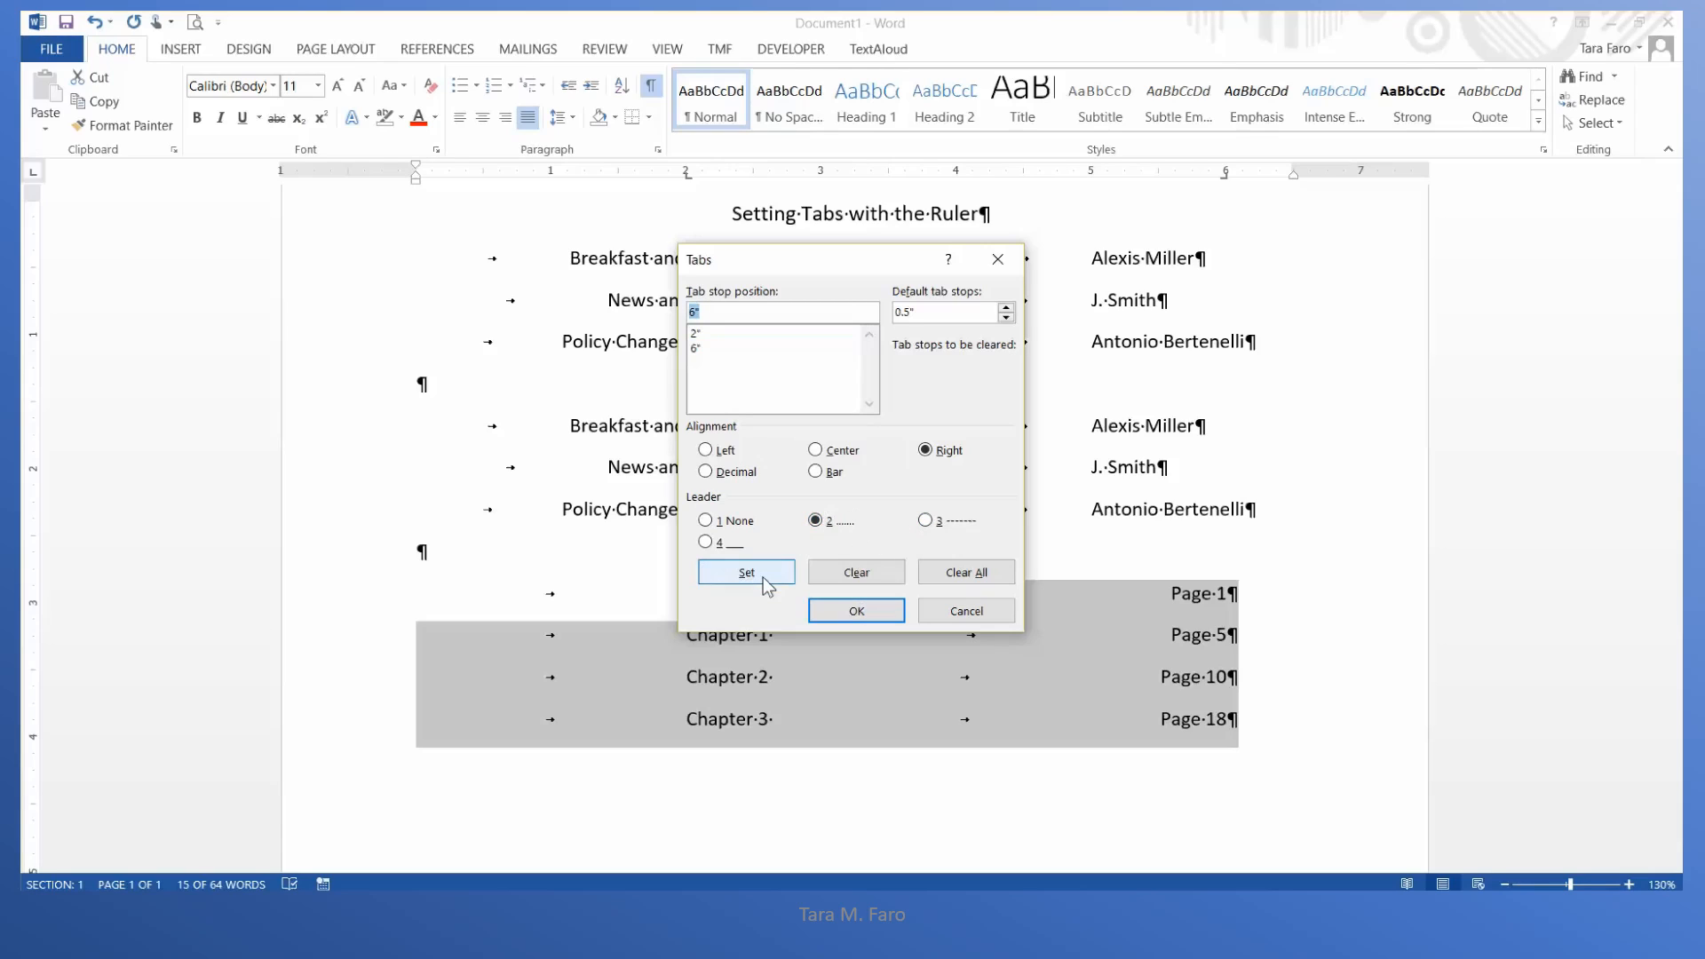
pyautogui.click(855, 613)
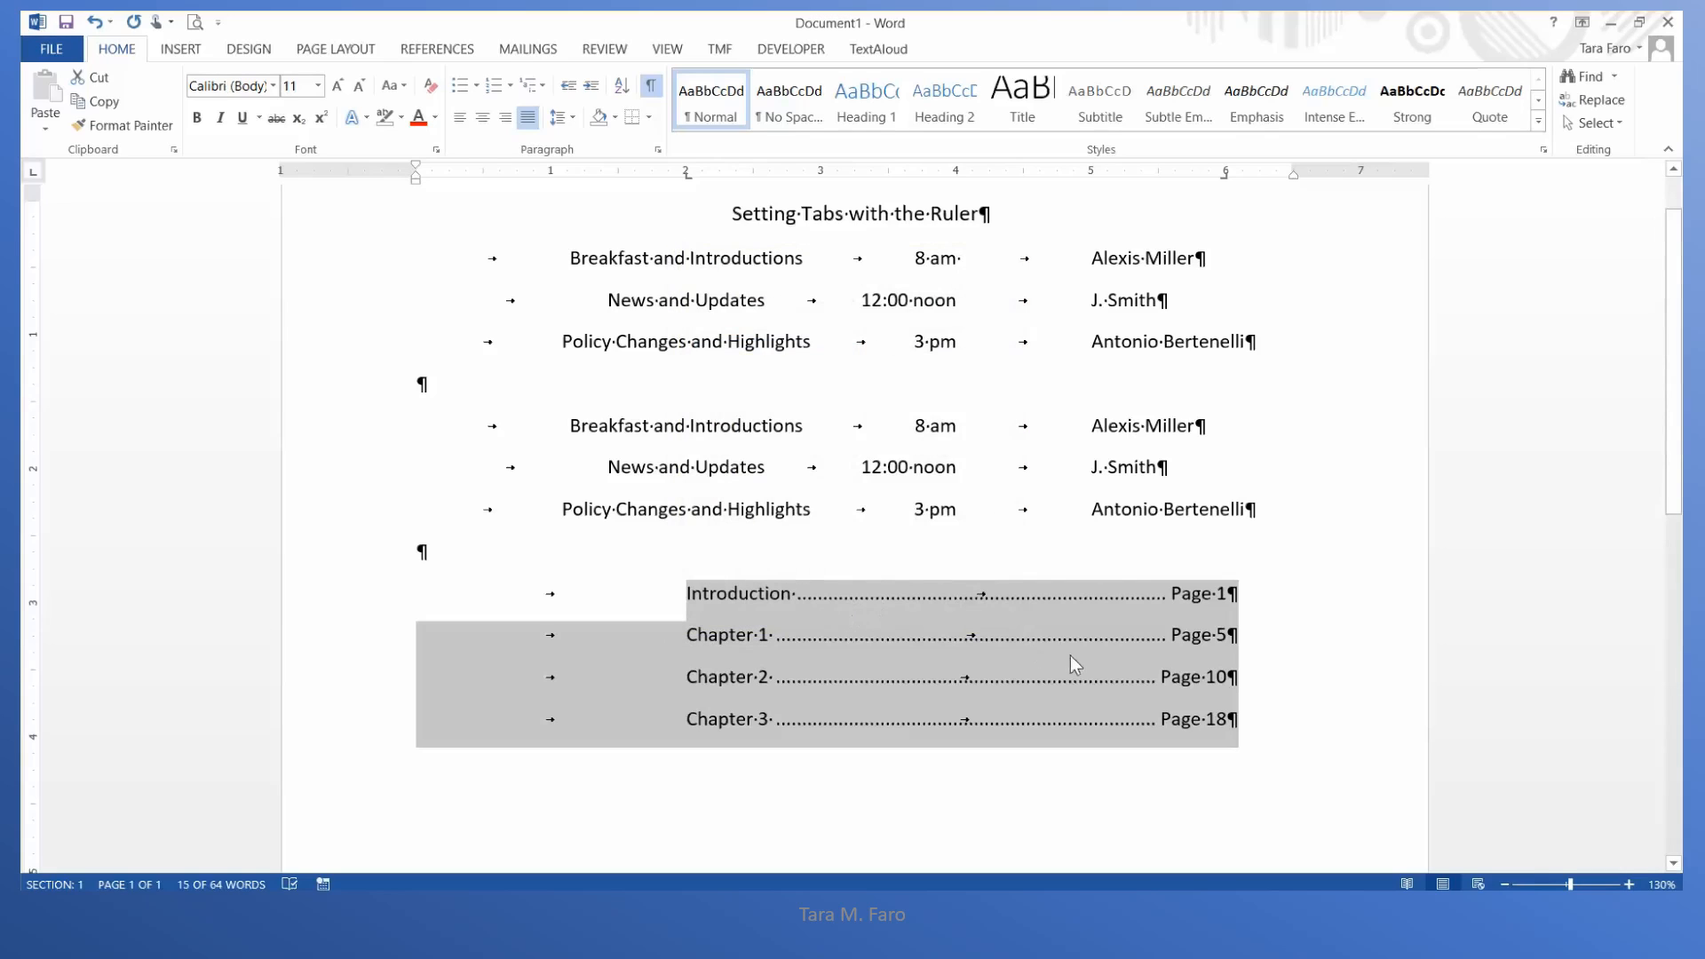
pyautogui.click(1270, 723)
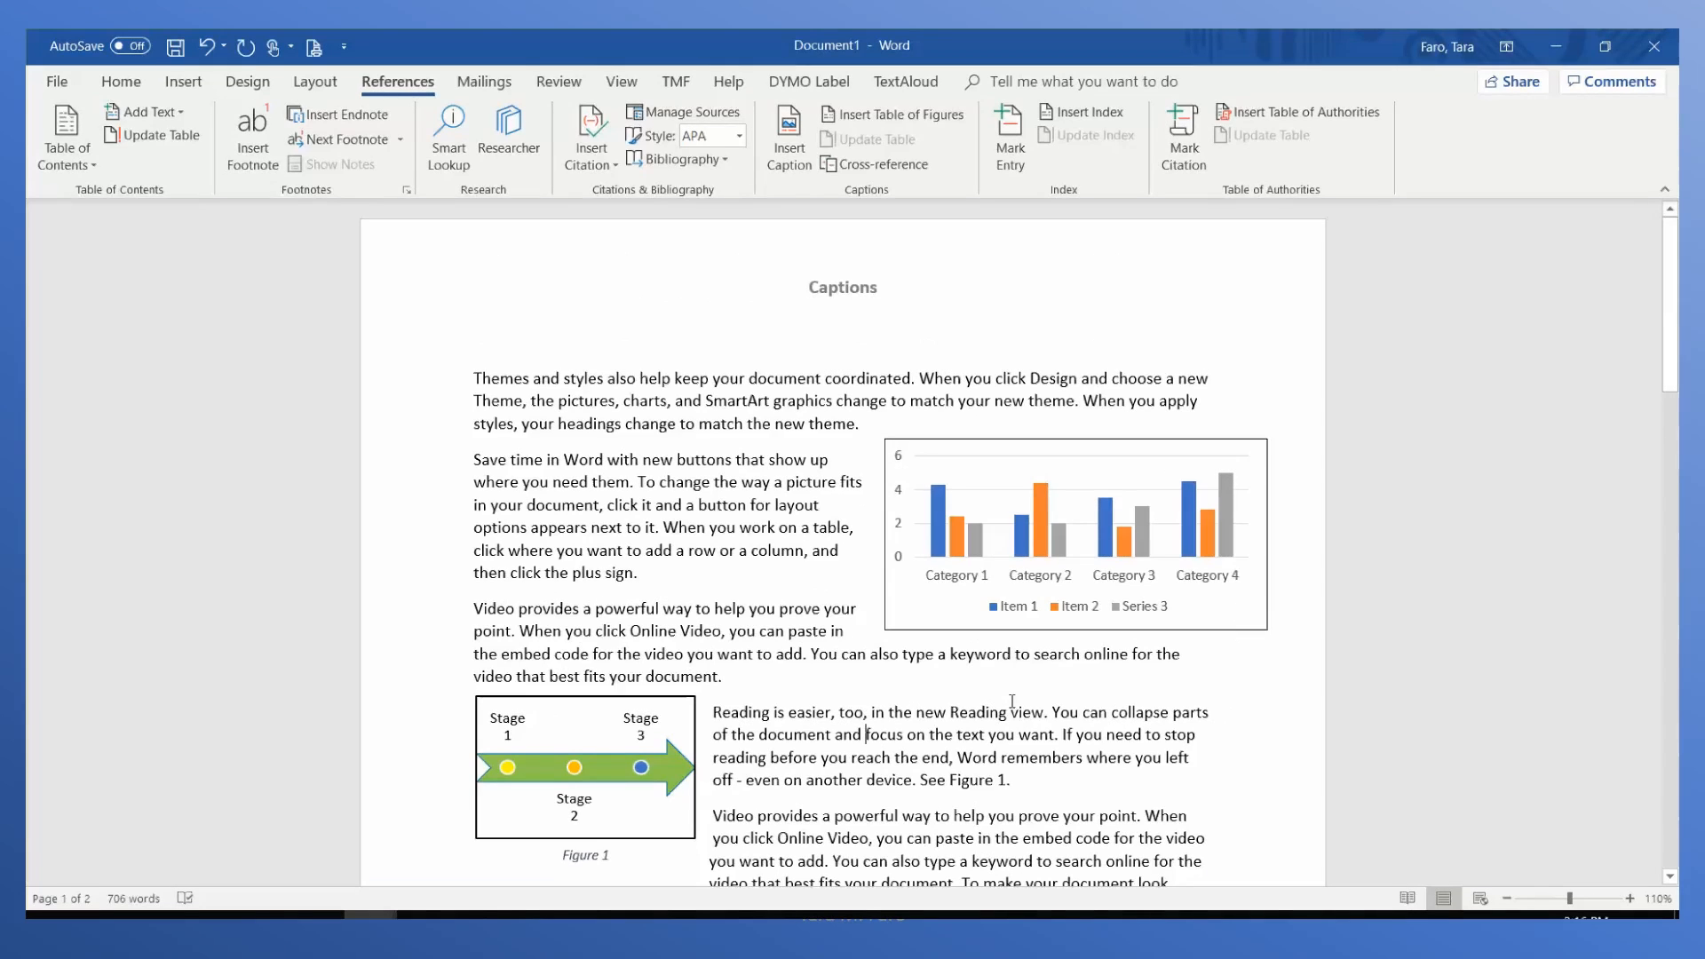
# - Insert a caption for the bar chart with the label Figure, positioned below the selected item
pyautogui.click(1014, 444)
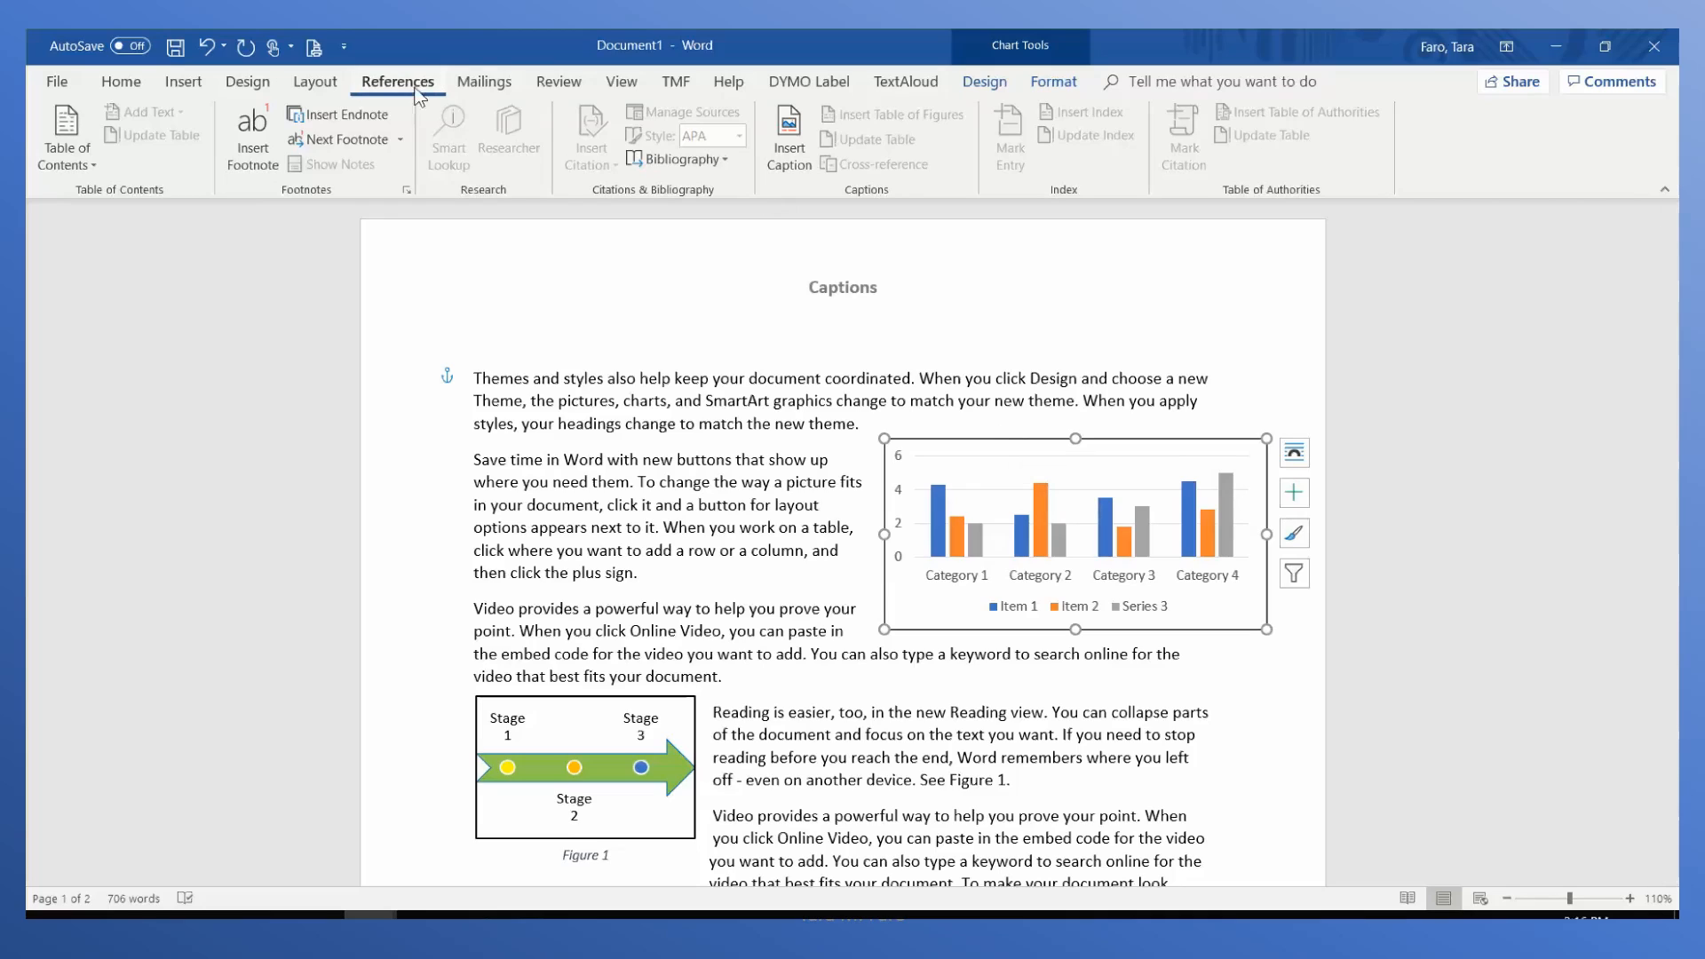
pyautogui.click(785, 164)
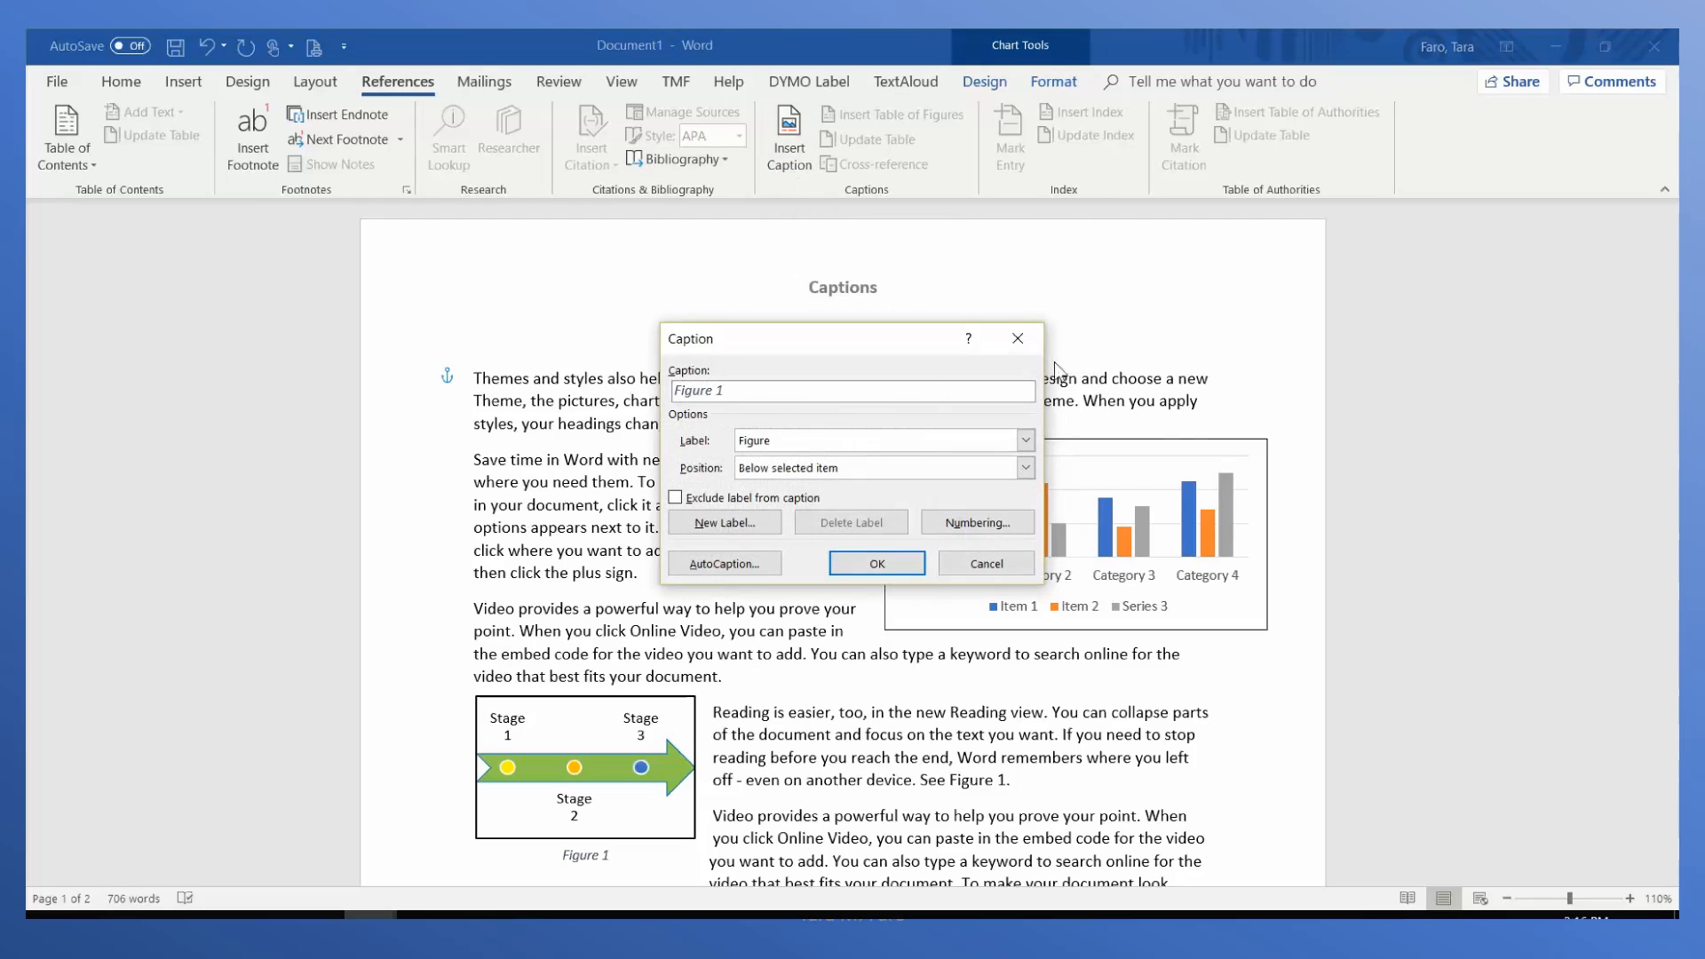
pyautogui.click(1026, 441)
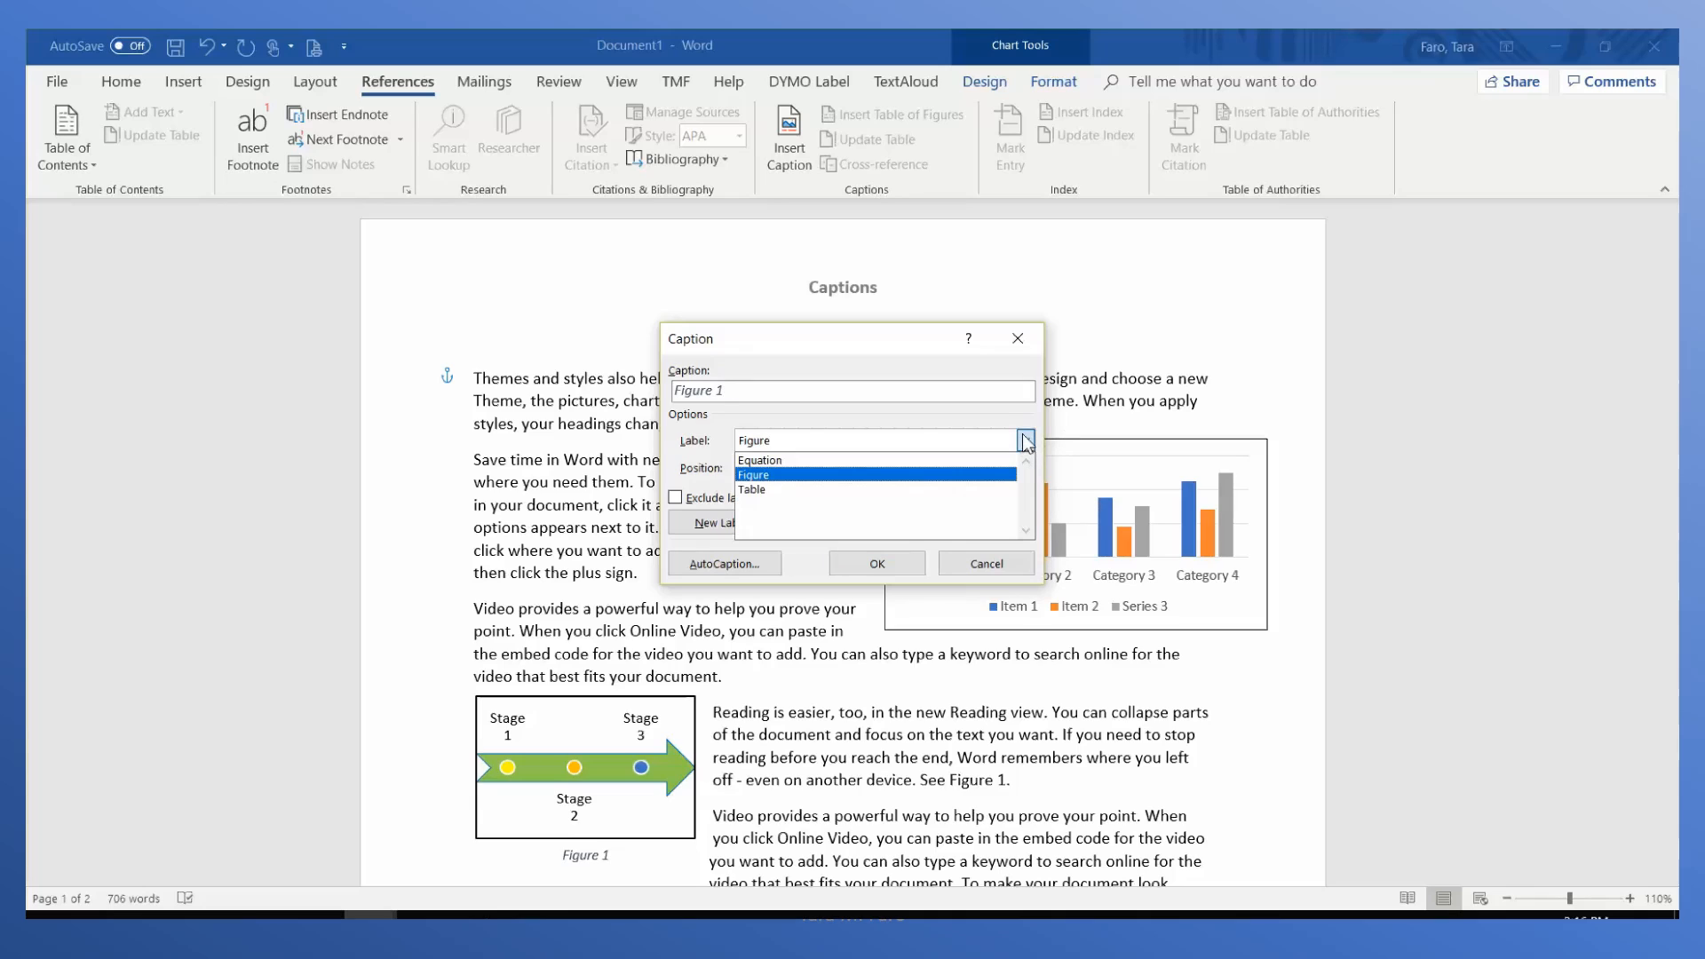
pyautogui.click(1021, 412)
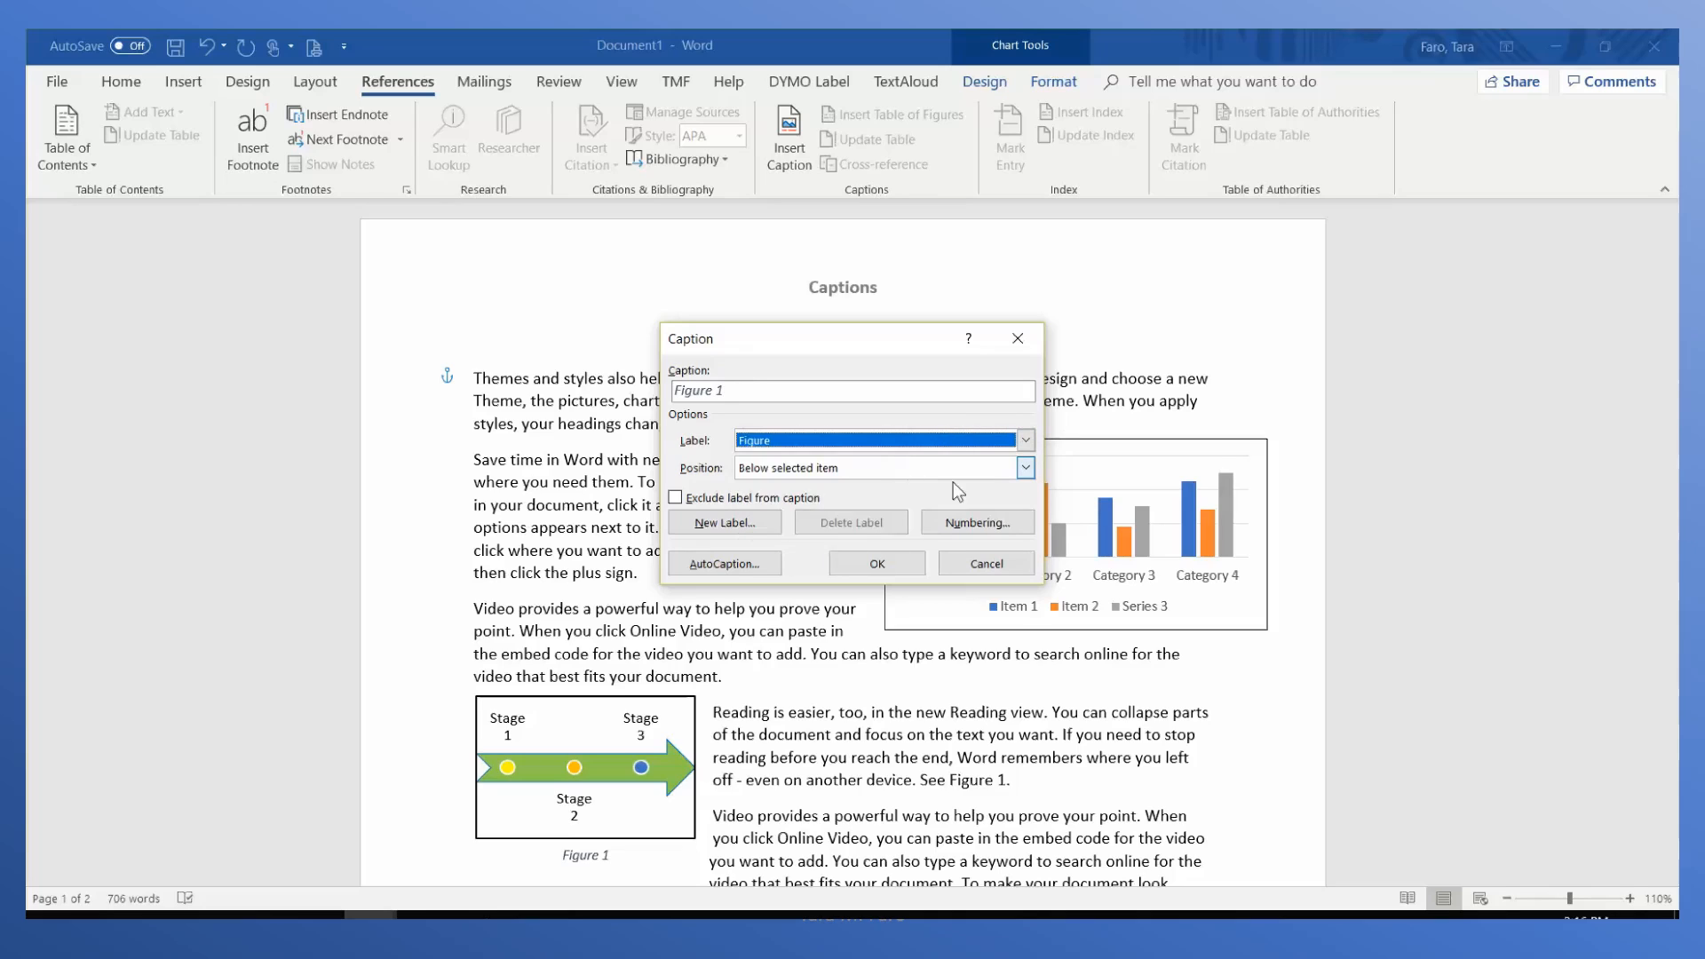
pyautogui.click(1026, 470)
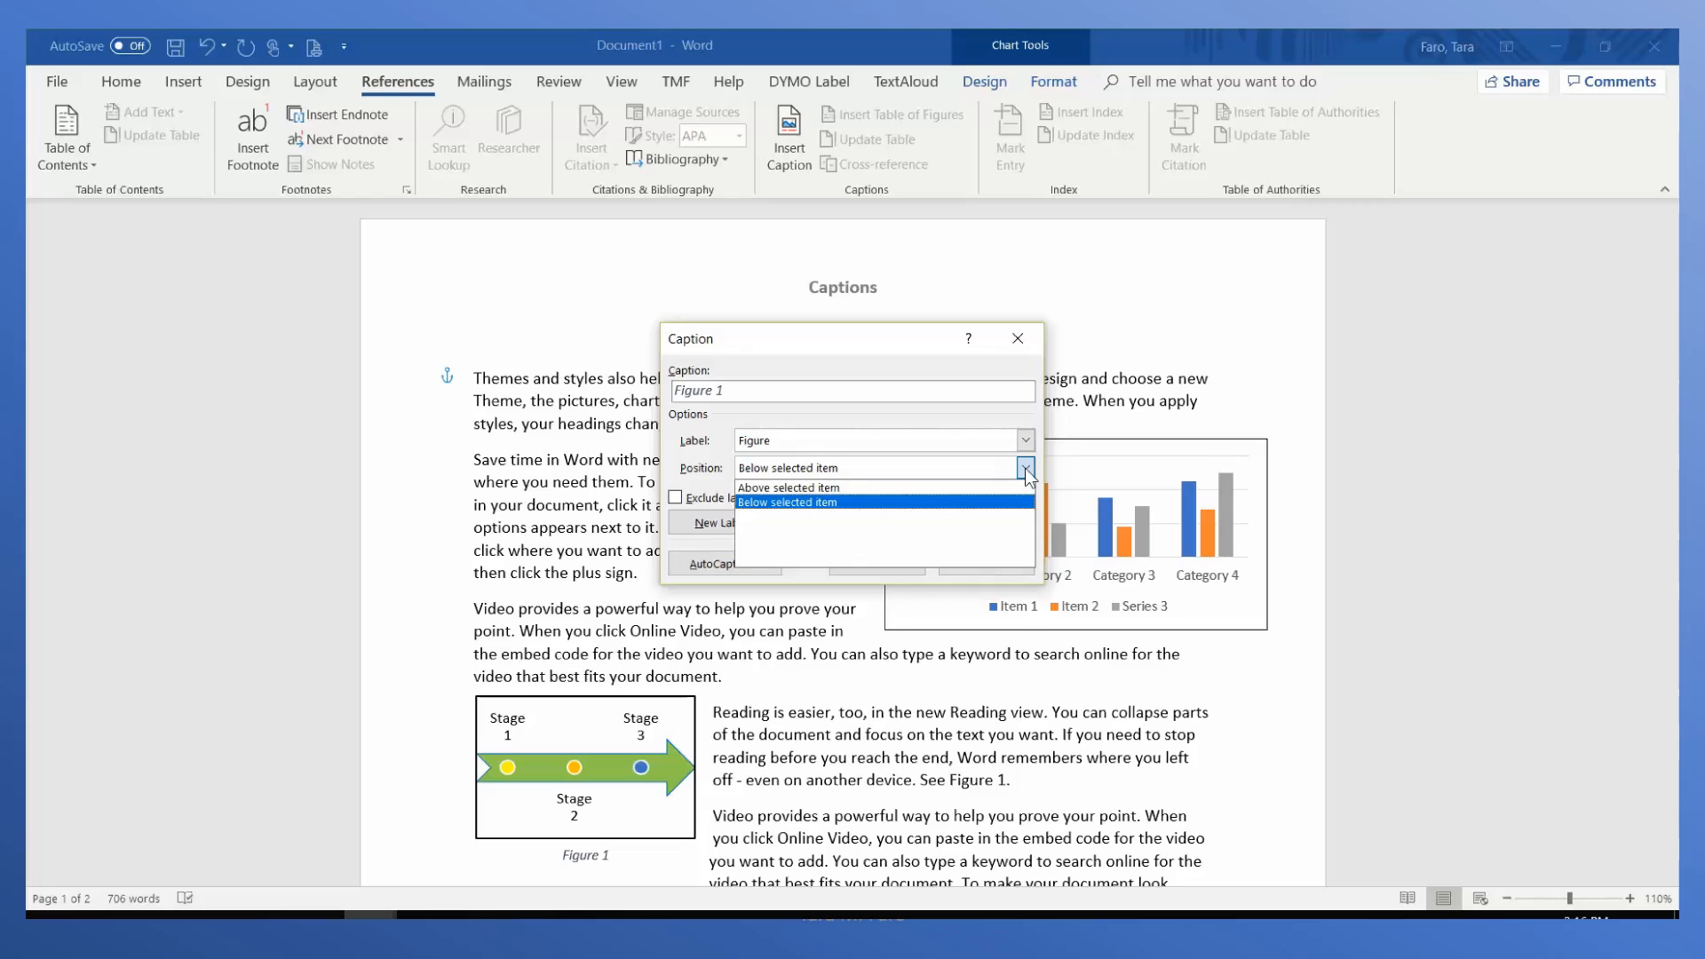
pyautogui.click(1026, 470)
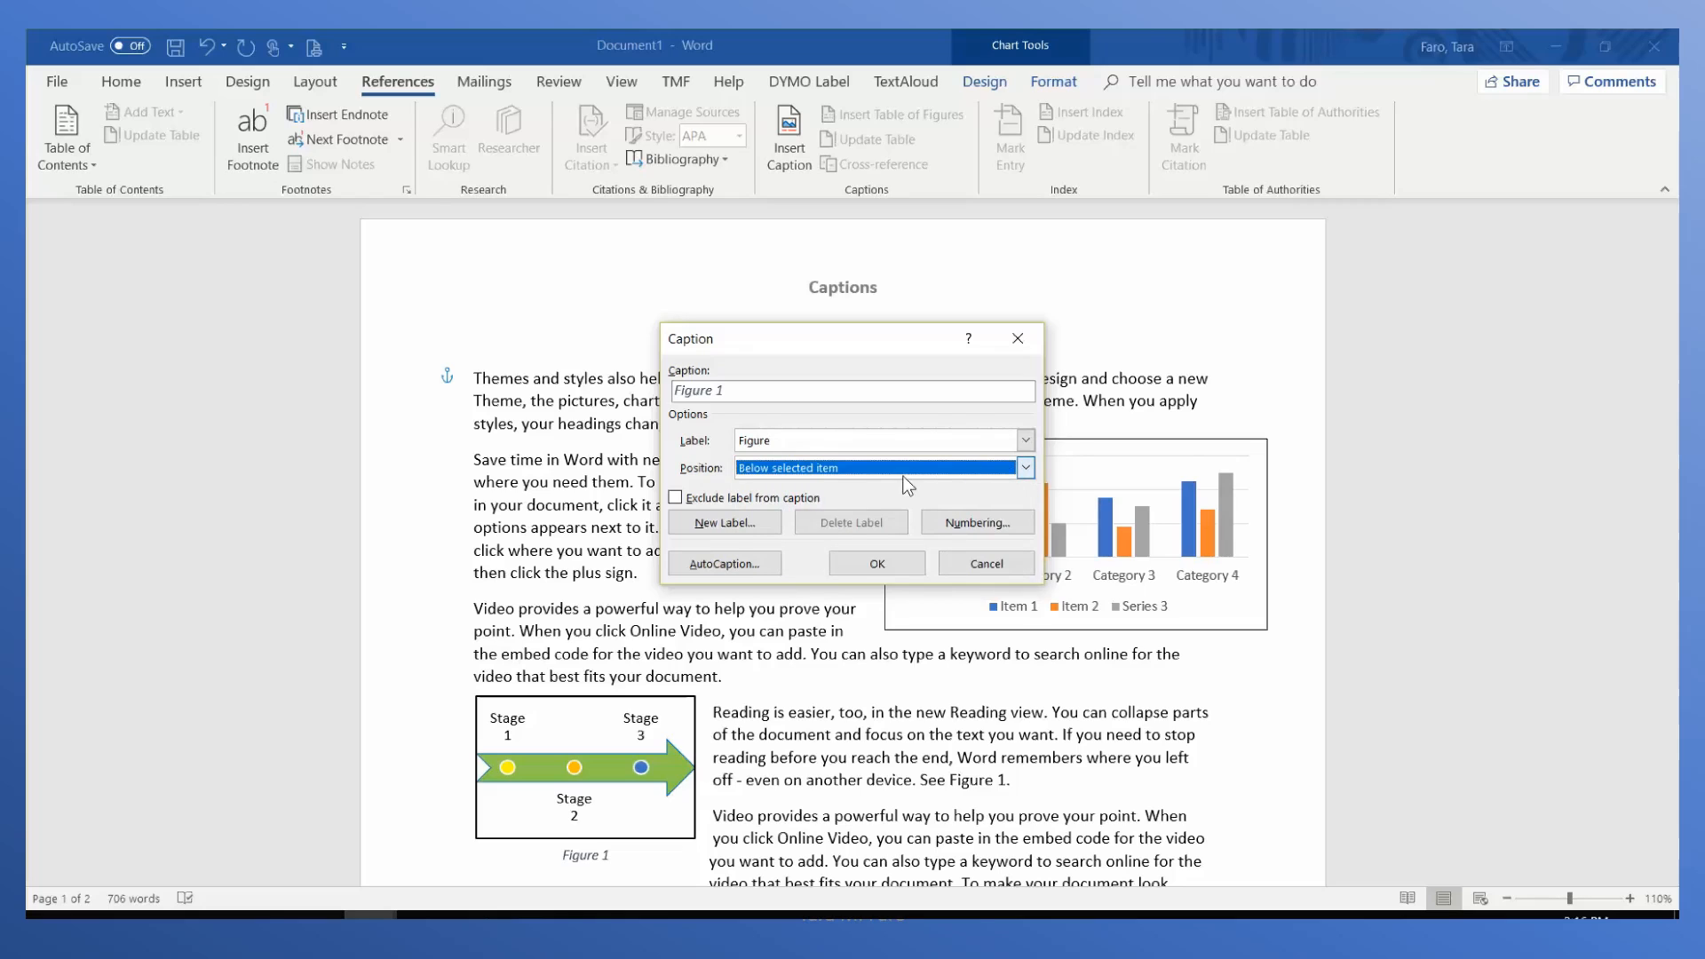
pyautogui.click(878, 565)
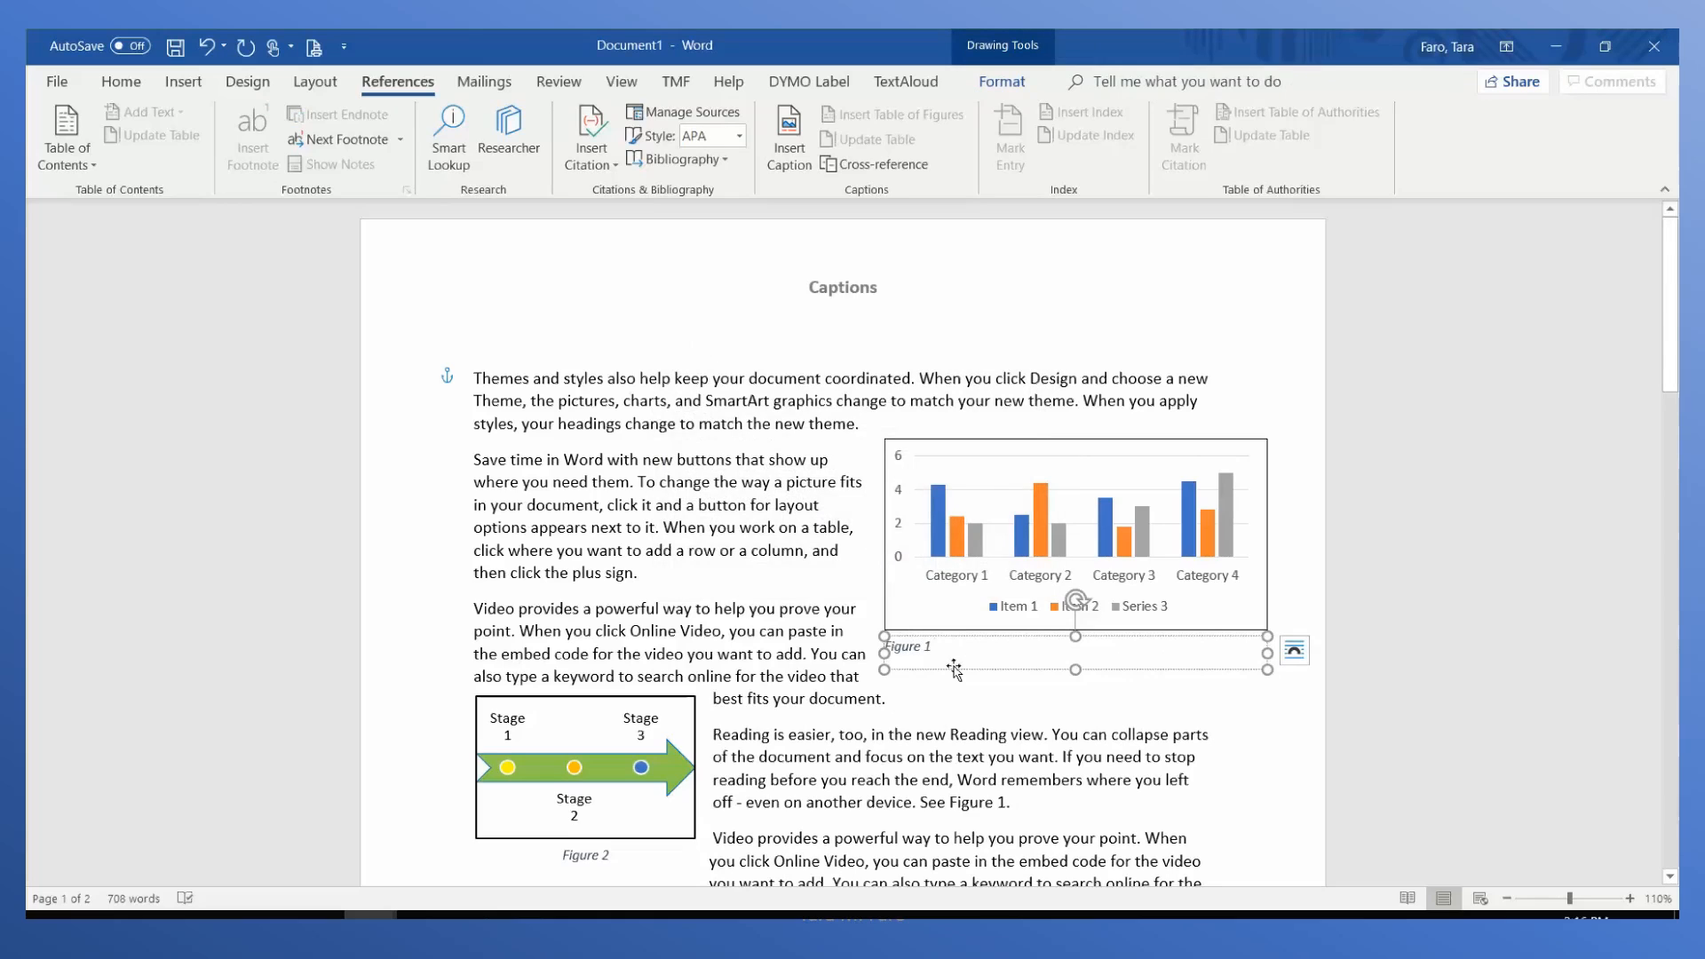
# - Center the caption text under the bar chart
pyautogui.click(120, 87)
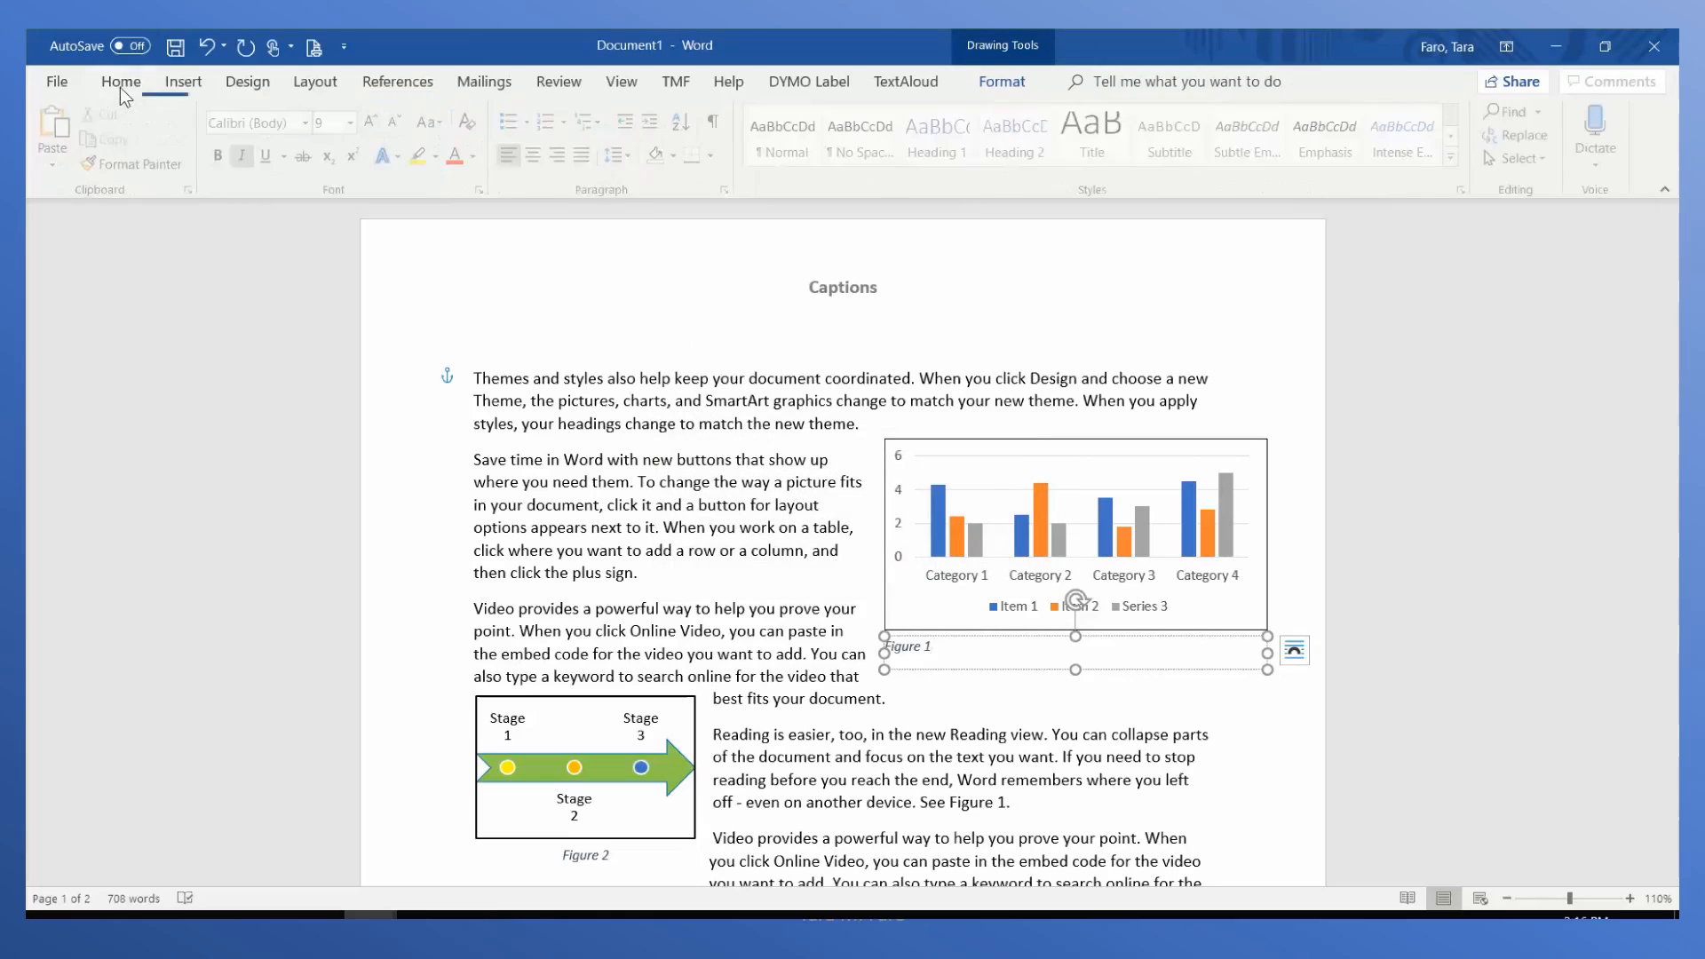
pyautogui.click(536, 154)
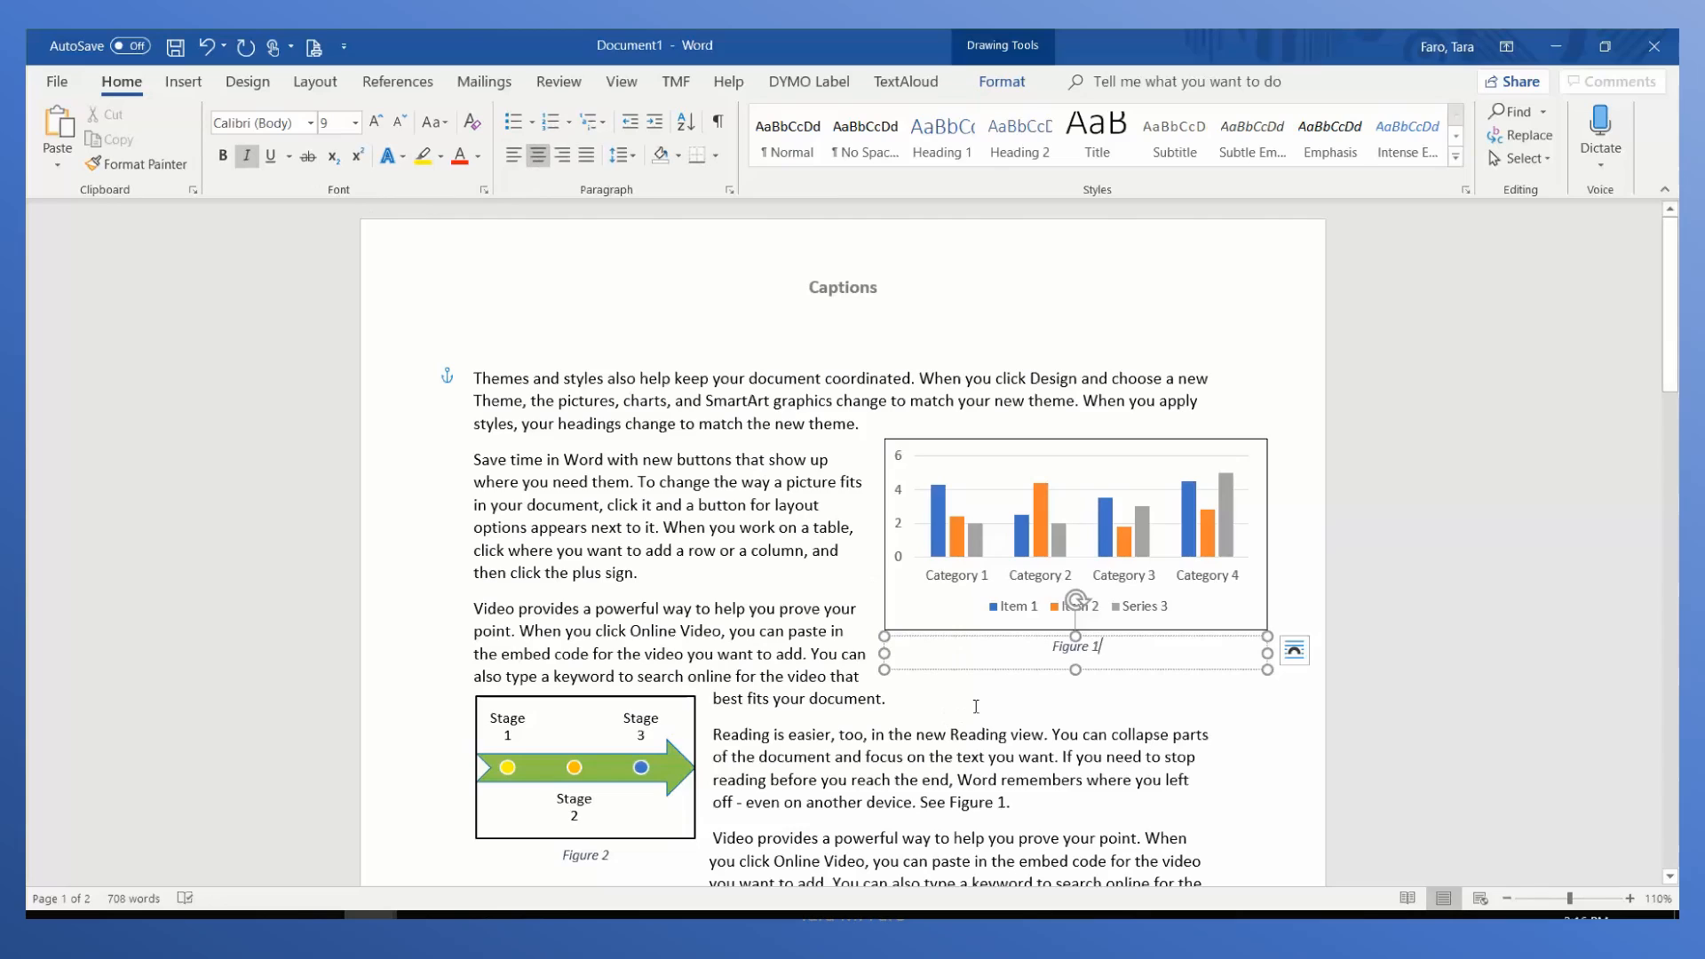
pyautogui.click(980, 704)
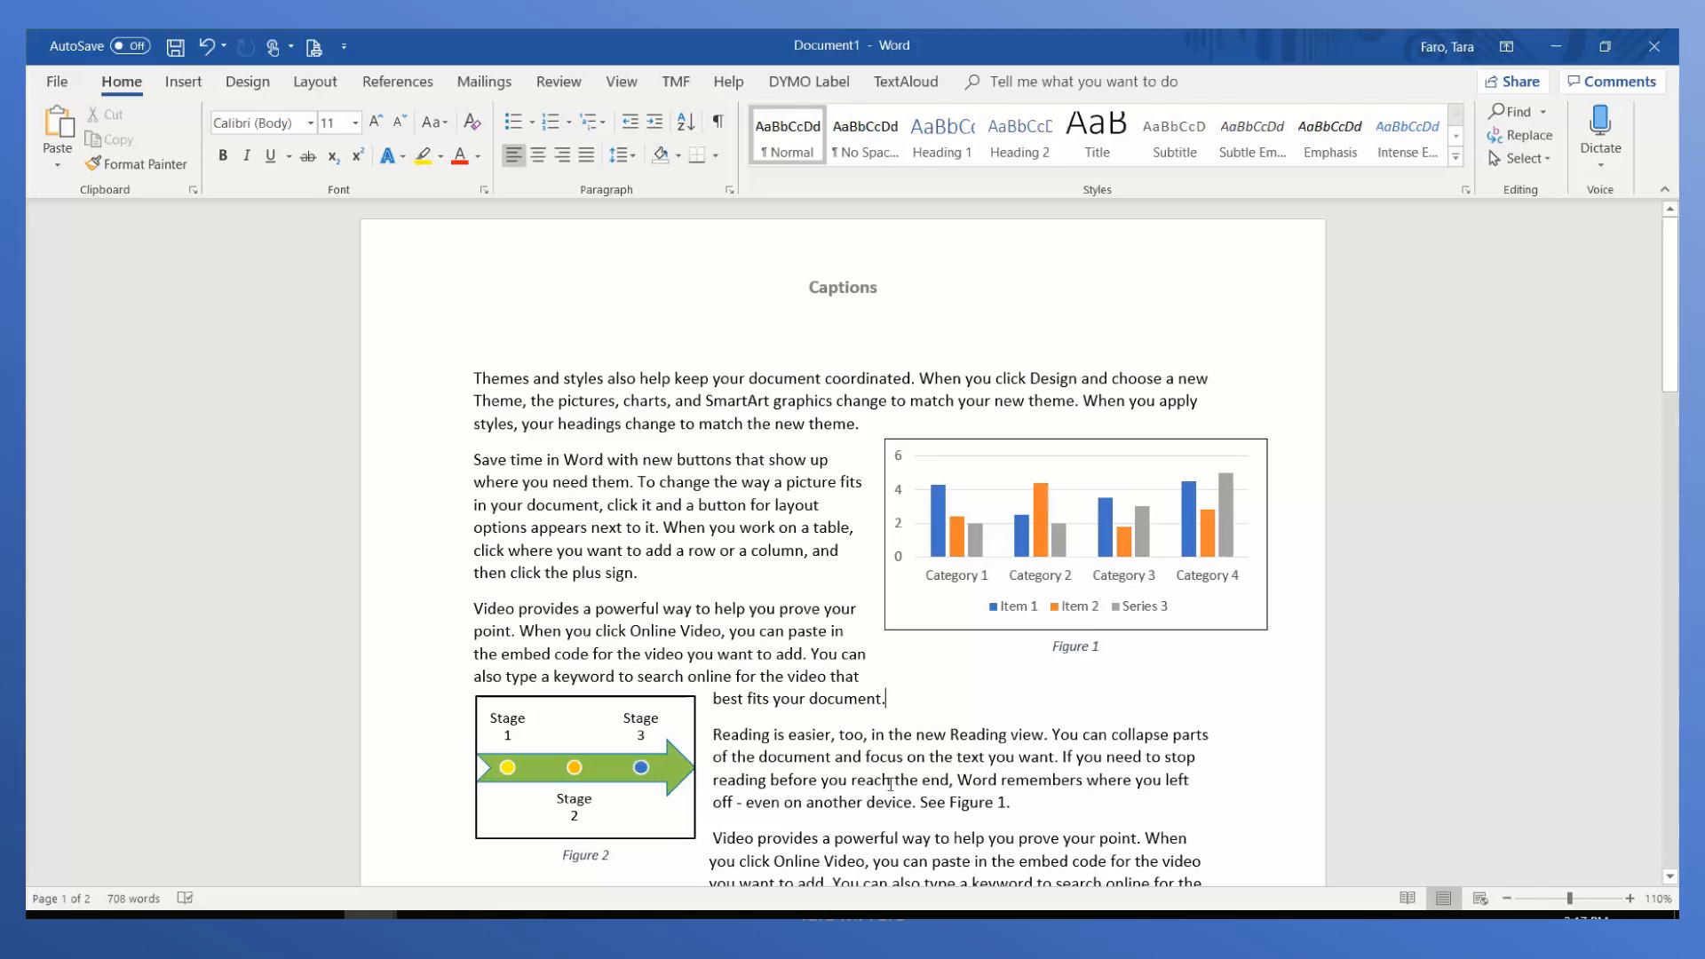
# - Select the "Figure 1" cross-reference at the end of the "Reading is easier" paragraph and bring up the referencing commands
pyautogui.click(966, 802)
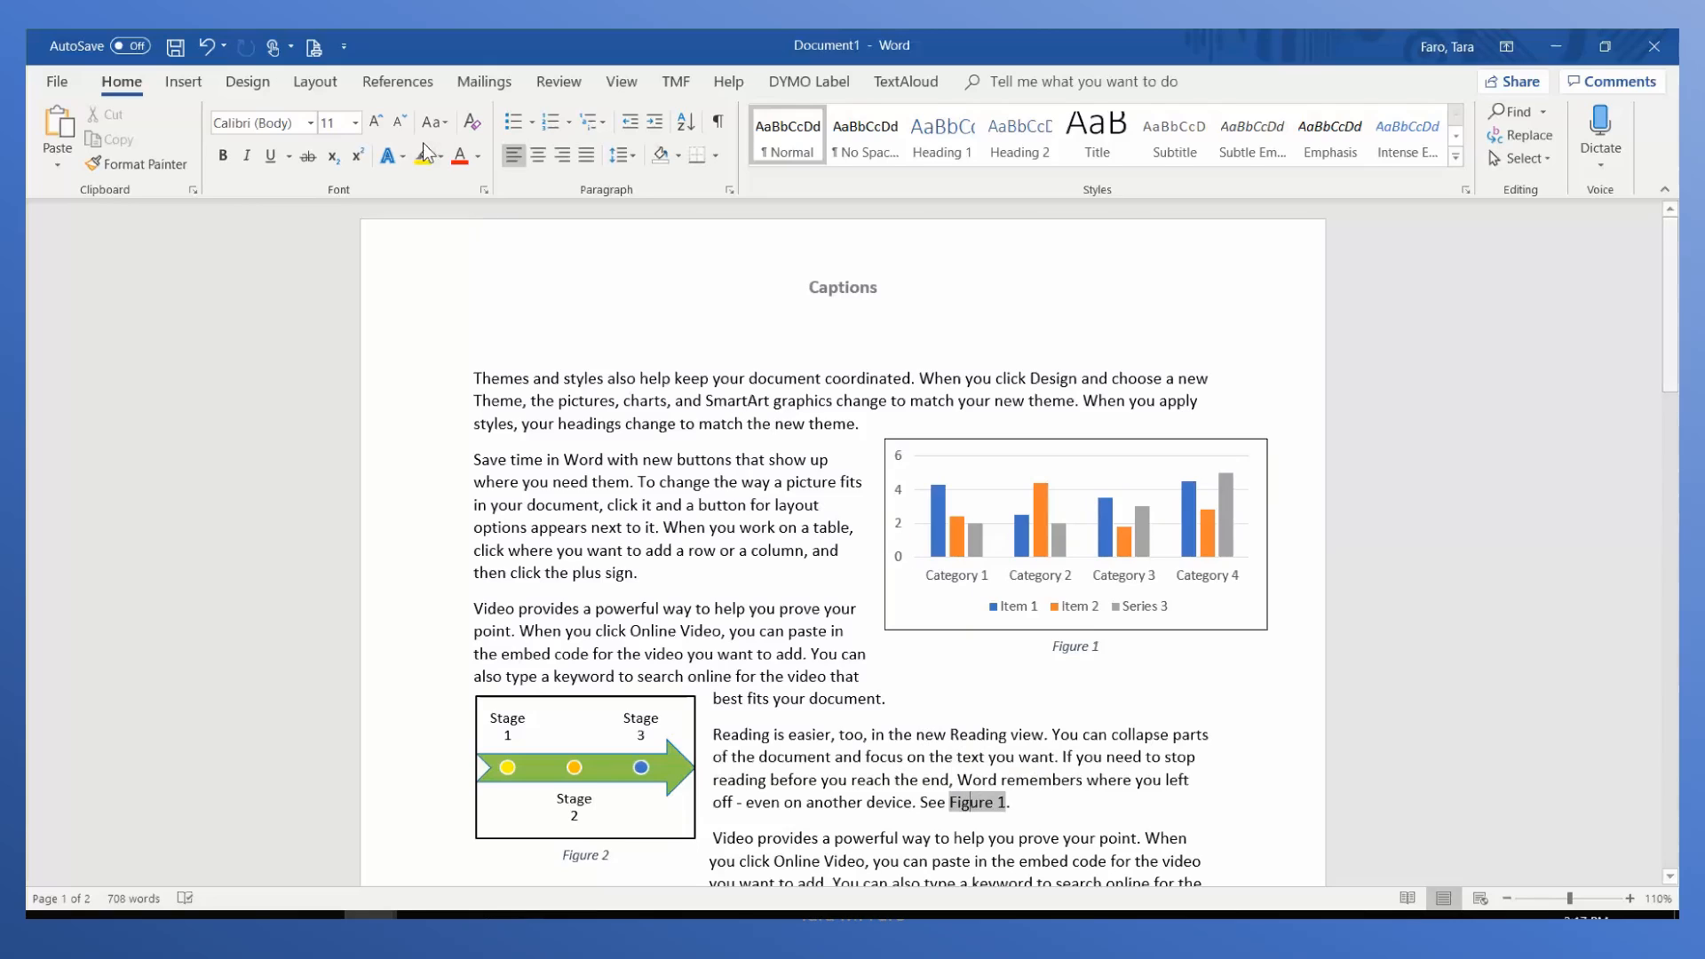
pyautogui.click(403, 87)
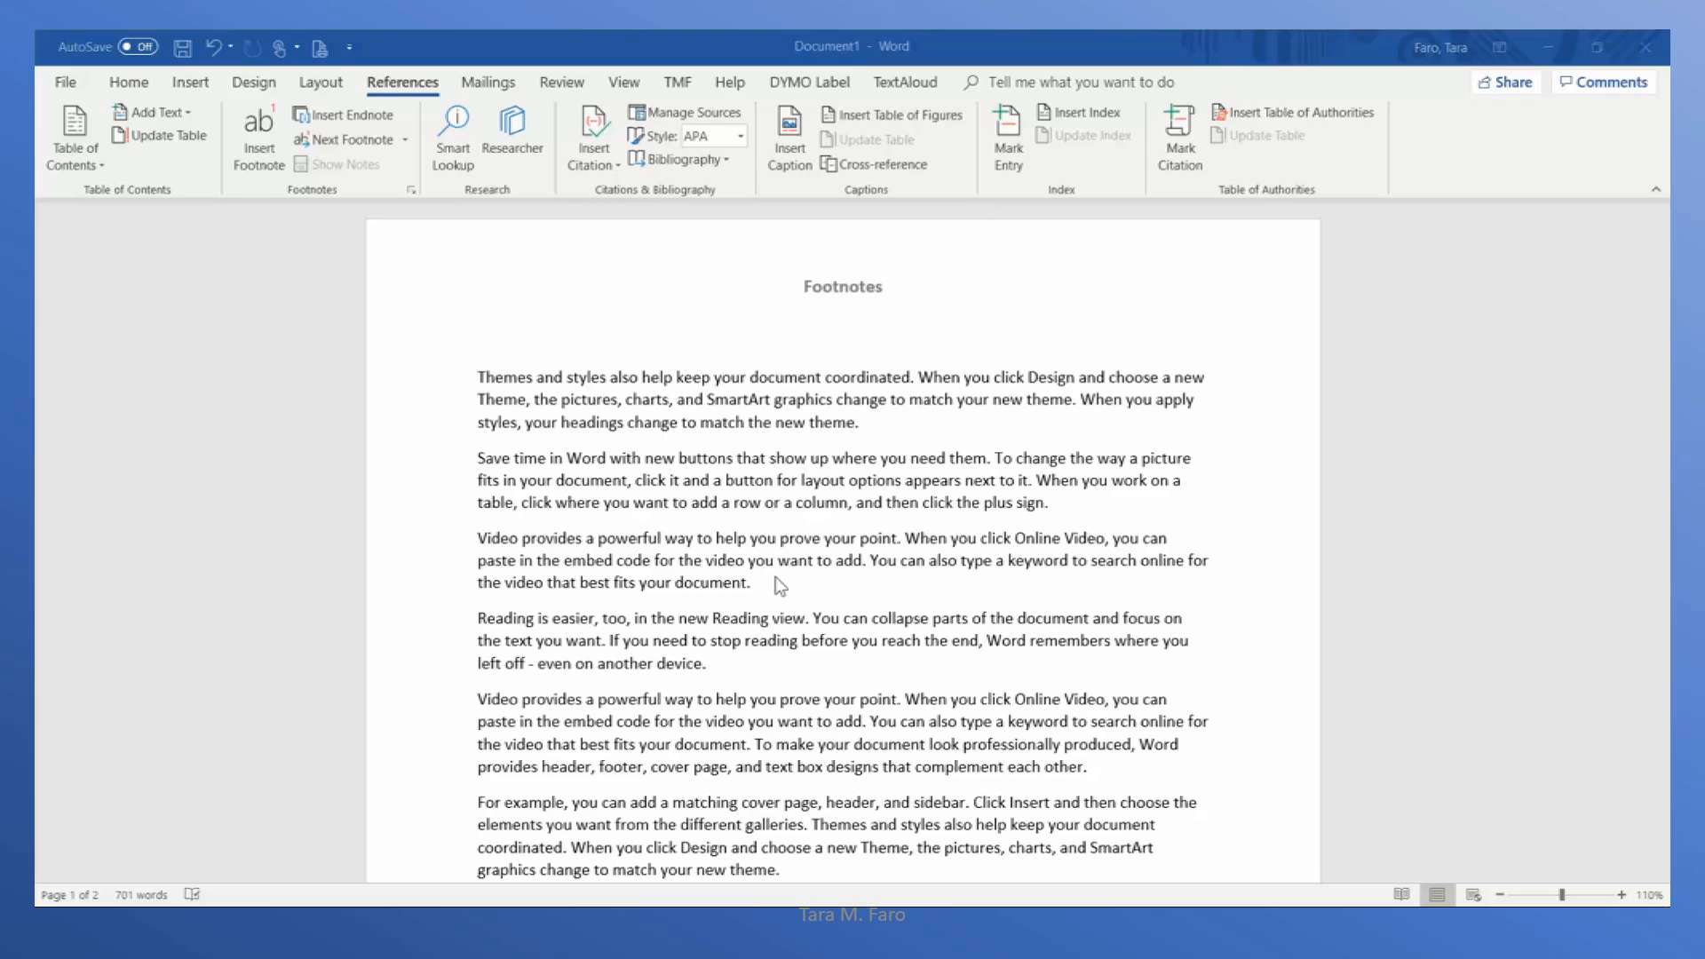
# - Insert a footnote at the end of the first "Video provides" paragraph reading "See Microsoft.com for more information."
pyautogui.click(775, 573)
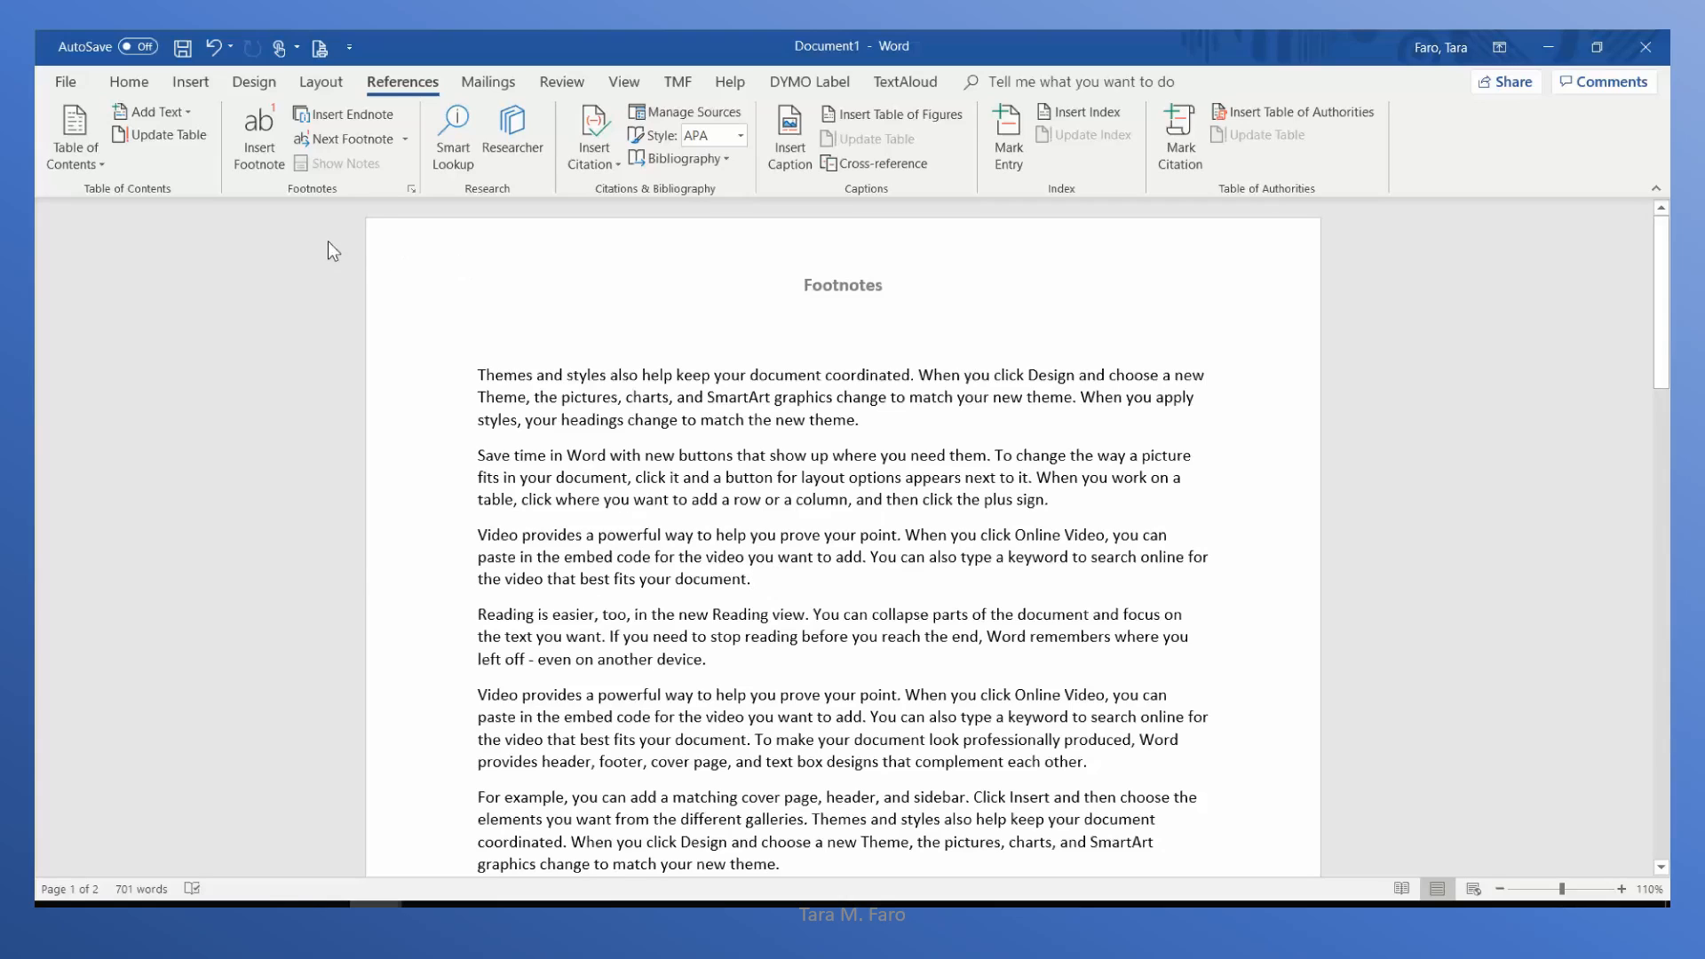
pyautogui.click(251, 161)
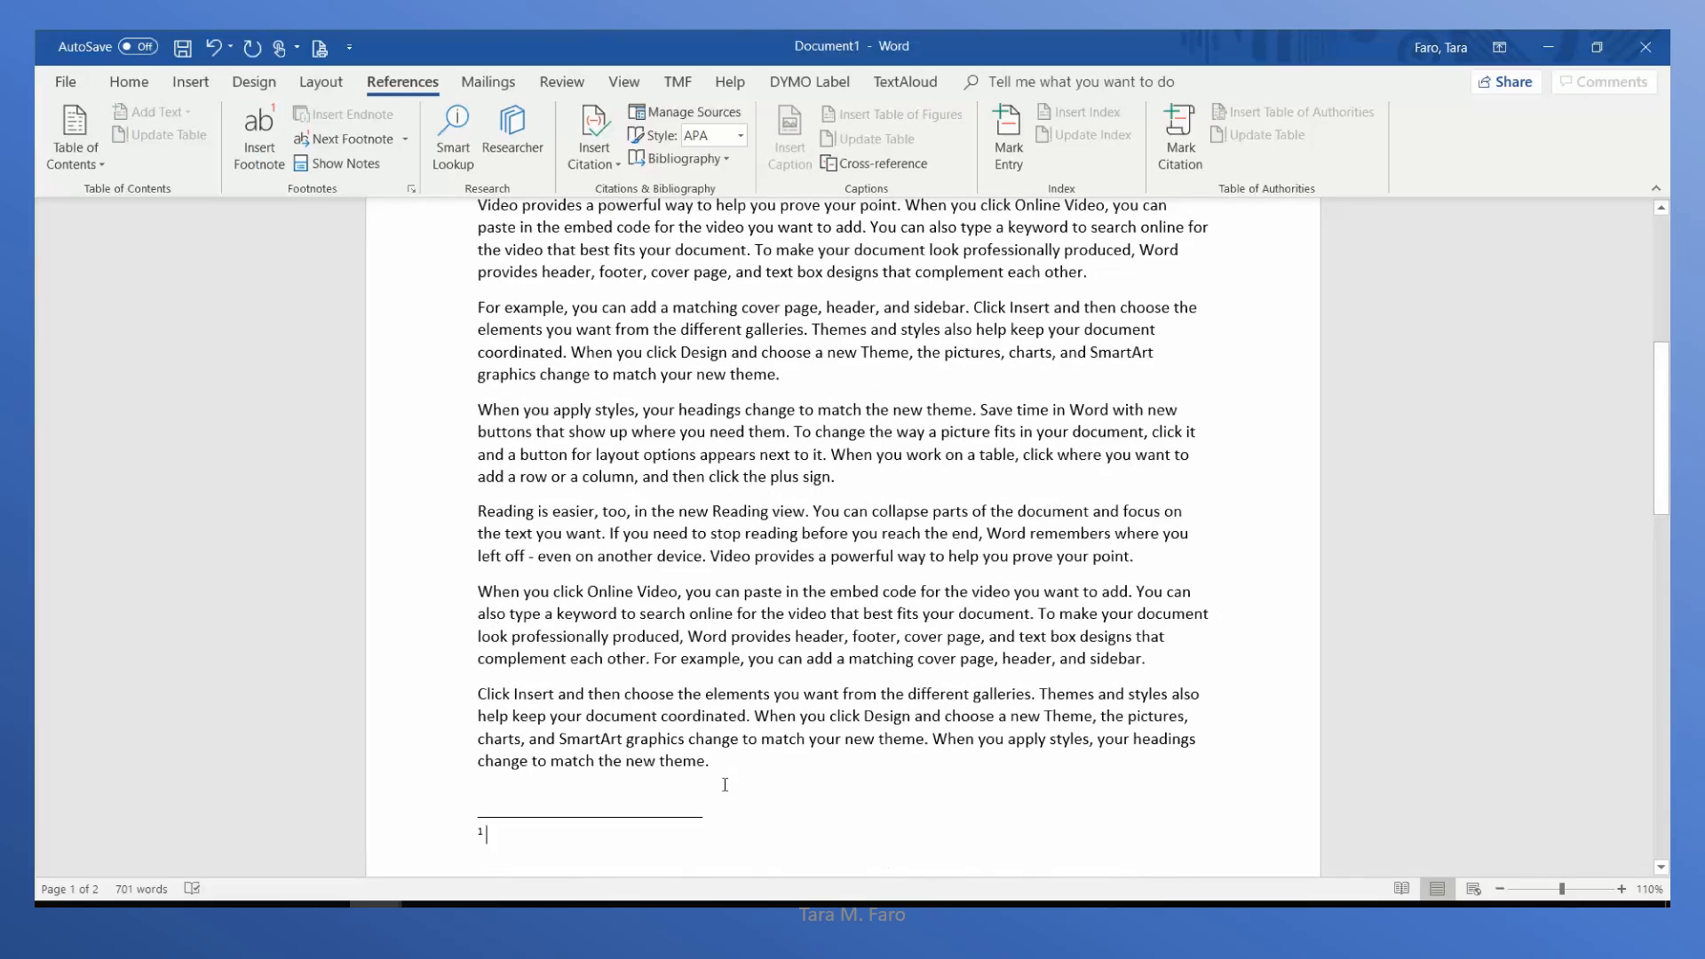
pyautogui.write('See Microsoft.com for more information.')
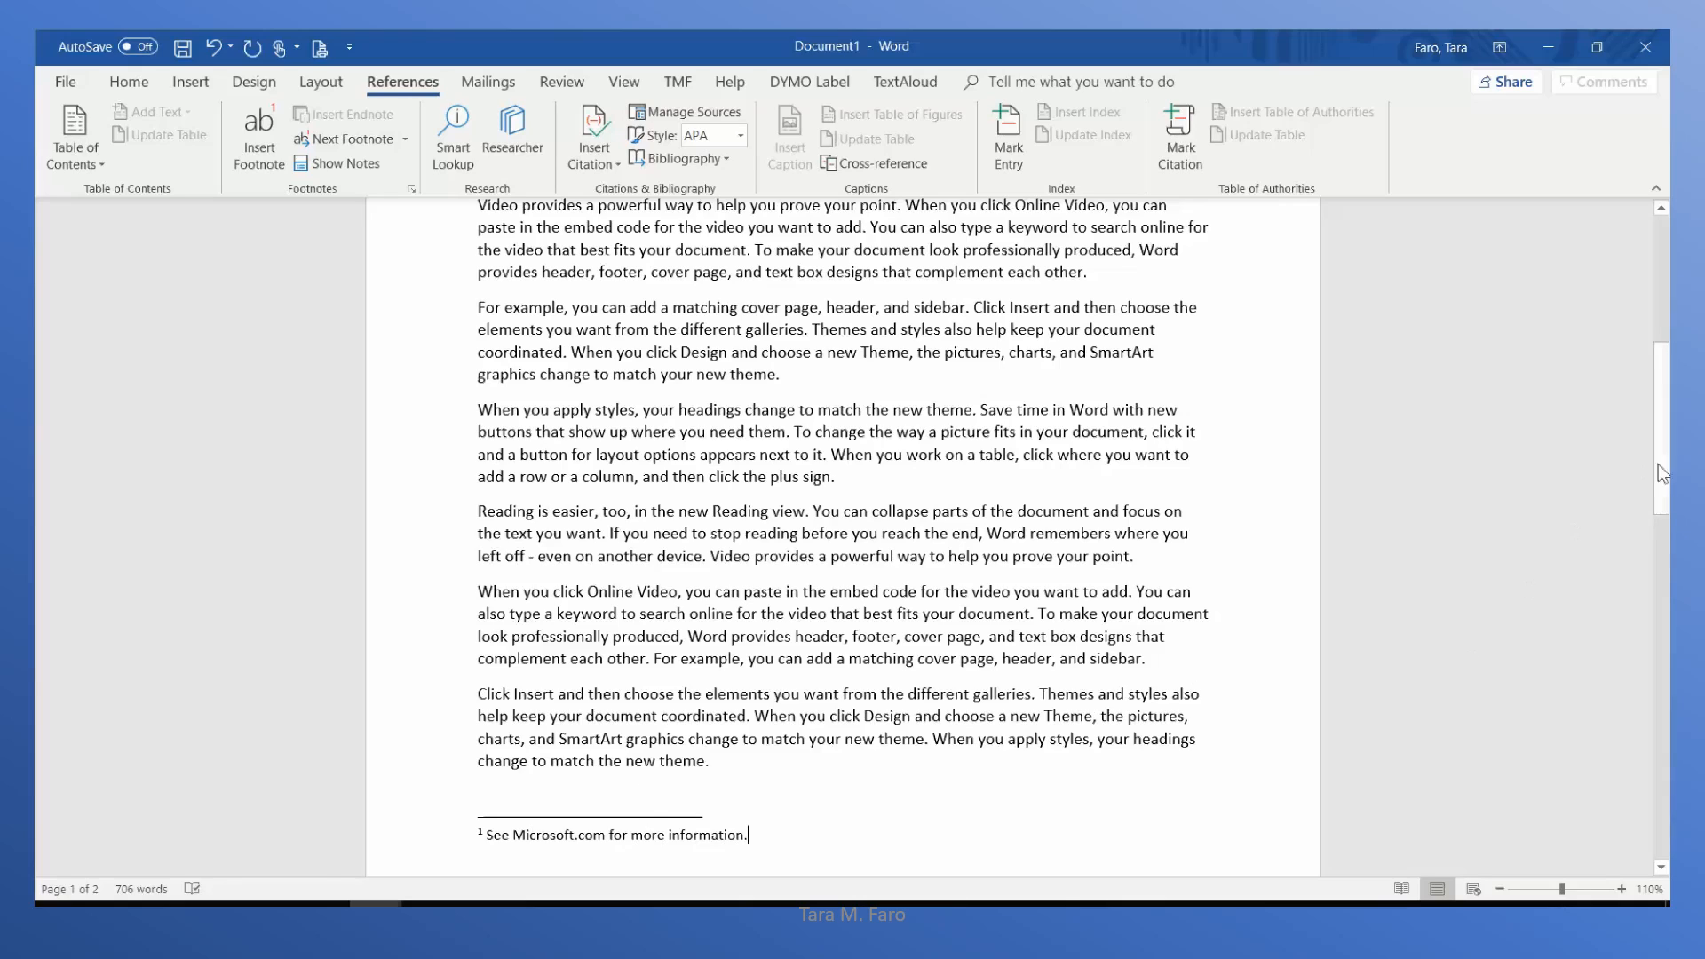
# - Delete the footnote by removing its reference mark at the end of the first "Video provides" paragraph
pyautogui.moveTo(1659, 463); pyautogui.dragTo(1663, 387)
pyautogui.moveTo(478, 394); pyautogui.dragTo(966, 405)
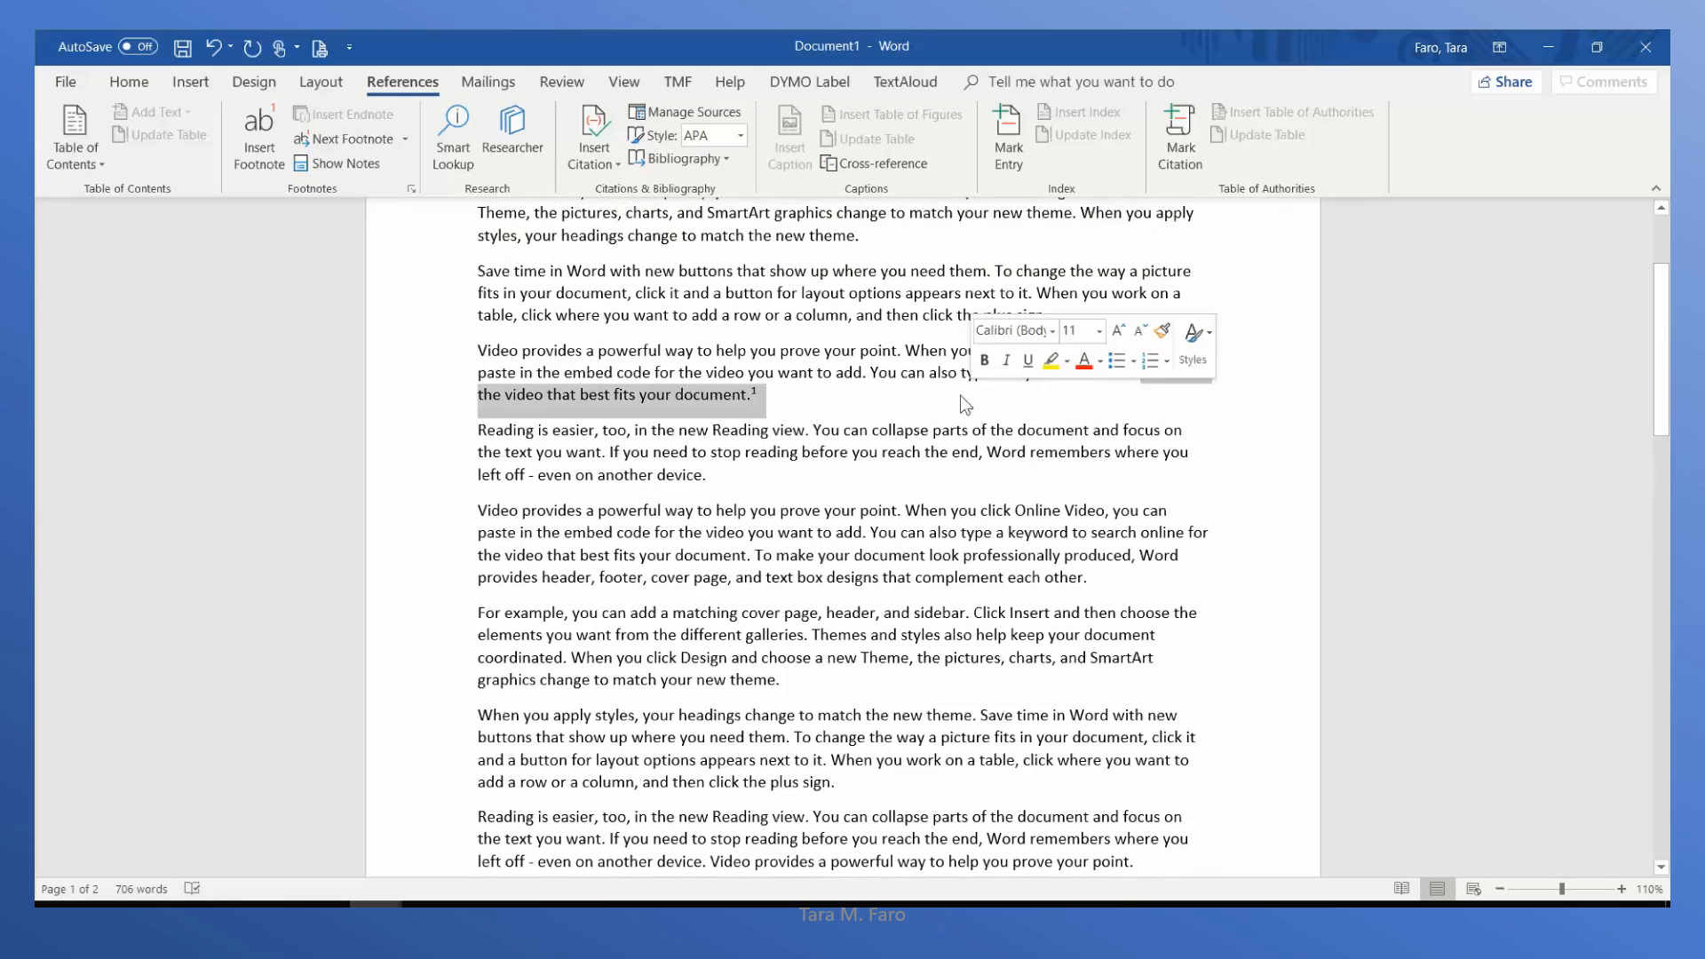
pyautogui.click(808, 404)
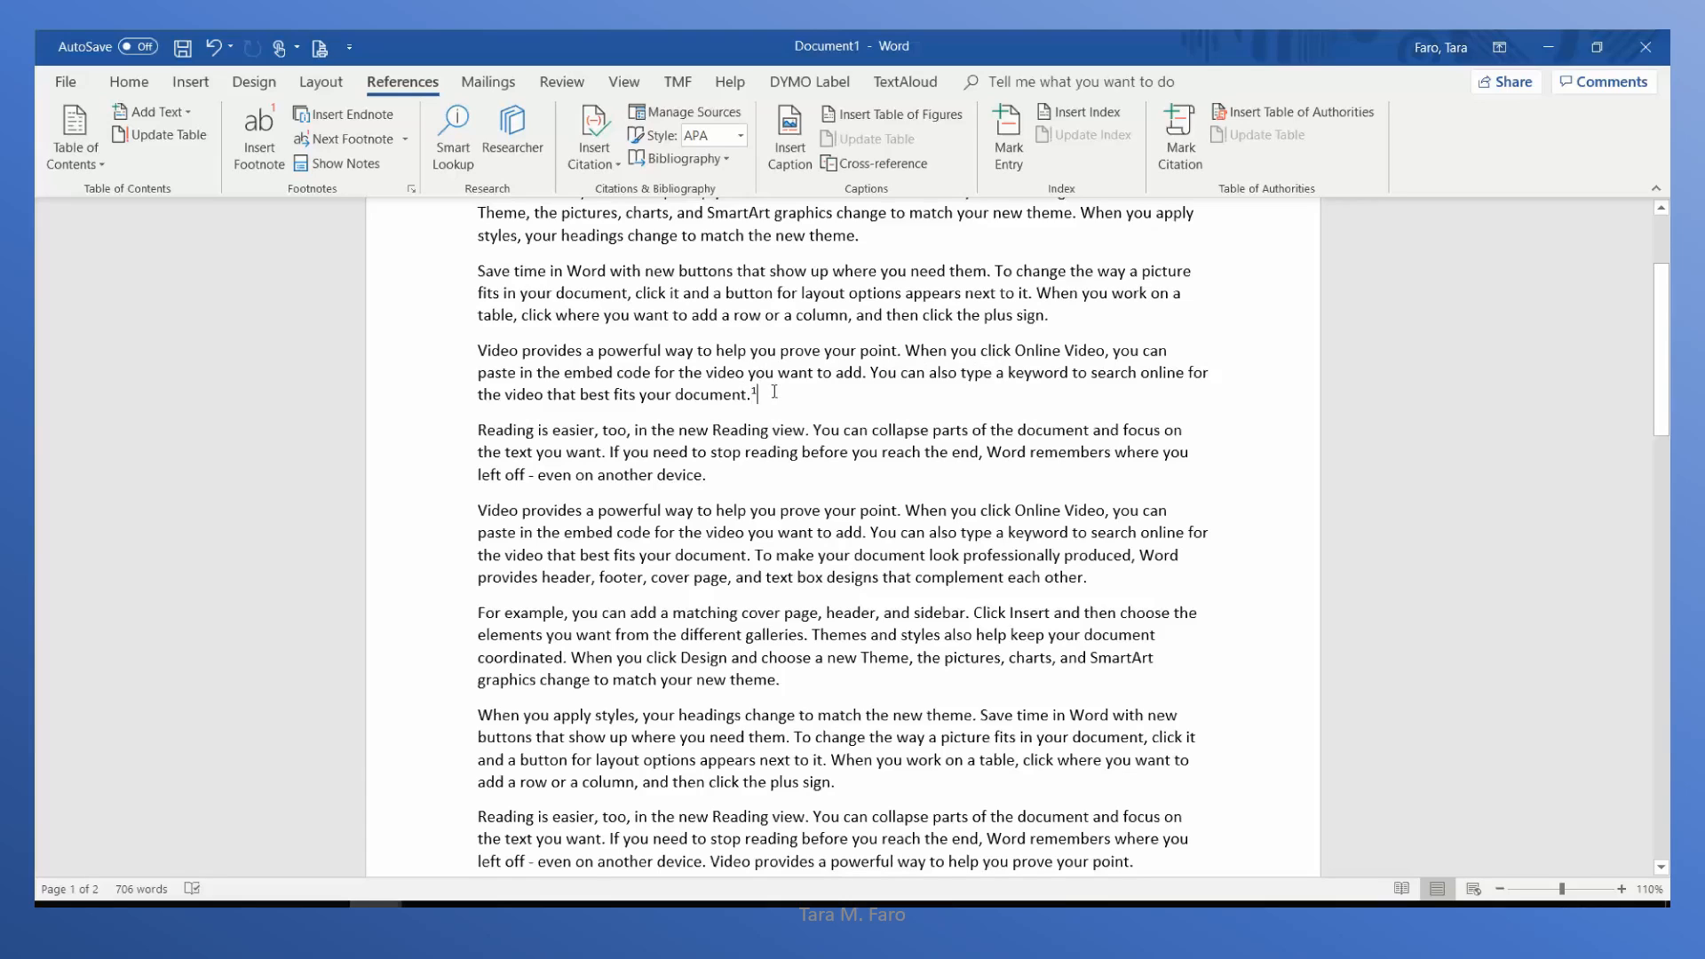
pyautogui.press('BackSpace')
pyautogui.press('BackSpace')
pyautogui.moveTo(1661, 310); pyautogui.dragTo(1662, 403)
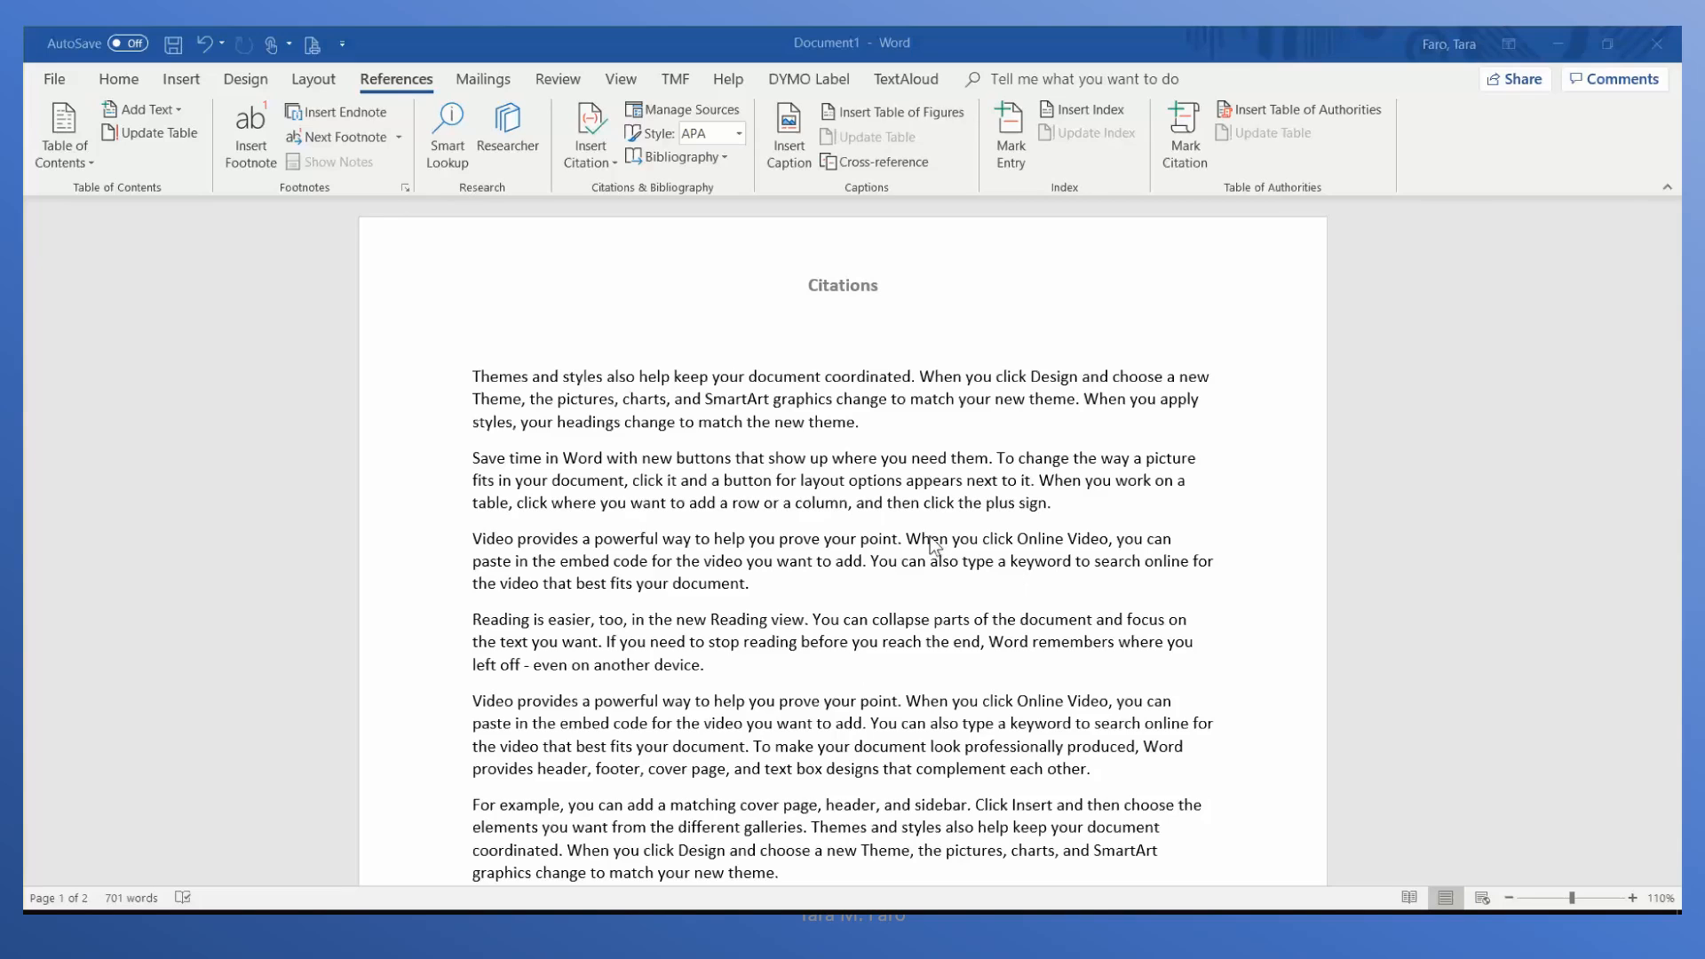
# - Set the citation style to MLA Seventh Edition and start a new citation source at the end of the third paragraph
pyautogui.click(739, 133)
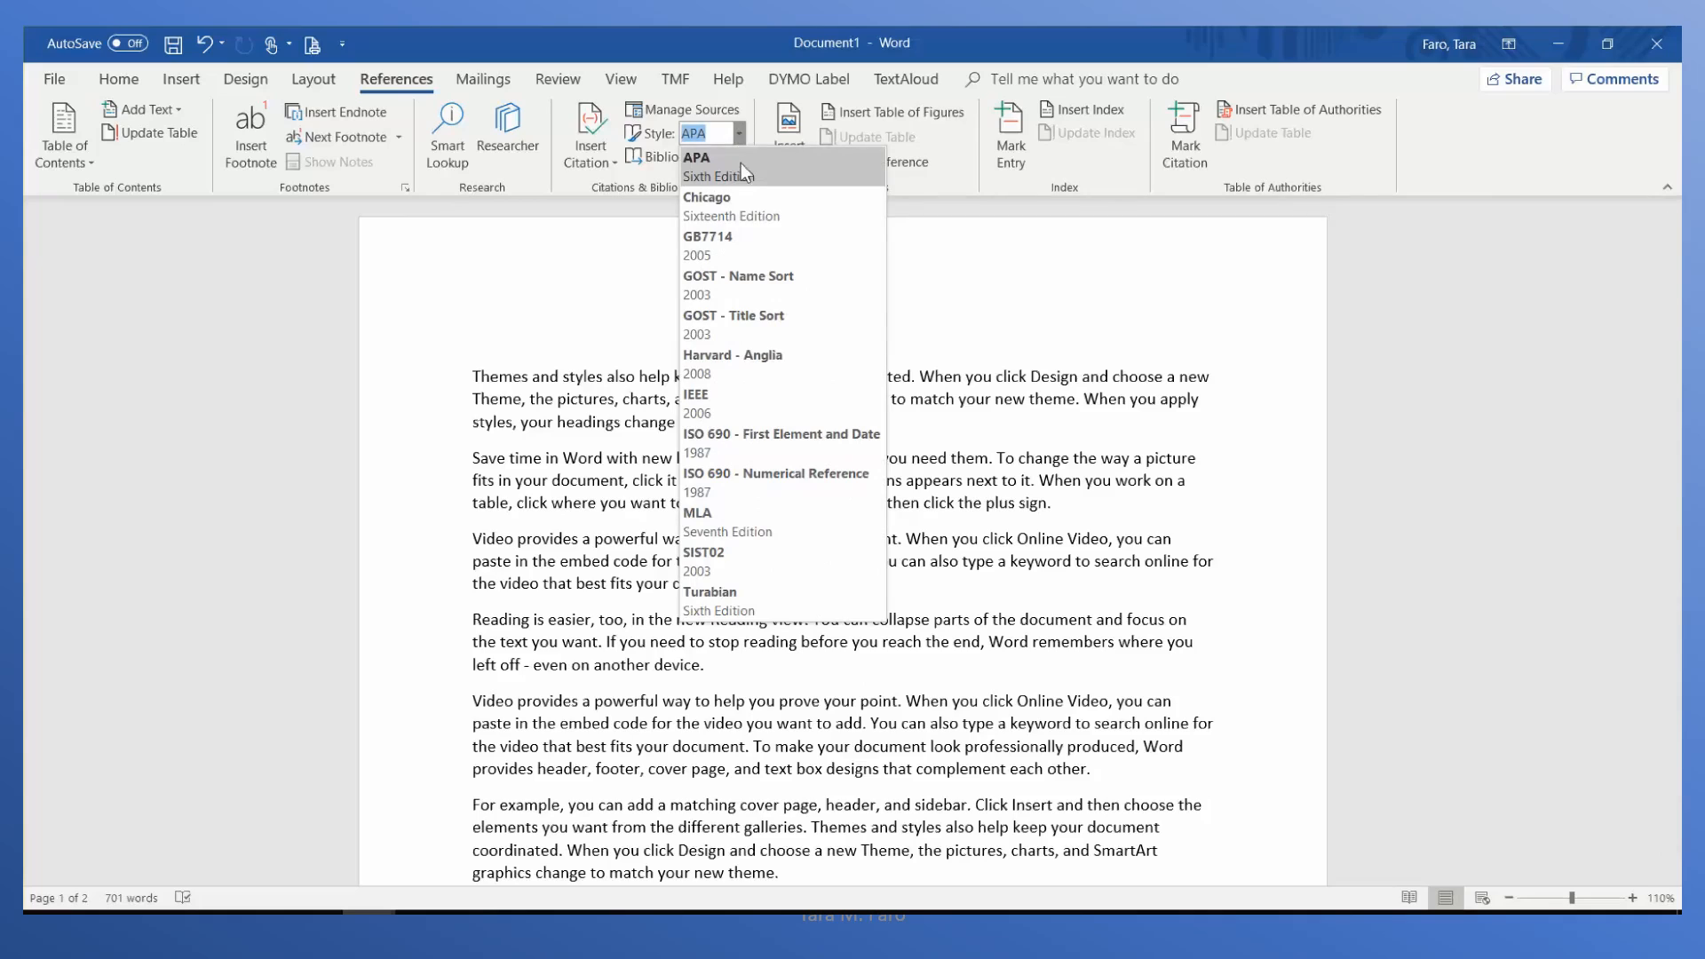
pyautogui.click(805, 531)
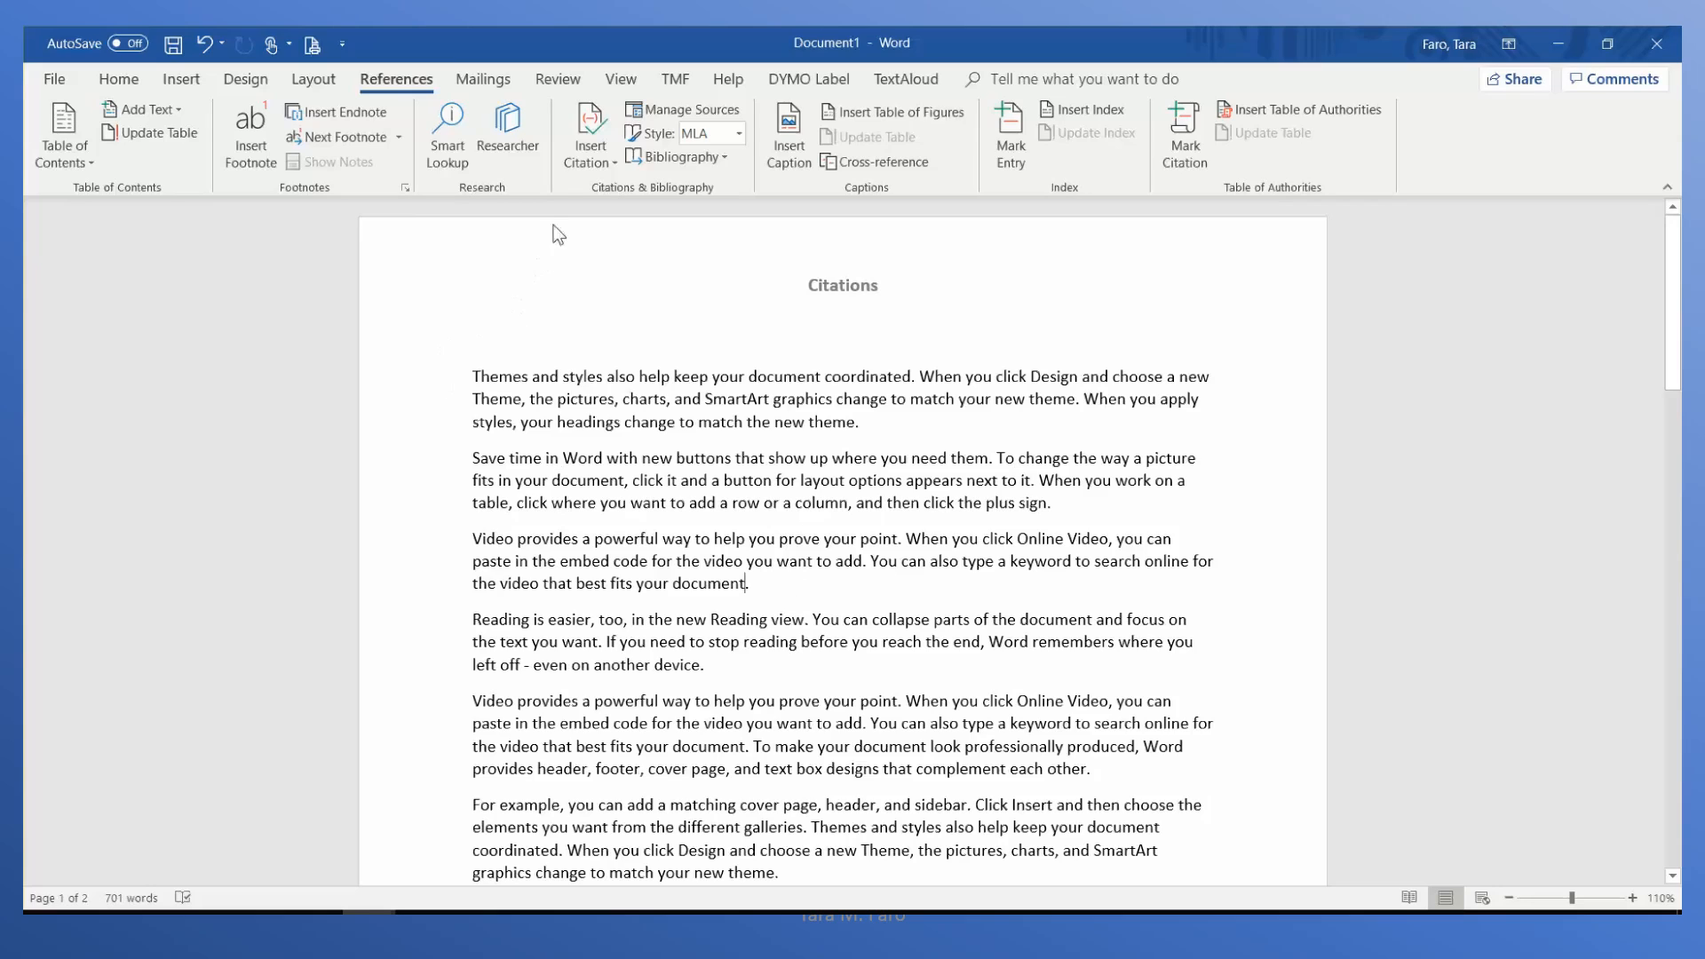
pyautogui.click(592, 167)
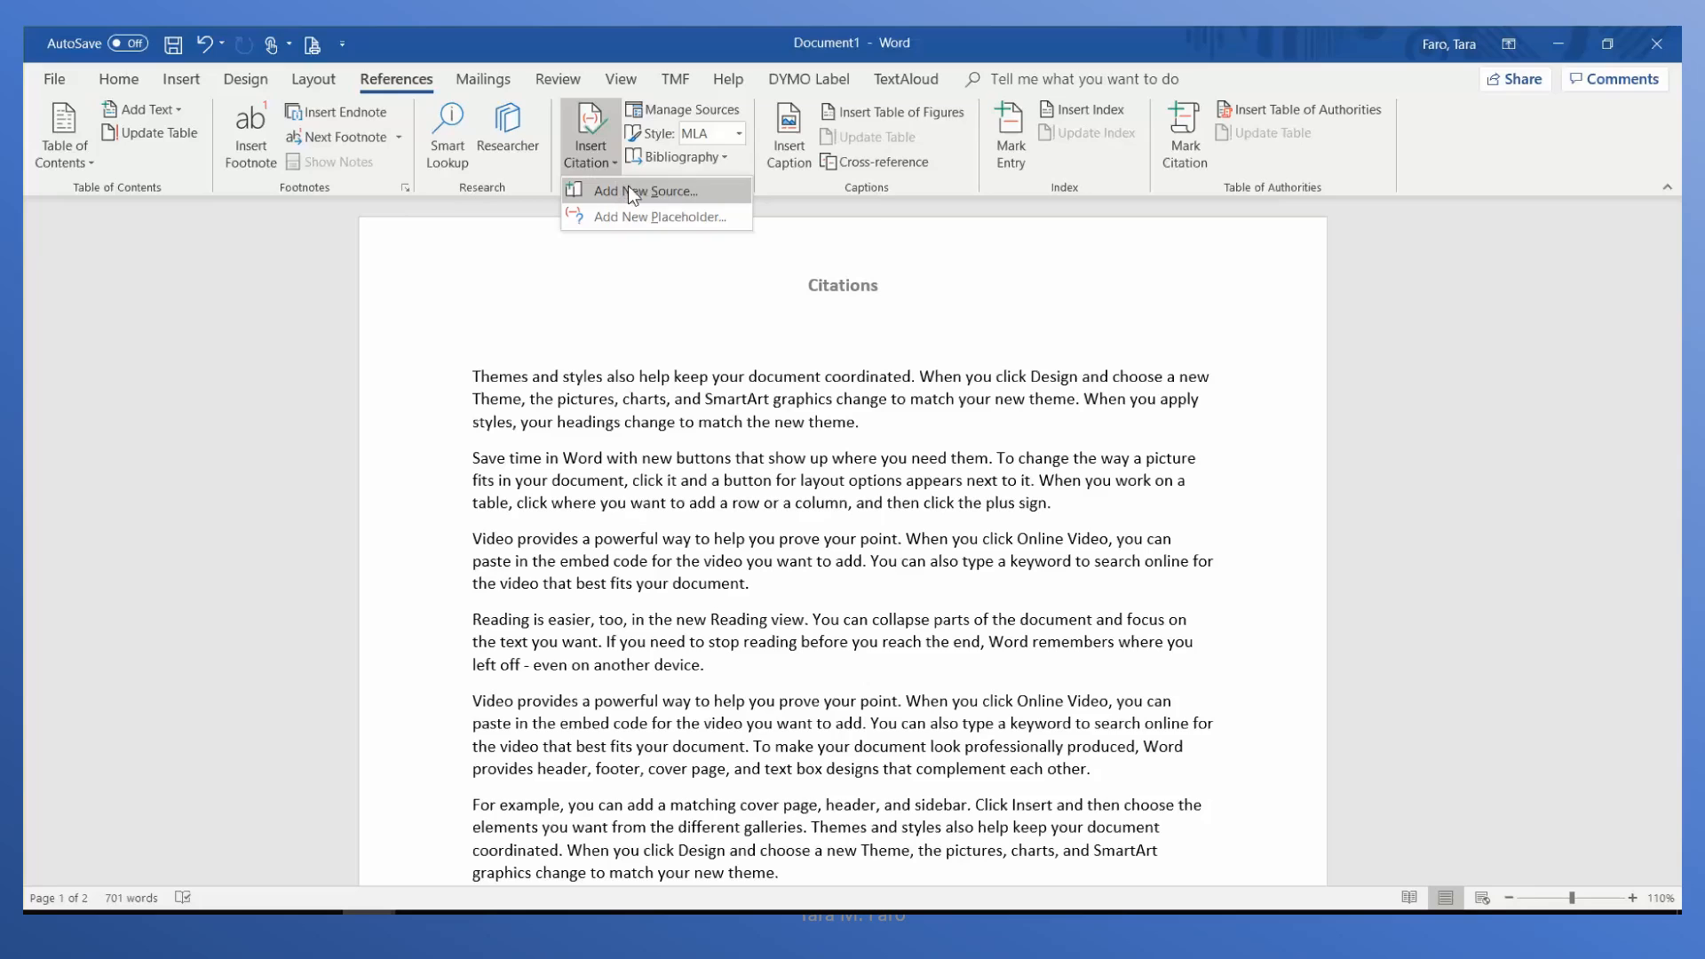
pyautogui.click(719, 197)
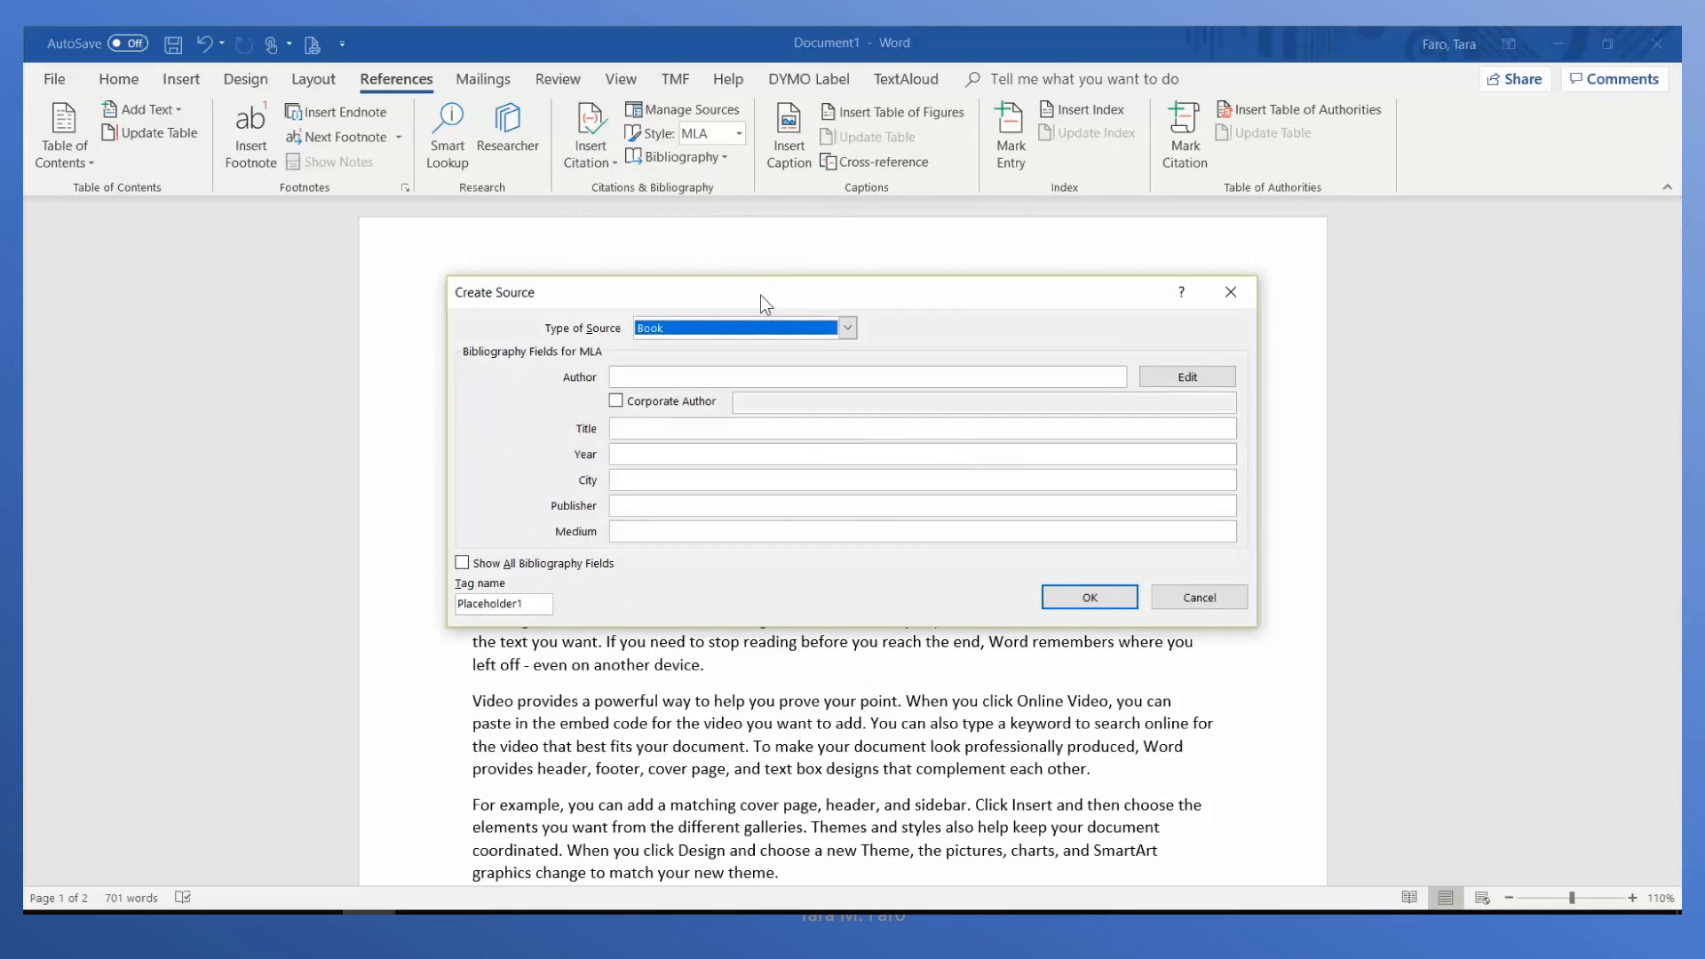
# - Browse the available source types, choose Book for the new source, and show all bibliography fields
pyautogui.click(849, 328)
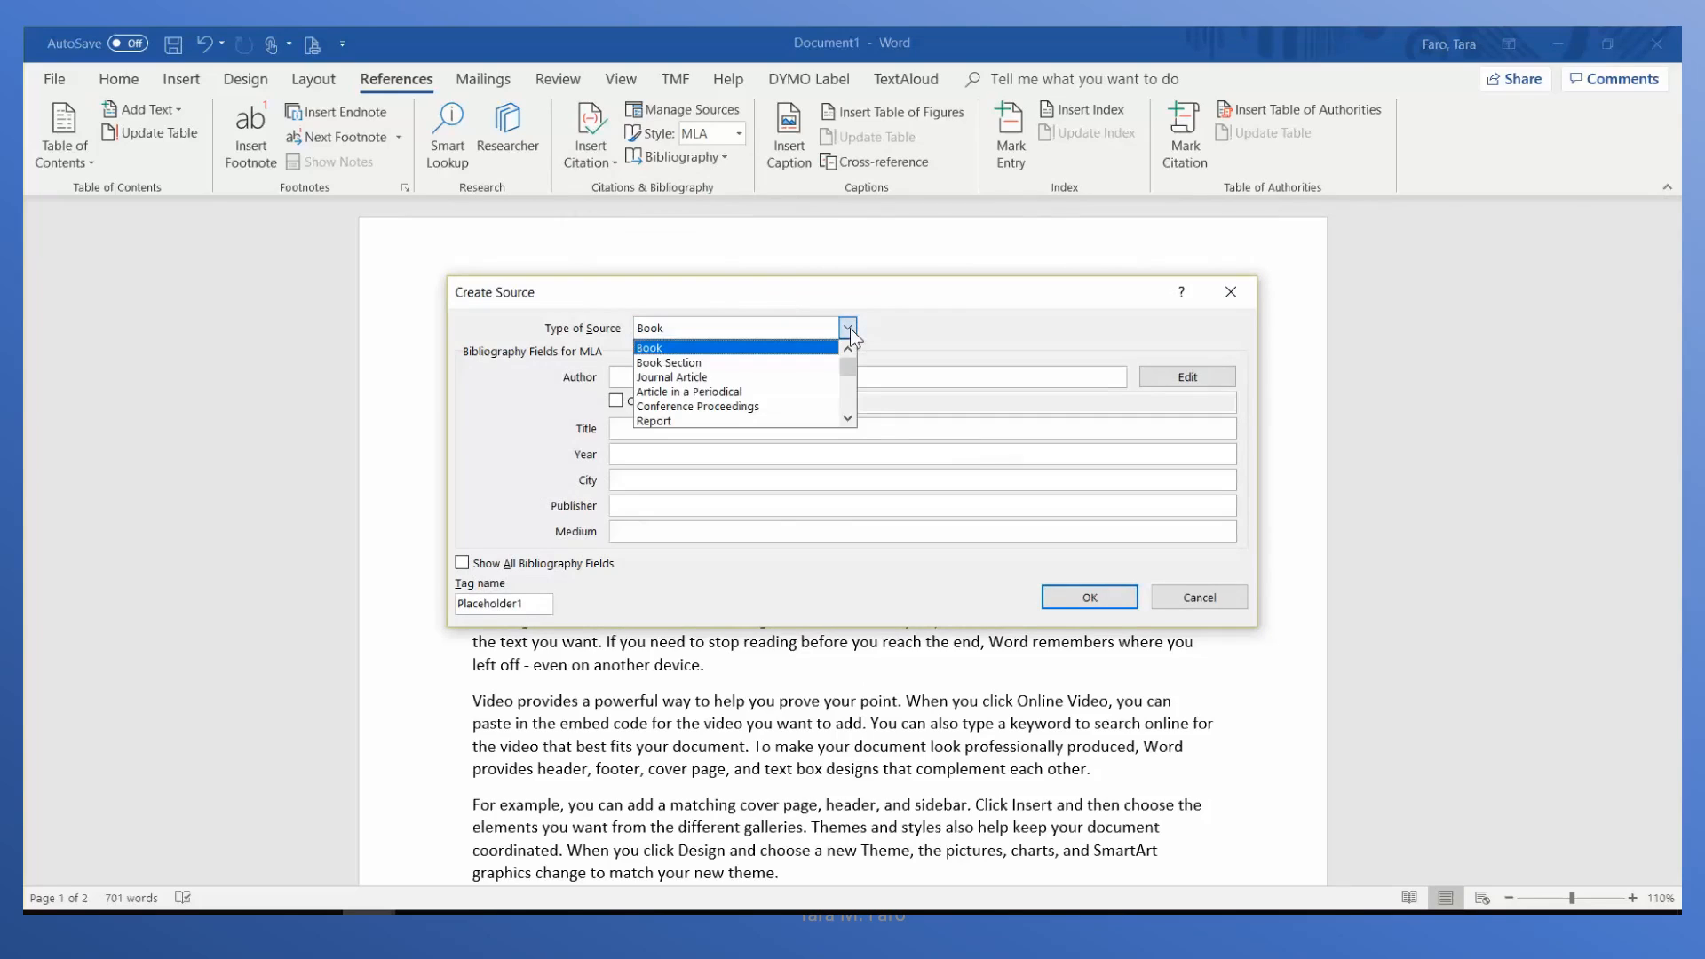
pyautogui.click(848, 419)
pyautogui.click(848, 419)
pyautogui.click(848, 419)
pyautogui.click(848, 419)
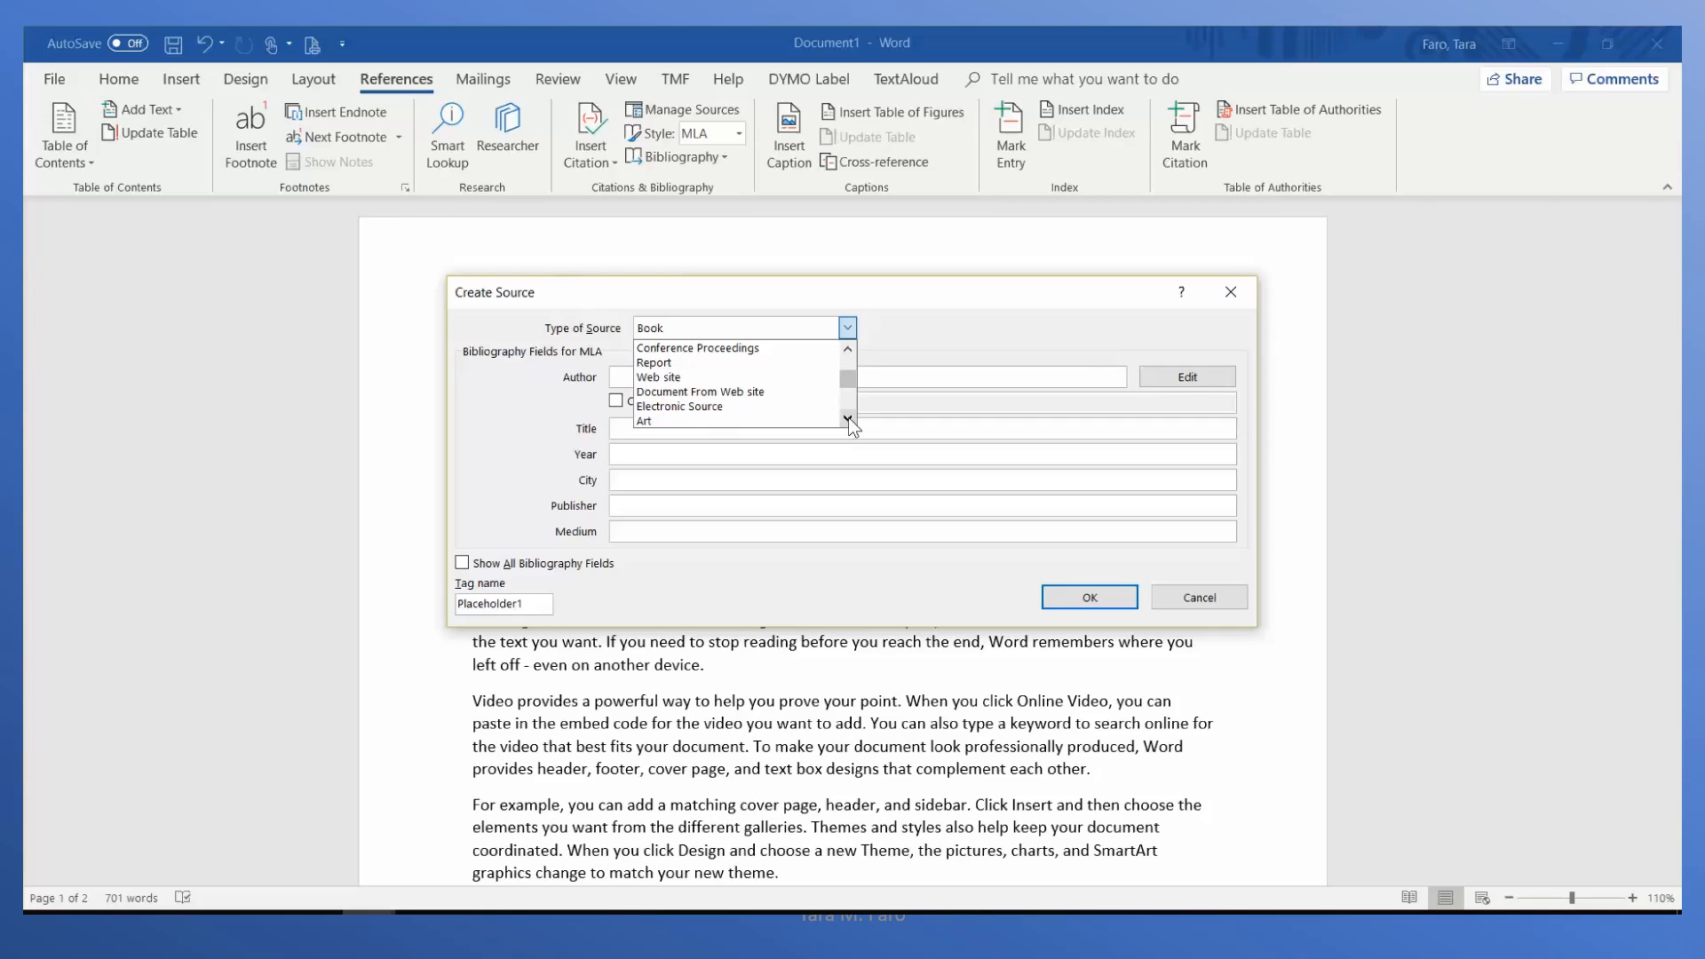
pyautogui.click(851, 351)
pyautogui.click(850, 352)
pyautogui.click(851, 351)
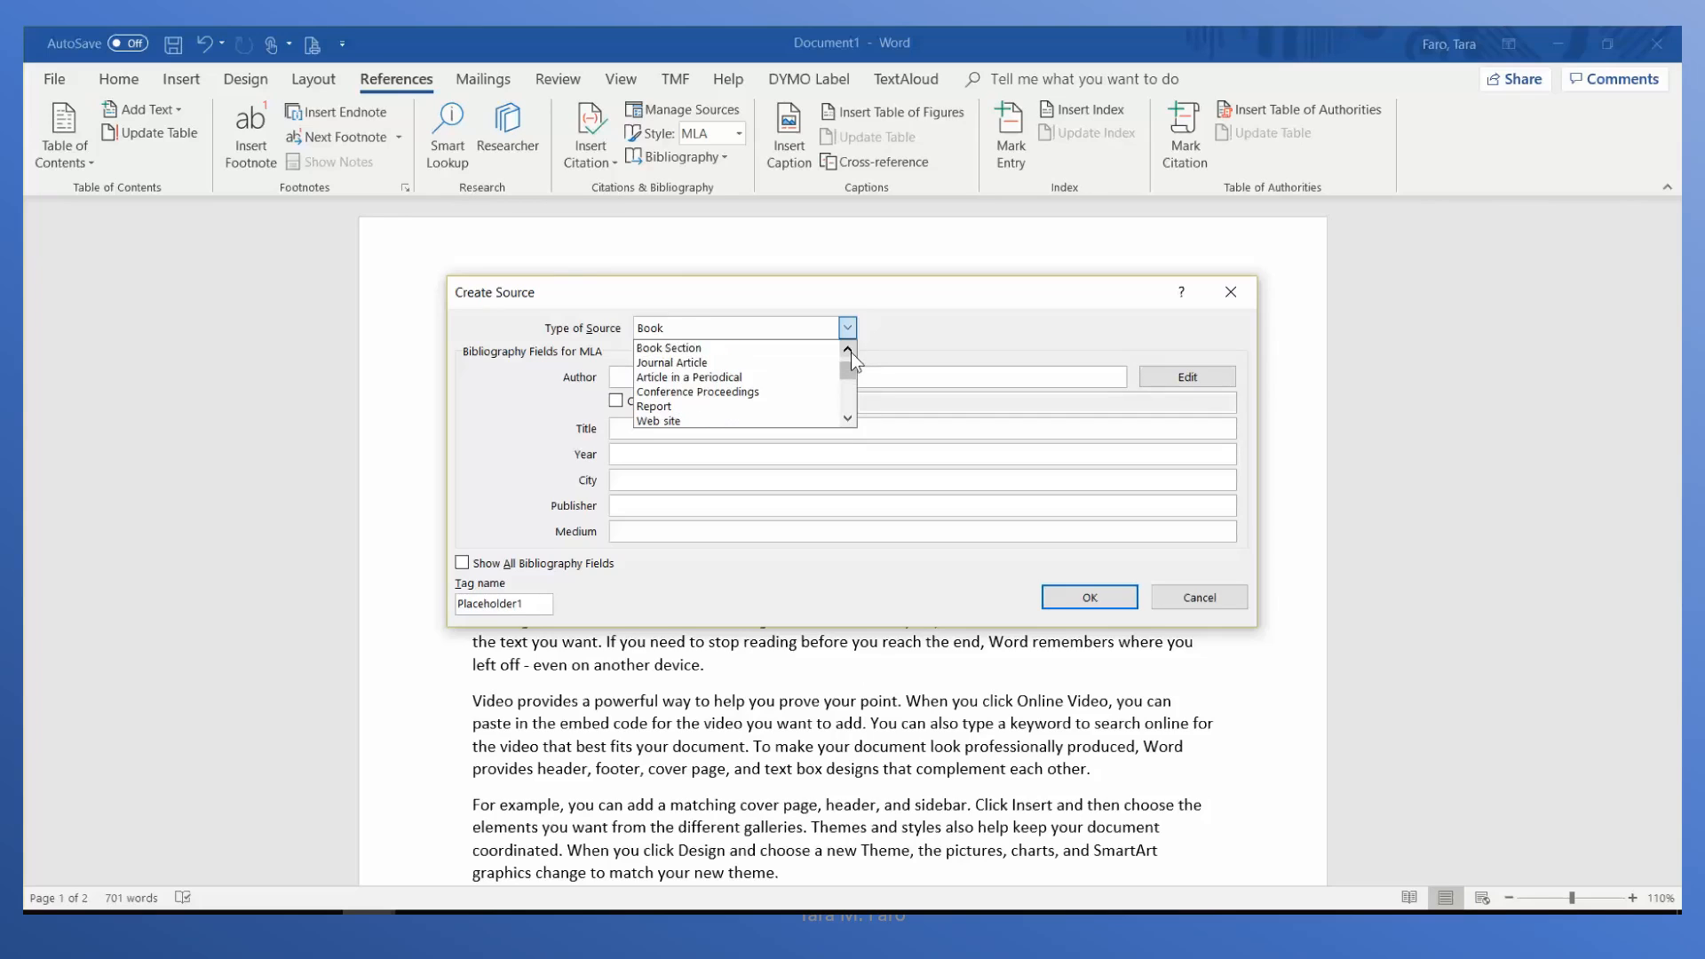
pyautogui.click(851, 351)
pyautogui.click(718, 352)
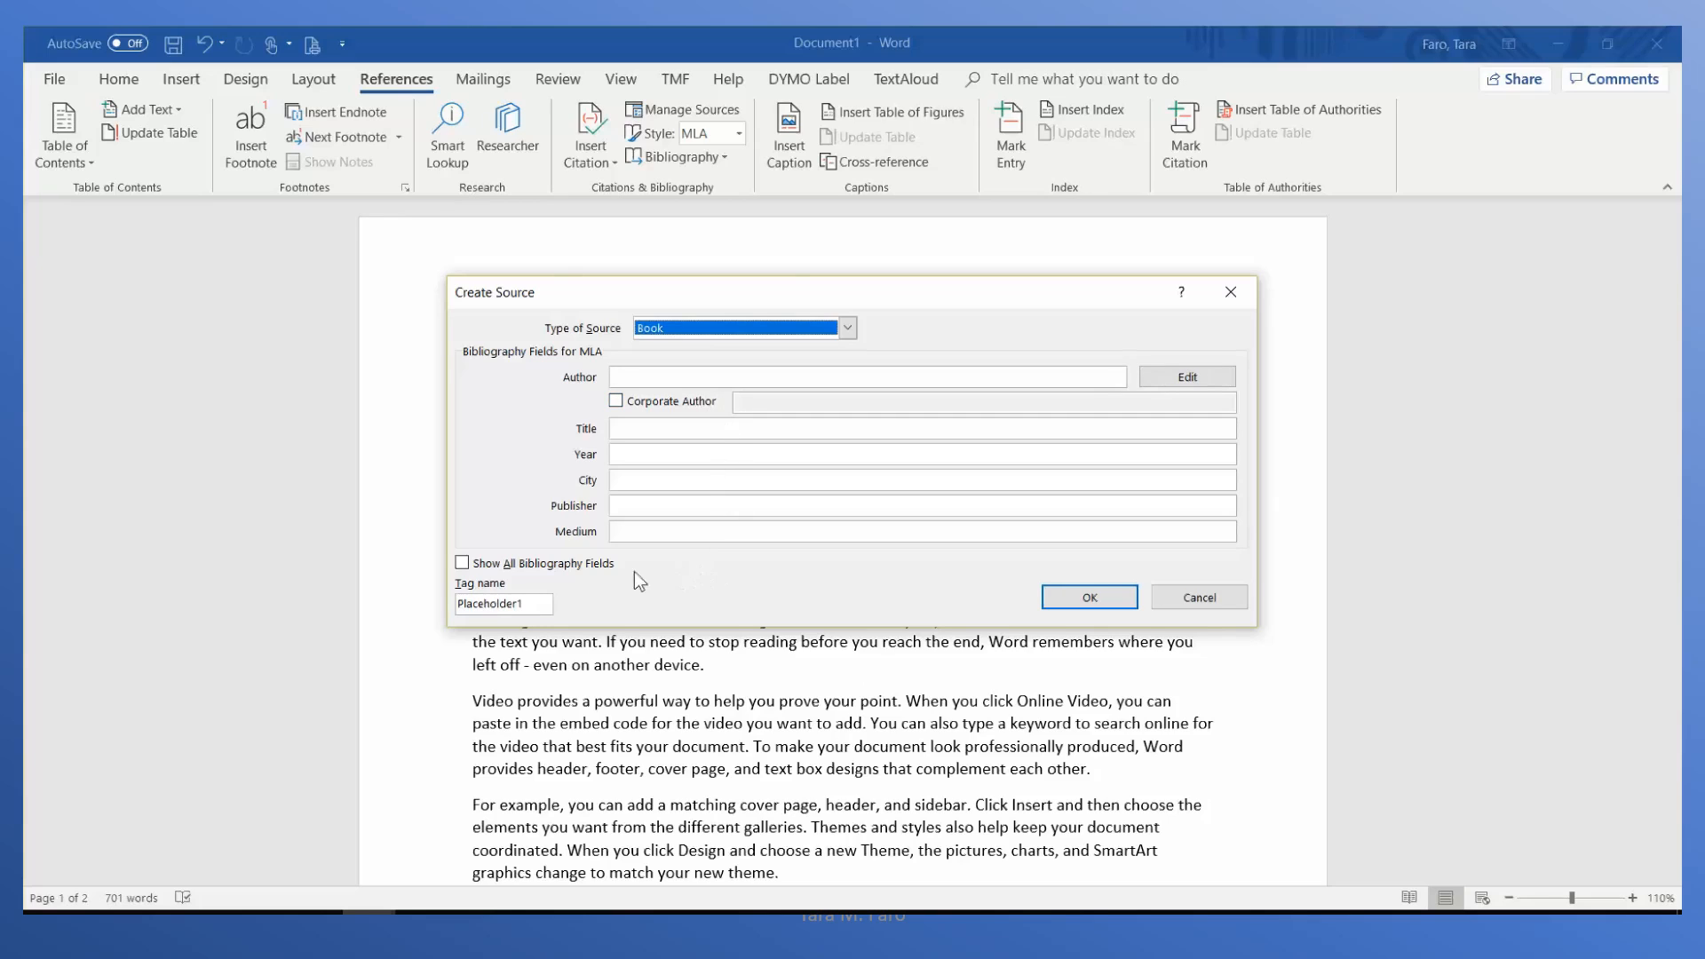
pyautogui.click(463, 564)
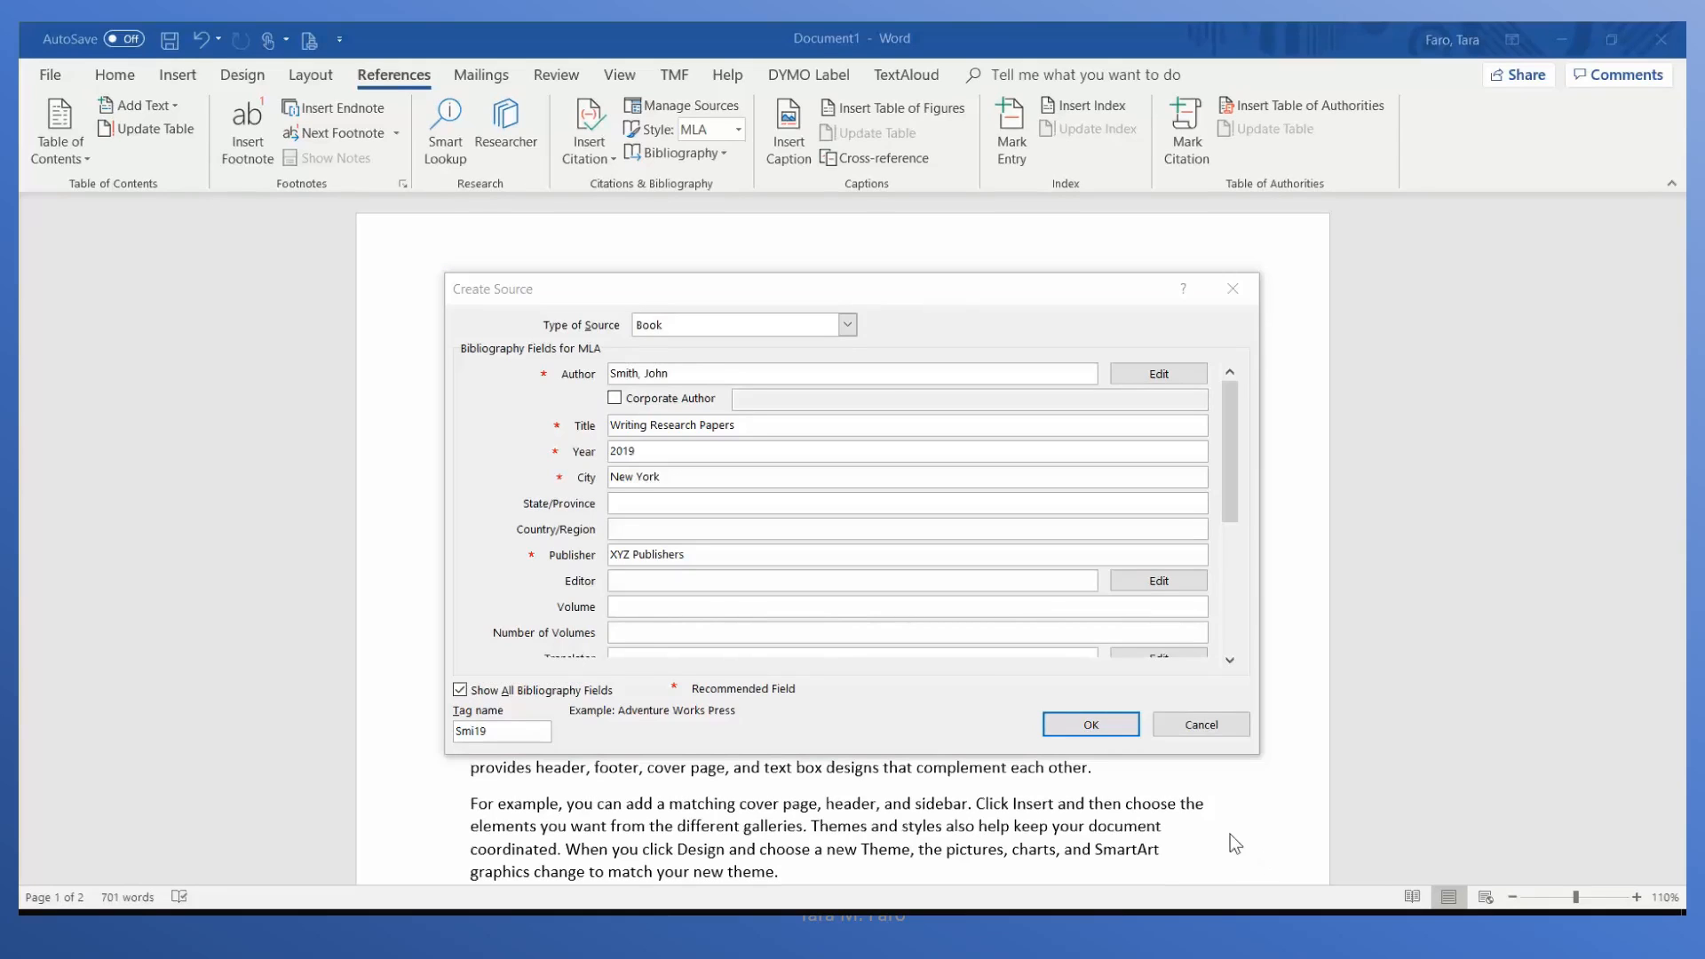
# - Create the book source "Writing Research Papers" (2019, New York, XYZ Publishers) and cite it again at the end of the fifth paragraph
pyautogui.click(1113, 726)
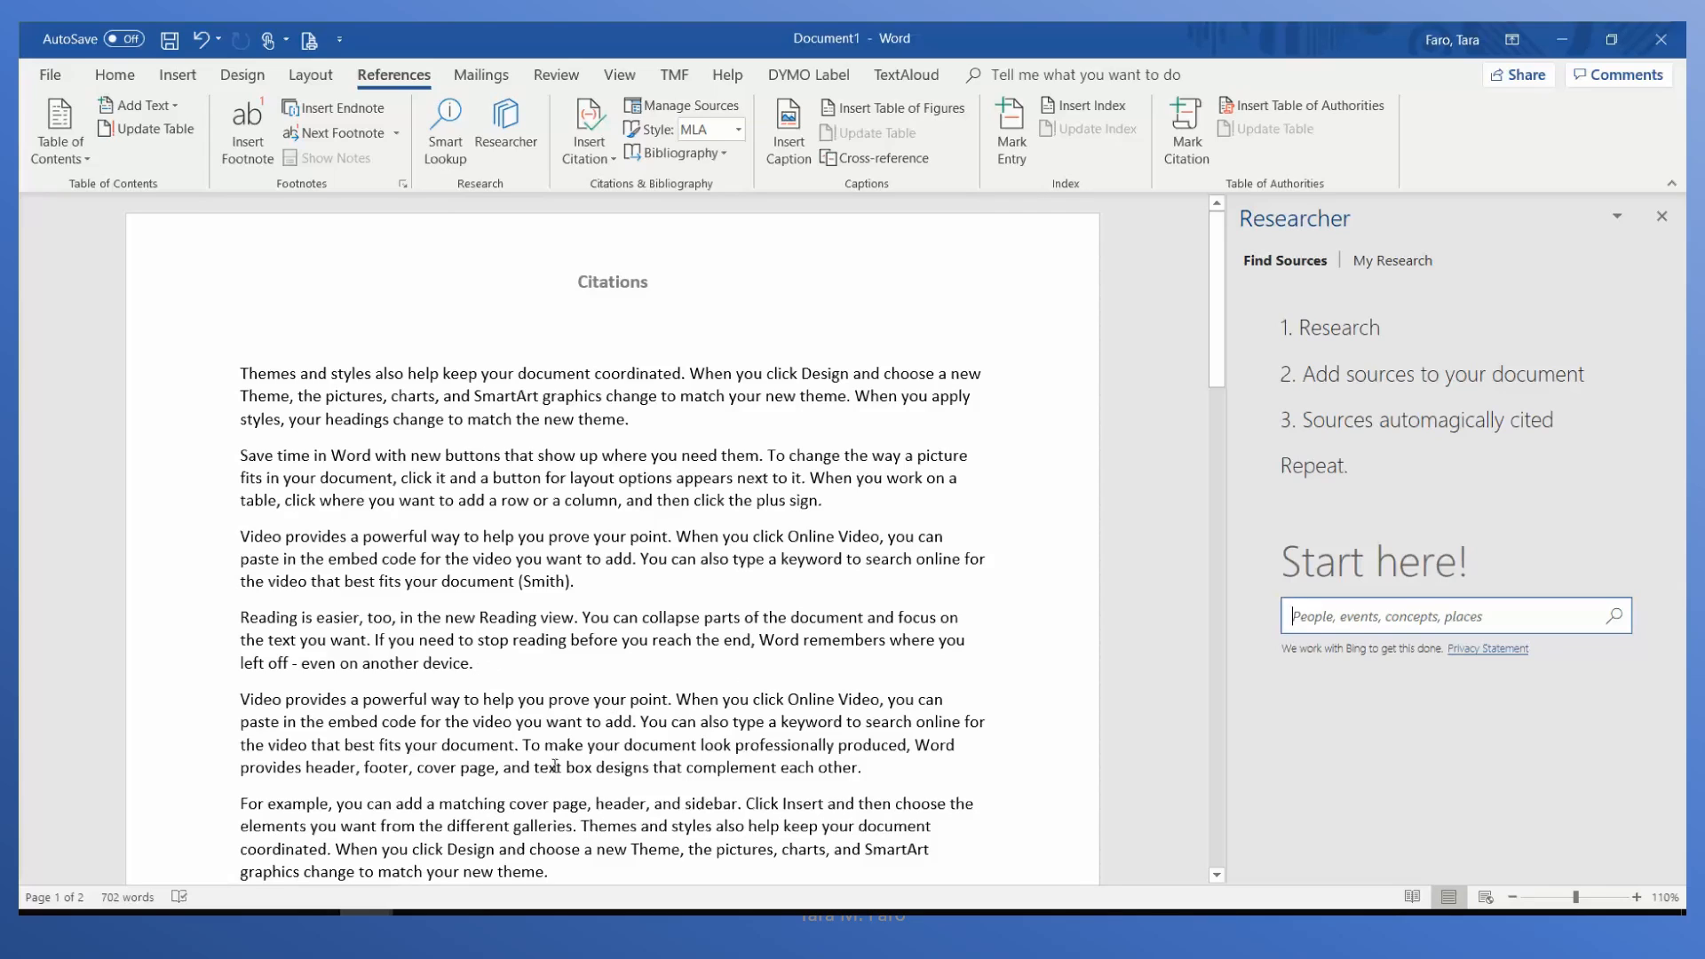
pyautogui.click(858, 768)
pyautogui.click(605, 160)
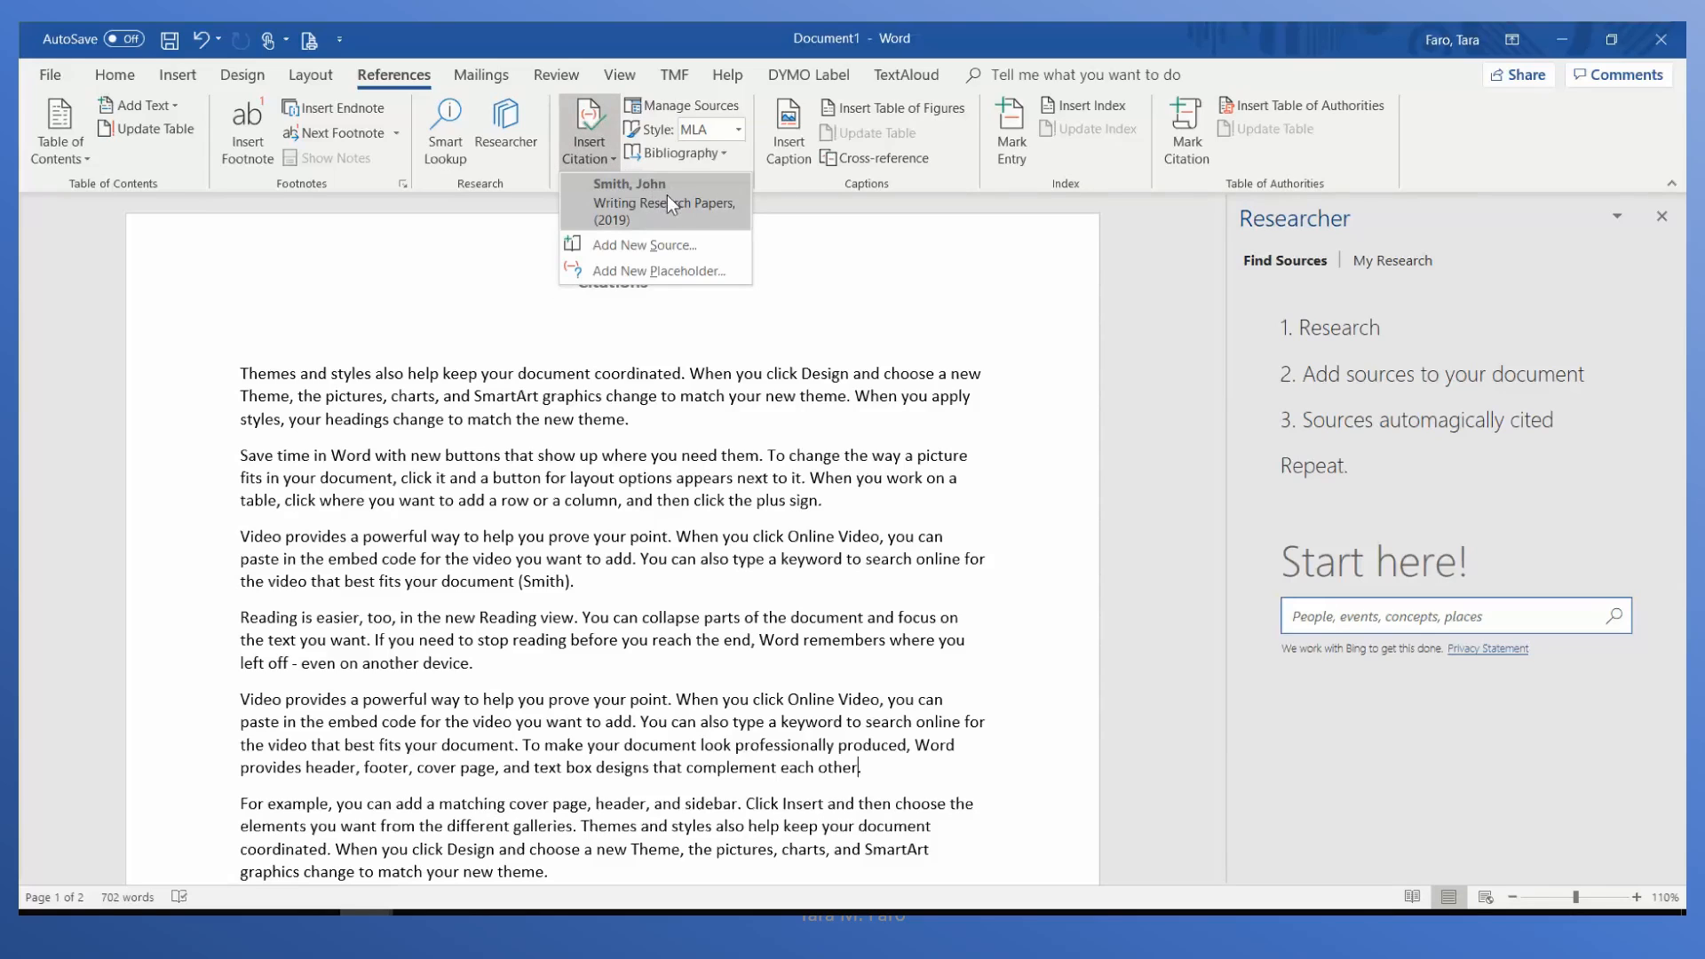
pyautogui.click(718, 199)
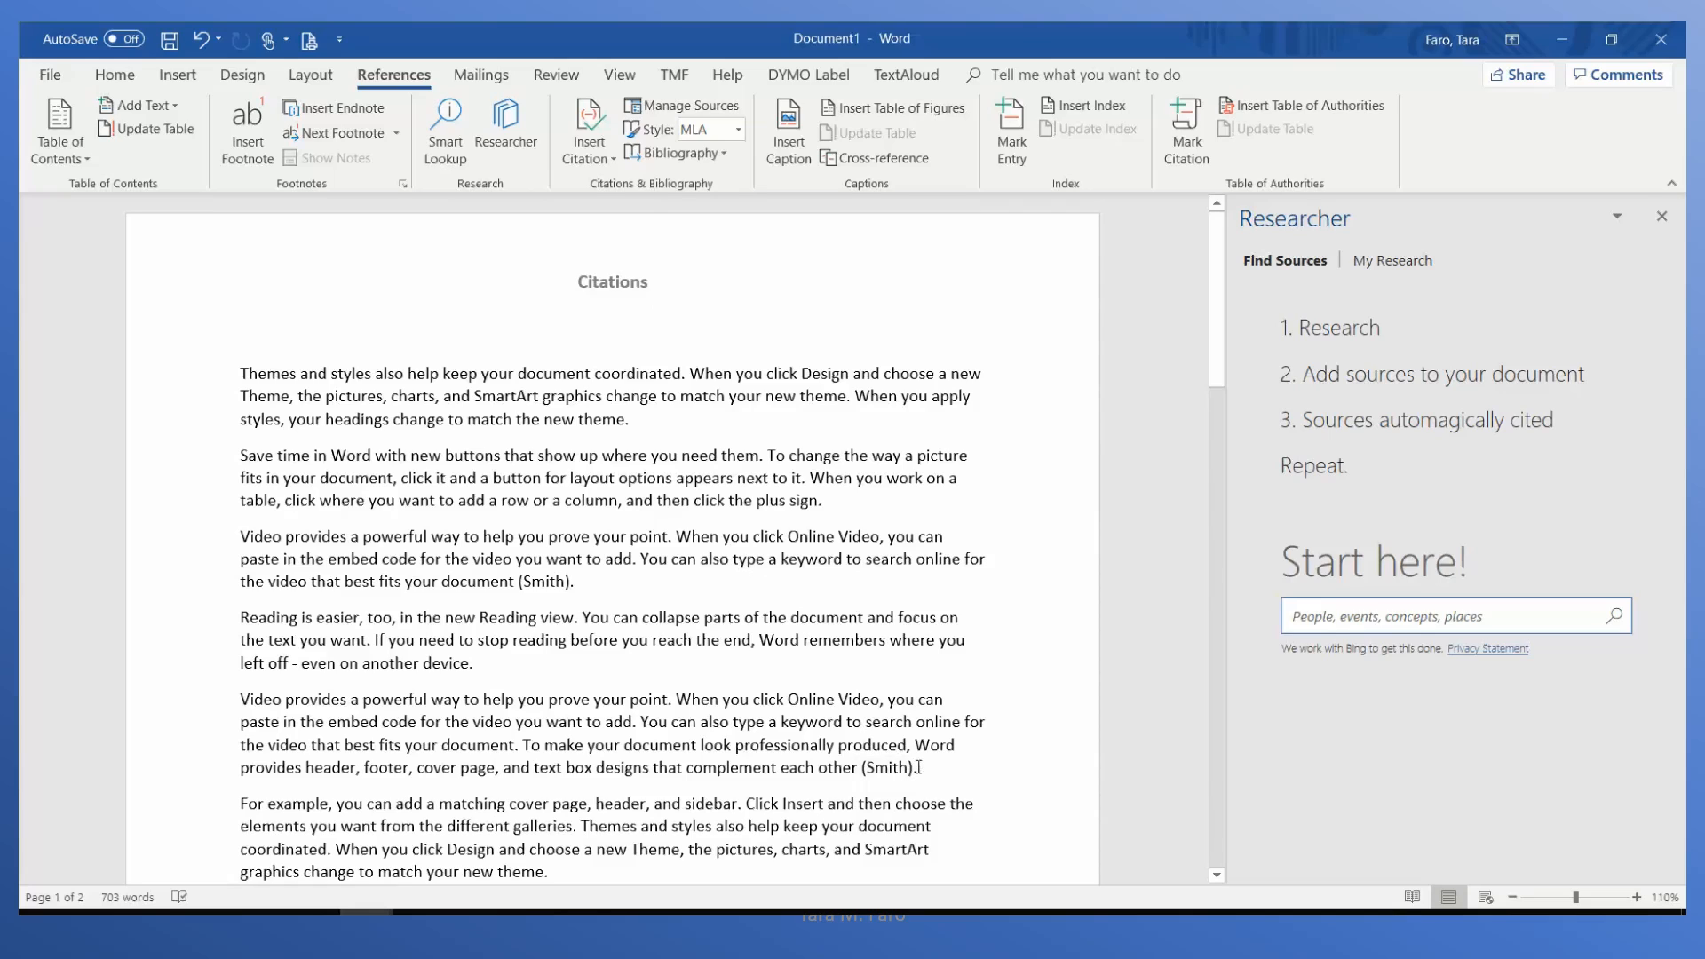
# - Open the source behind the citation at the end of the fifth paragraph for editing
pyautogui.click(903, 769)
pyautogui.click(925, 783)
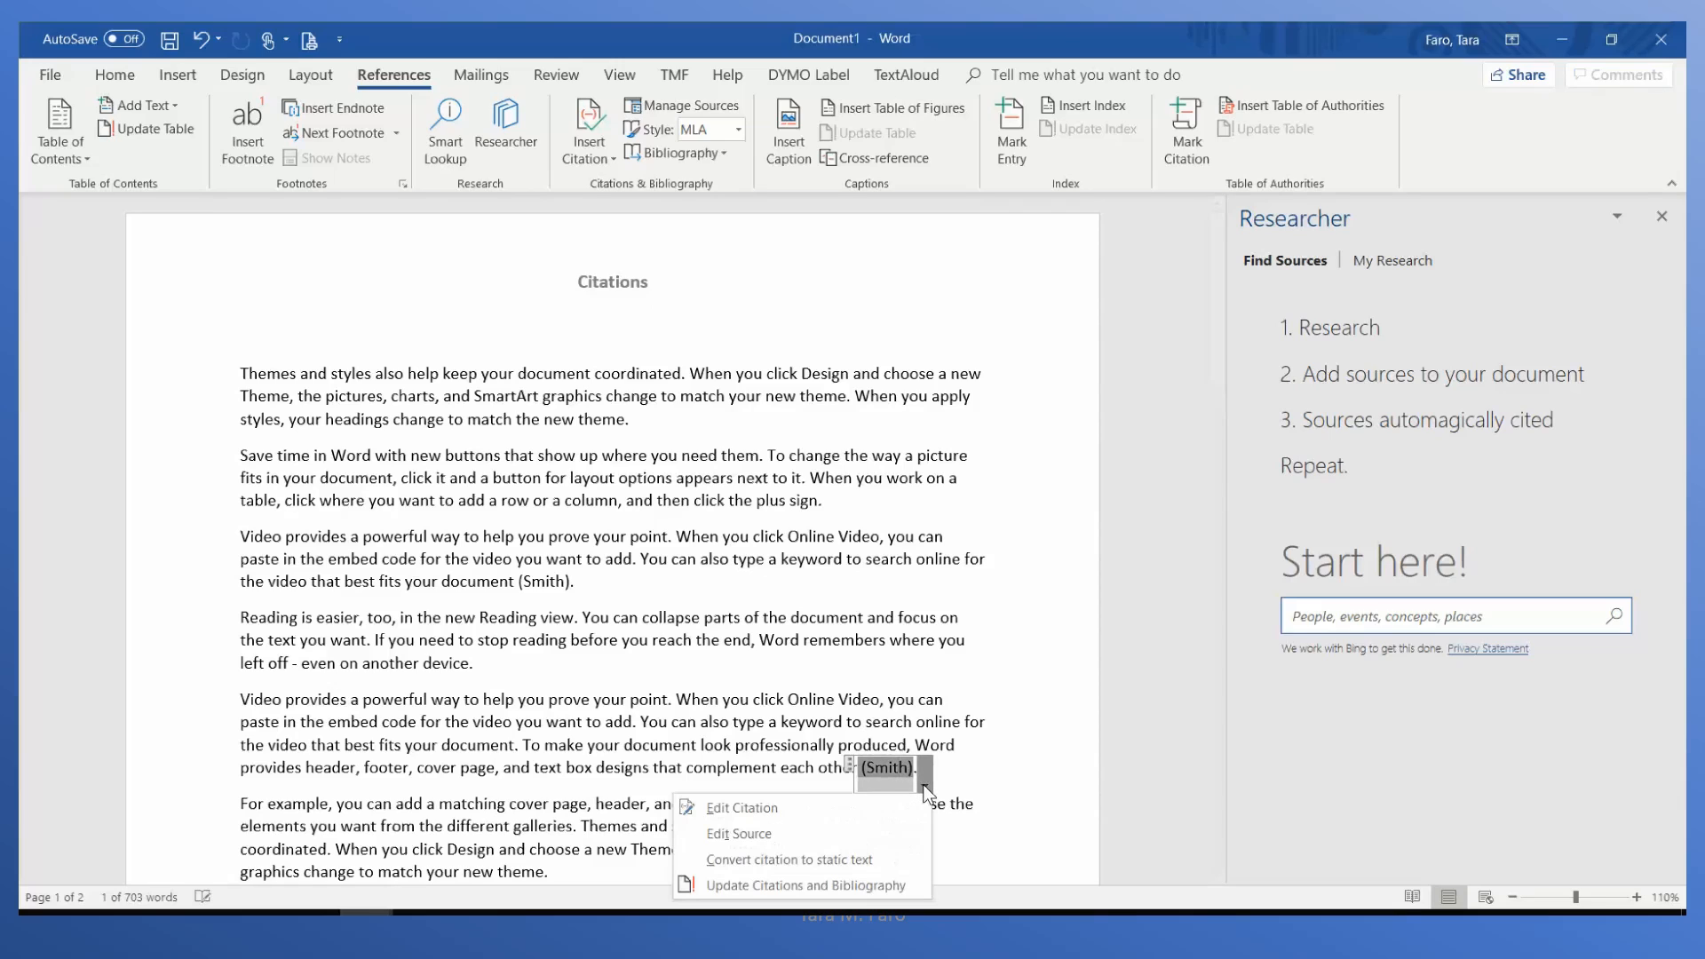
pyautogui.click(787, 833)
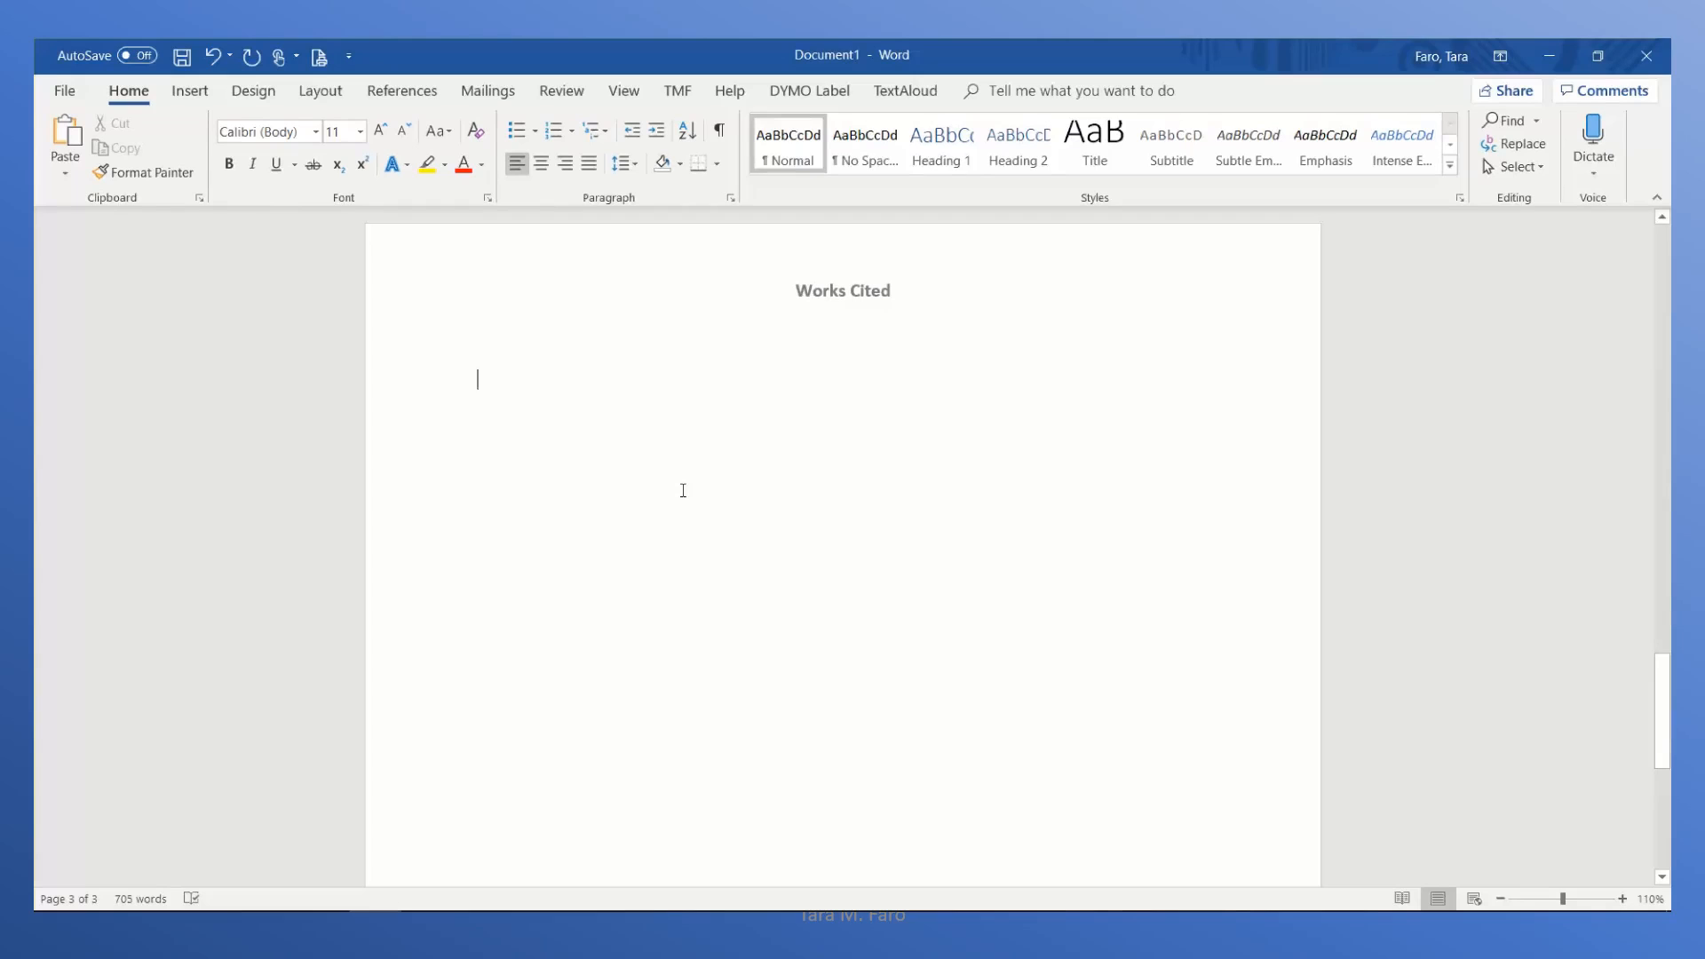
# - Insert the built-in Works Cited bibliography on the blank Works Cited page
pyautogui.click(398, 94)
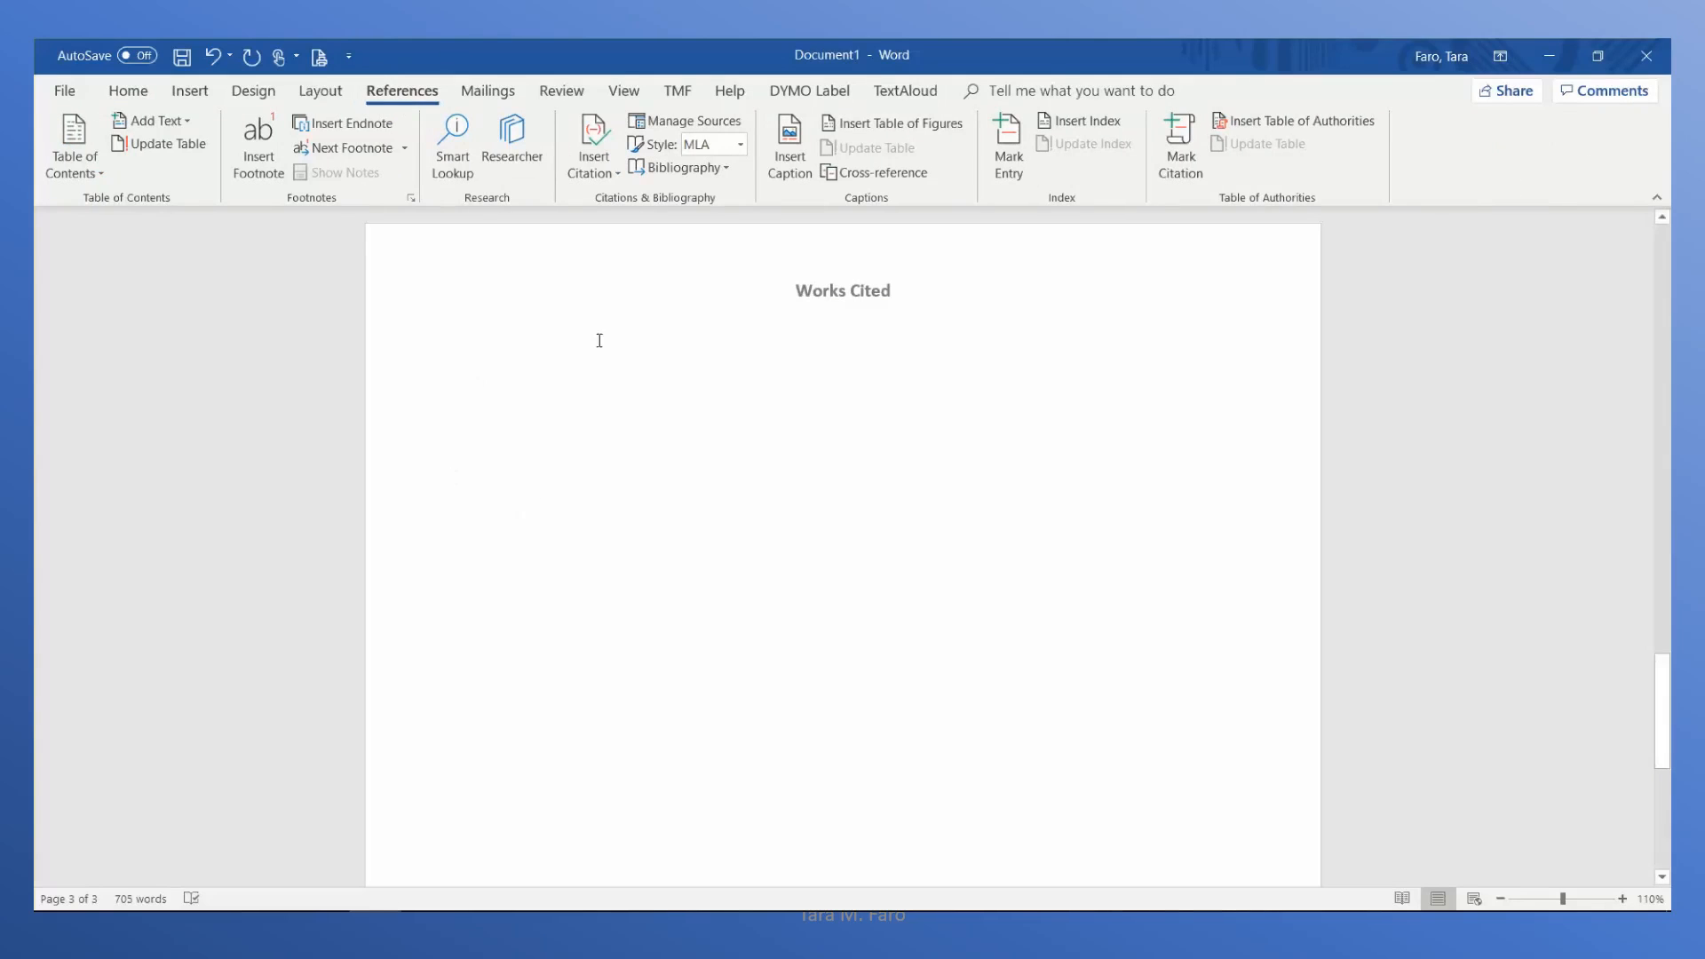
pyautogui.click(713, 172)
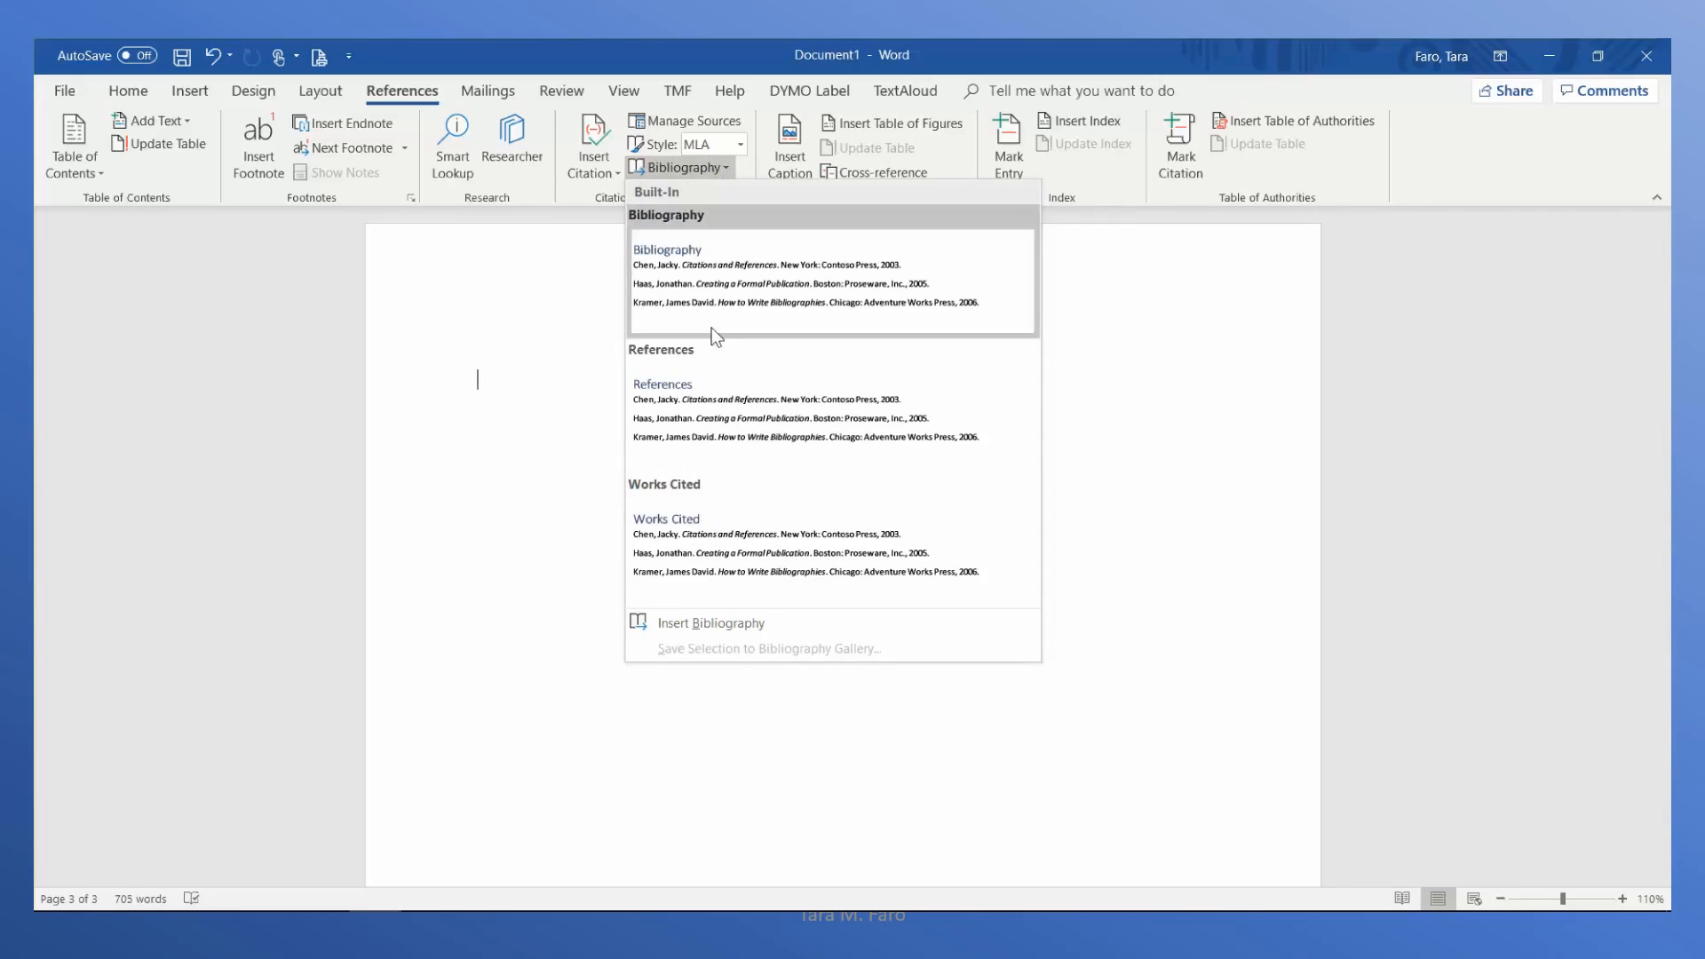
pyautogui.click(719, 626)
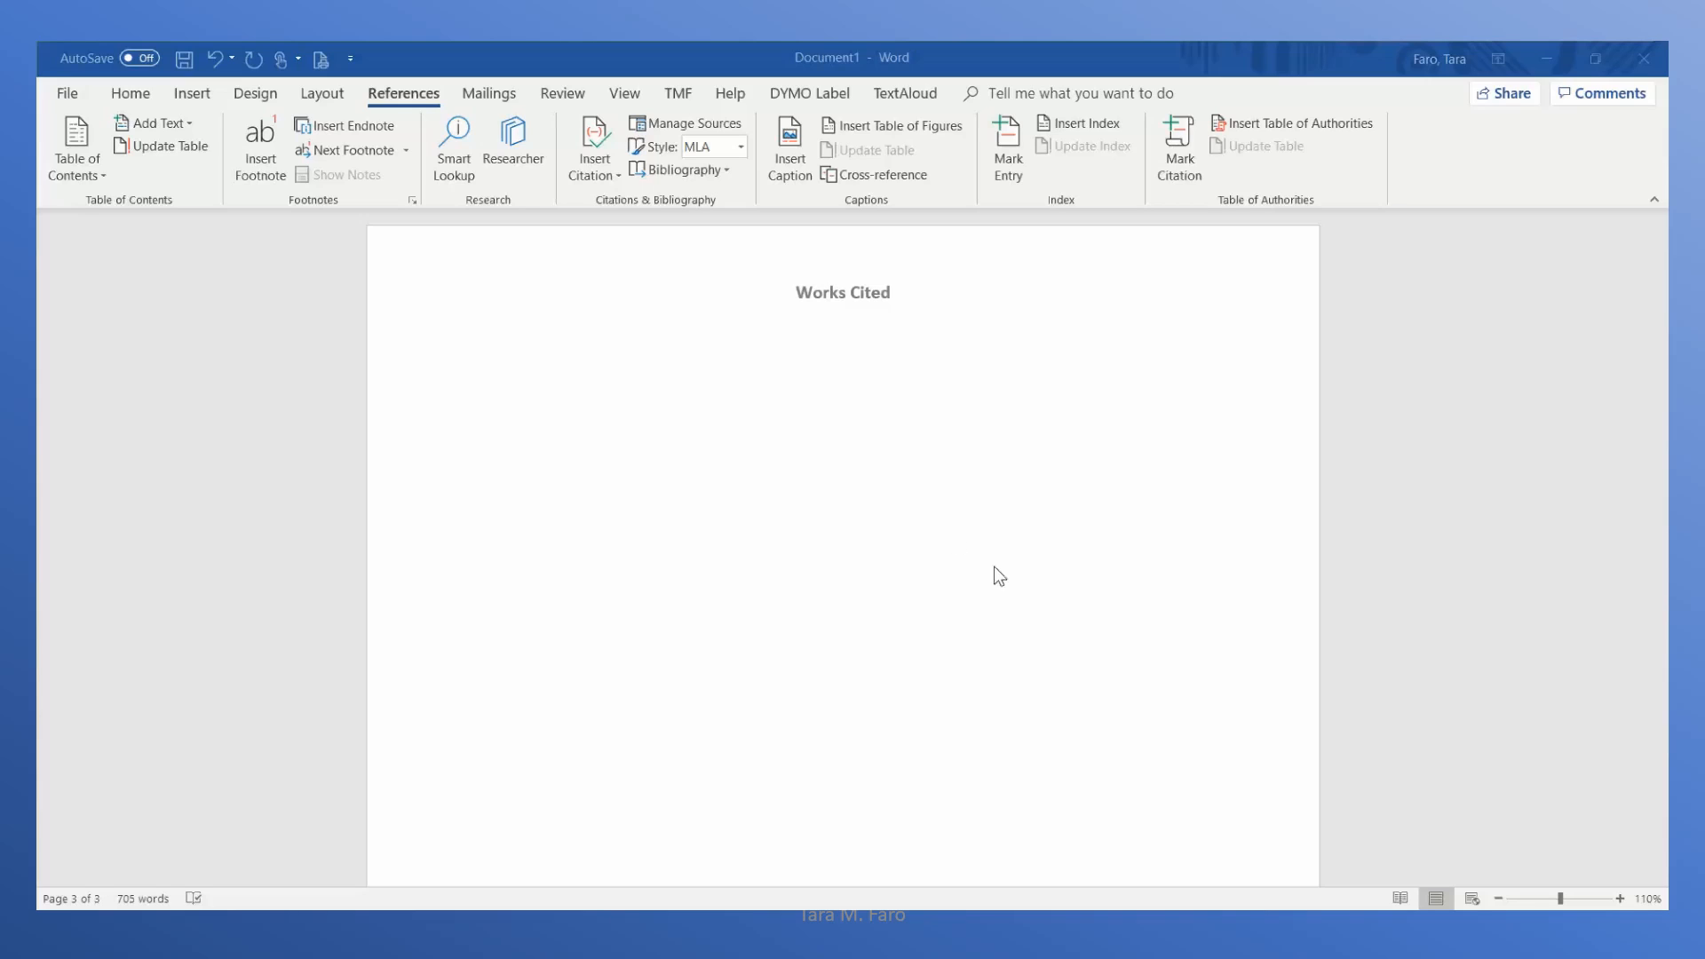
pyautogui.click(689, 170)
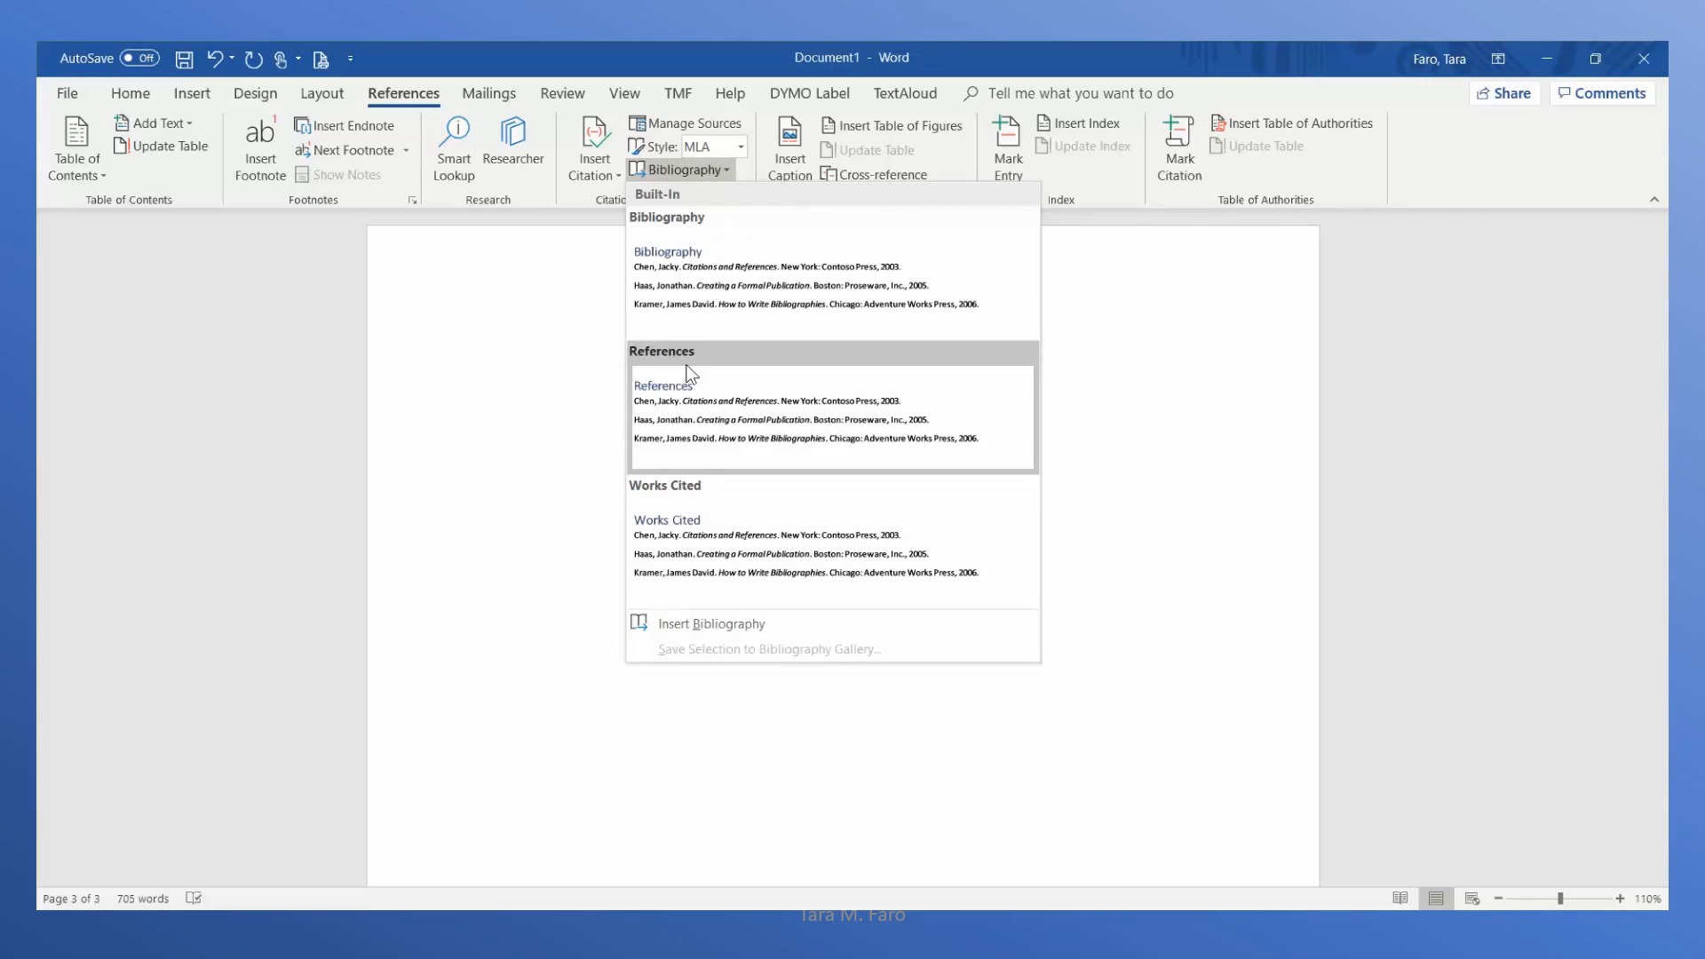
pyautogui.click(703, 551)
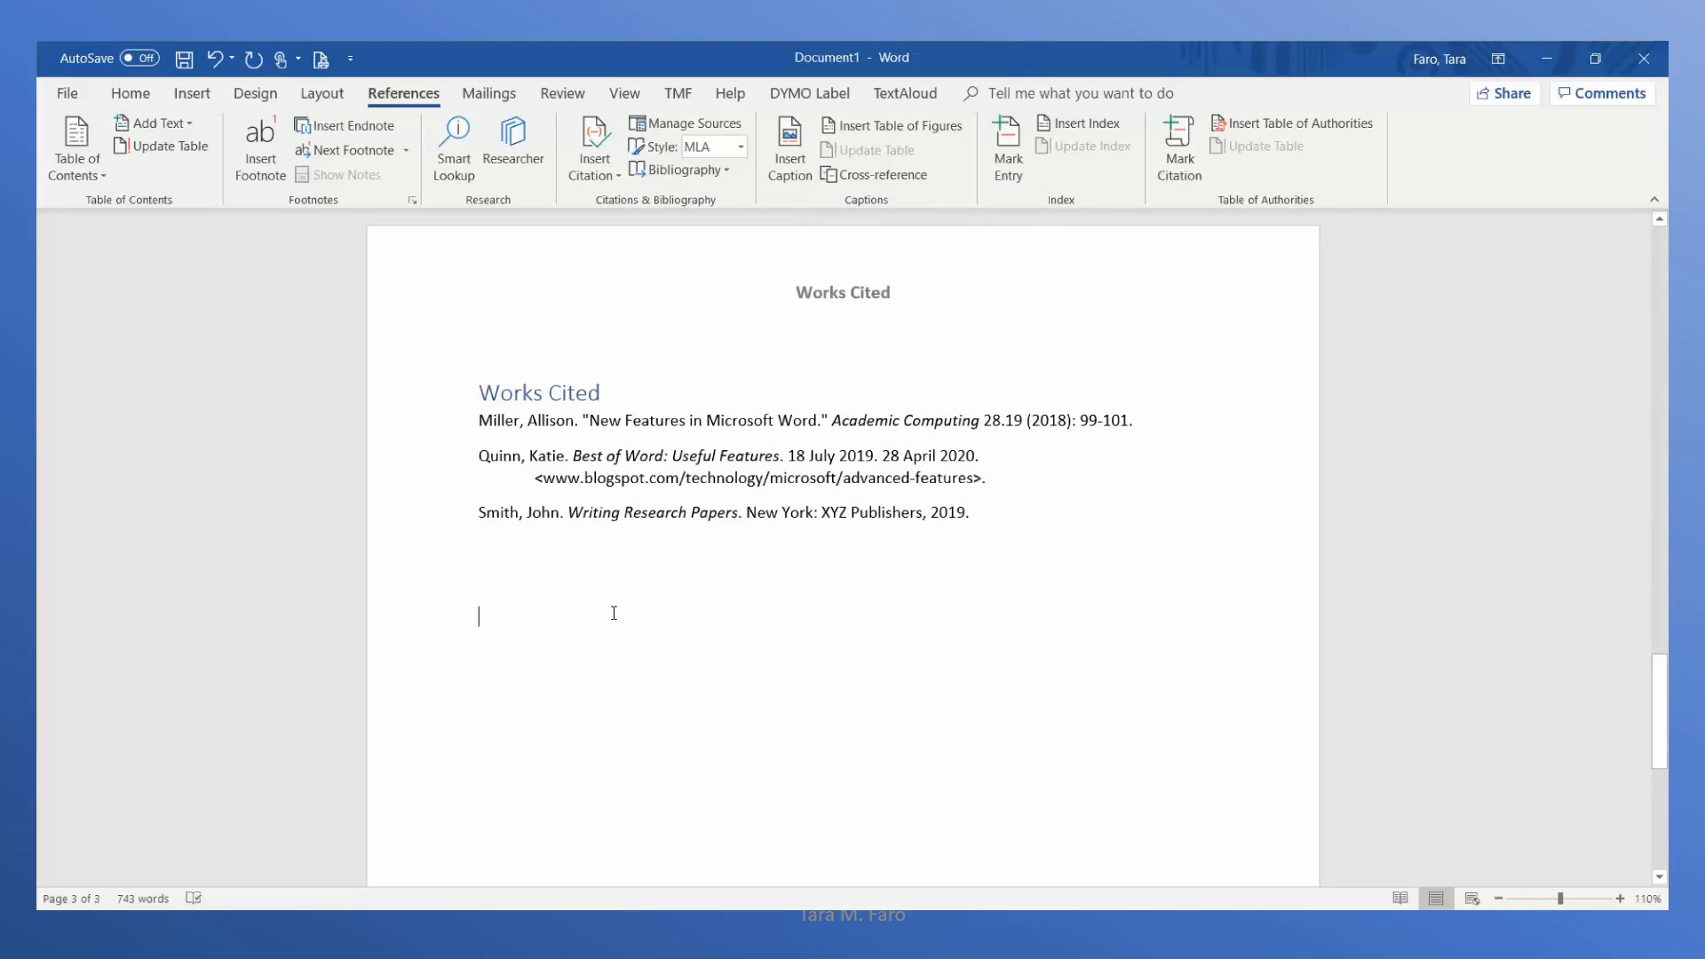
# - Center the inserted bibliography's "Works Cited" heading and set its font size to 11
pyautogui.click(616, 387)
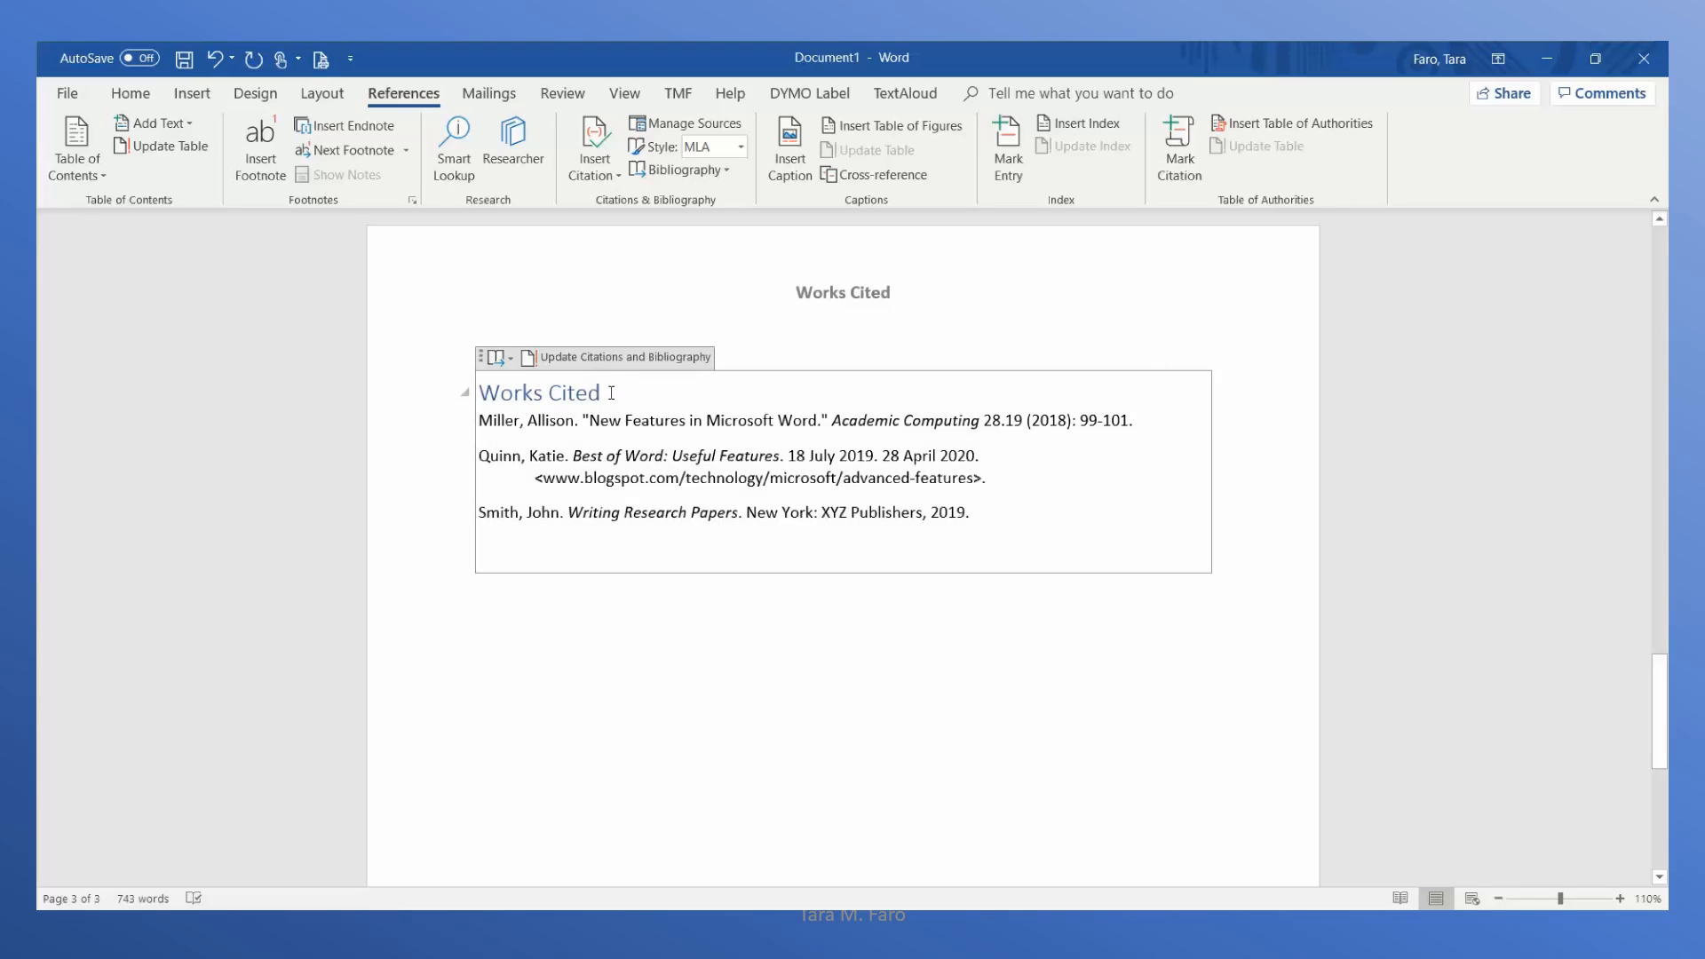
pyautogui.moveTo(608, 392); pyautogui.dragTo(504, 396)
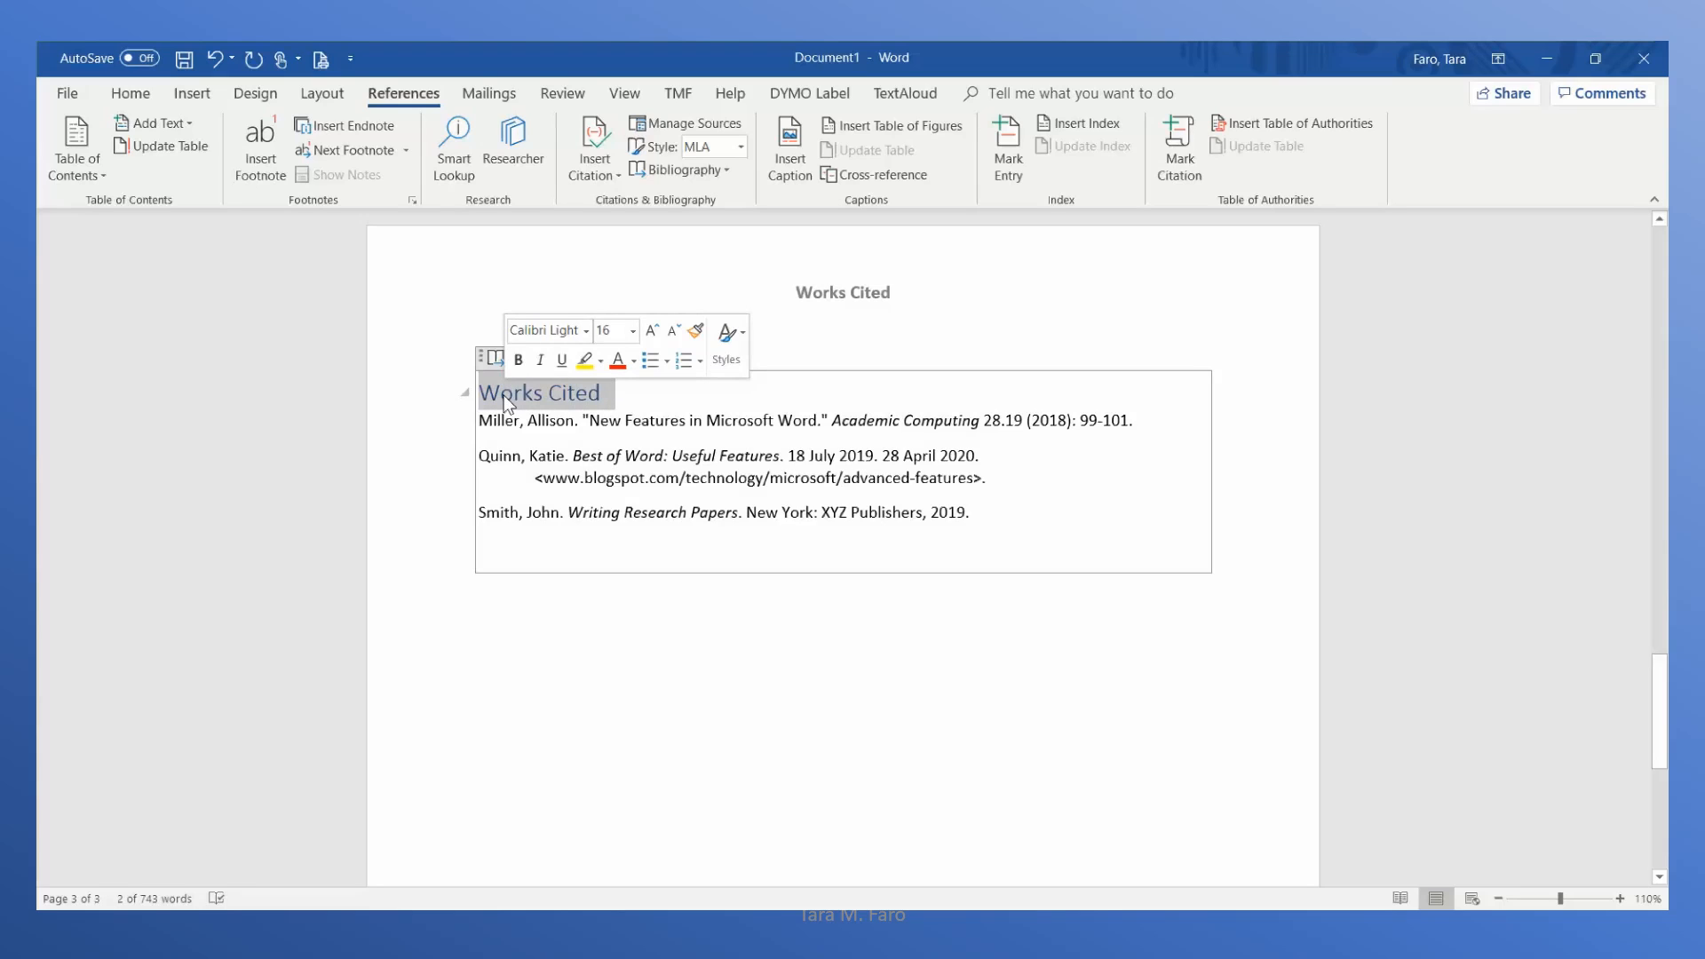
pyautogui.click(141, 99)
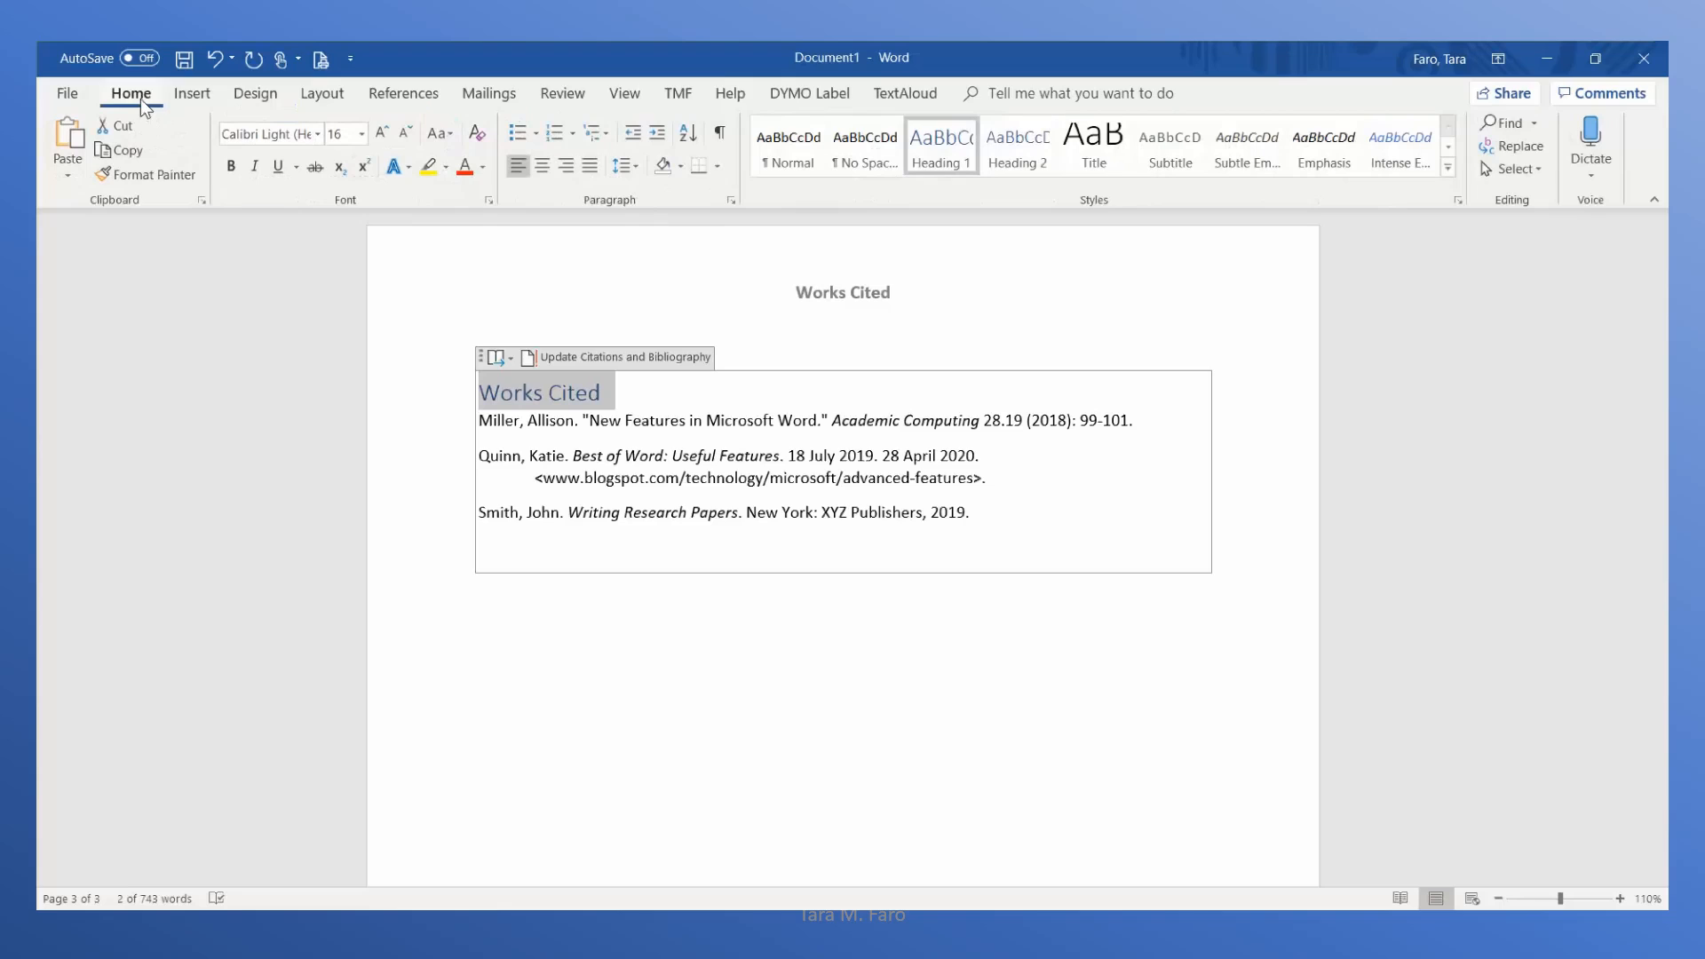
pyautogui.click(542, 166)
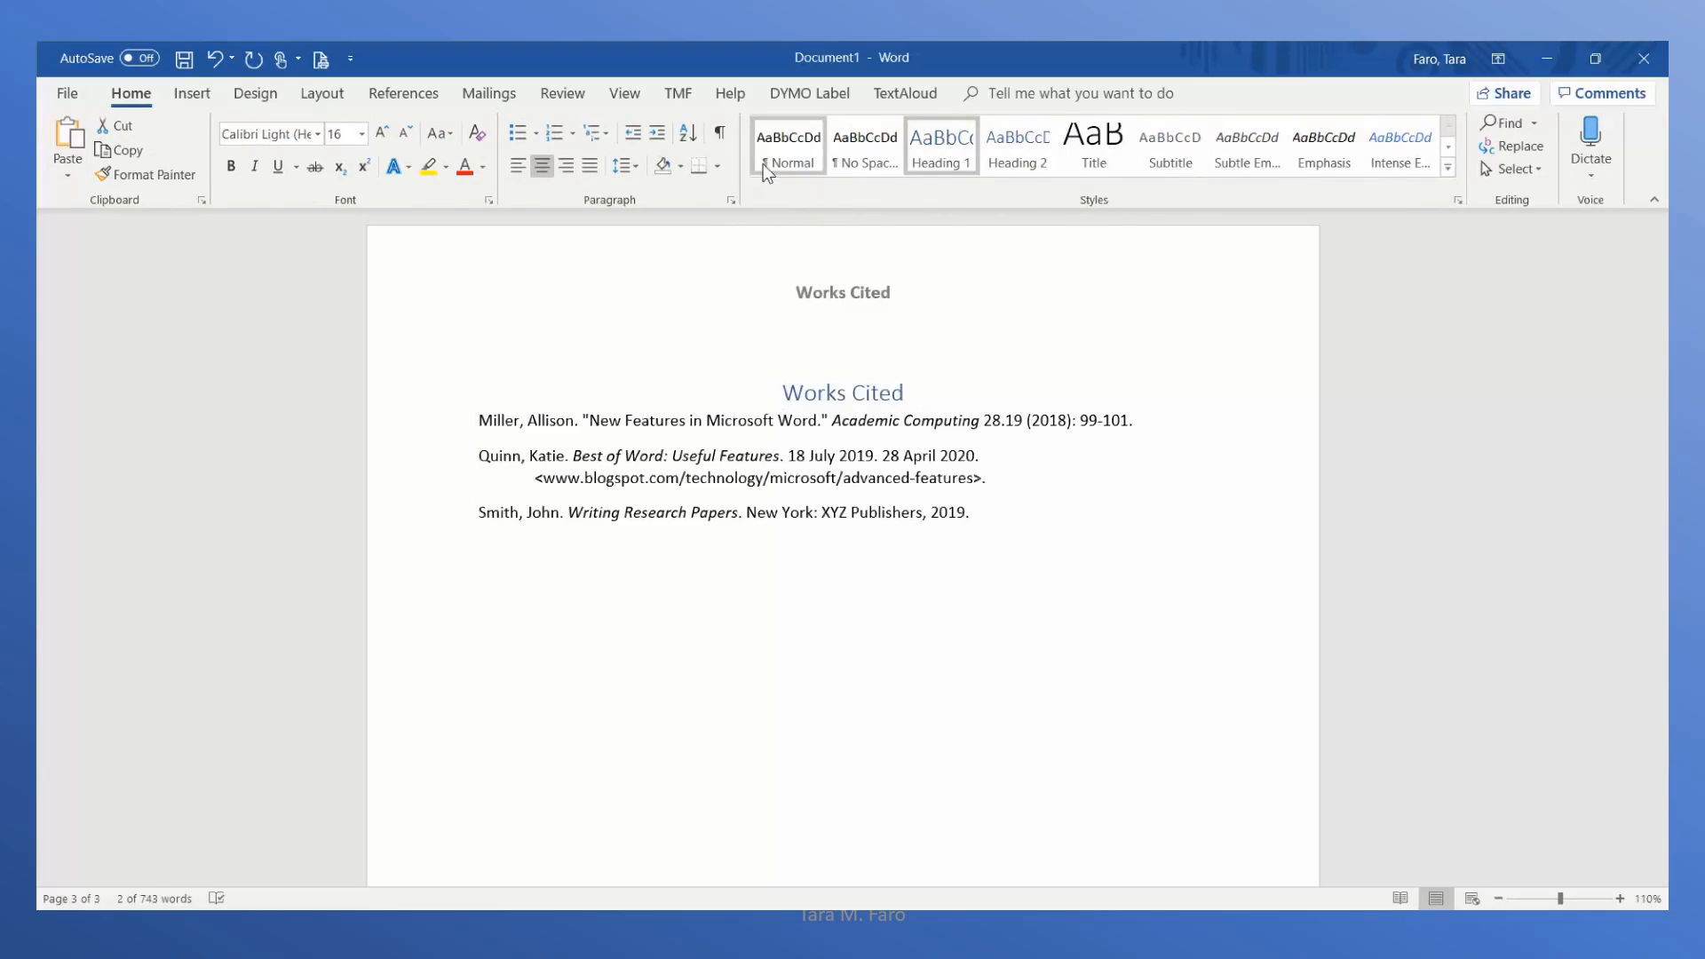
pyautogui.click(447, 166)
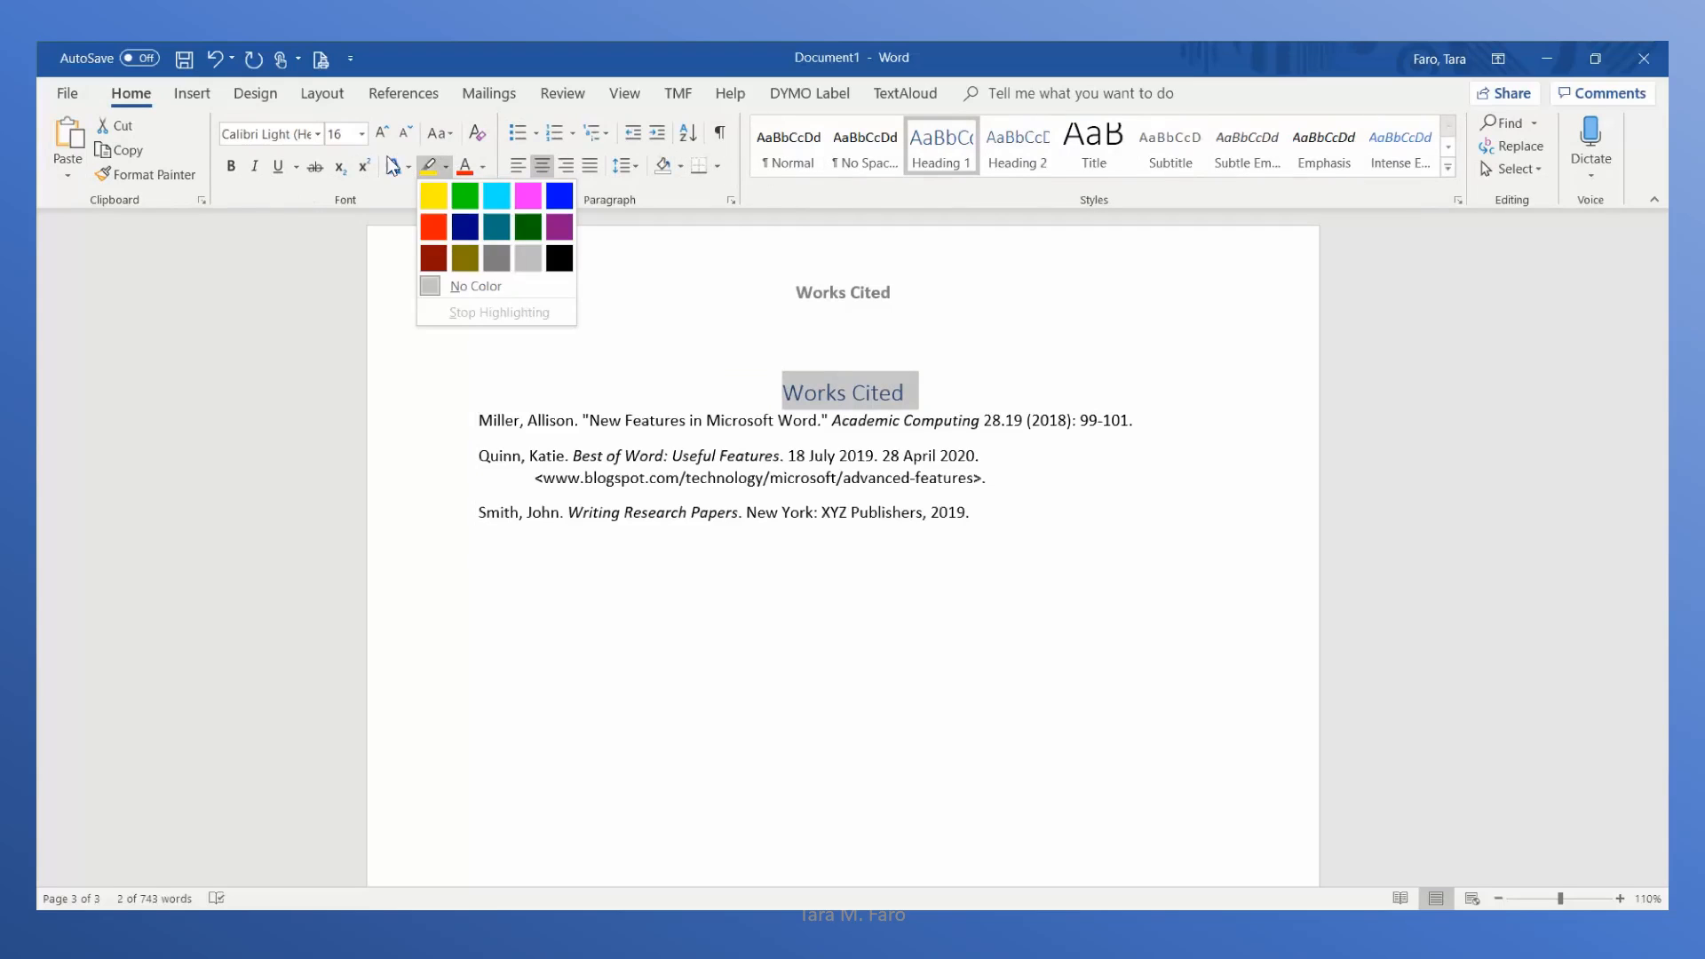
pyautogui.click(364, 133)
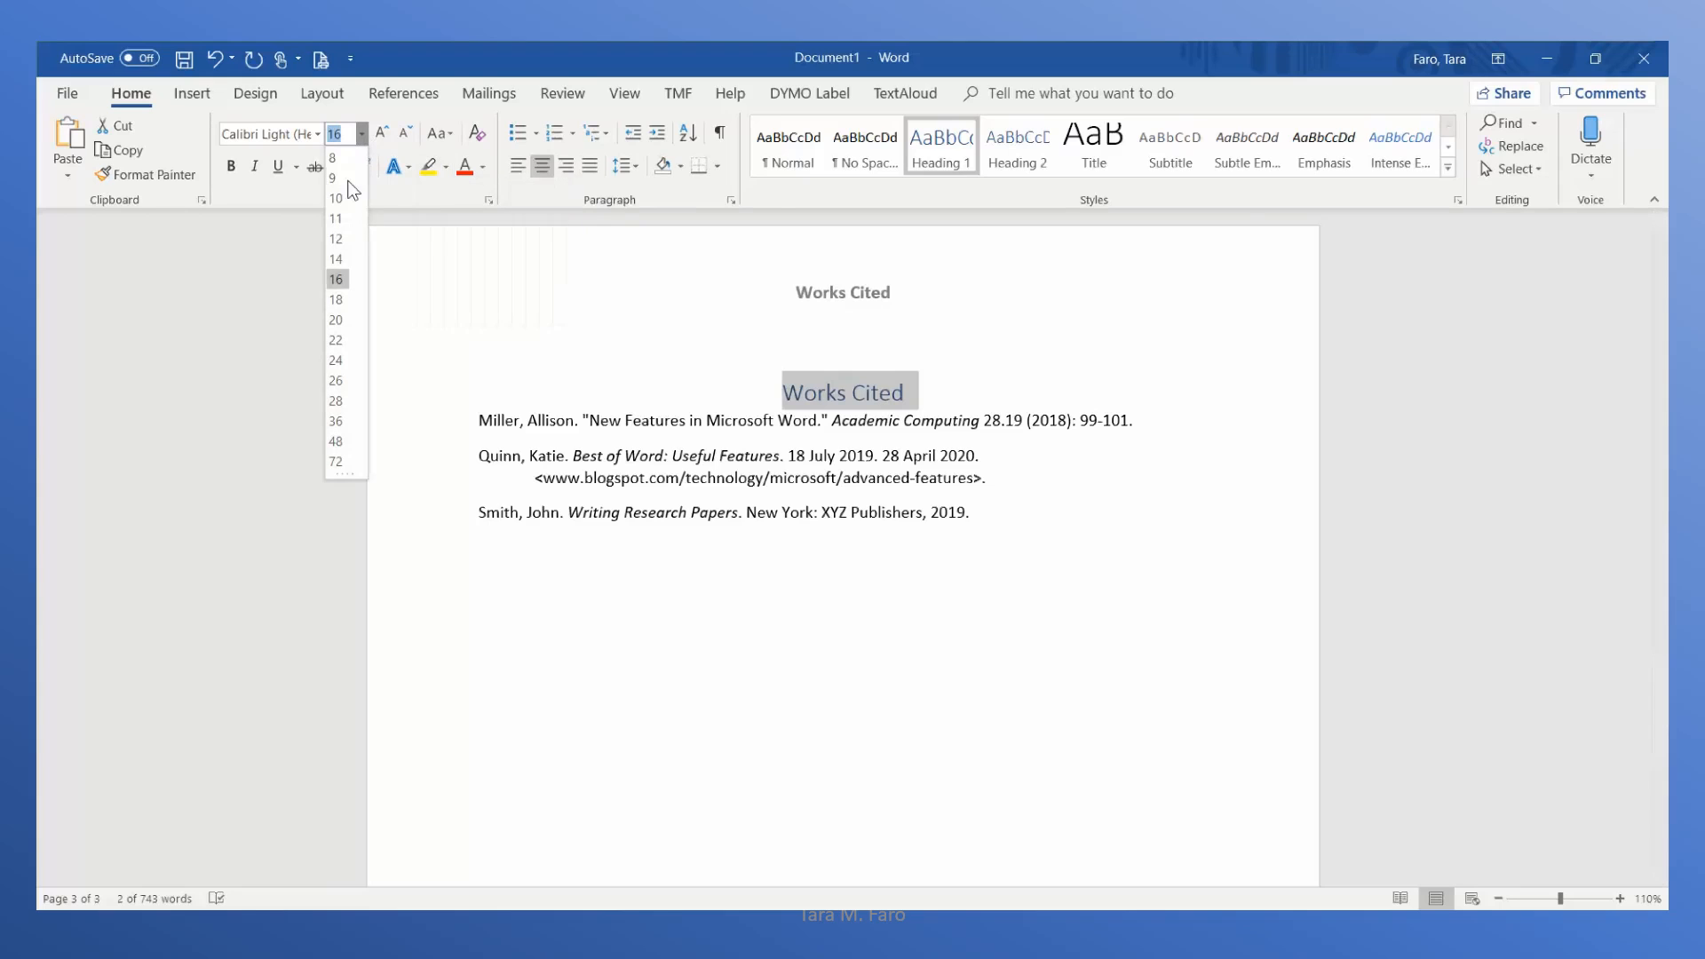
pyautogui.click(338, 218)
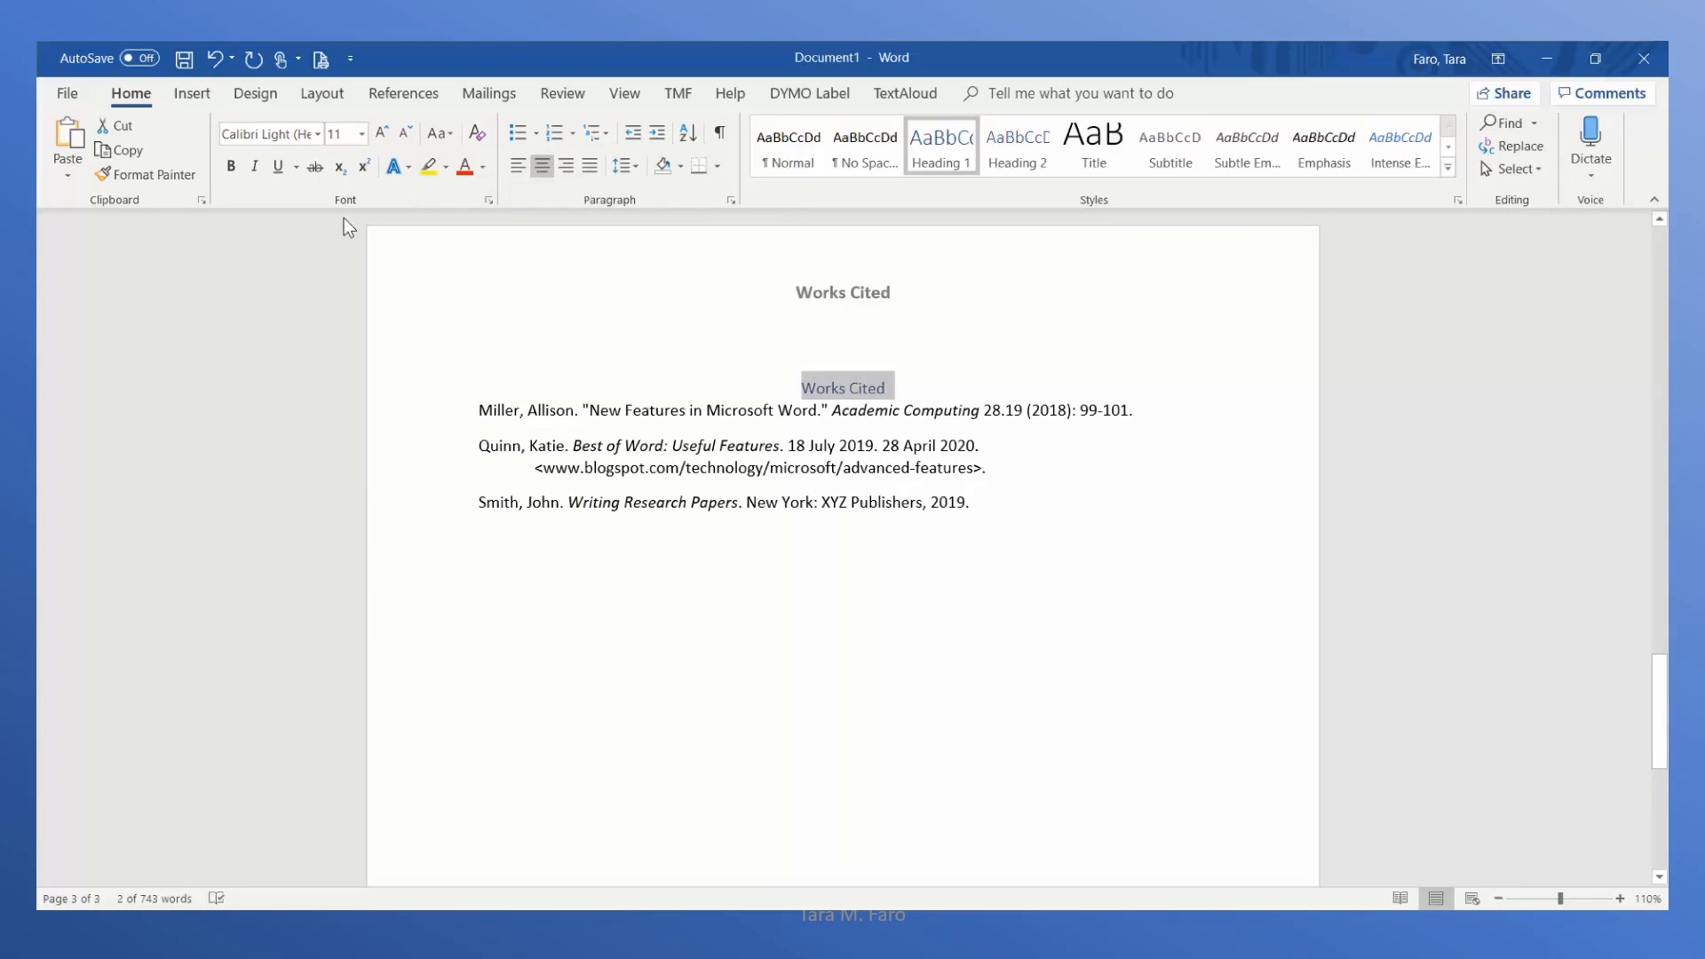
# - Color the bibliography's "Works Cited" heading black and add a blank line below it
pyautogui.click(483, 170)
pyautogui.click(480, 232)
pyautogui.click(927, 383)
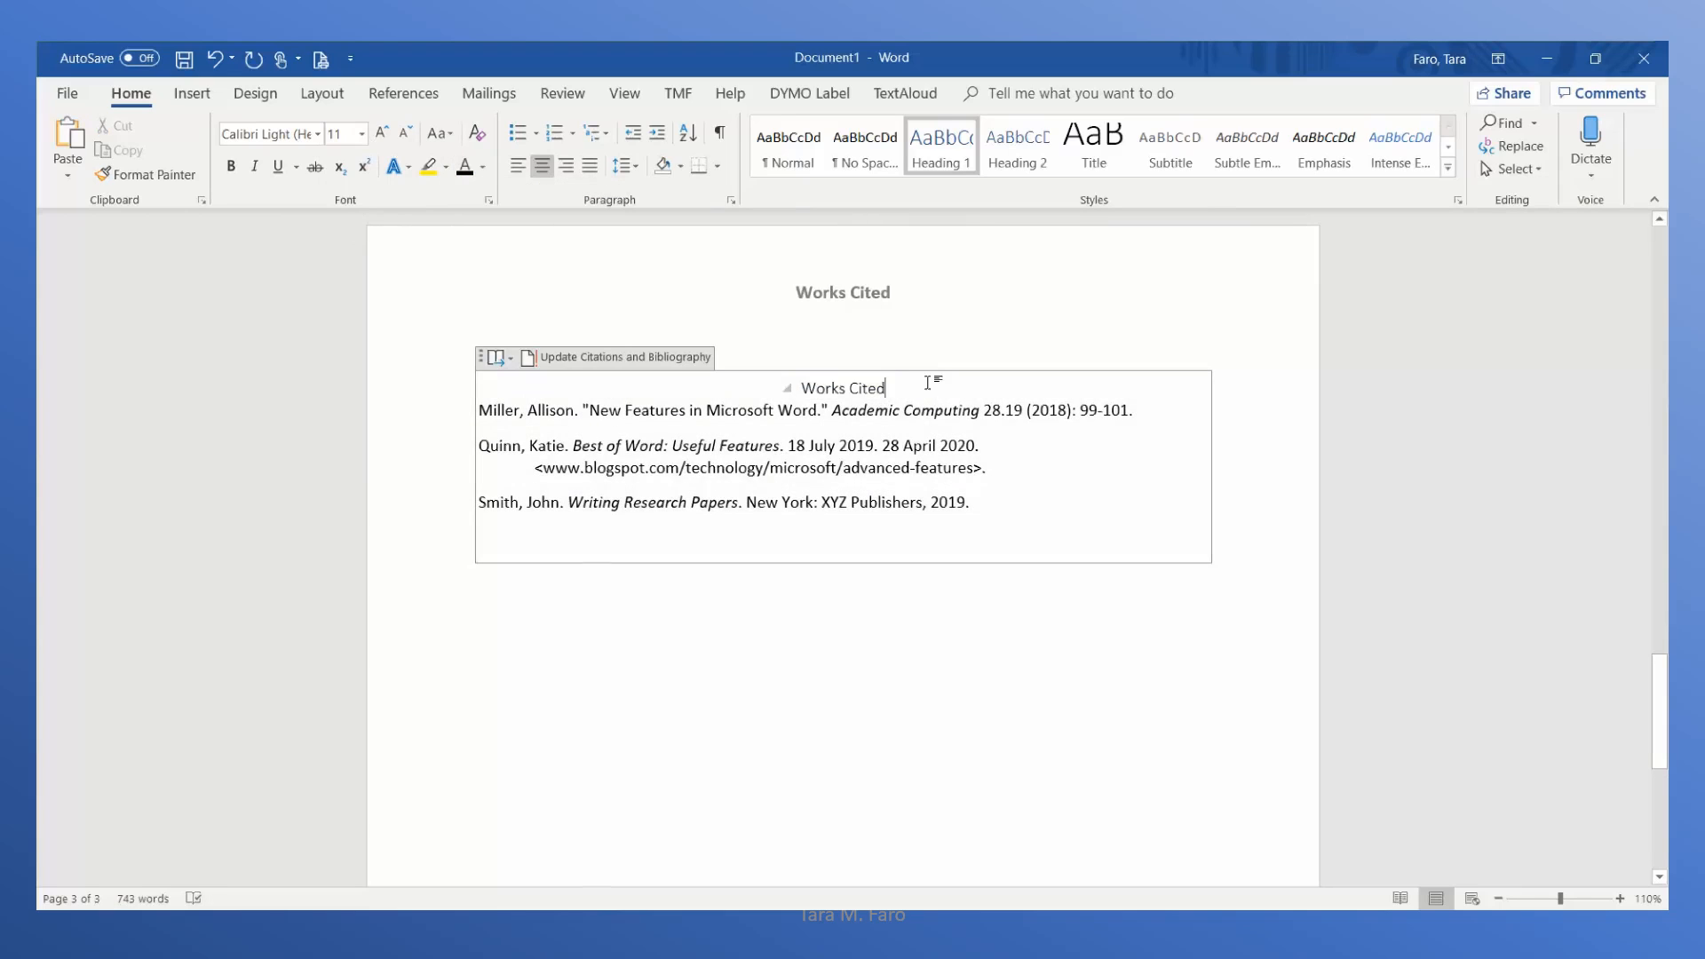
pyautogui.press('Return')
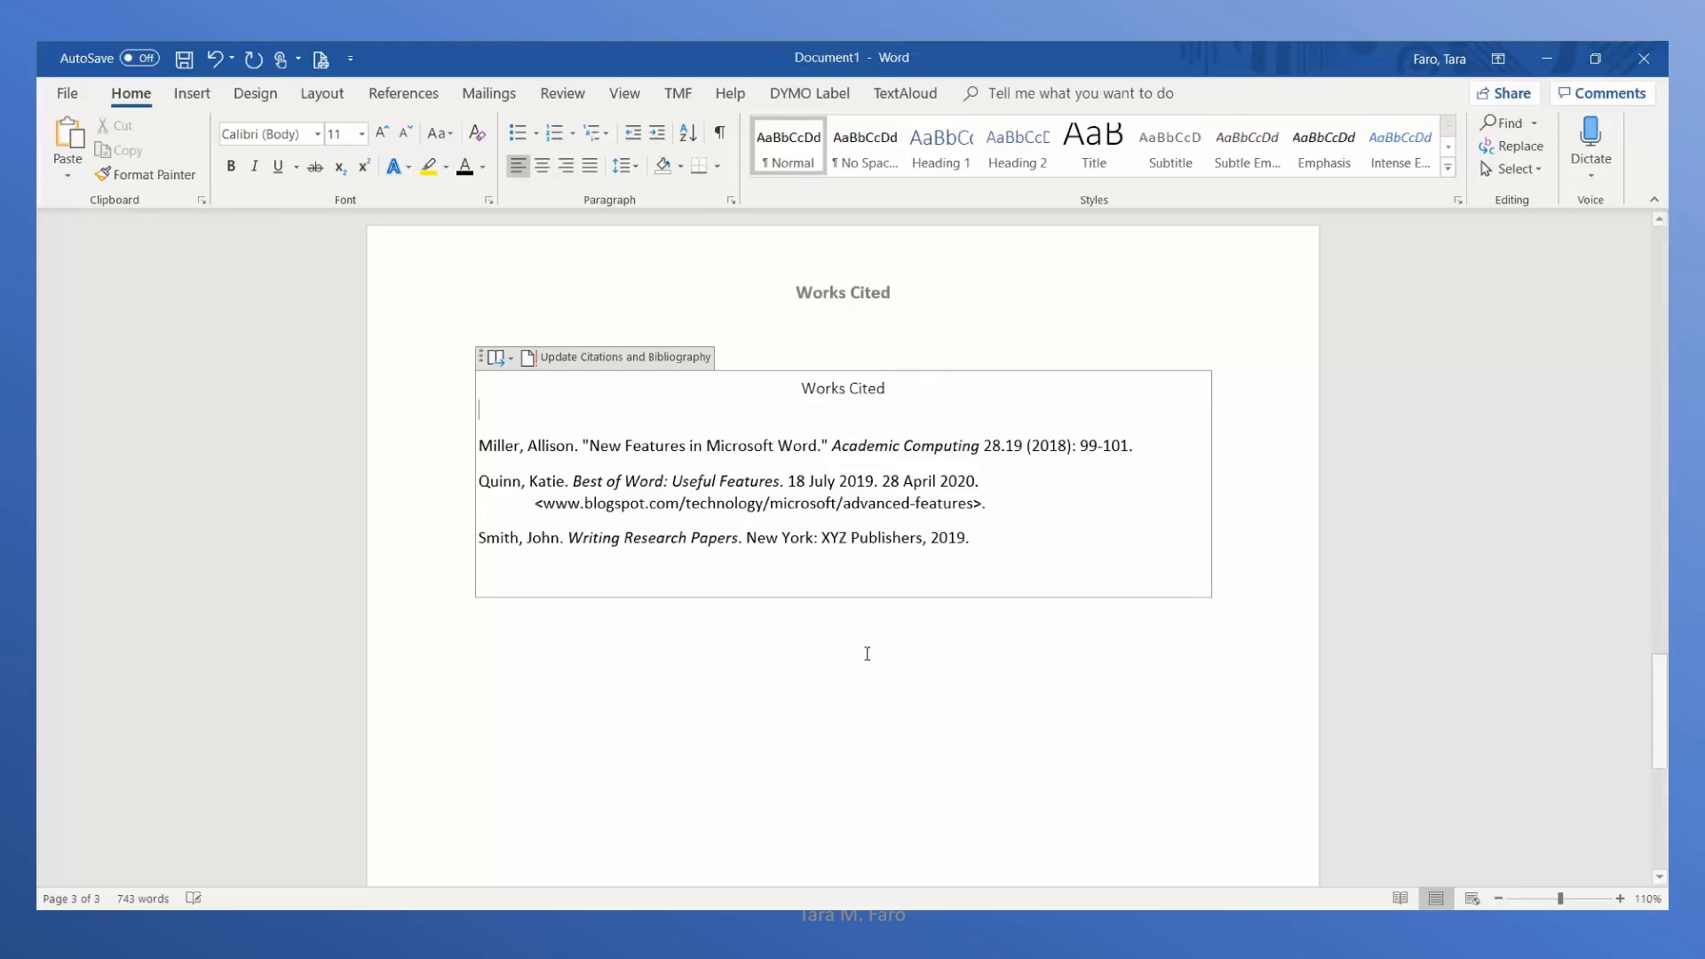
pyautogui.click(841, 700)
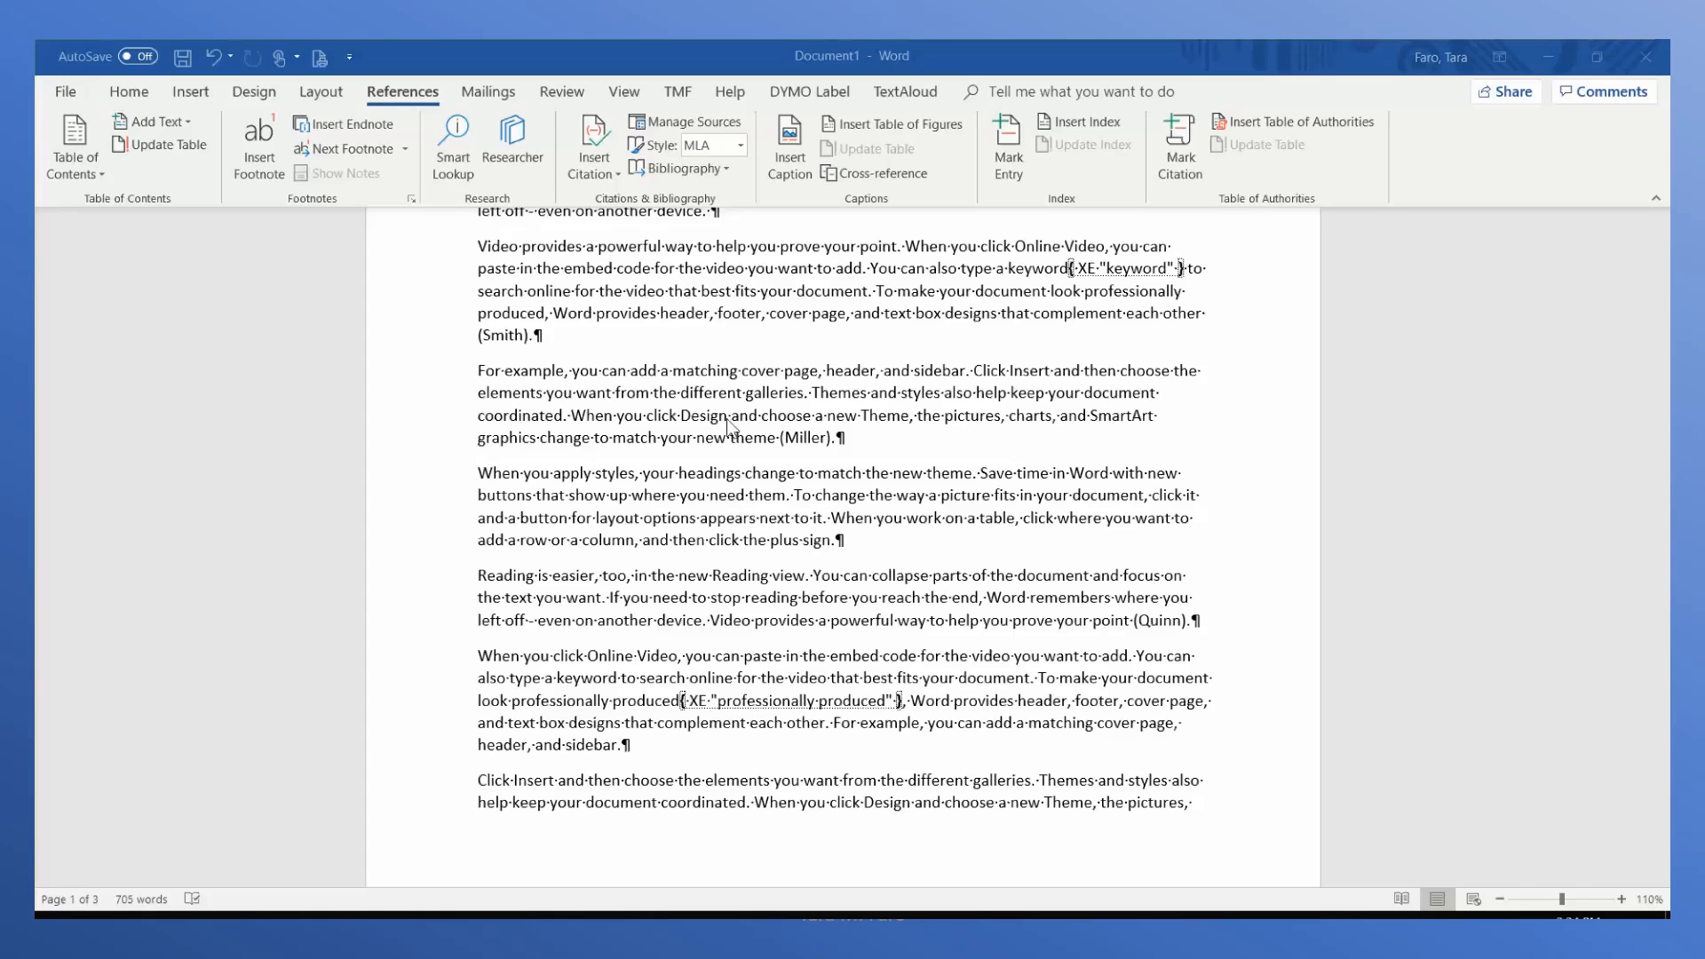
# - Mark "cover page" in the "For example" paragraph as a current-page index entry
pyautogui.click(743, 374)
pyautogui.moveTo(743, 373); pyautogui.dragTo(787, 370)
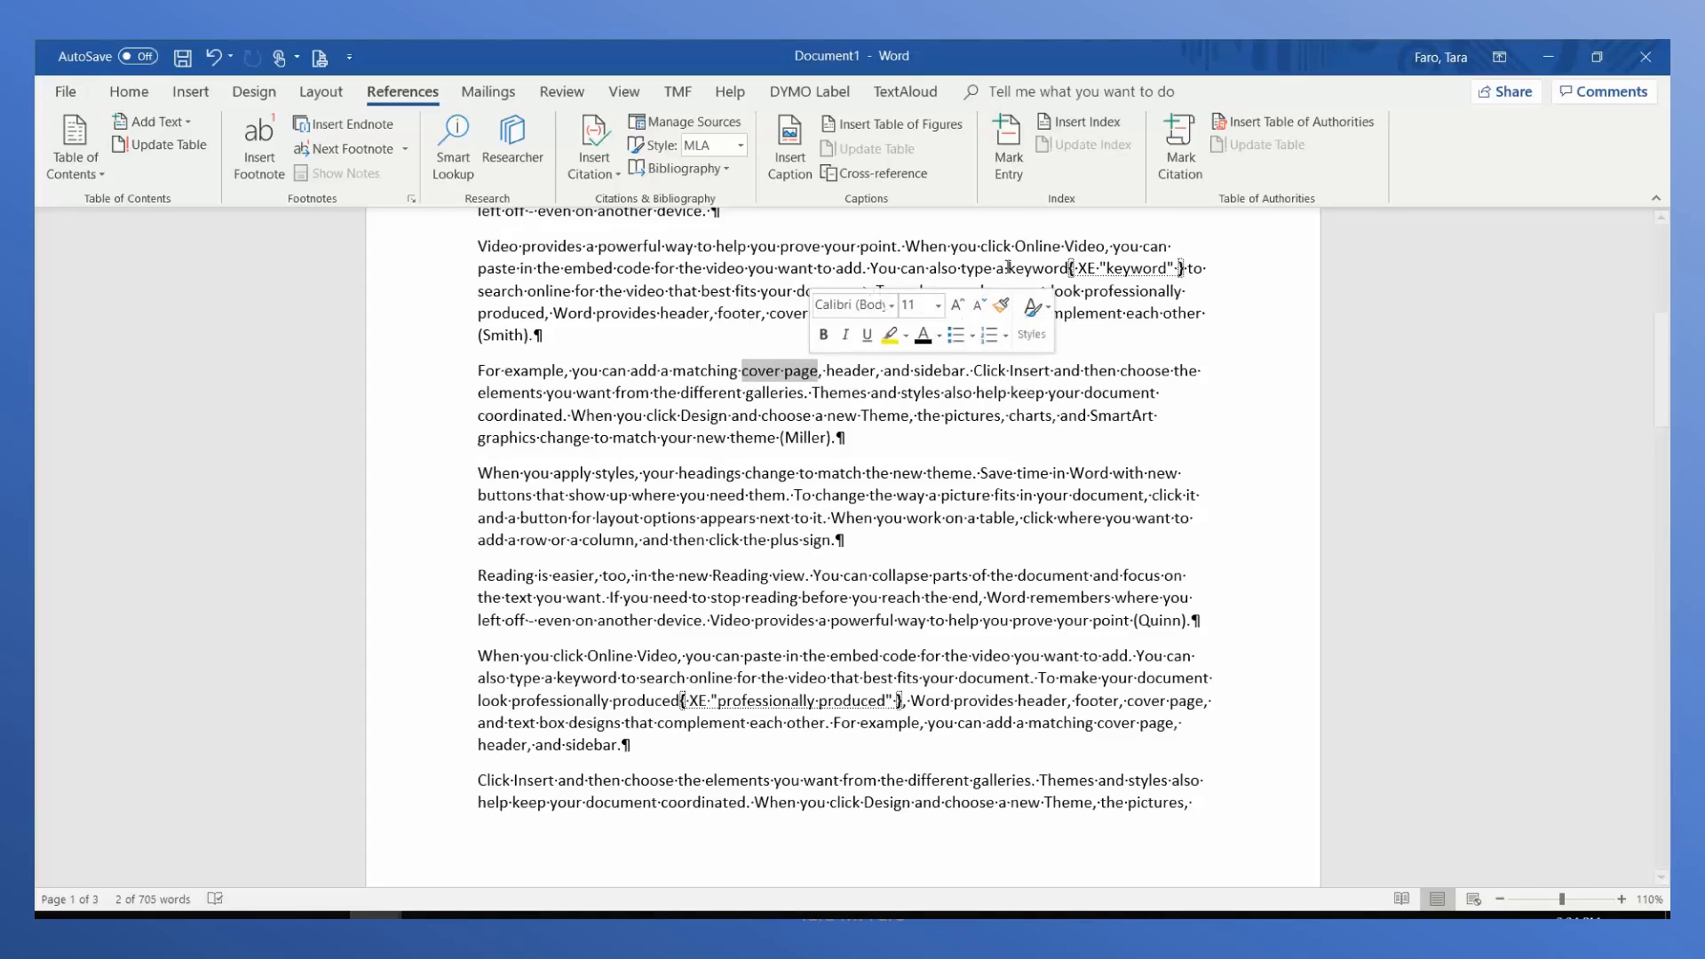
pyautogui.click(1009, 168)
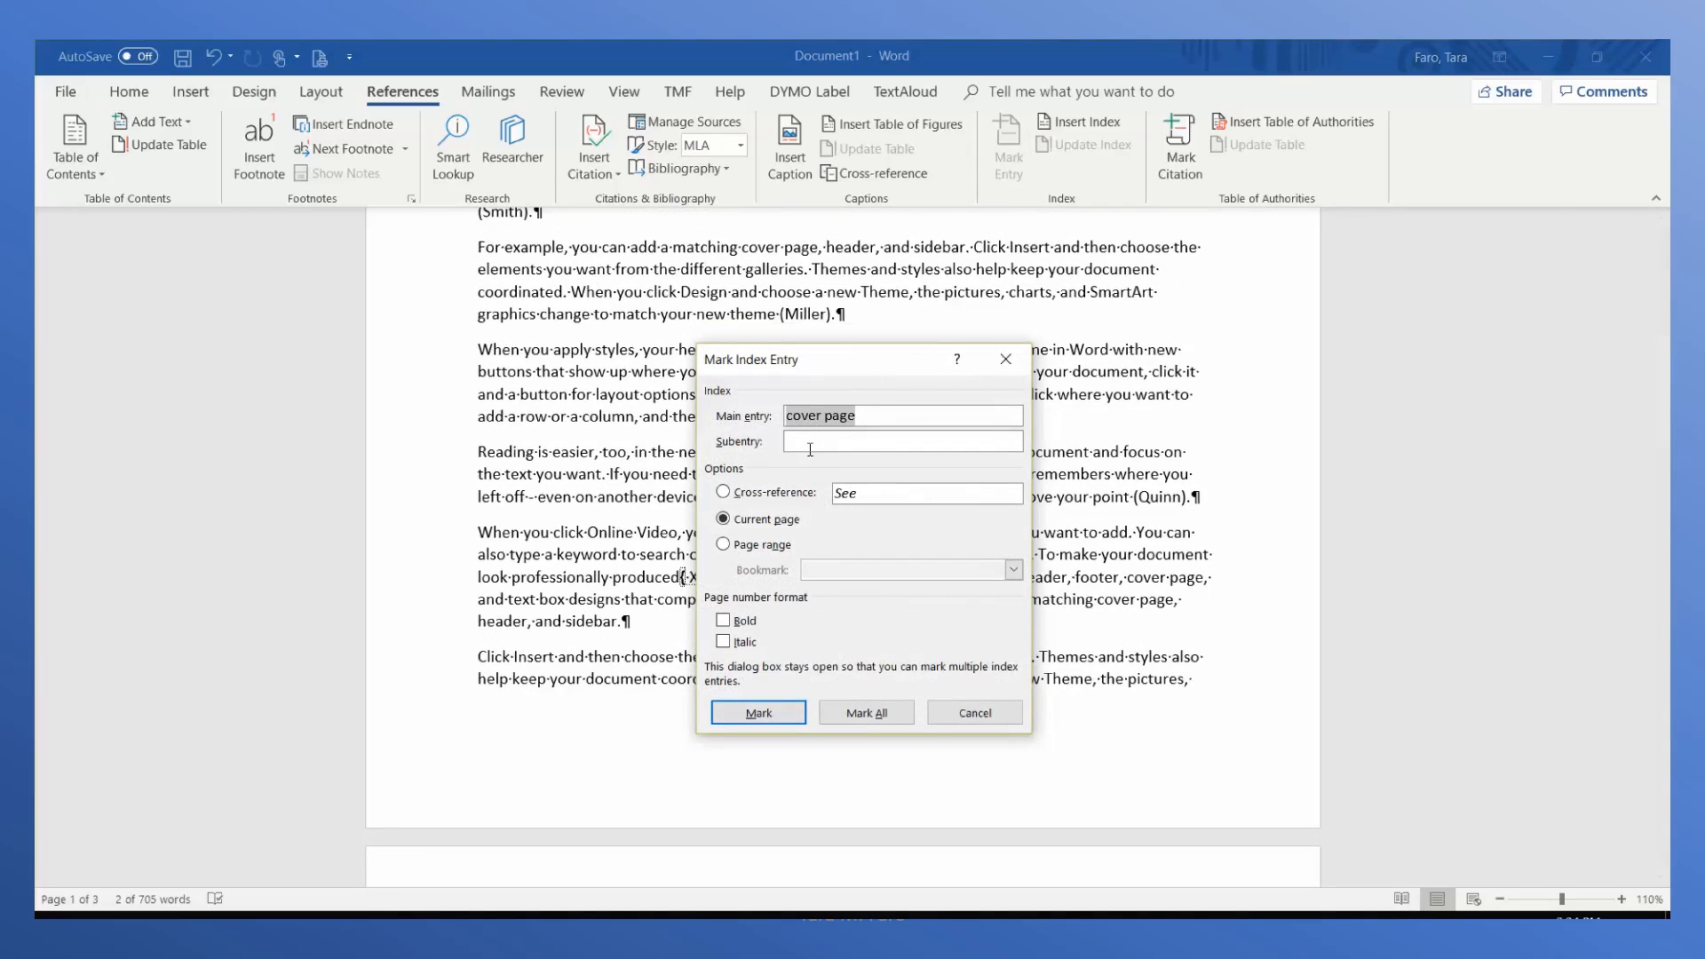
pyautogui.click(760, 714)
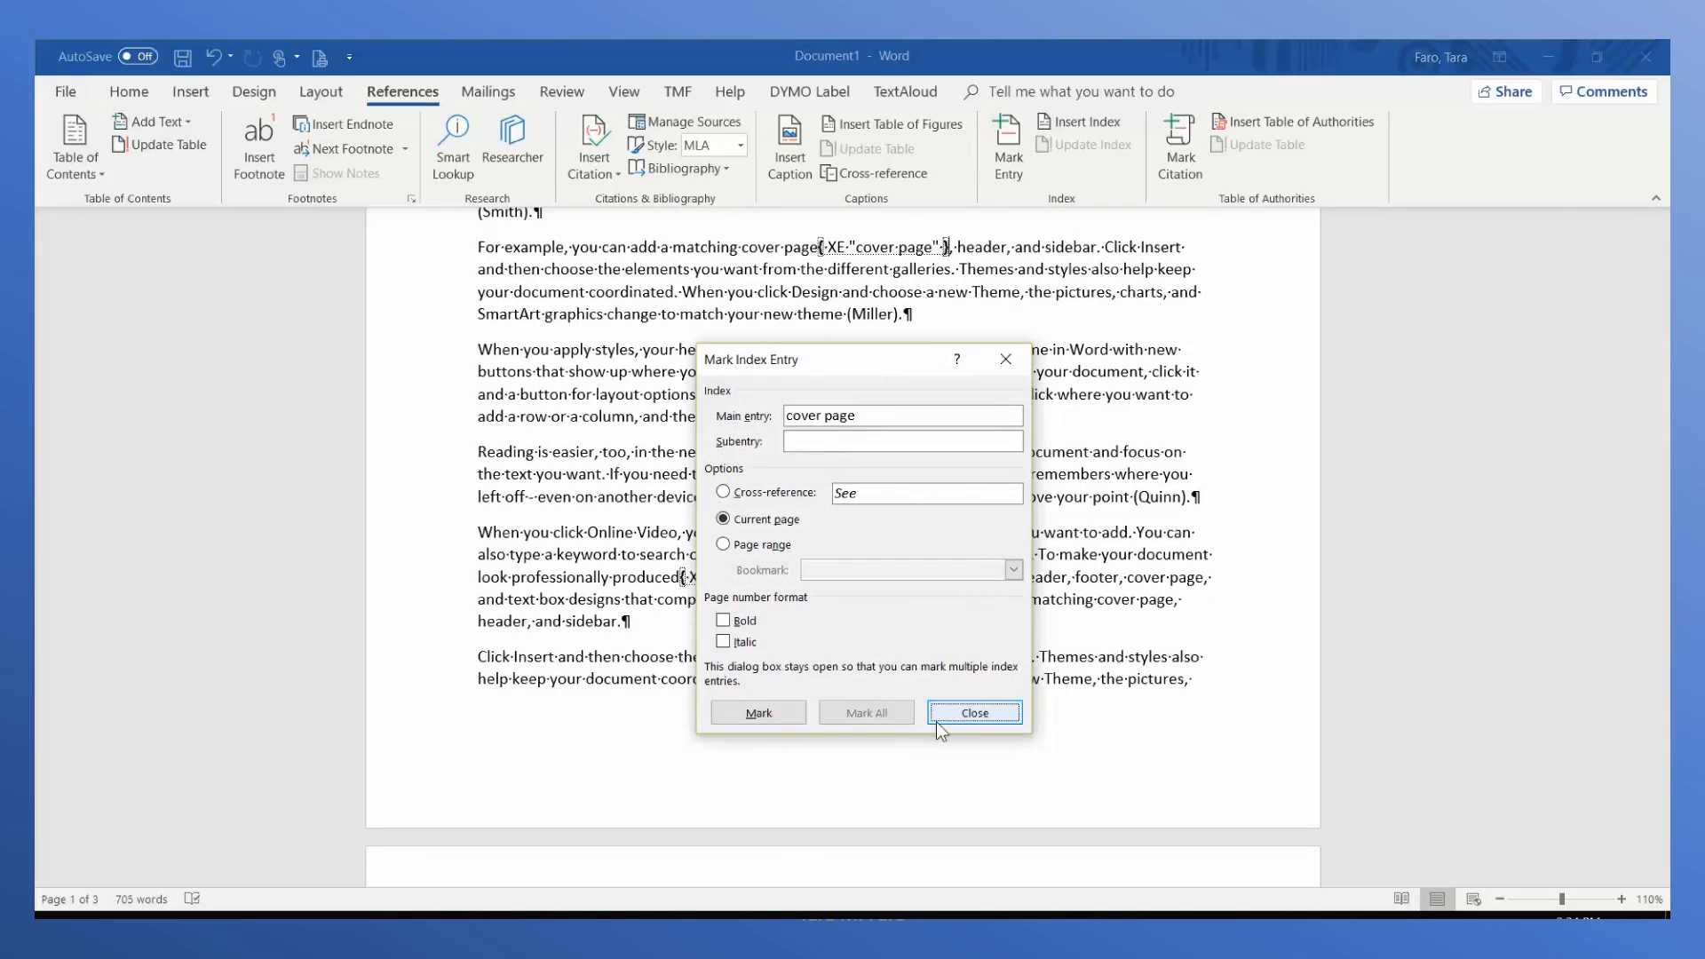
pyautogui.click(974, 717)
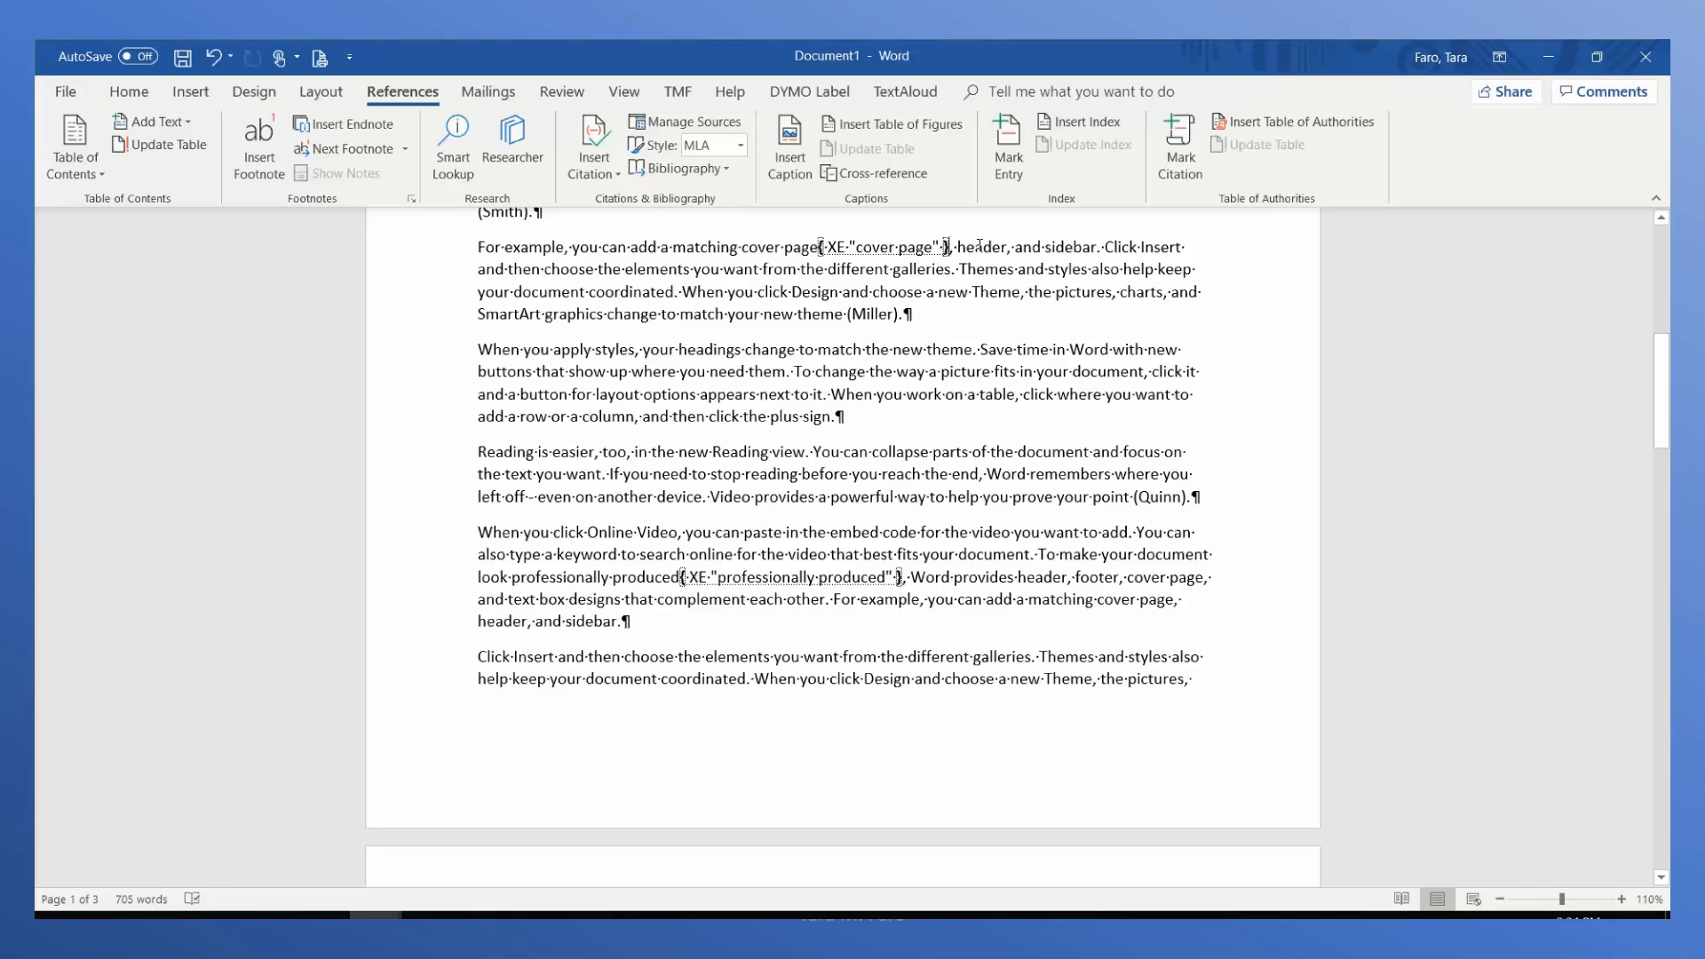
# - Mark the word "header" in the "For example" paragraph as a current-page index entry
pyautogui.doubleClick(981, 248)
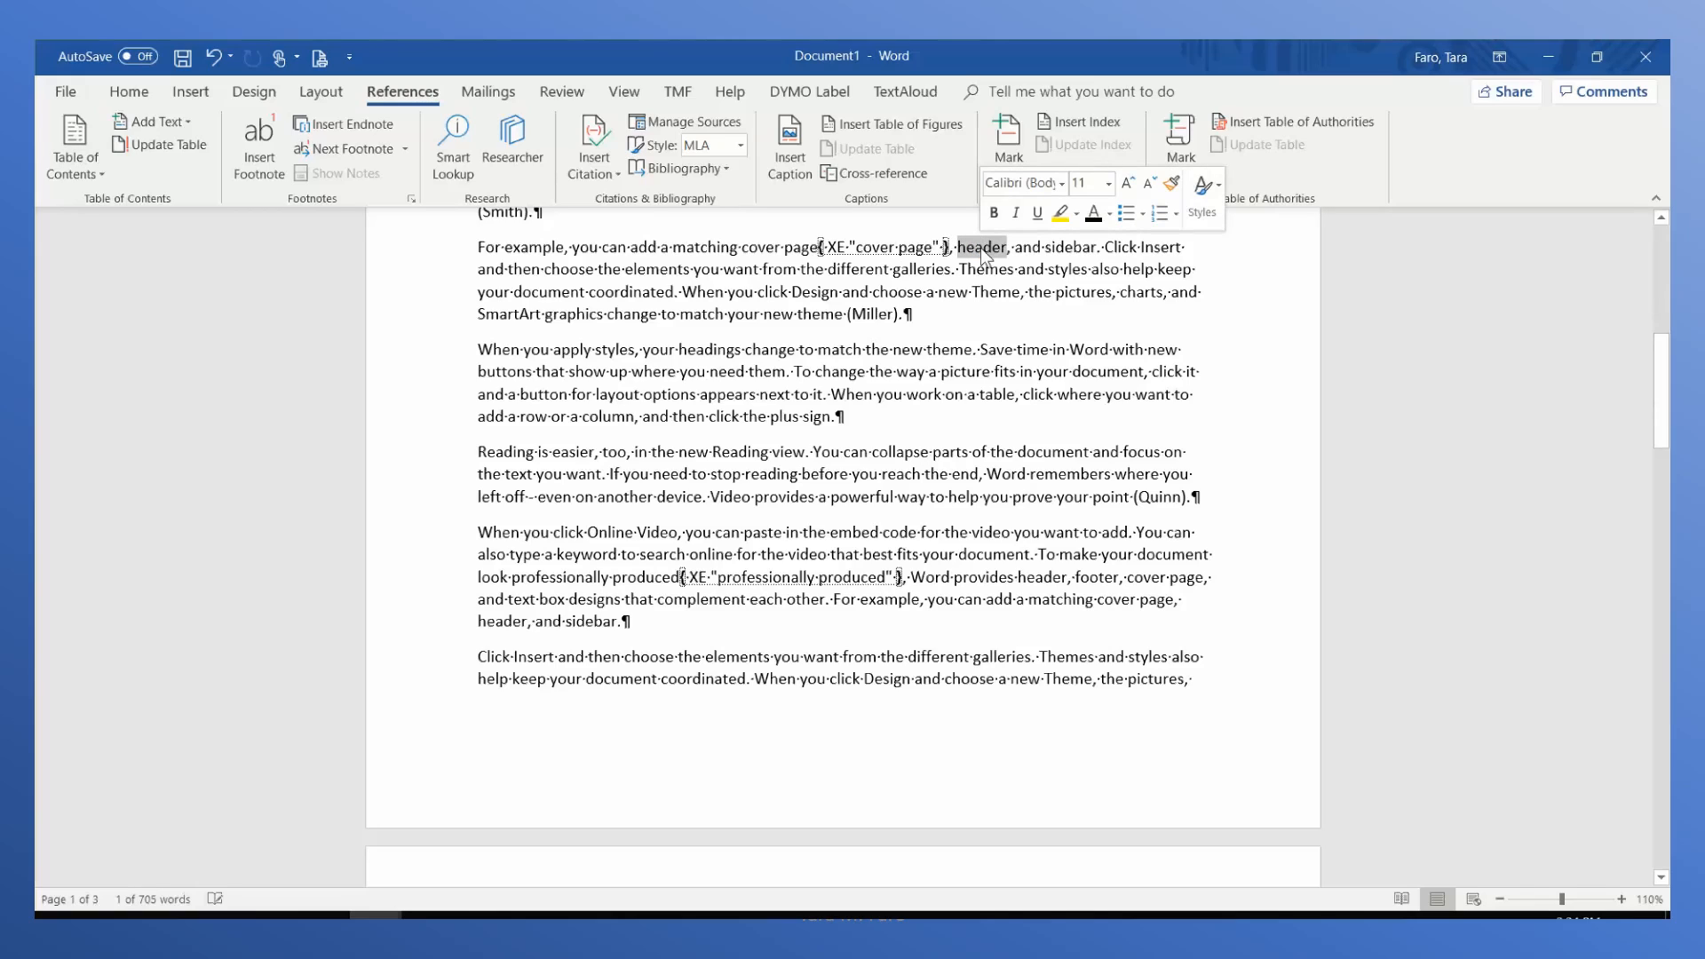
pyautogui.click(1003, 148)
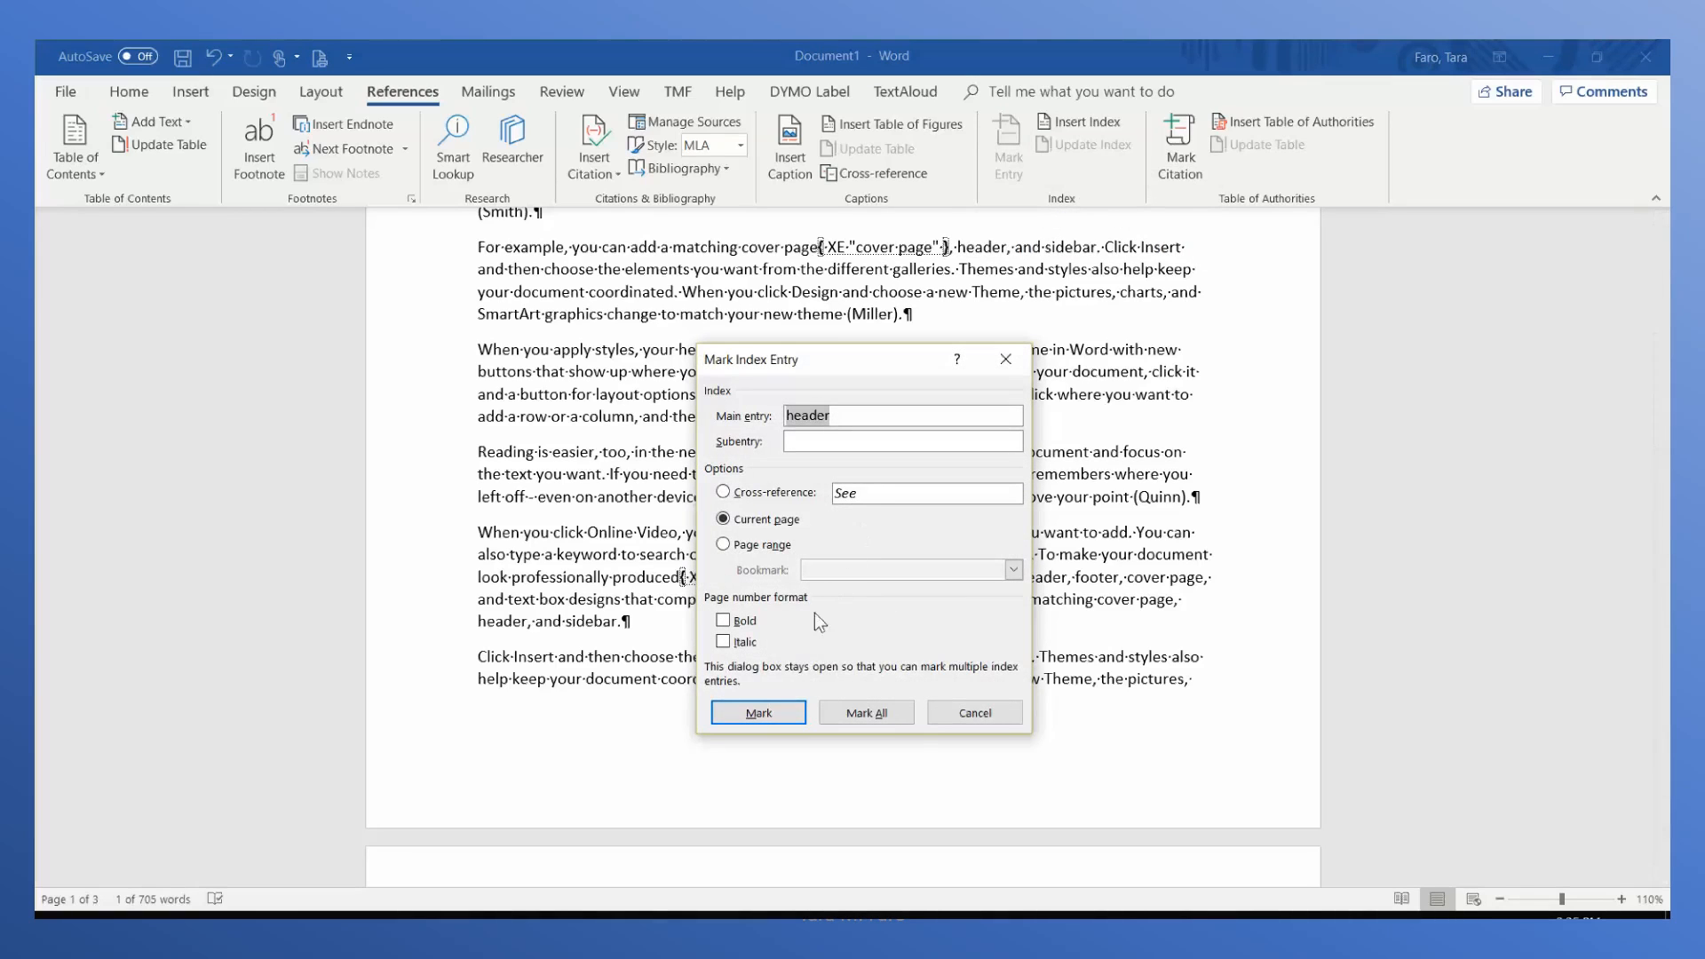
pyautogui.click(780, 713)
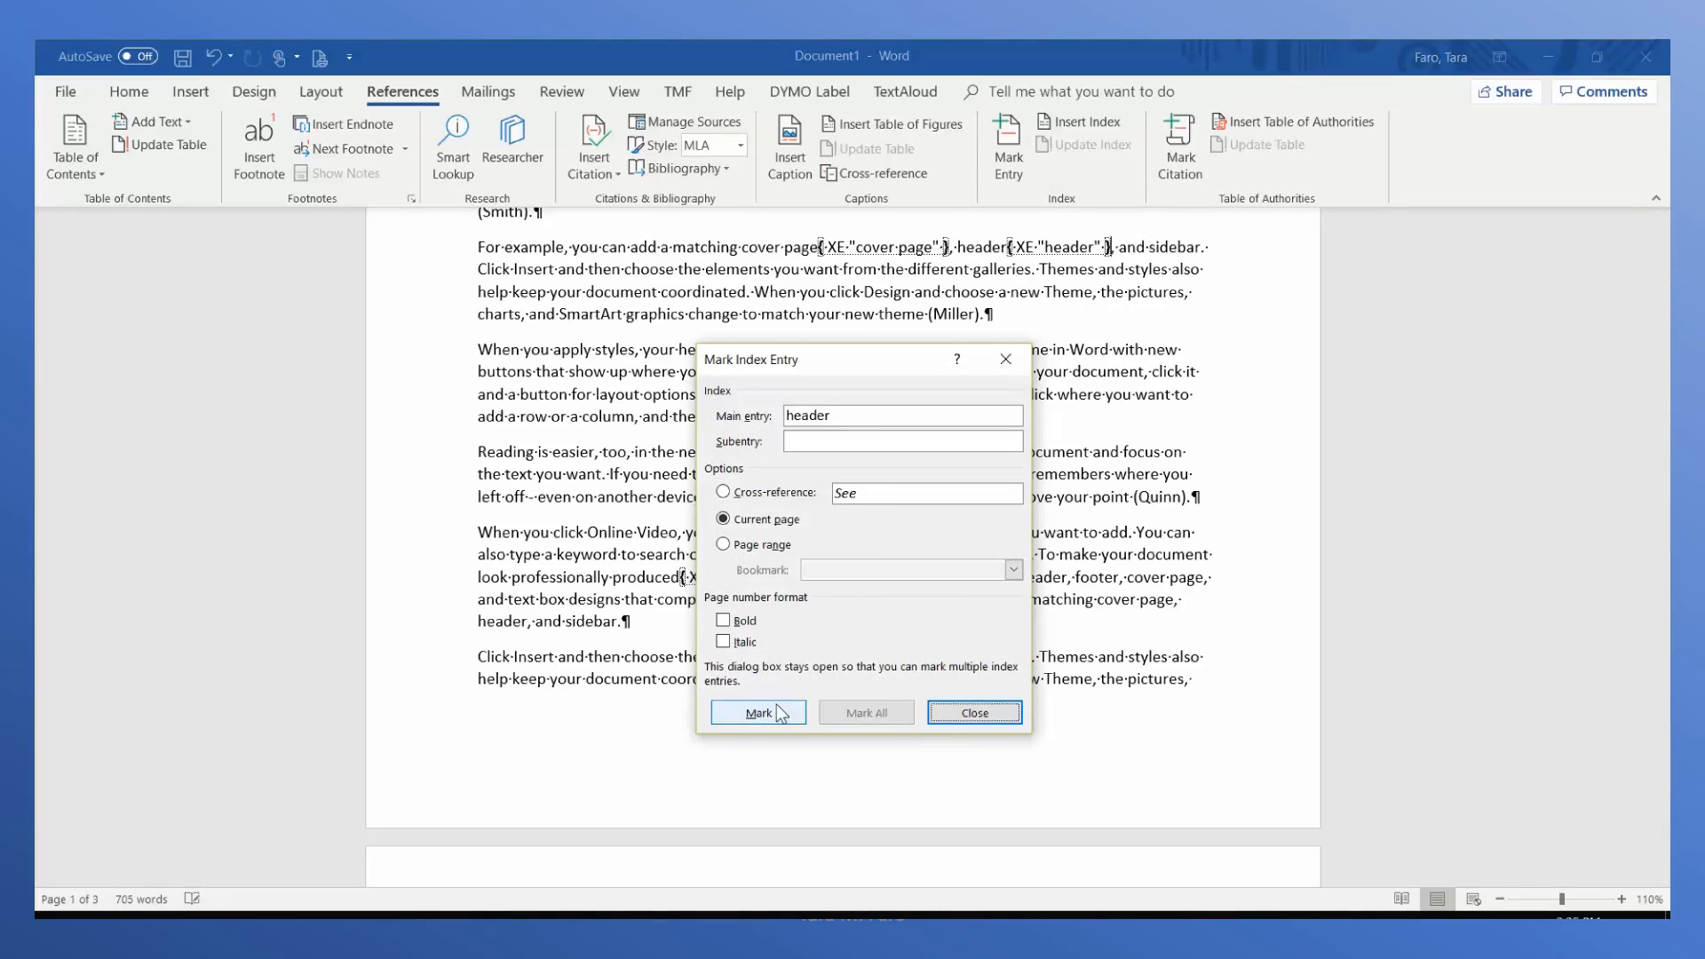
pyautogui.click(978, 712)
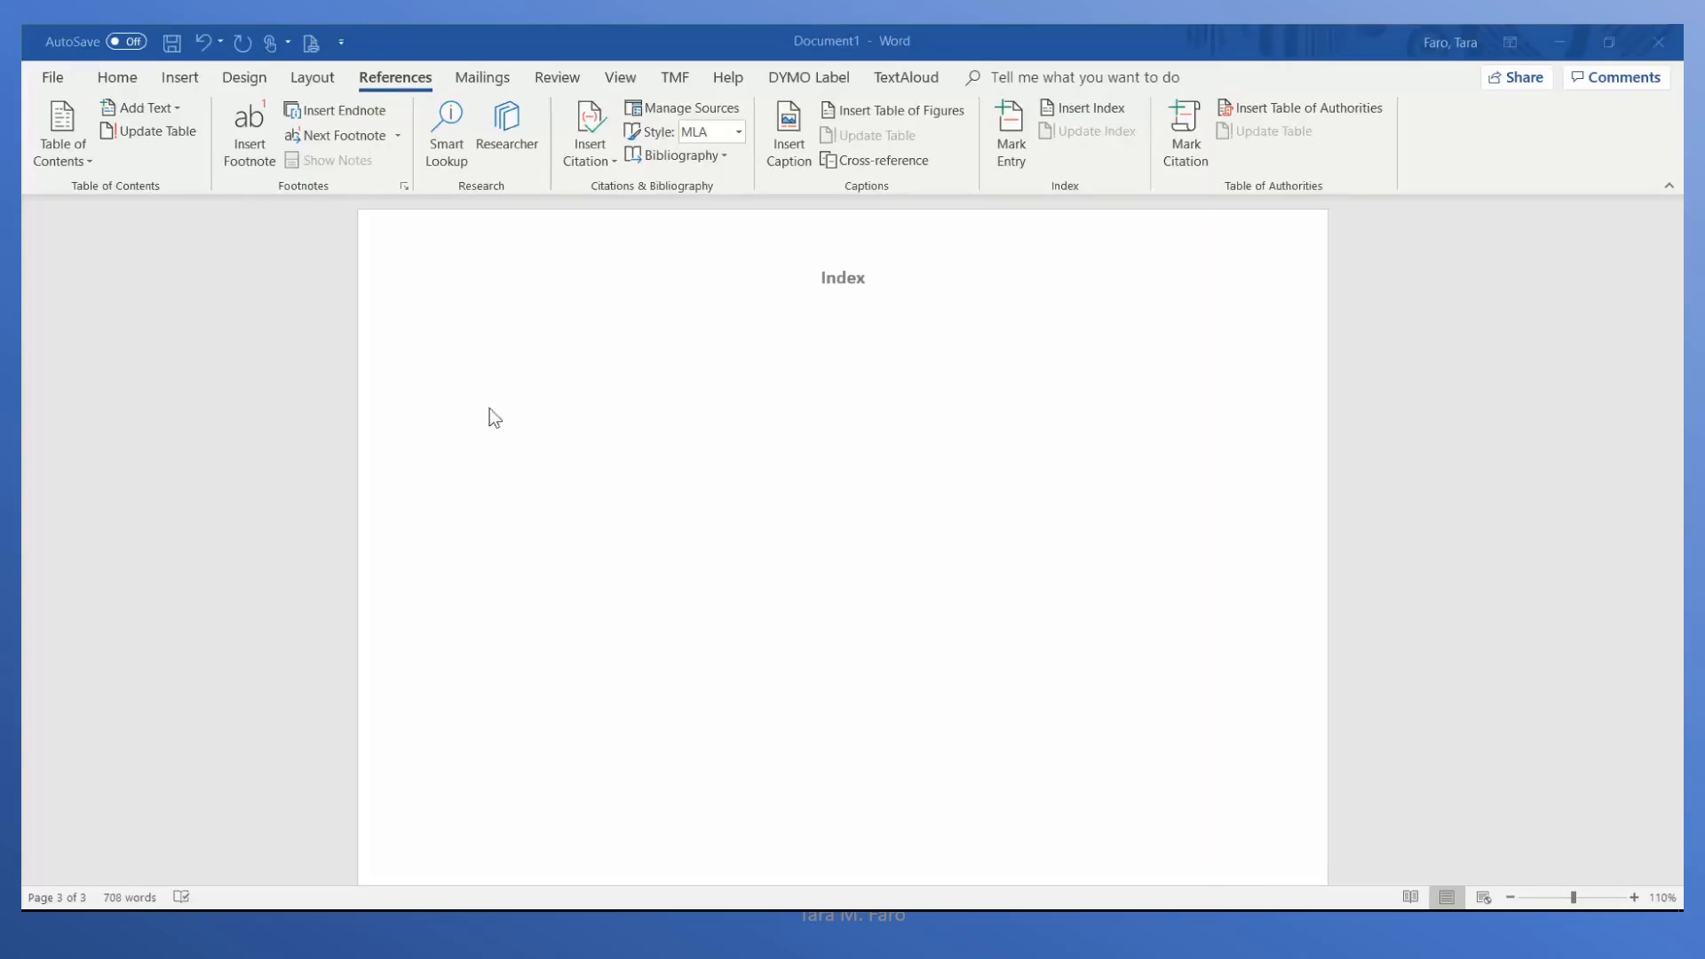
# - Insert an index on the blank Index page, using the Modern format with right-aligned page numbers
pyautogui.click(558, 335)
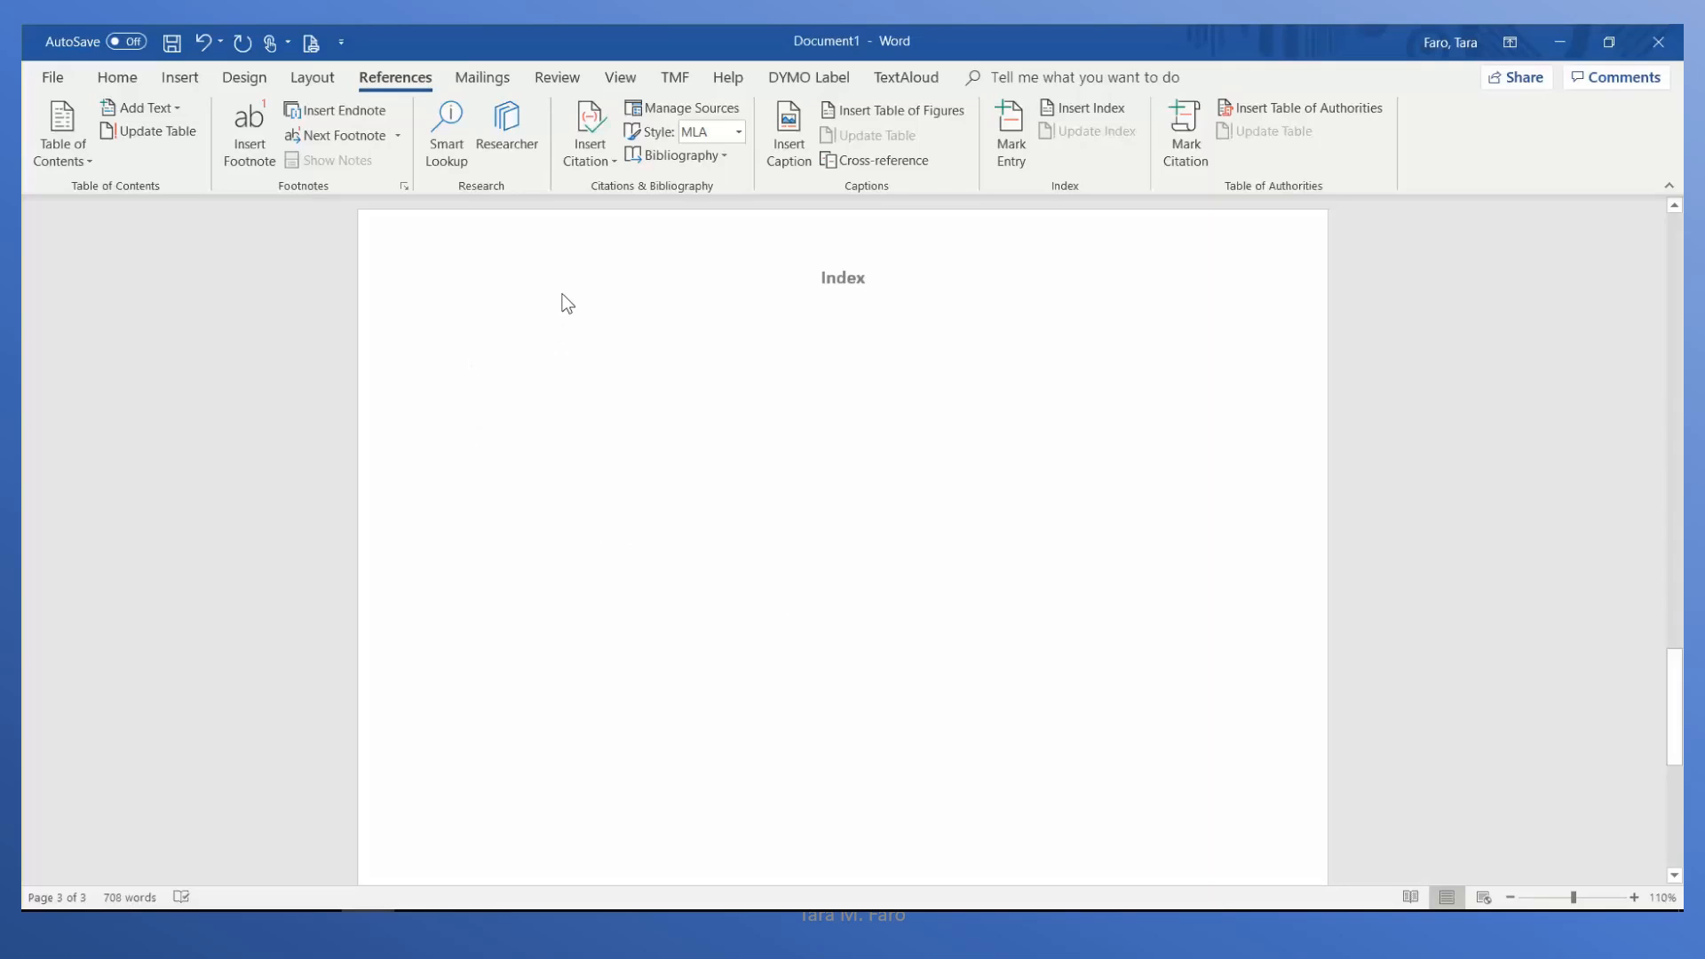
pyautogui.click(1100, 109)
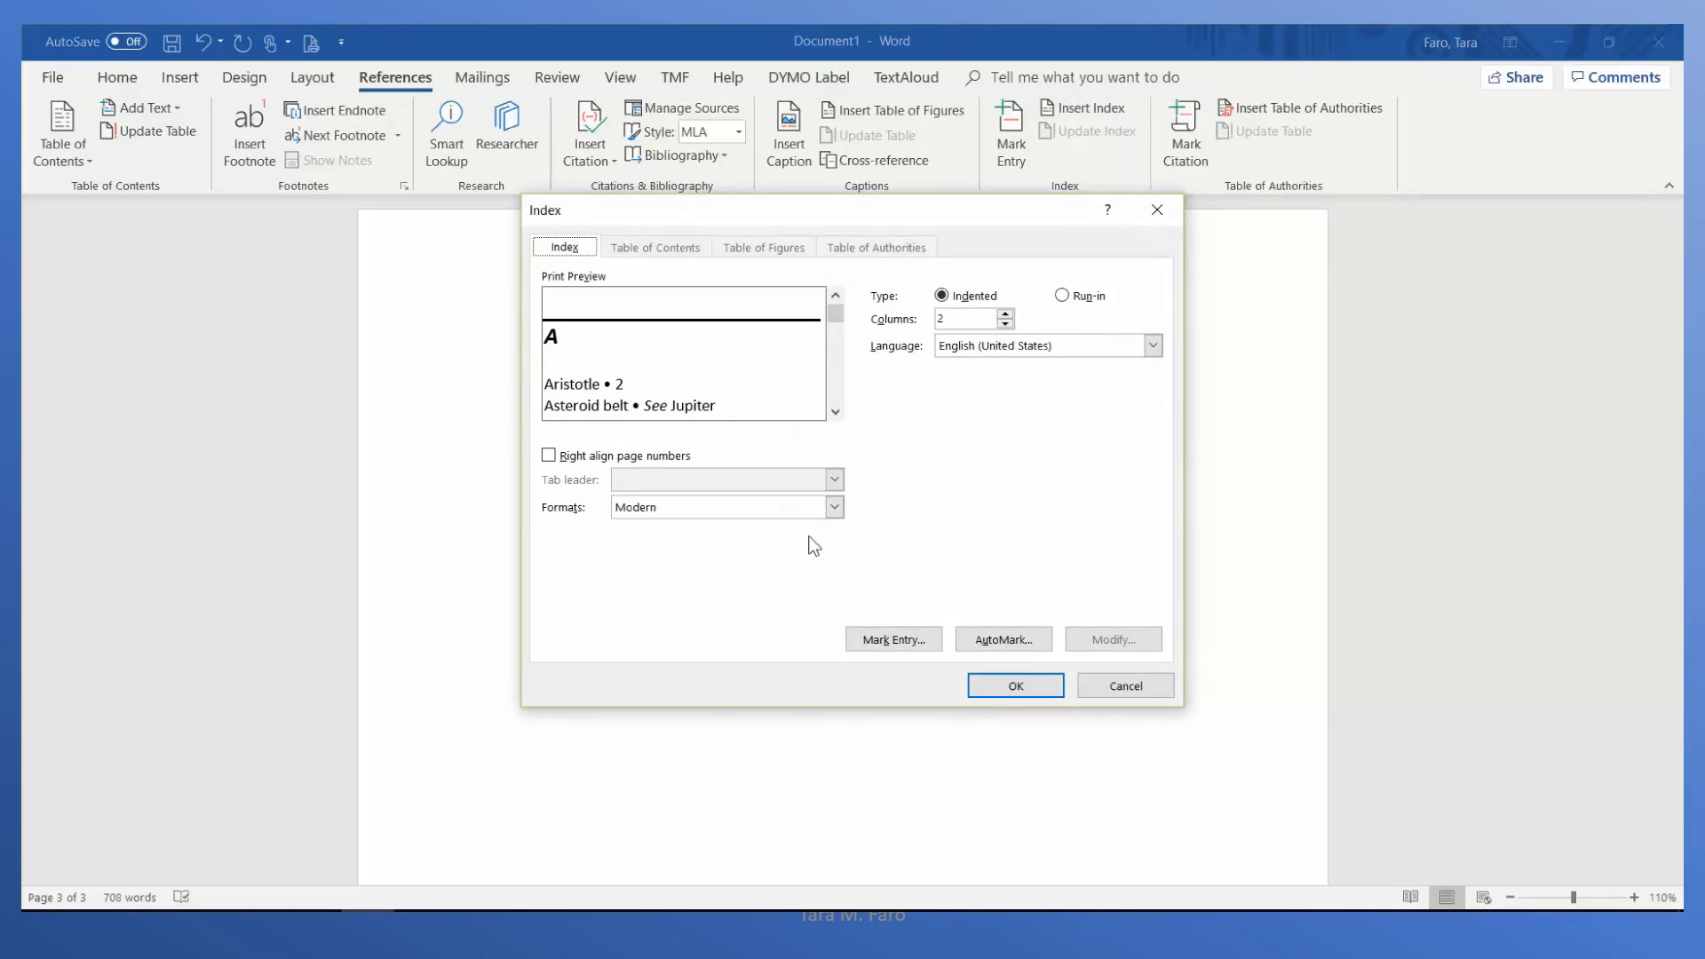
pyautogui.click(836, 508)
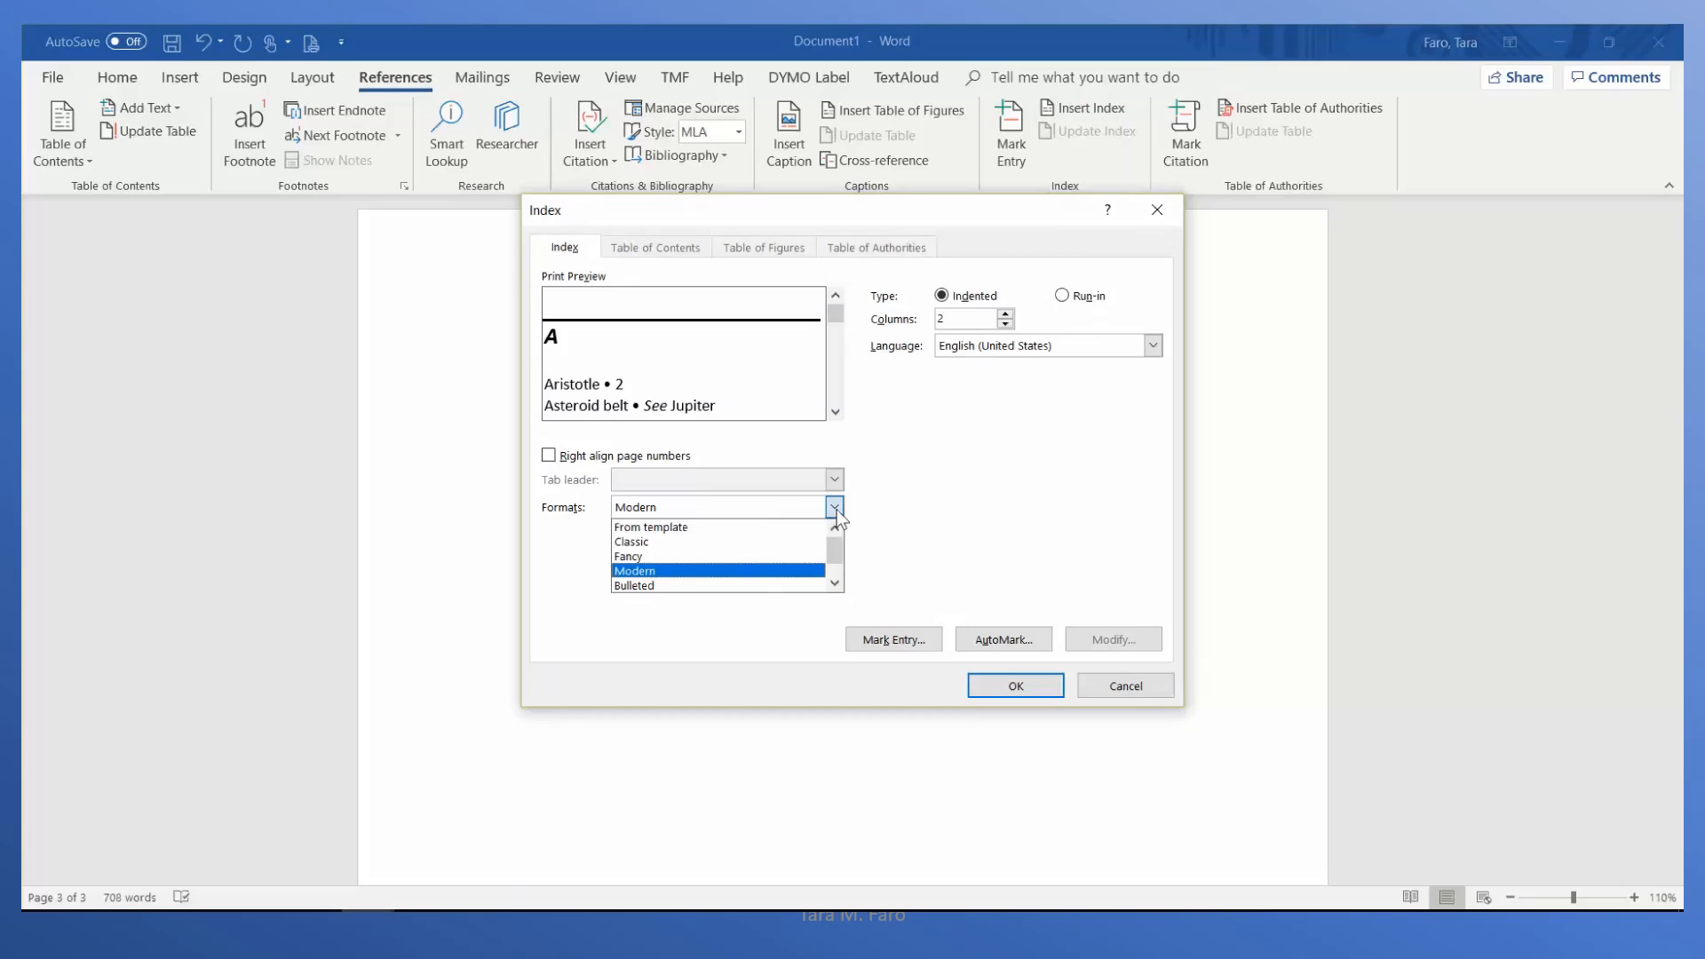
pyautogui.click(805, 557)
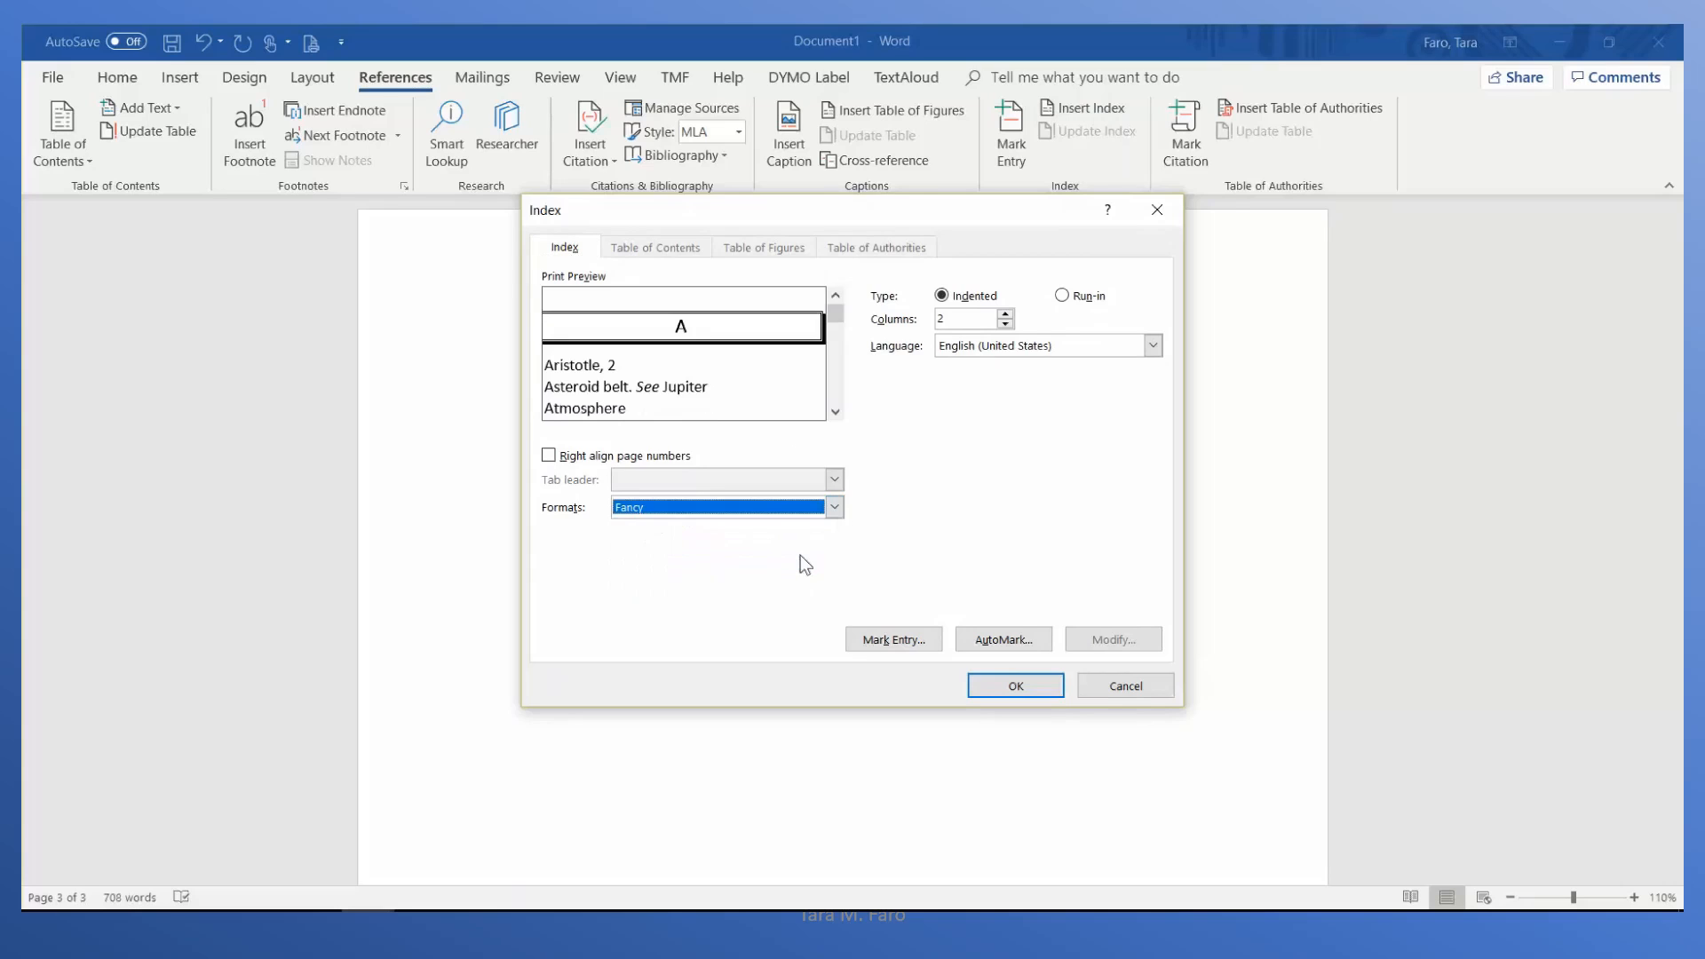
pyautogui.click(834, 508)
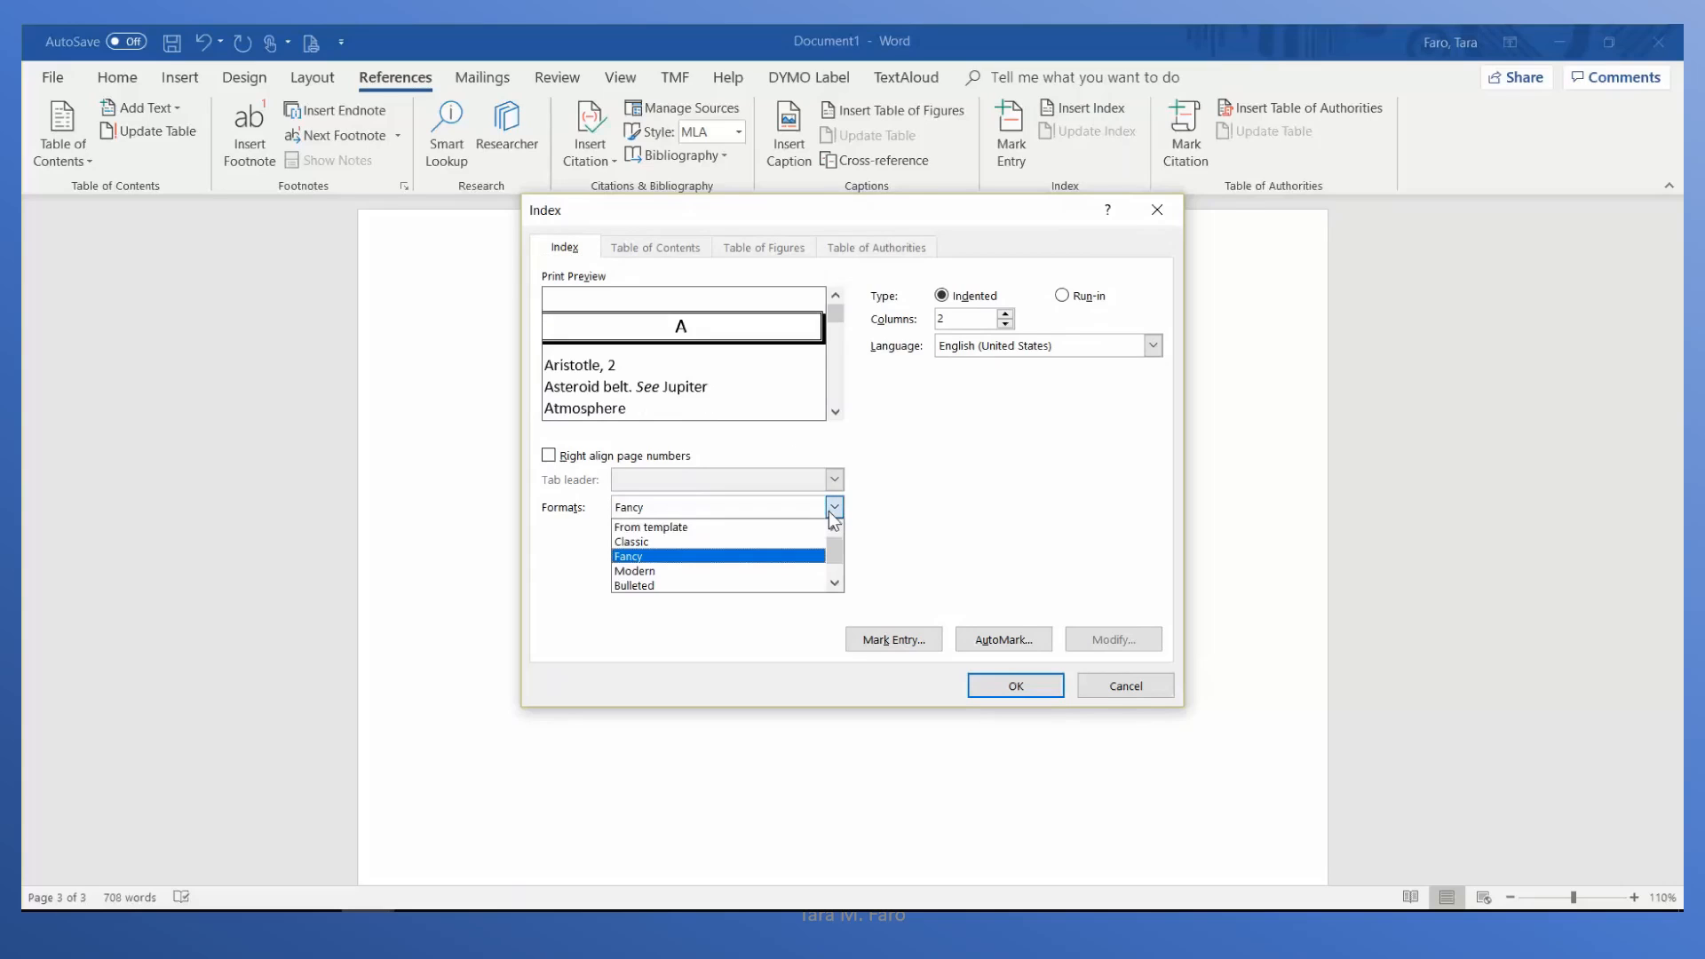
pyautogui.click(787, 579)
pyautogui.click(548, 455)
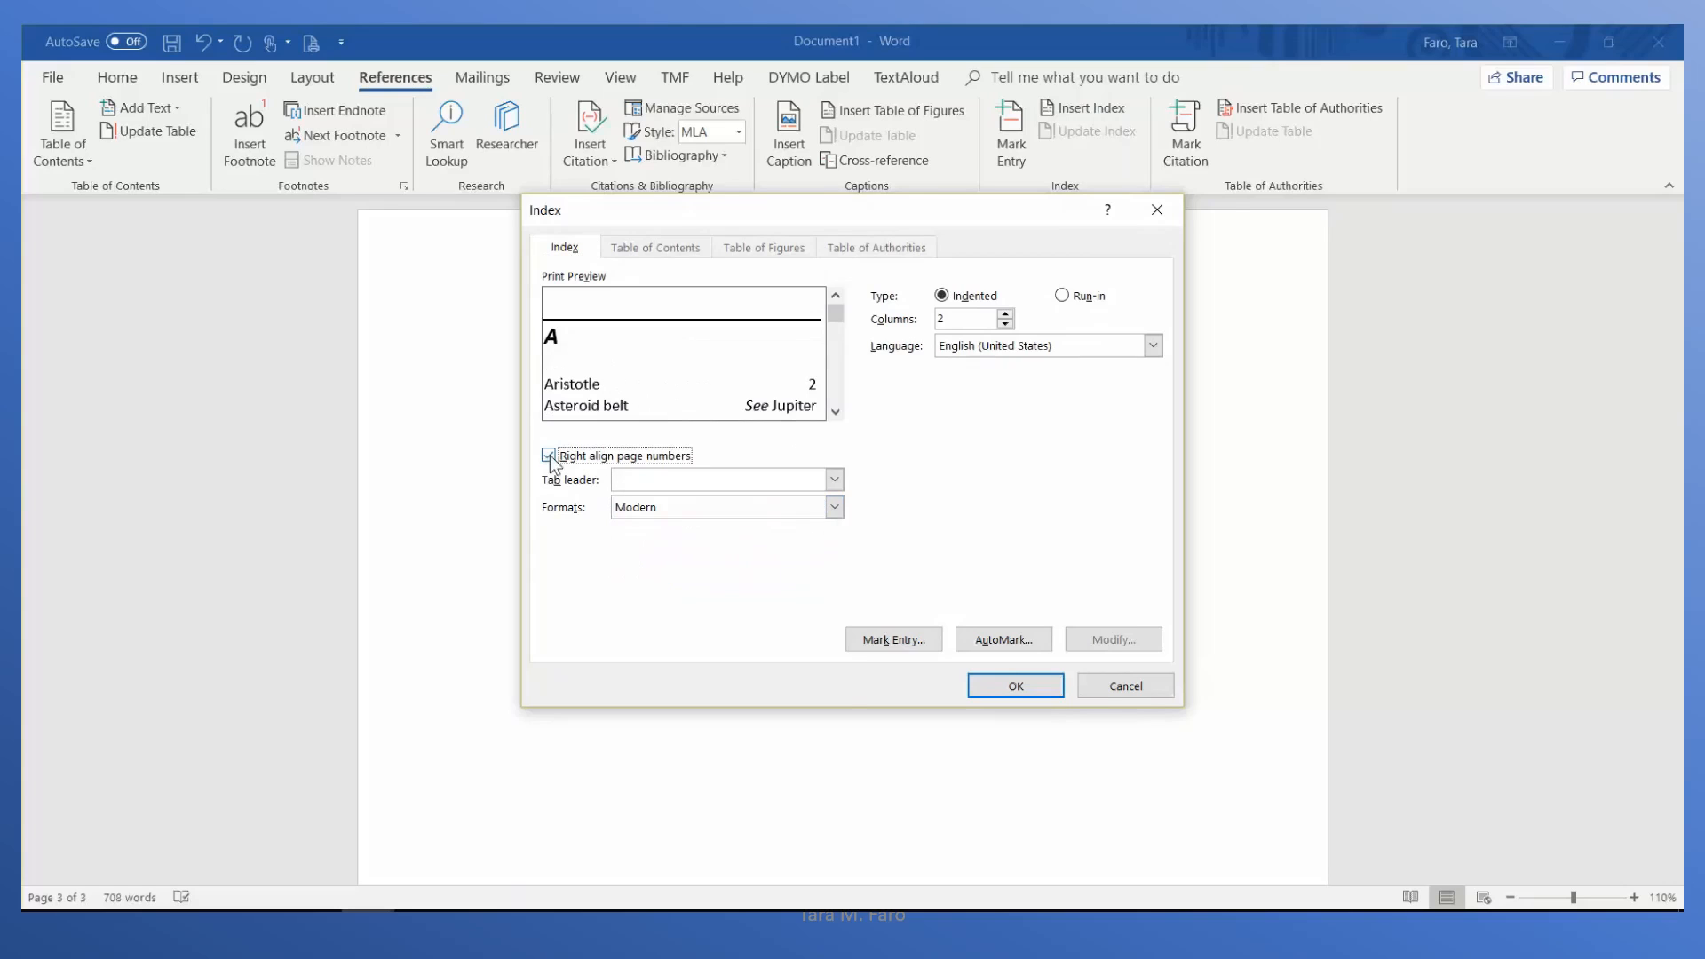
pyautogui.click(1018, 695)
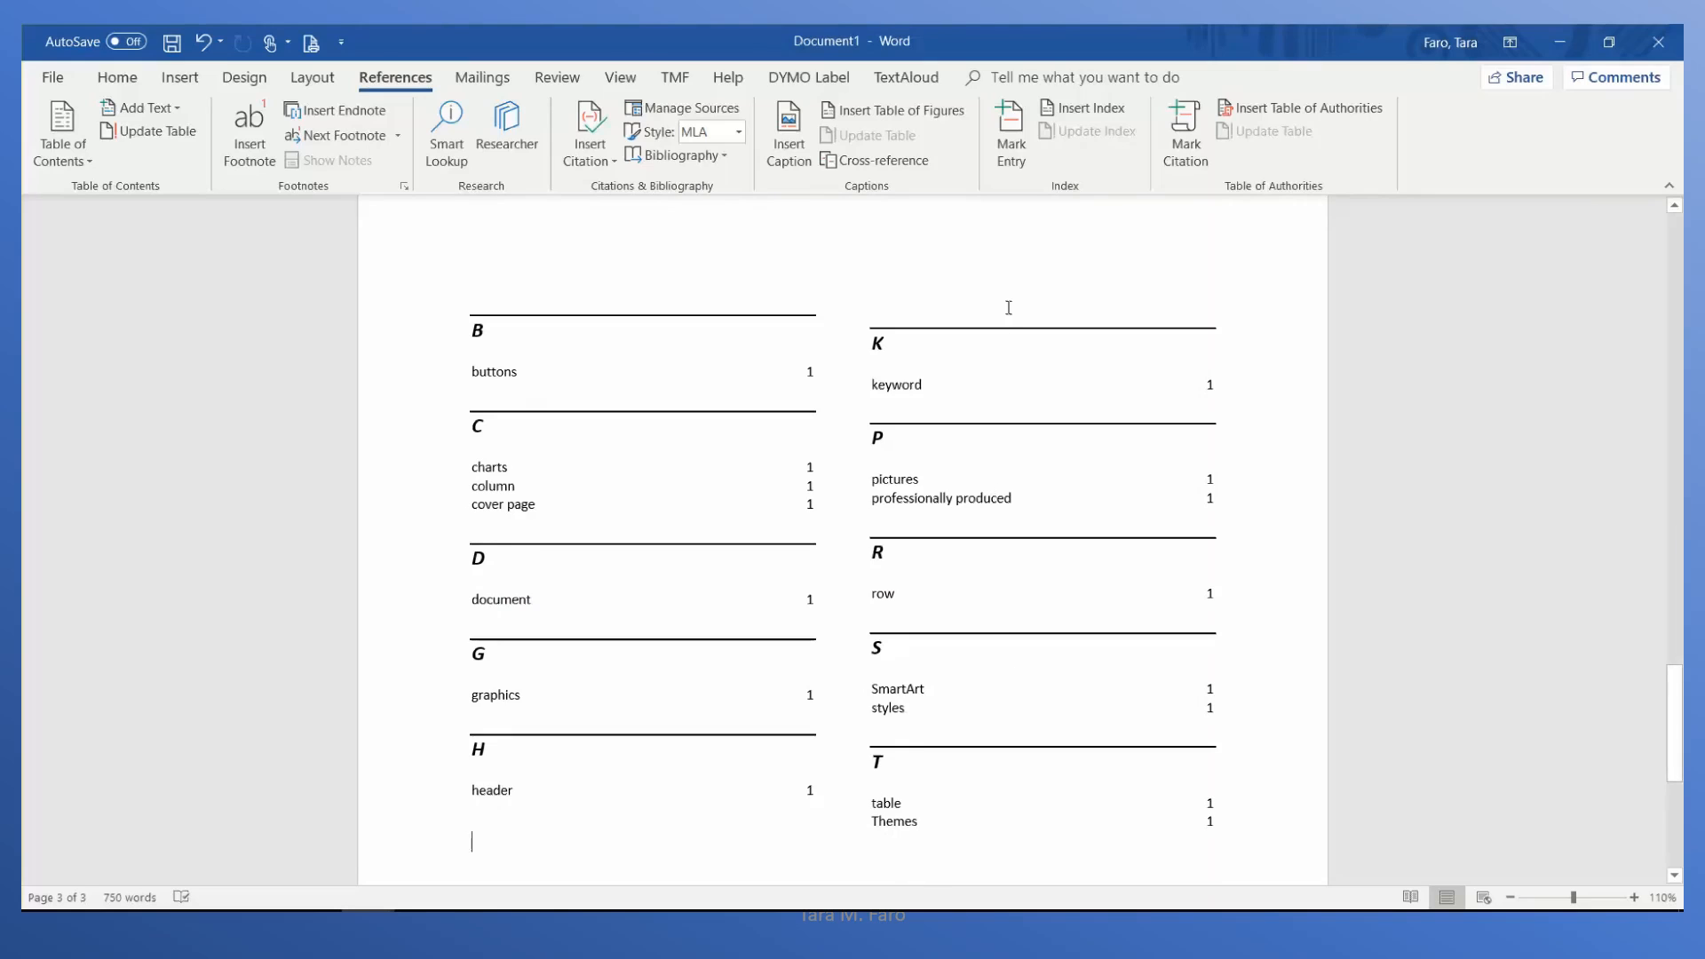
# - Update the index at the end of the document
pyautogui.click(1032, 292)
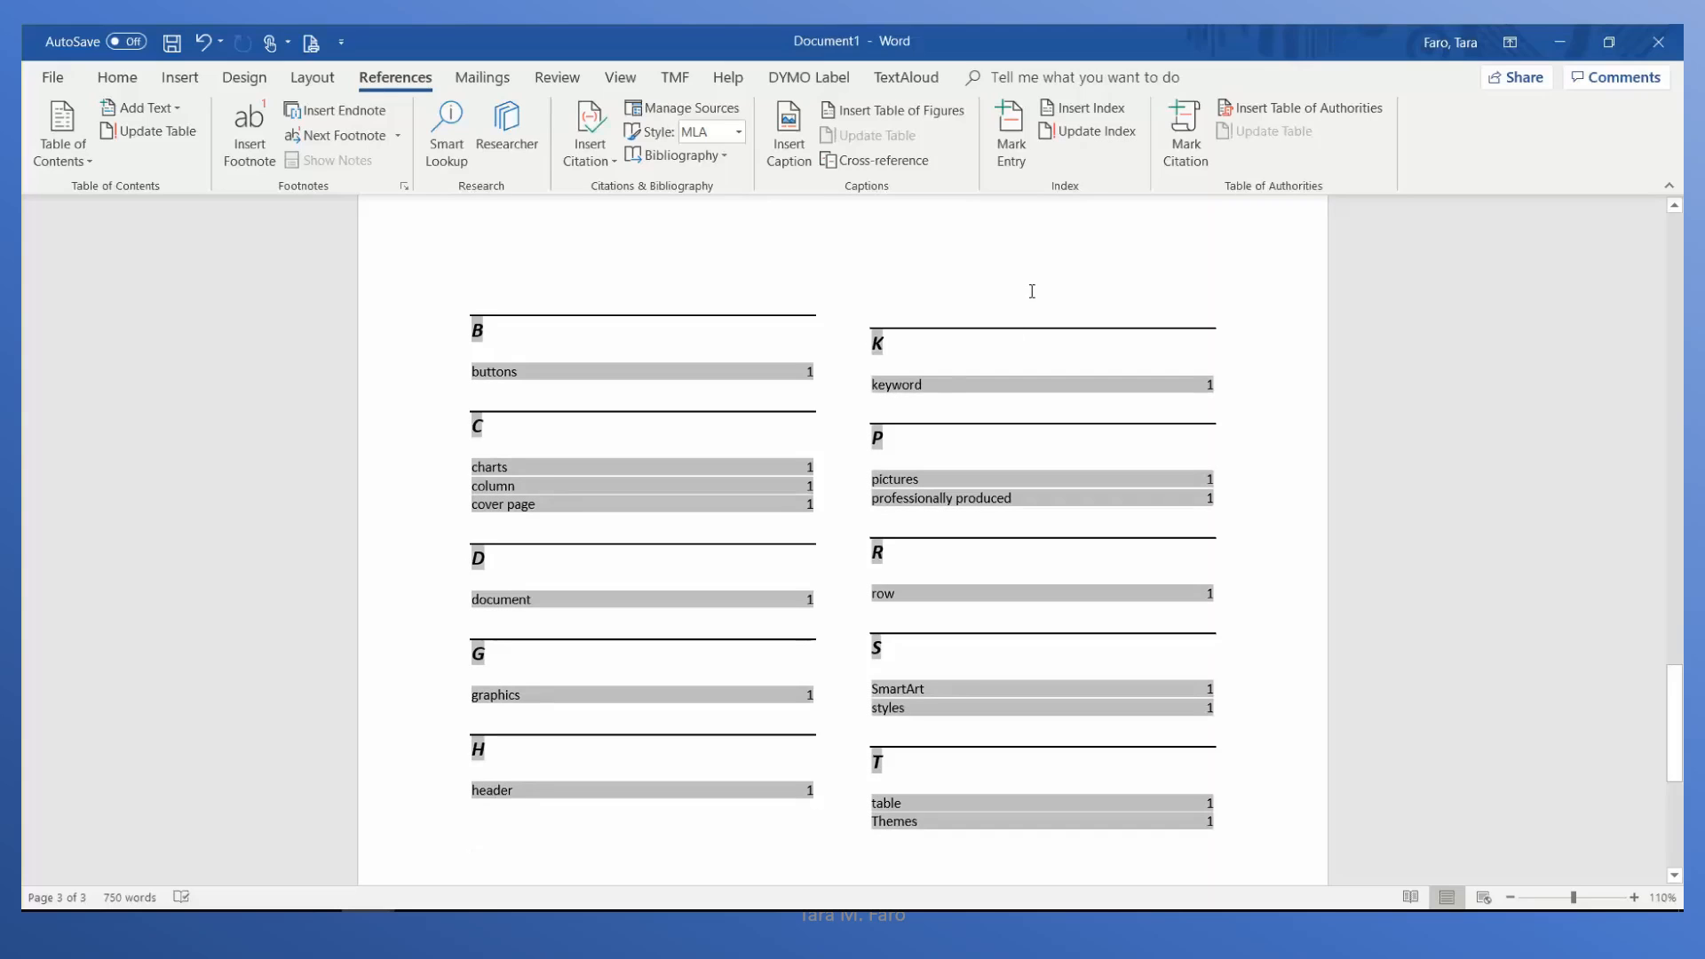
pyautogui.click(1101, 133)
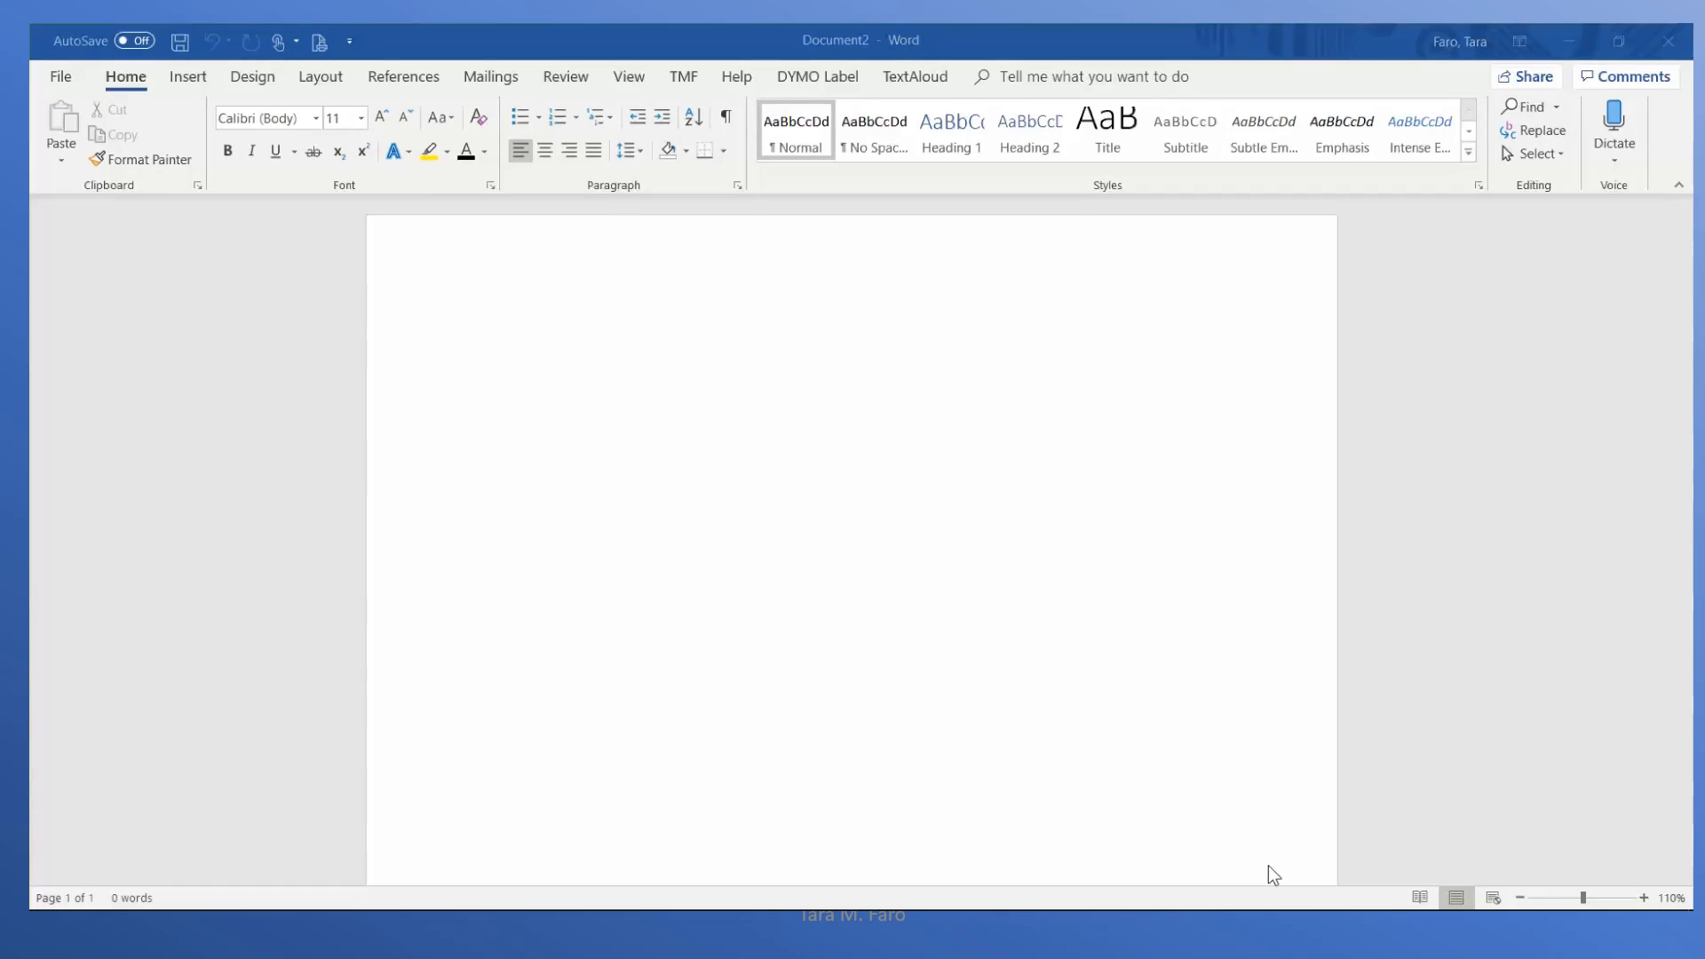
# - Search the online templates for new documents with the keyword "letter"
pyautogui.click(61, 78)
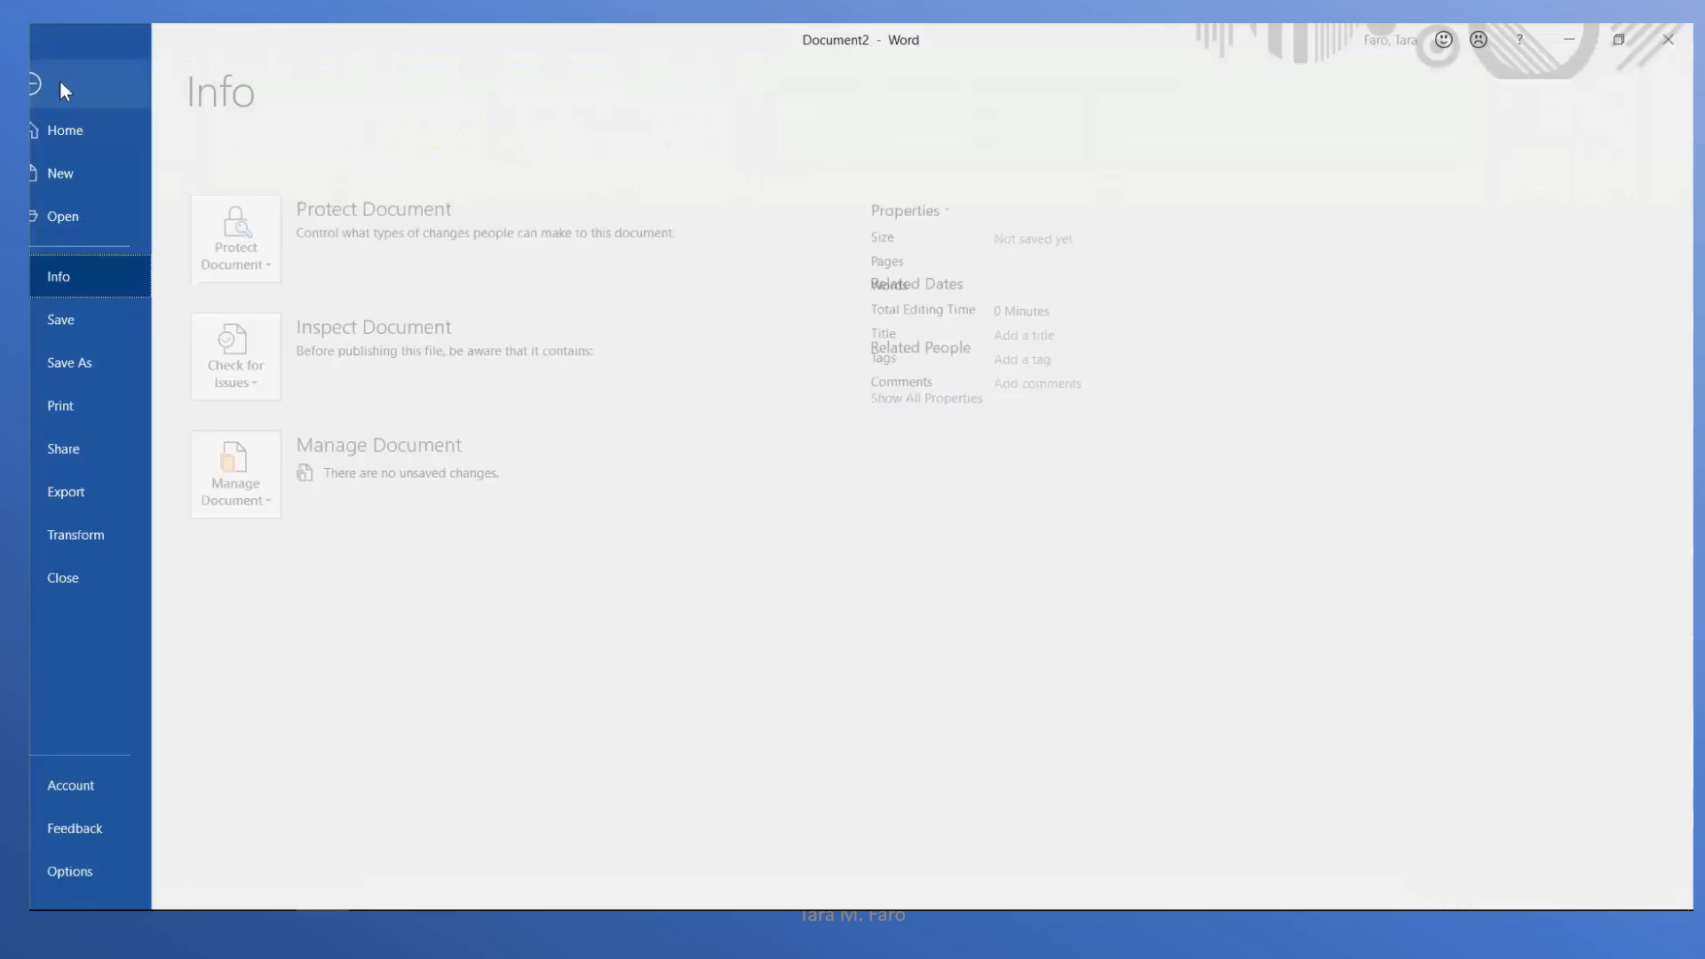
pyautogui.click(97, 172)
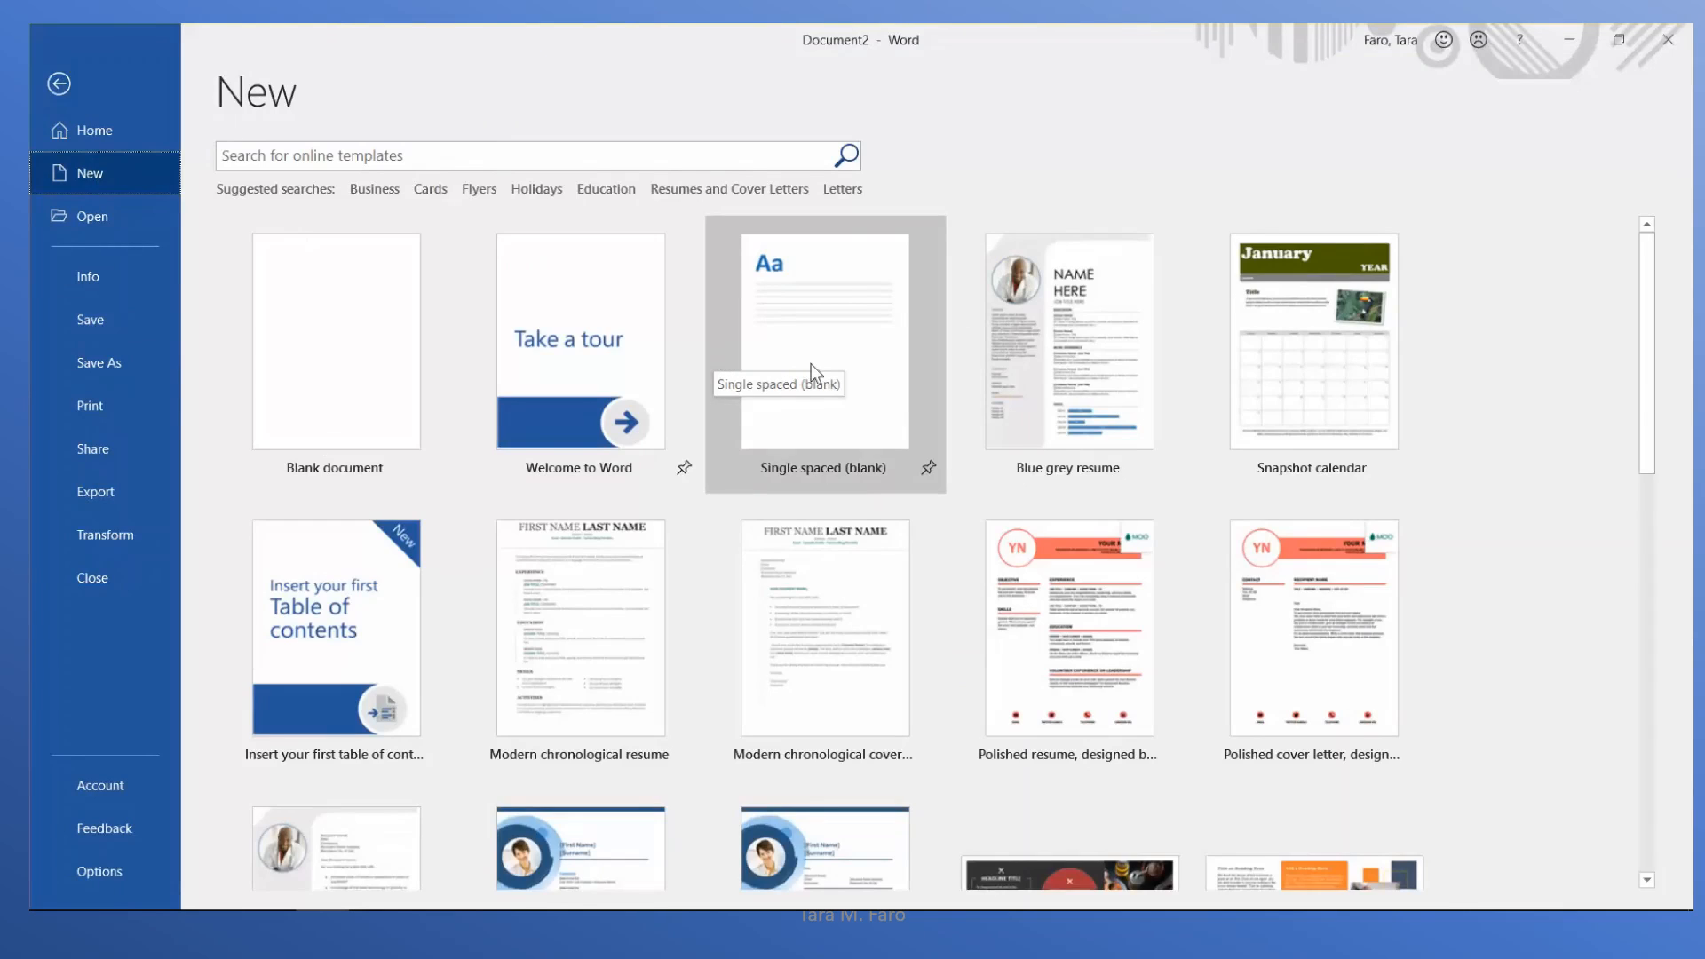
pyautogui.click(468, 159)
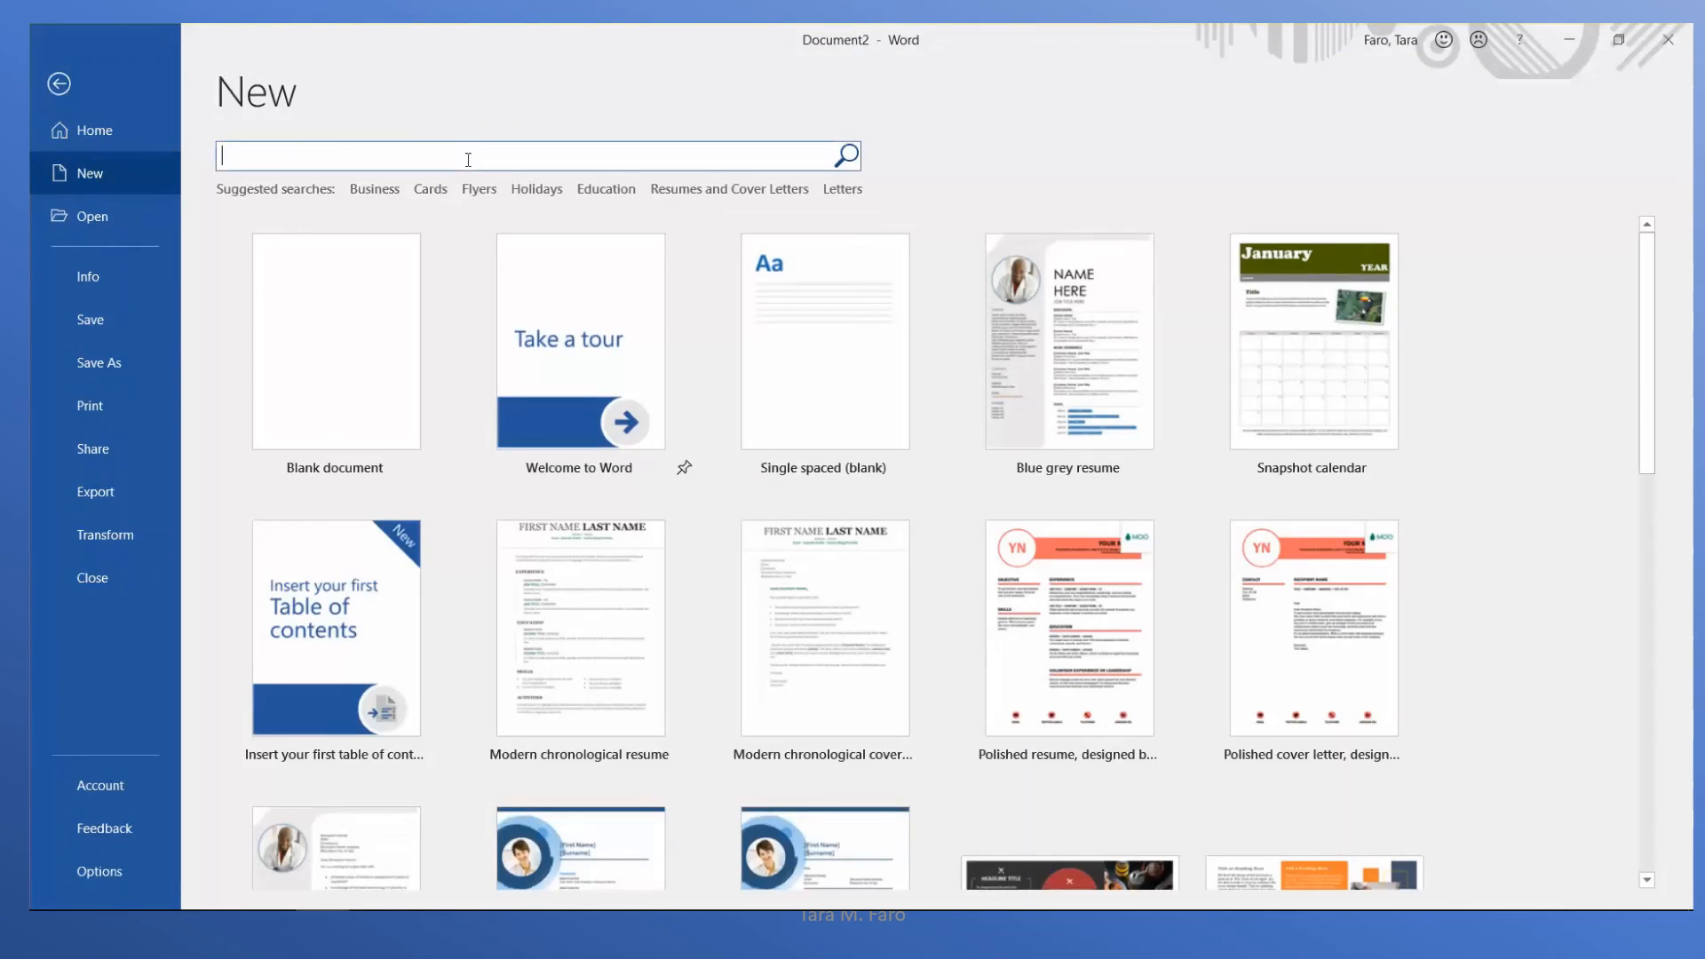
pyautogui.write('letter')
pyautogui.press('Return')
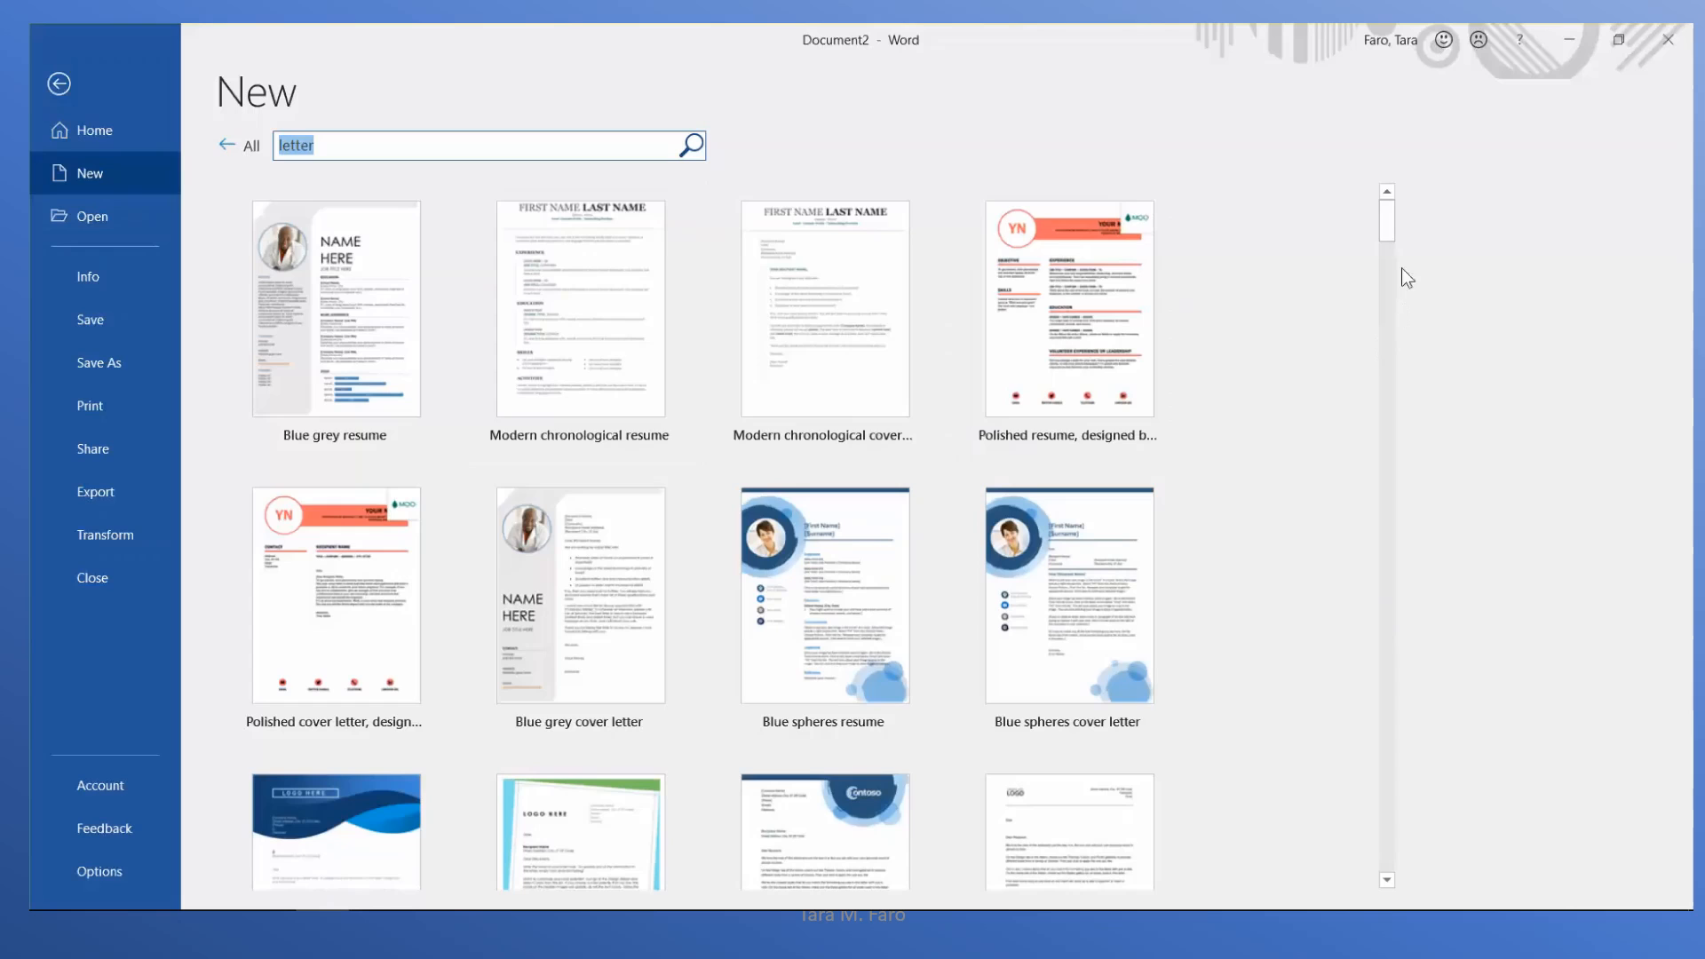
# - Create a new document from the Geometric letterhead template and toggle the display of its formatting marks
pyautogui.moveTo(1388, 231); pyautogui.dragTo(1388, 260)
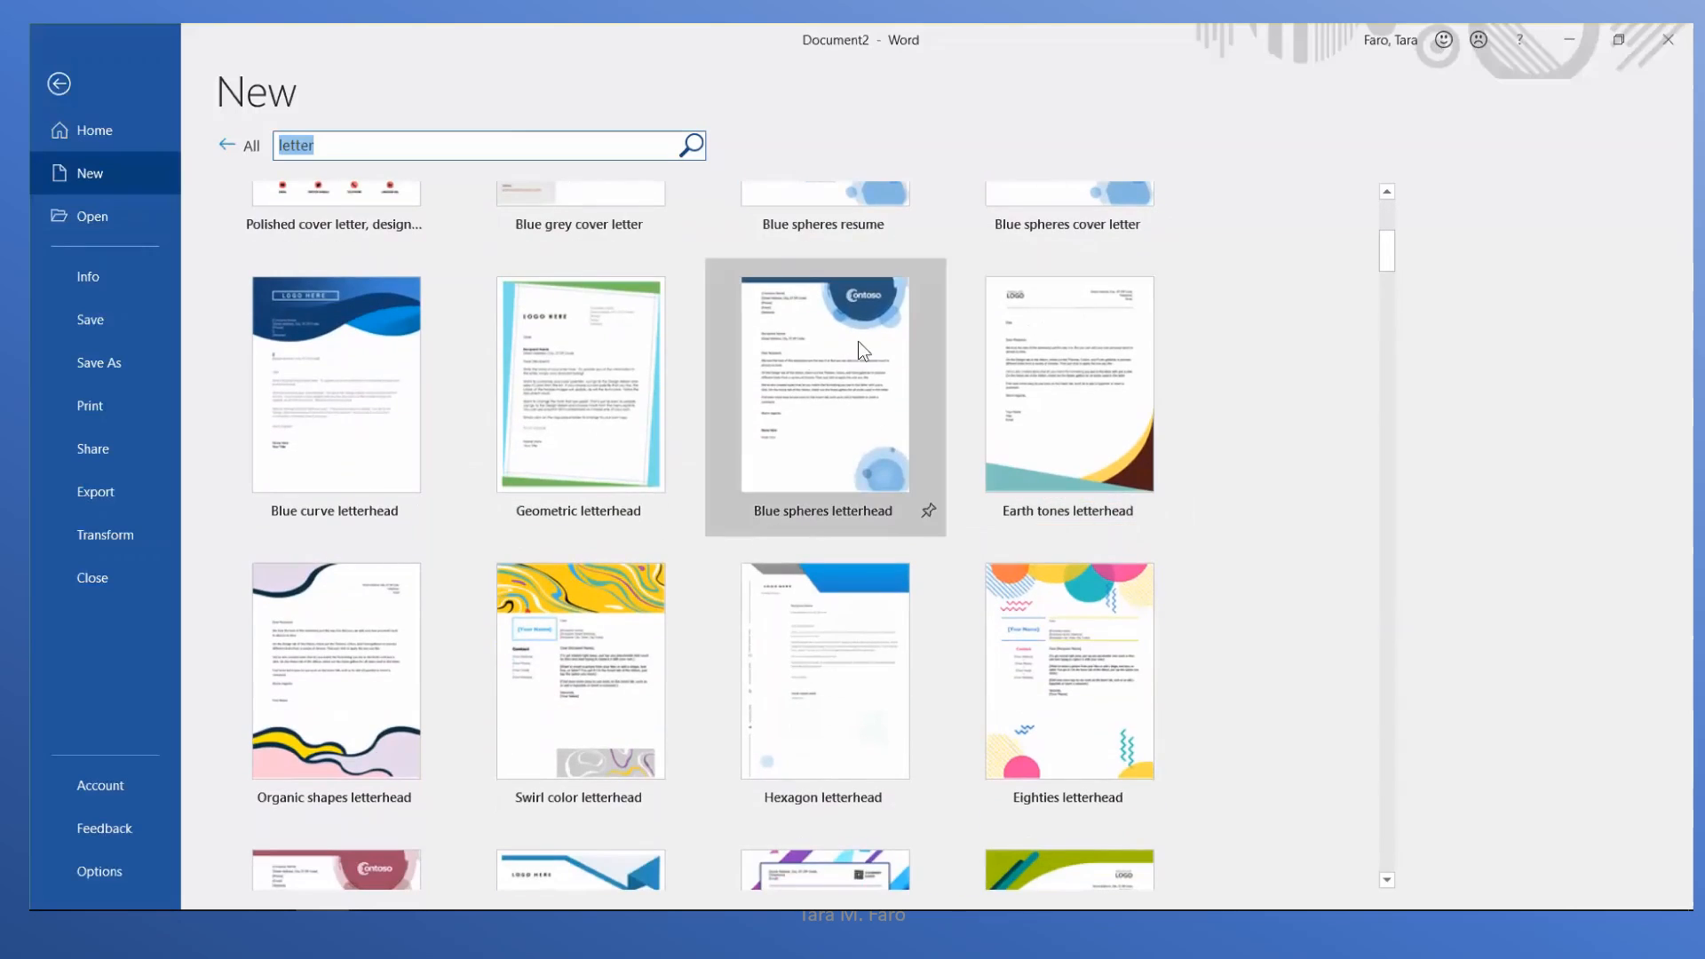
pyautogui.click(581, 381)
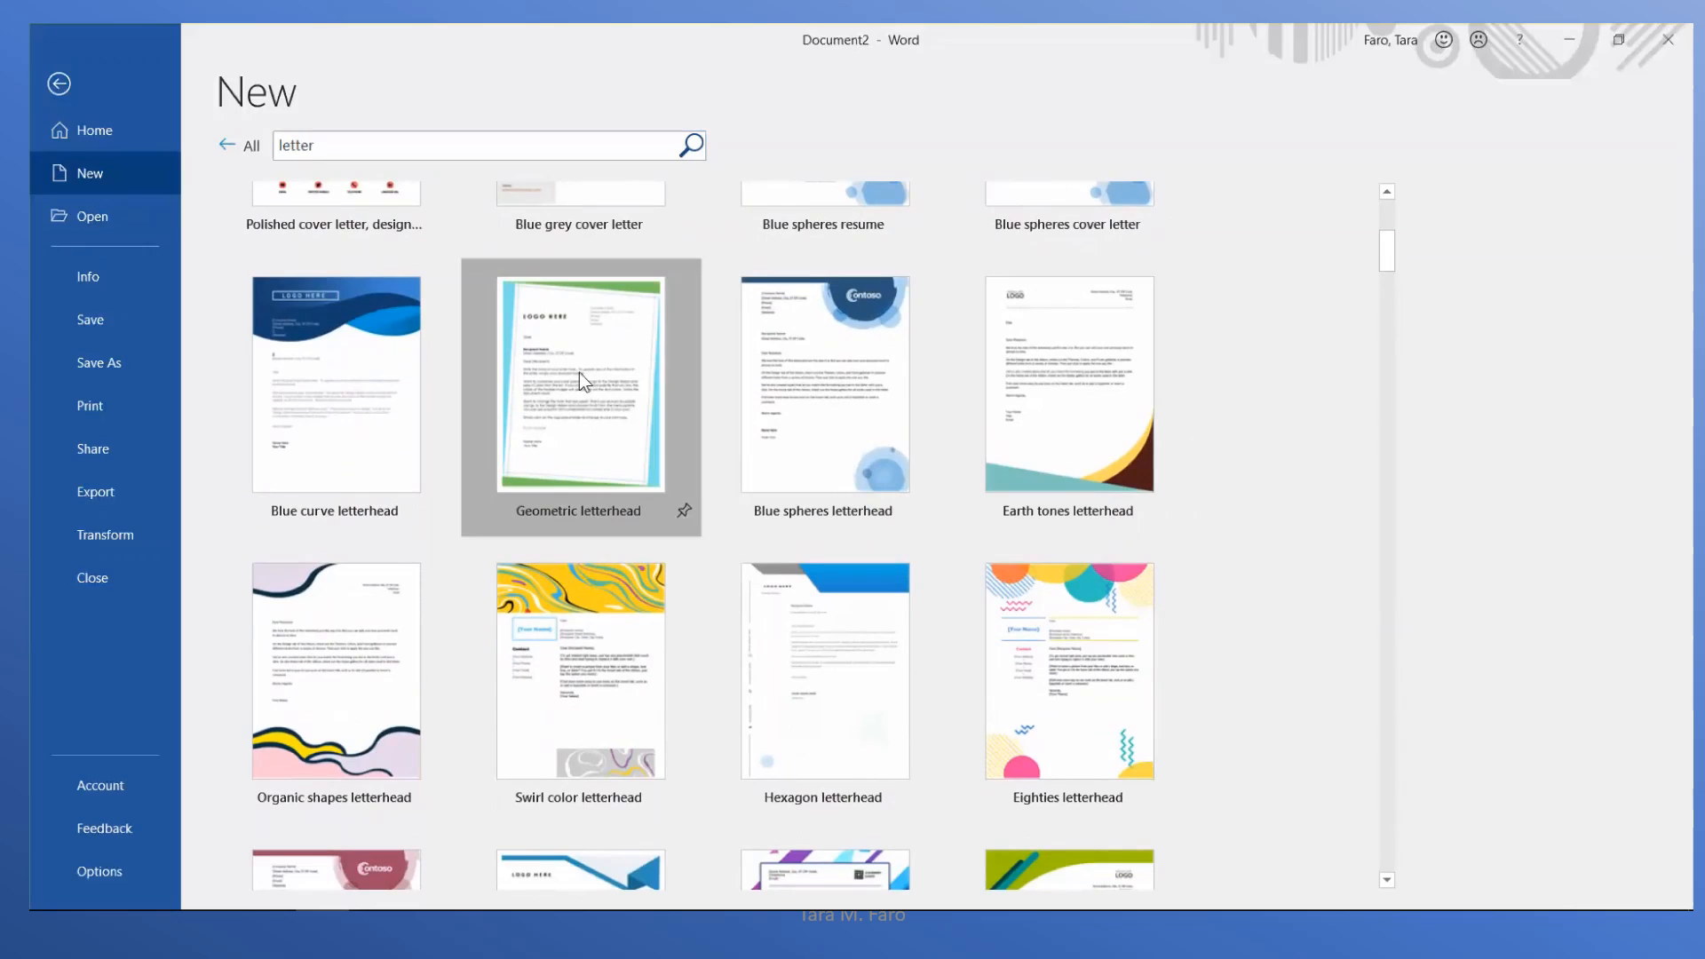
pyautogui.click(1015, 543)
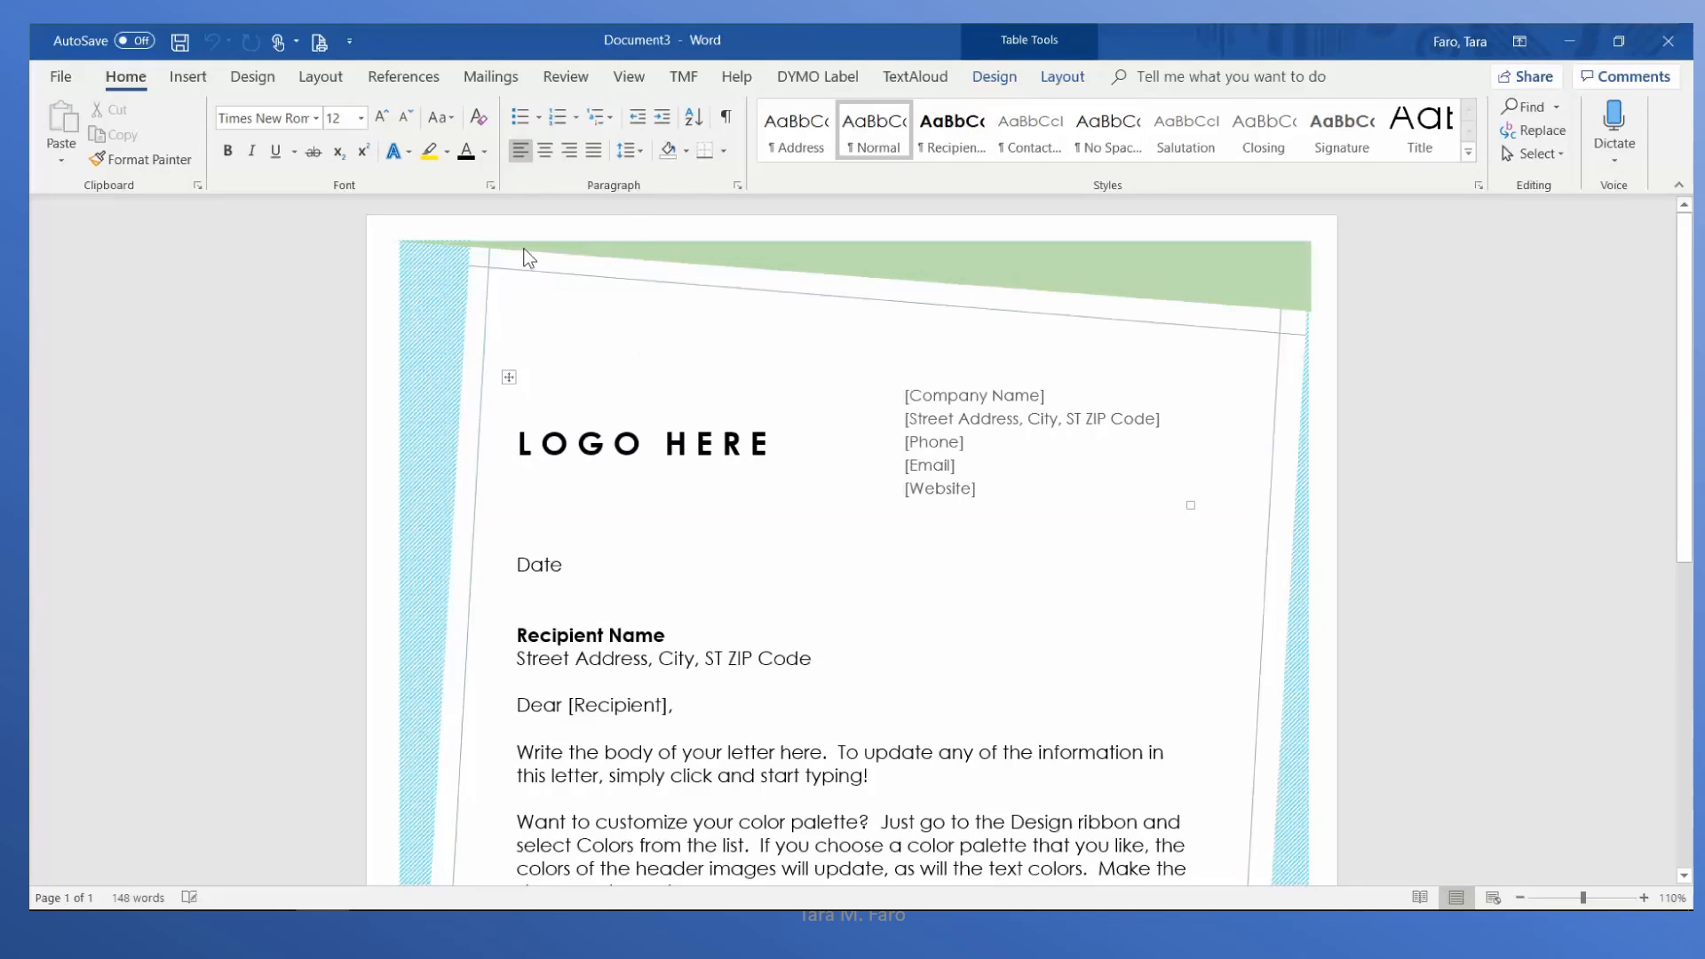
pyautogui.click(726, 118)
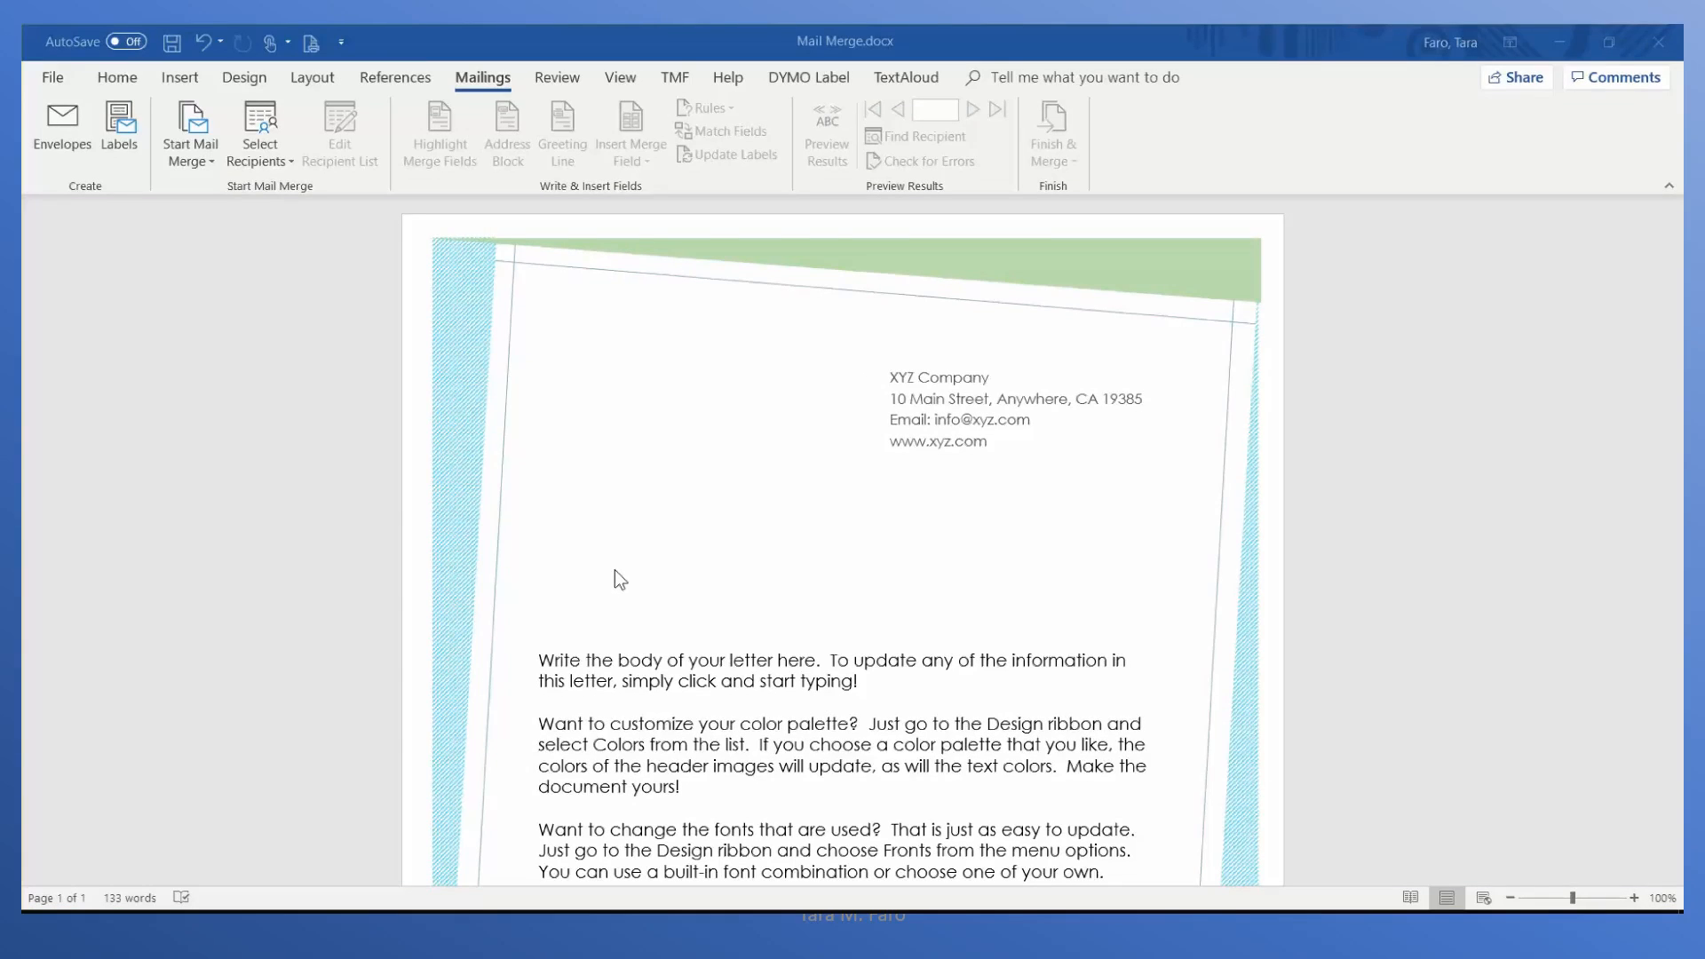
# - Start a mail merge of the Letters type in the Mail Merge.docx letter
pyautogui.click(197, 165)
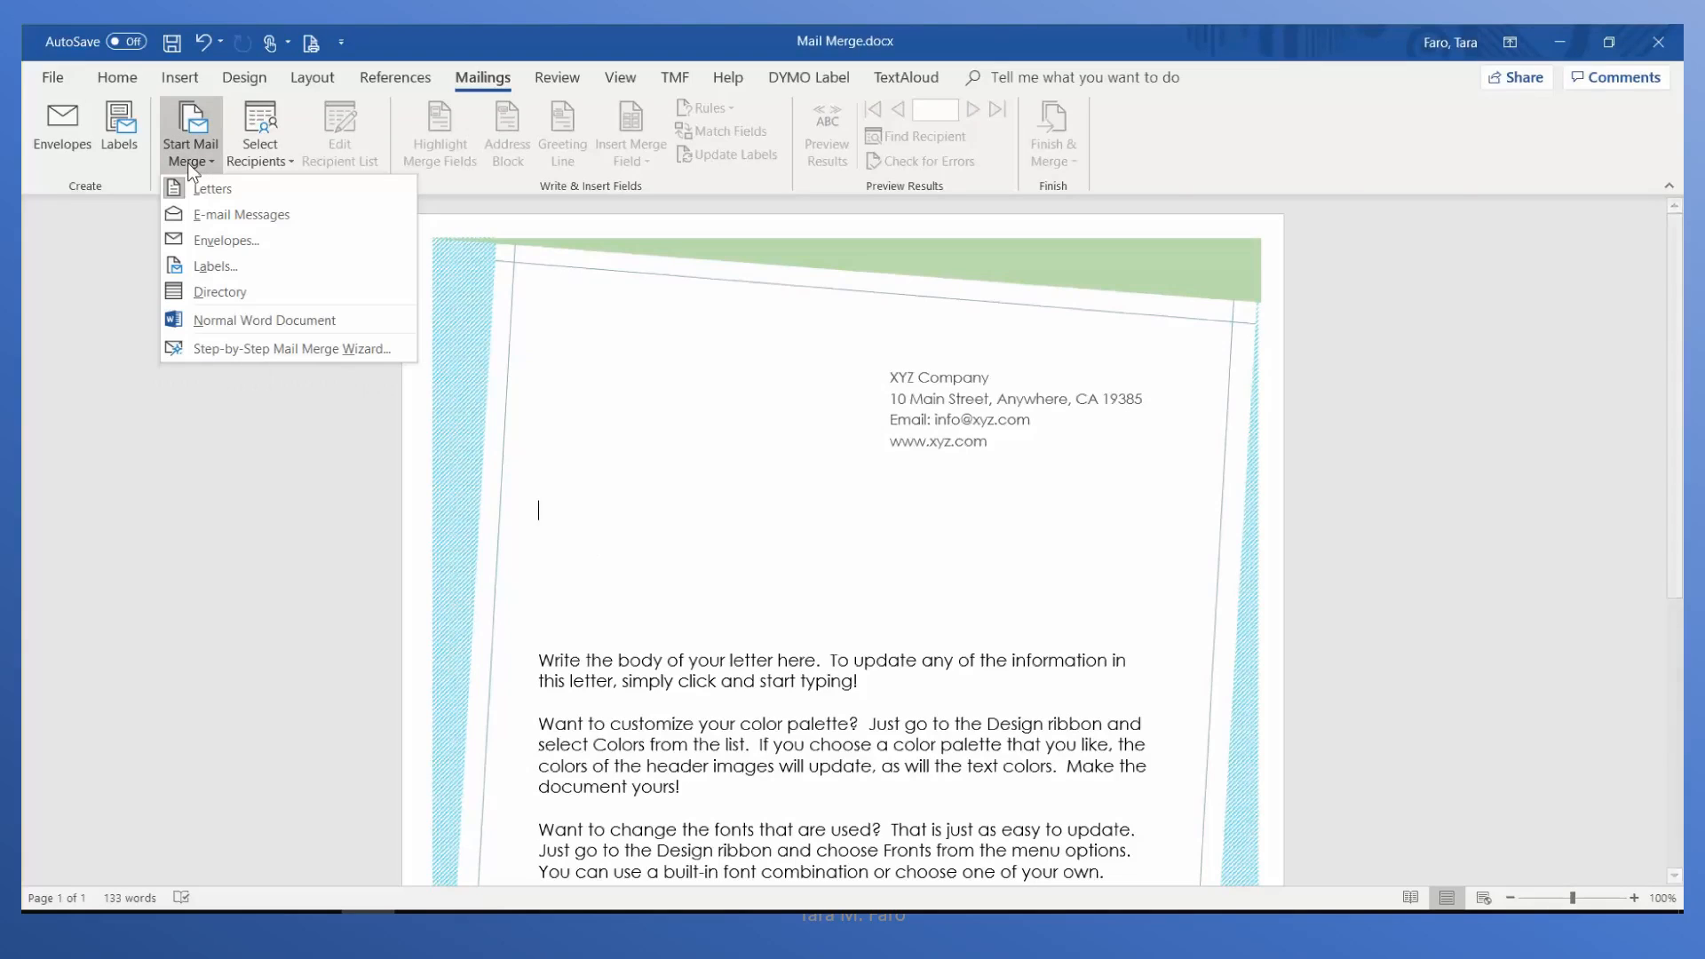
pyautogui.click(257, 189)
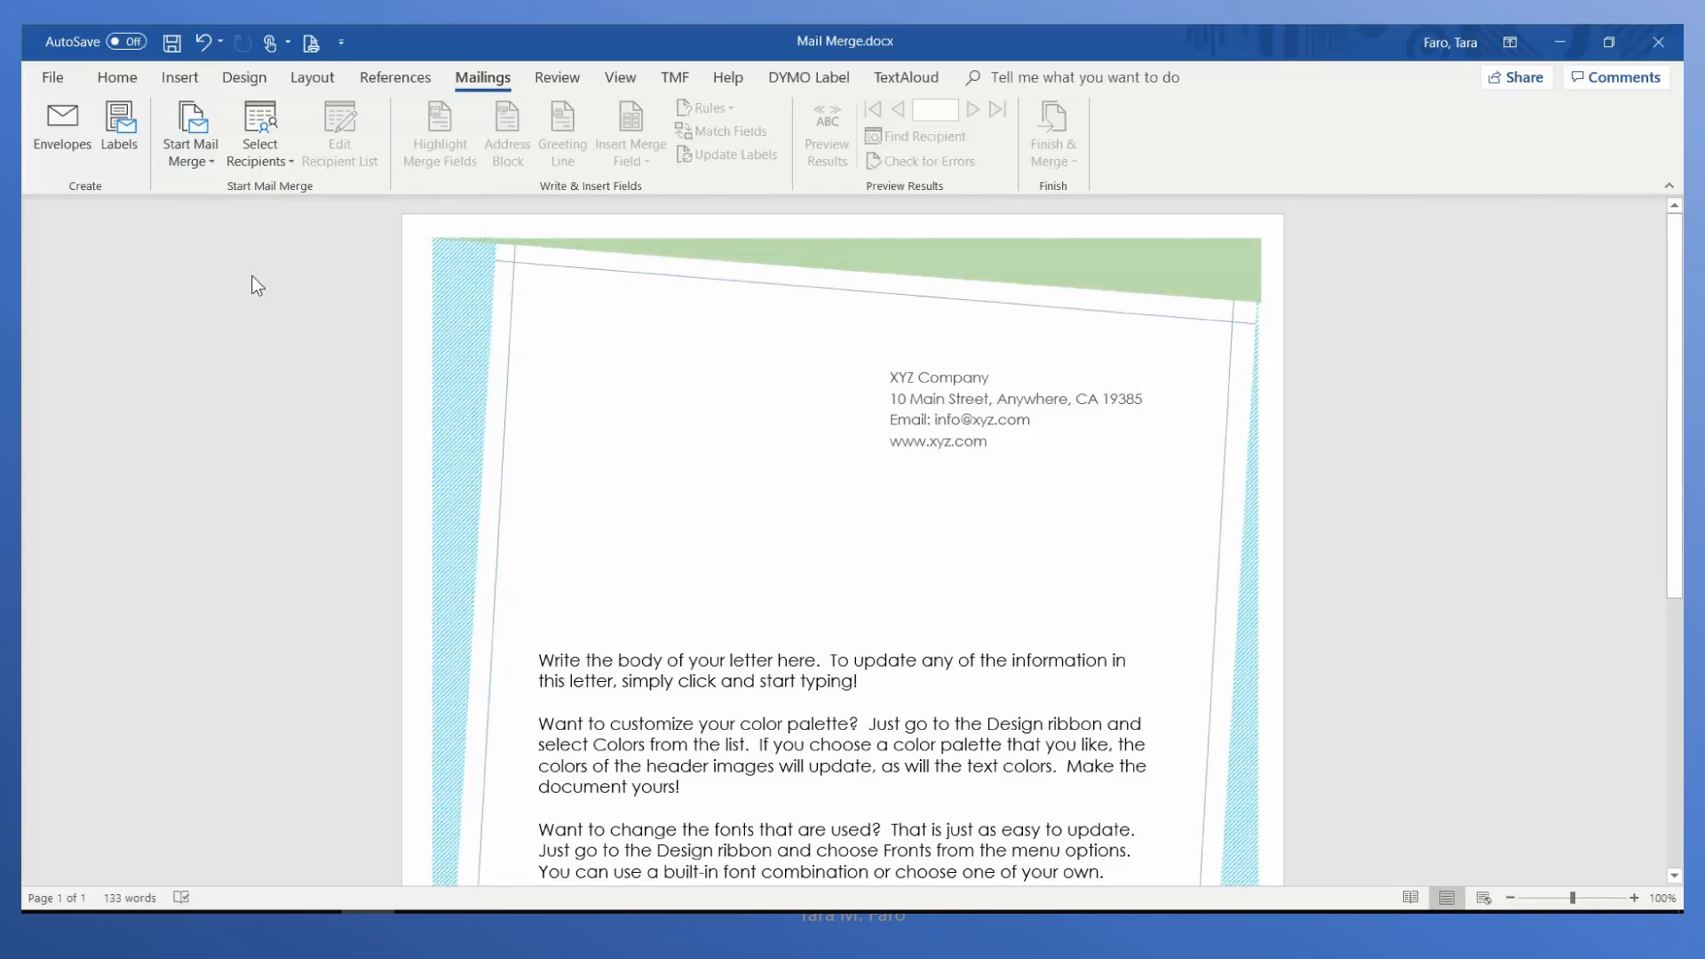
pyautogui.click(269, 151)
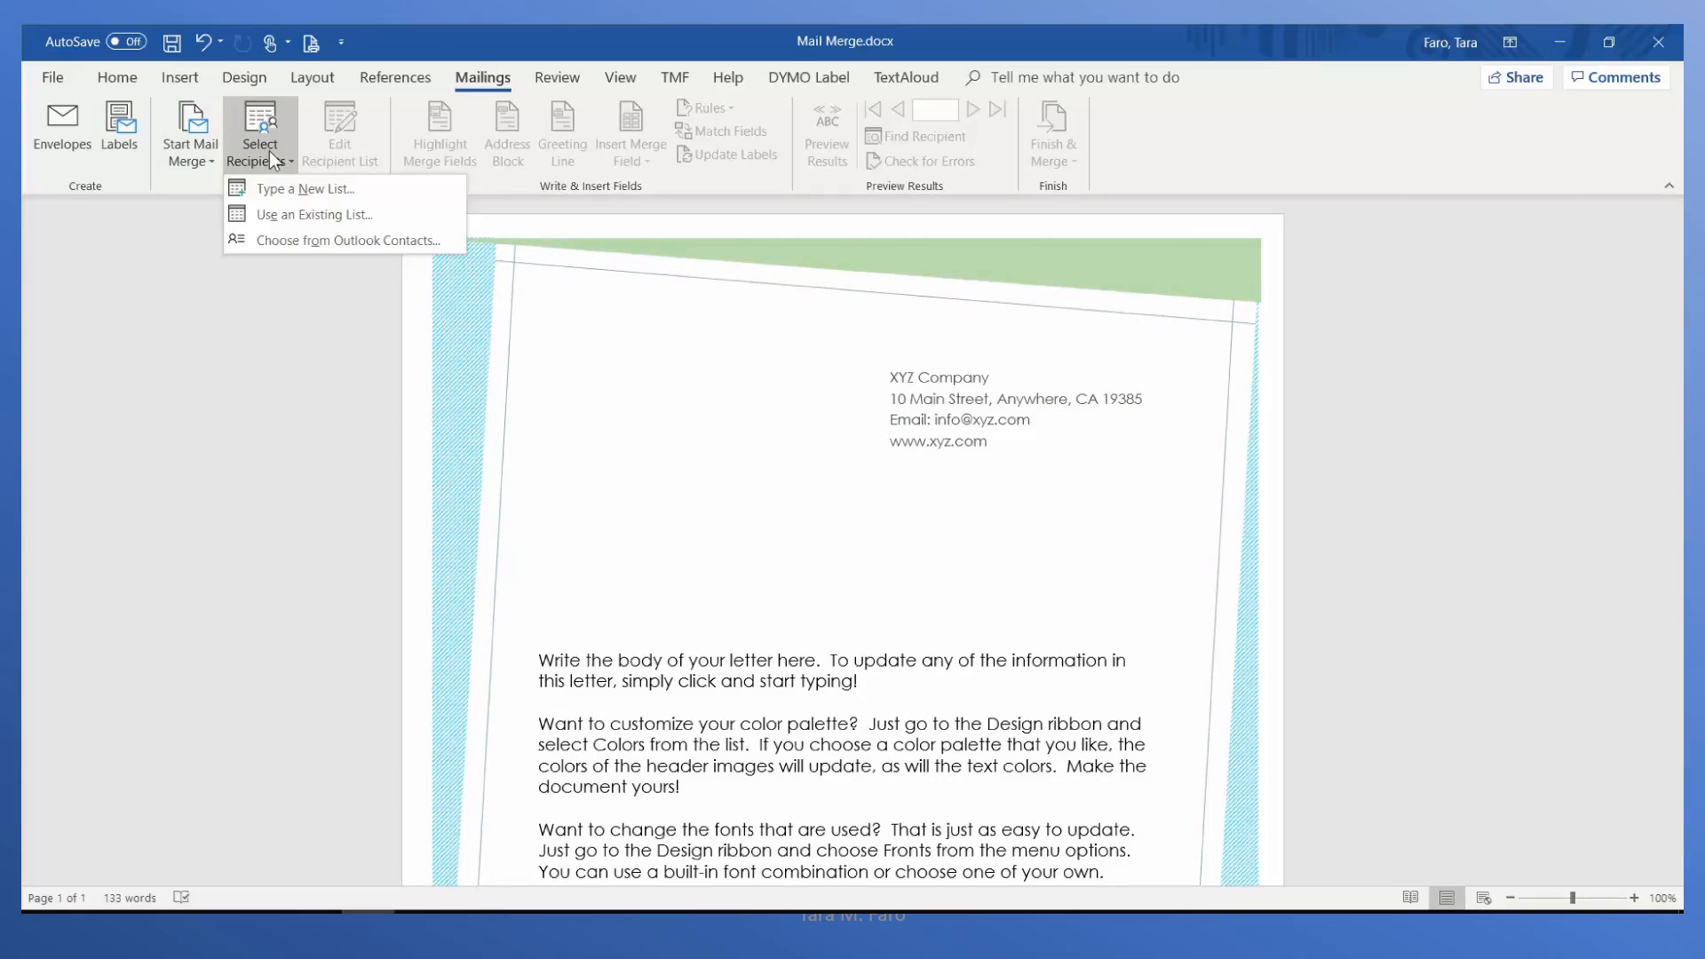
pyautogui.click(386, 221)
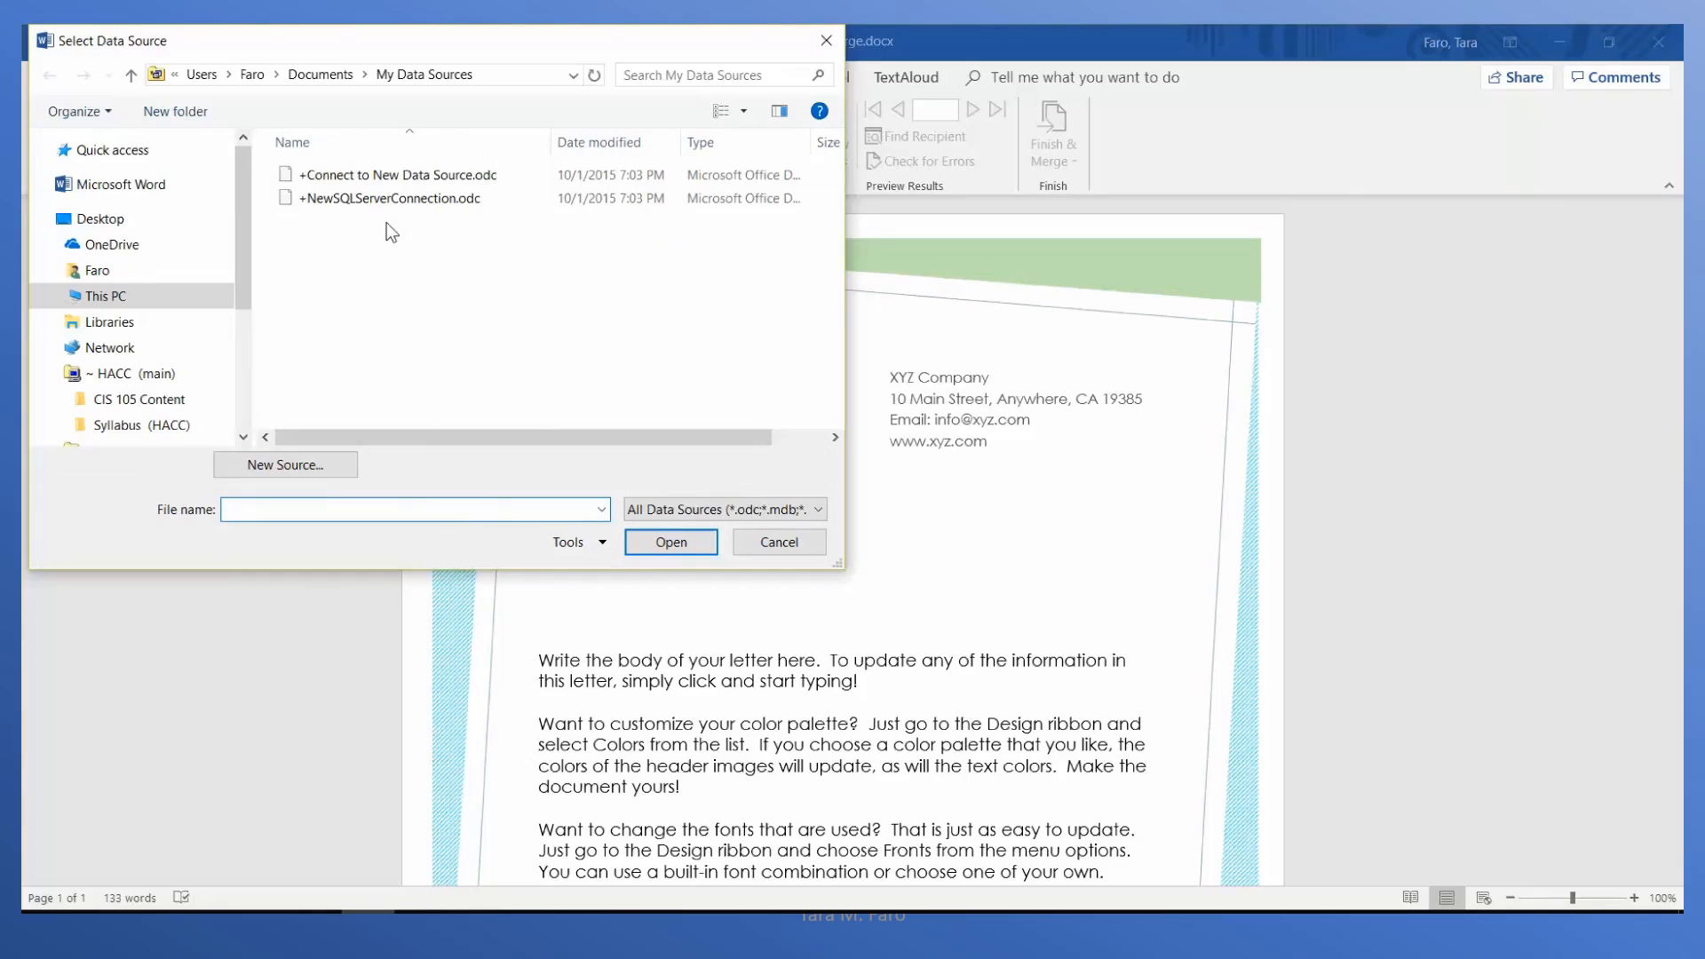
pyautogui.click(808, 551)
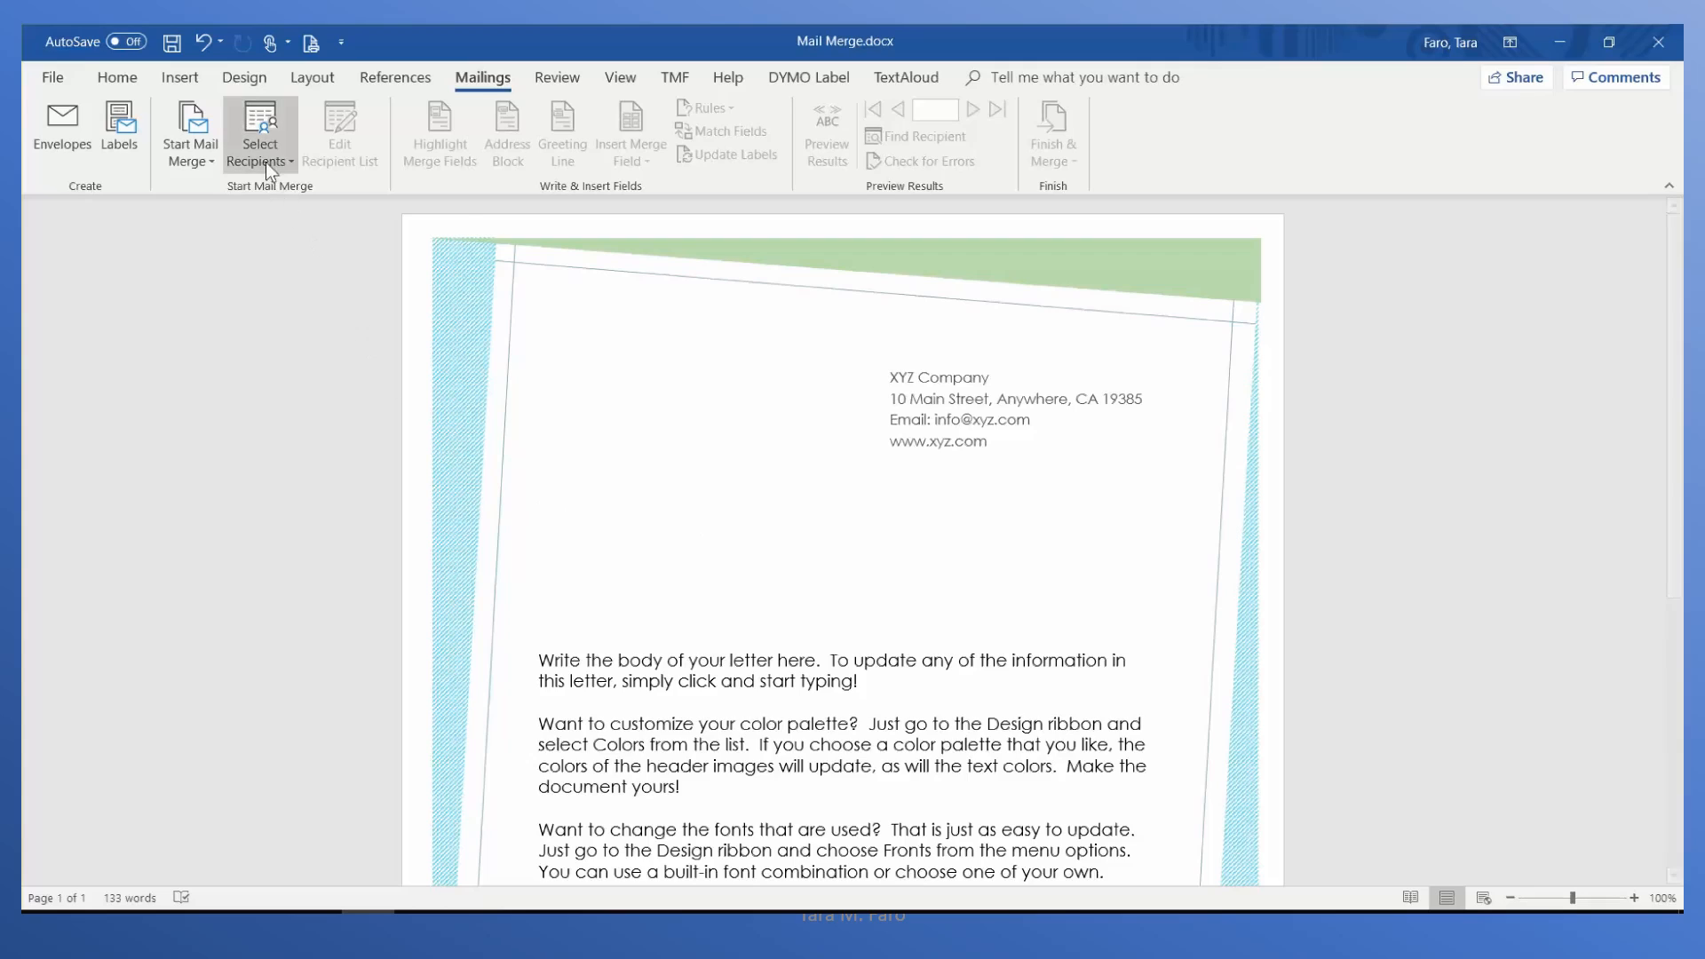
# - Start a new typed list of recipients for the mail merge letter
pyautogui.click(265, 160)
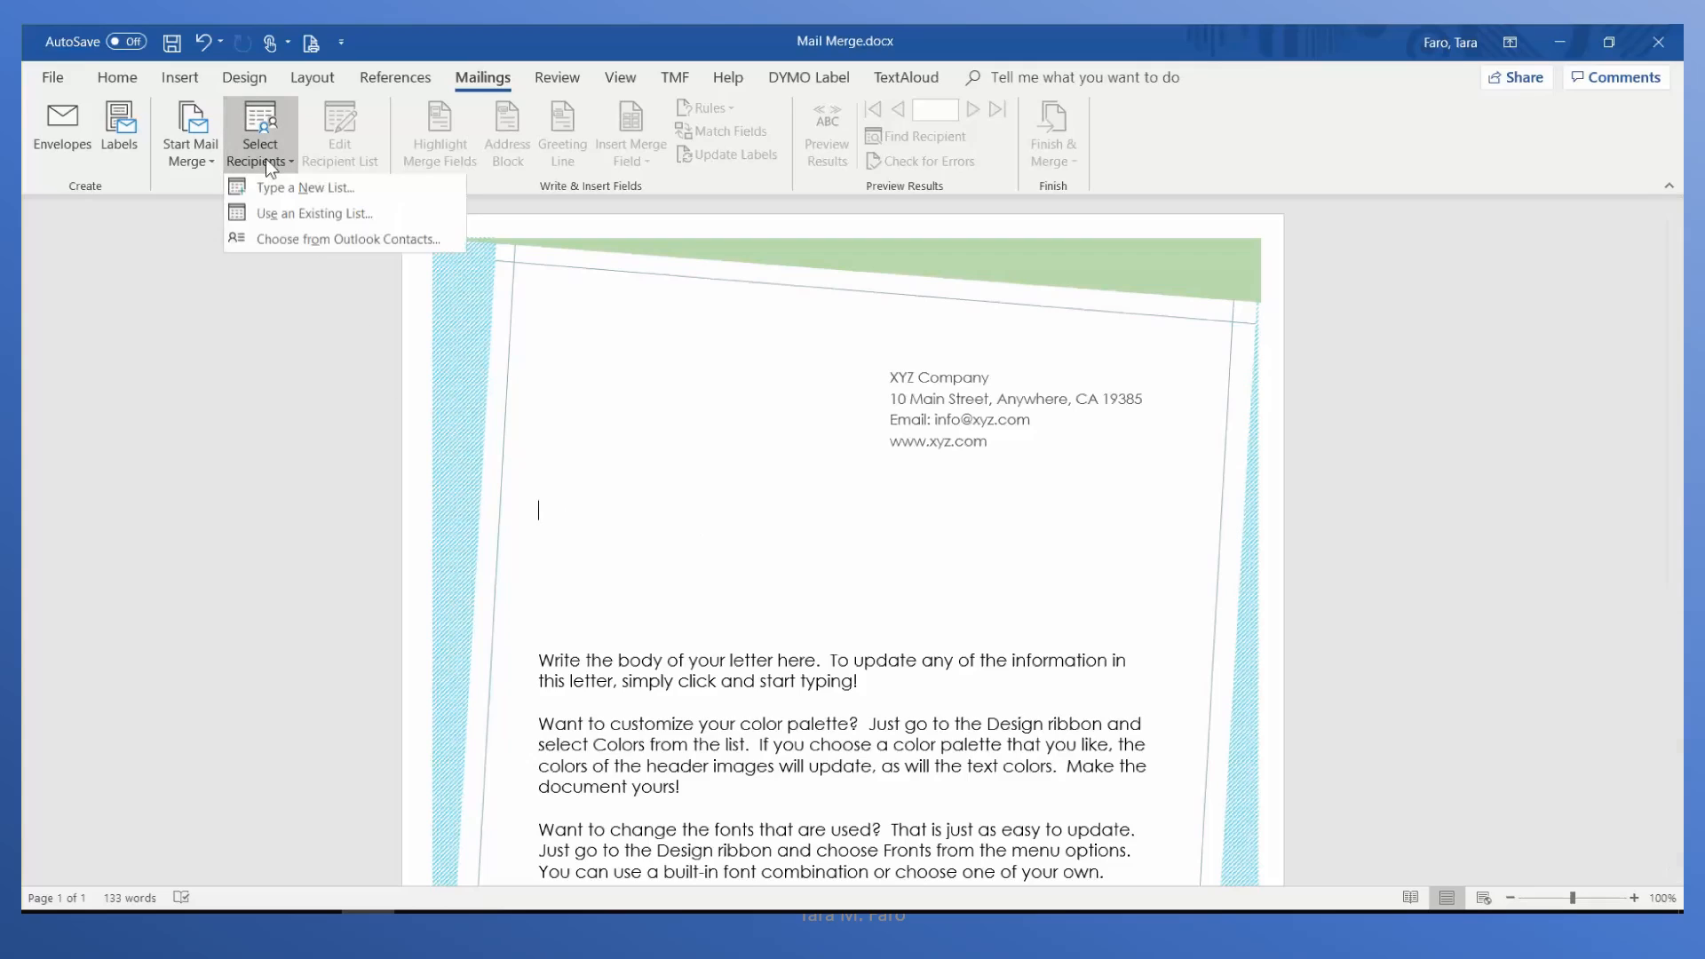
pyautogui.click(399, 200)
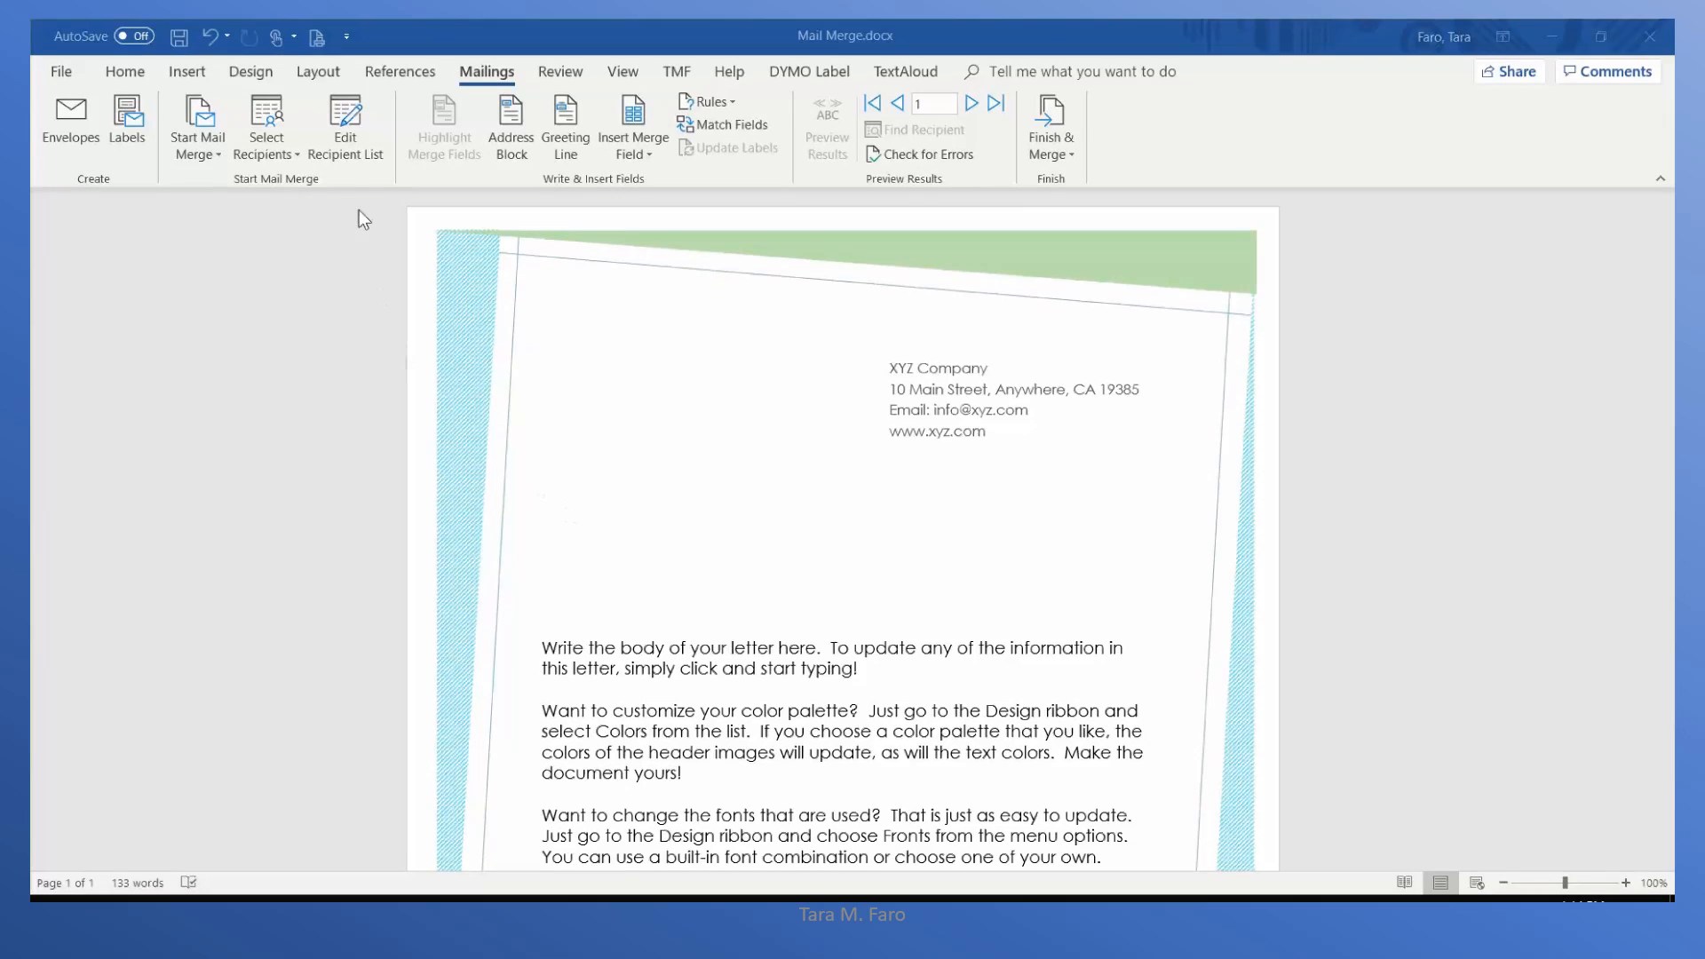
# - Review the entries of the Recipients.mdb data source, save the recipient list and examine the recipient checkboxes
pyautogui.click(346, 153)
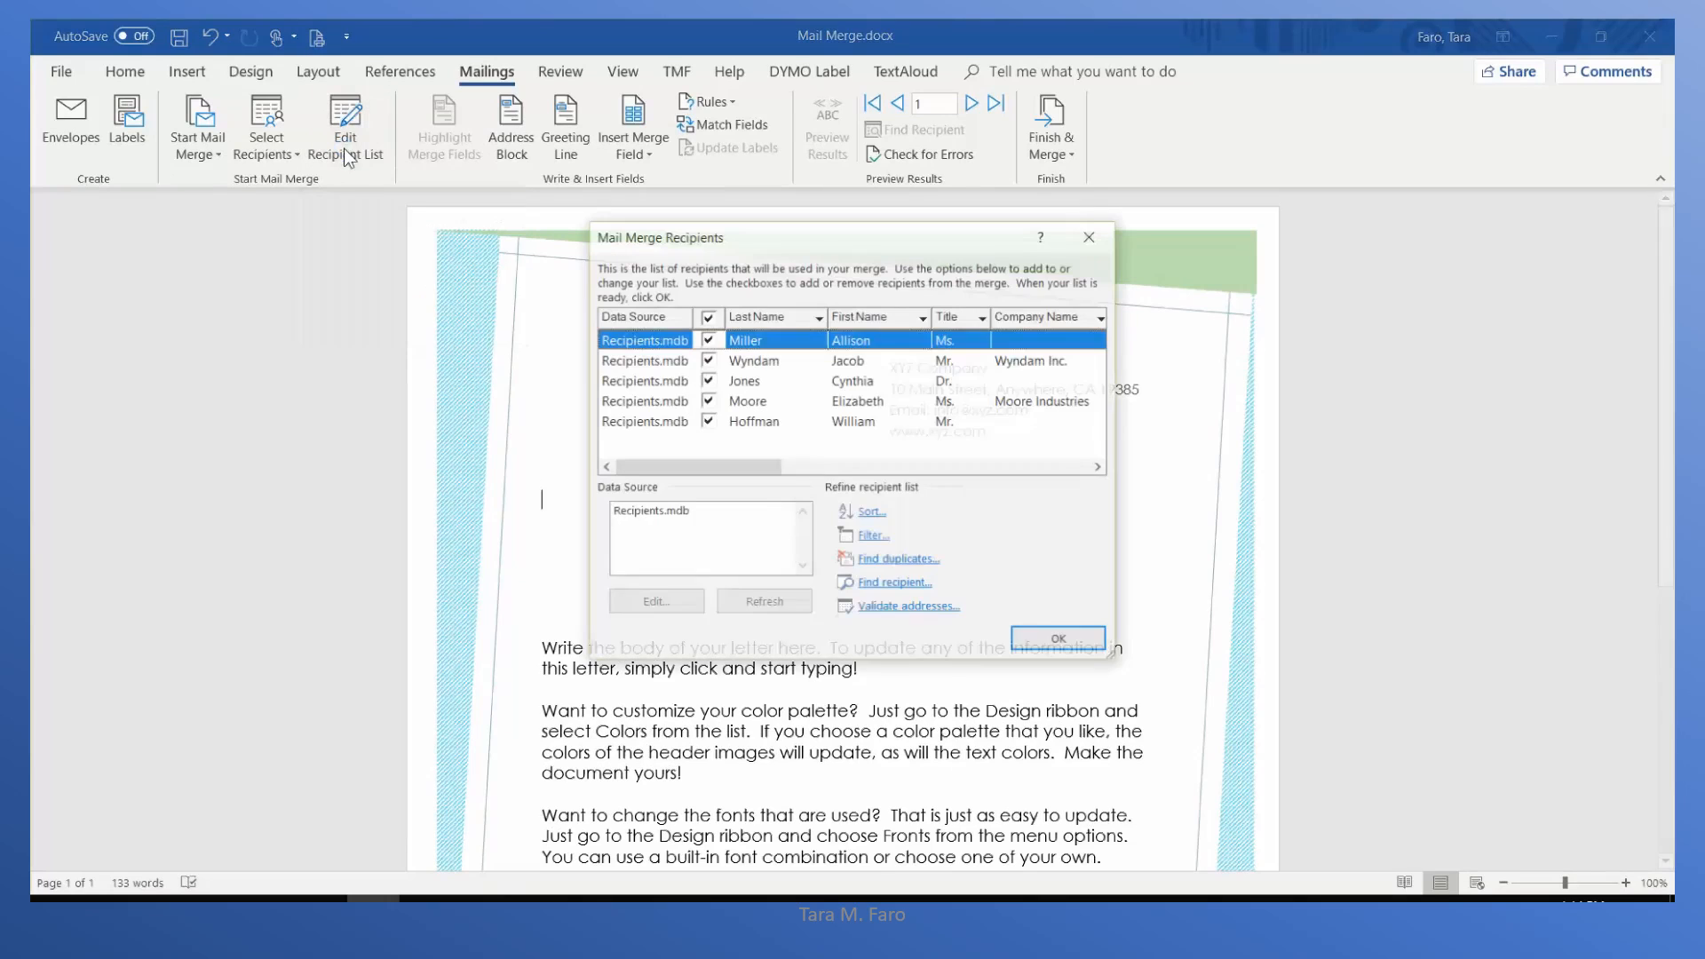
pyautogui.click(656, 513)
pyautogui.click(656, 603)
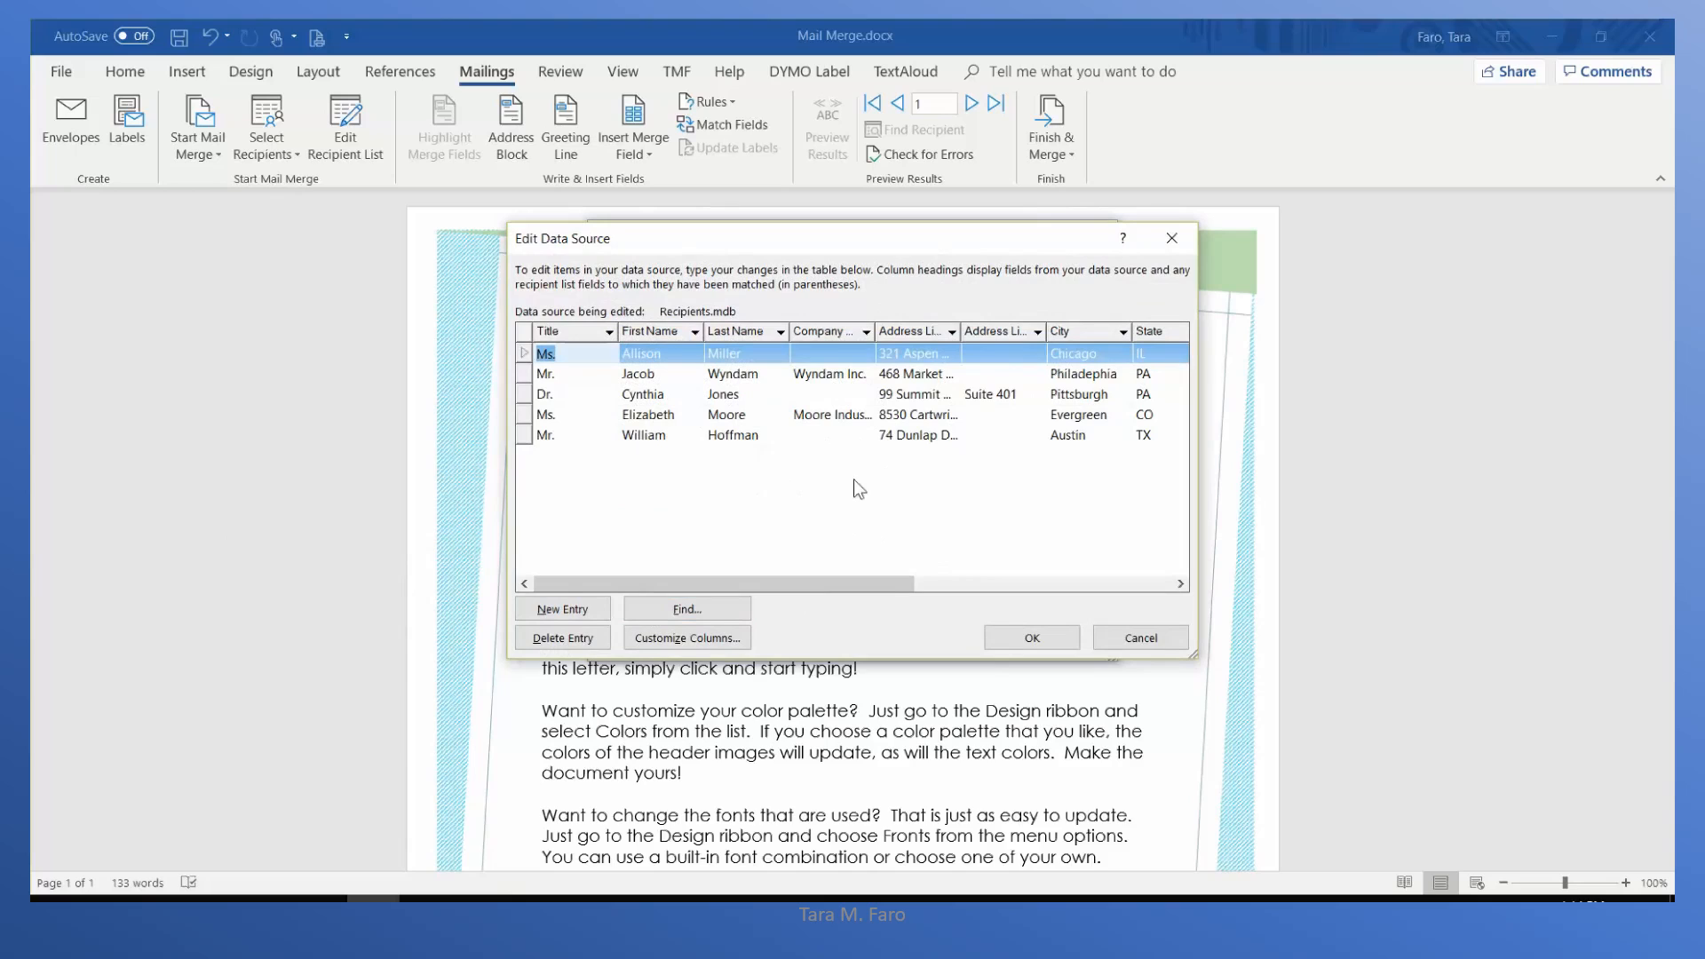
pyautogui.click(1031, 638)
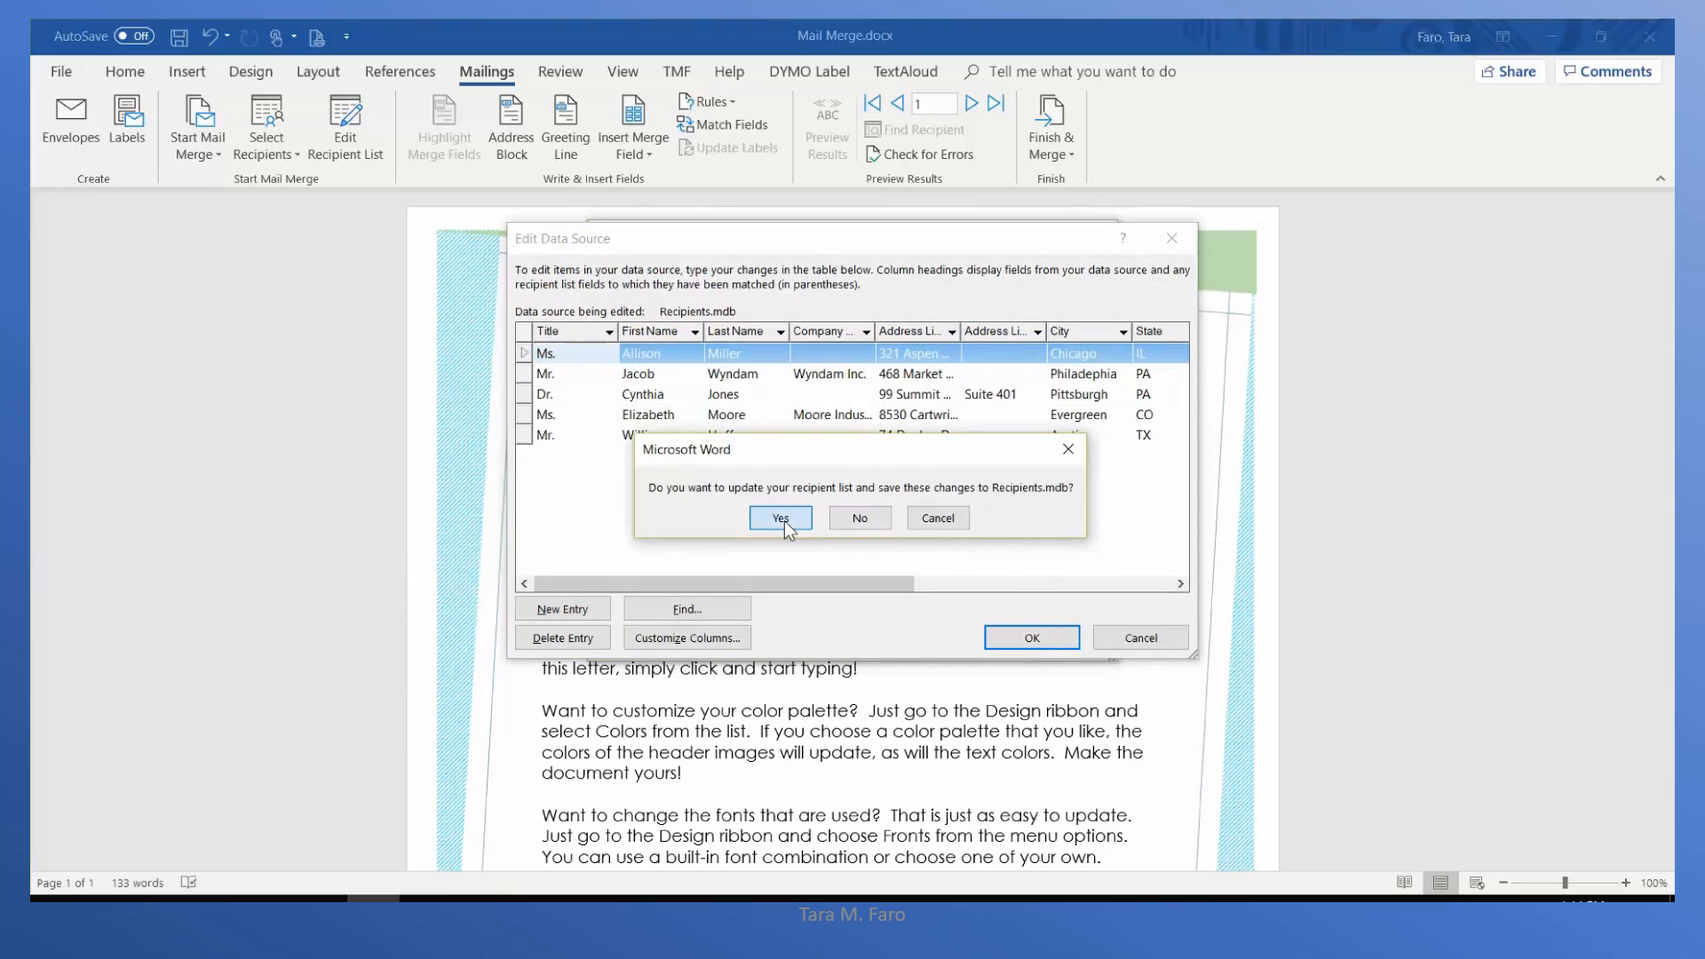
pyautogui.click(785, 522)
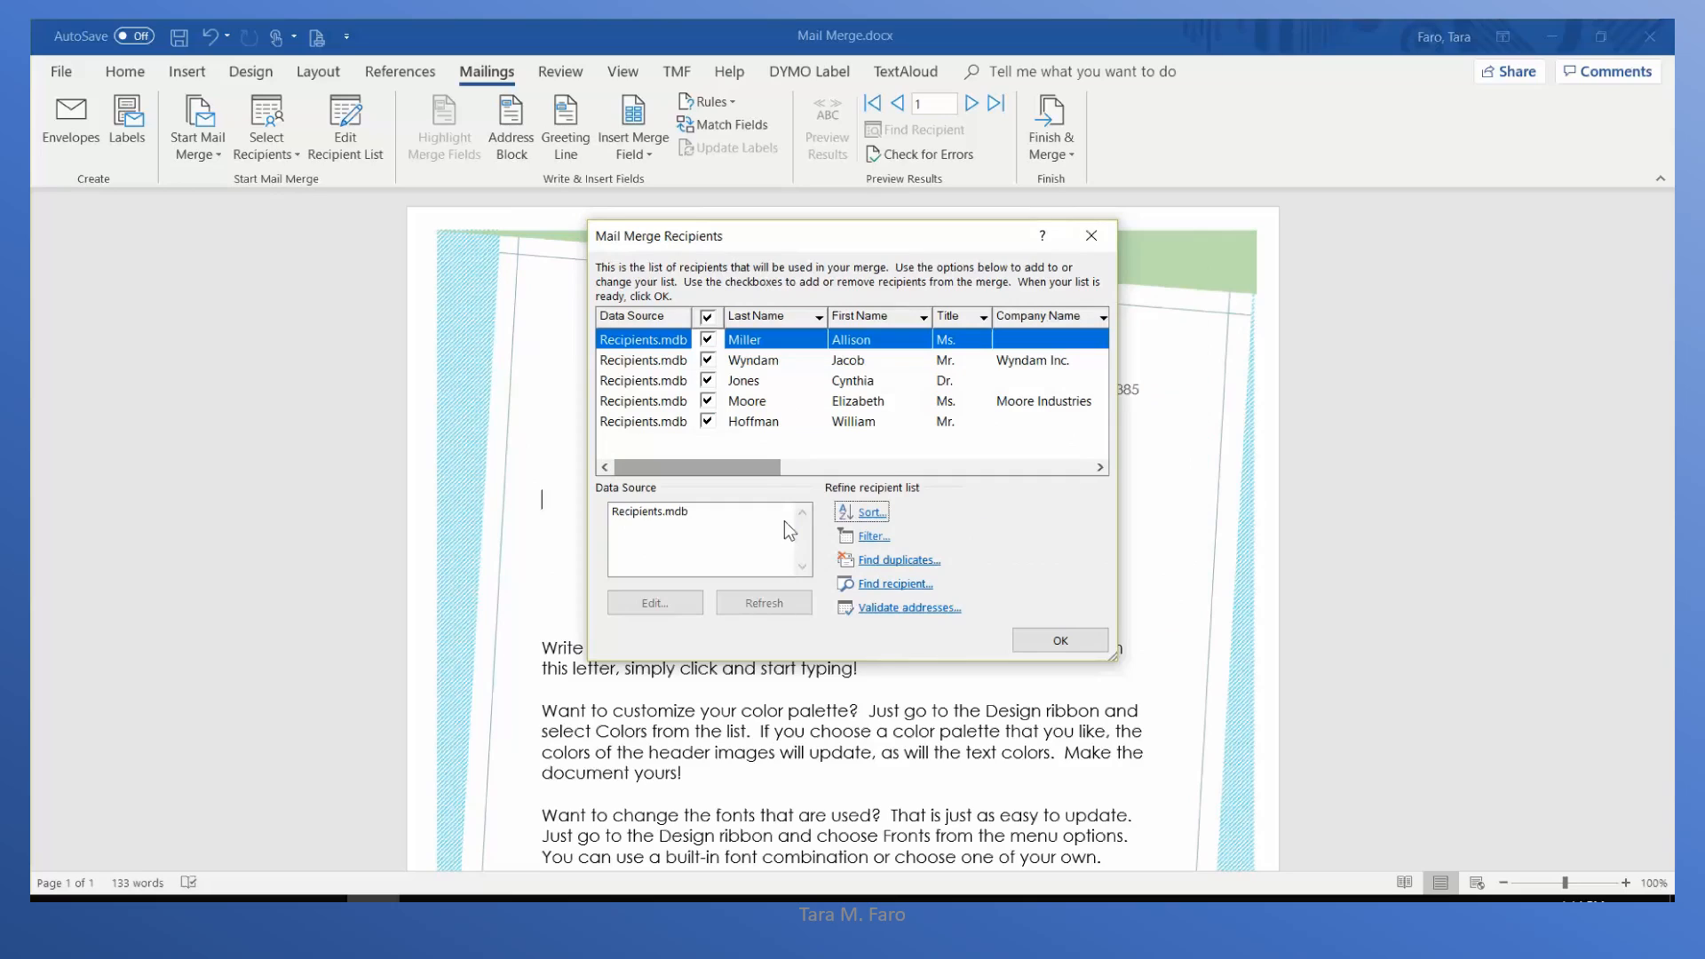
pyautogui.click(709, 360)
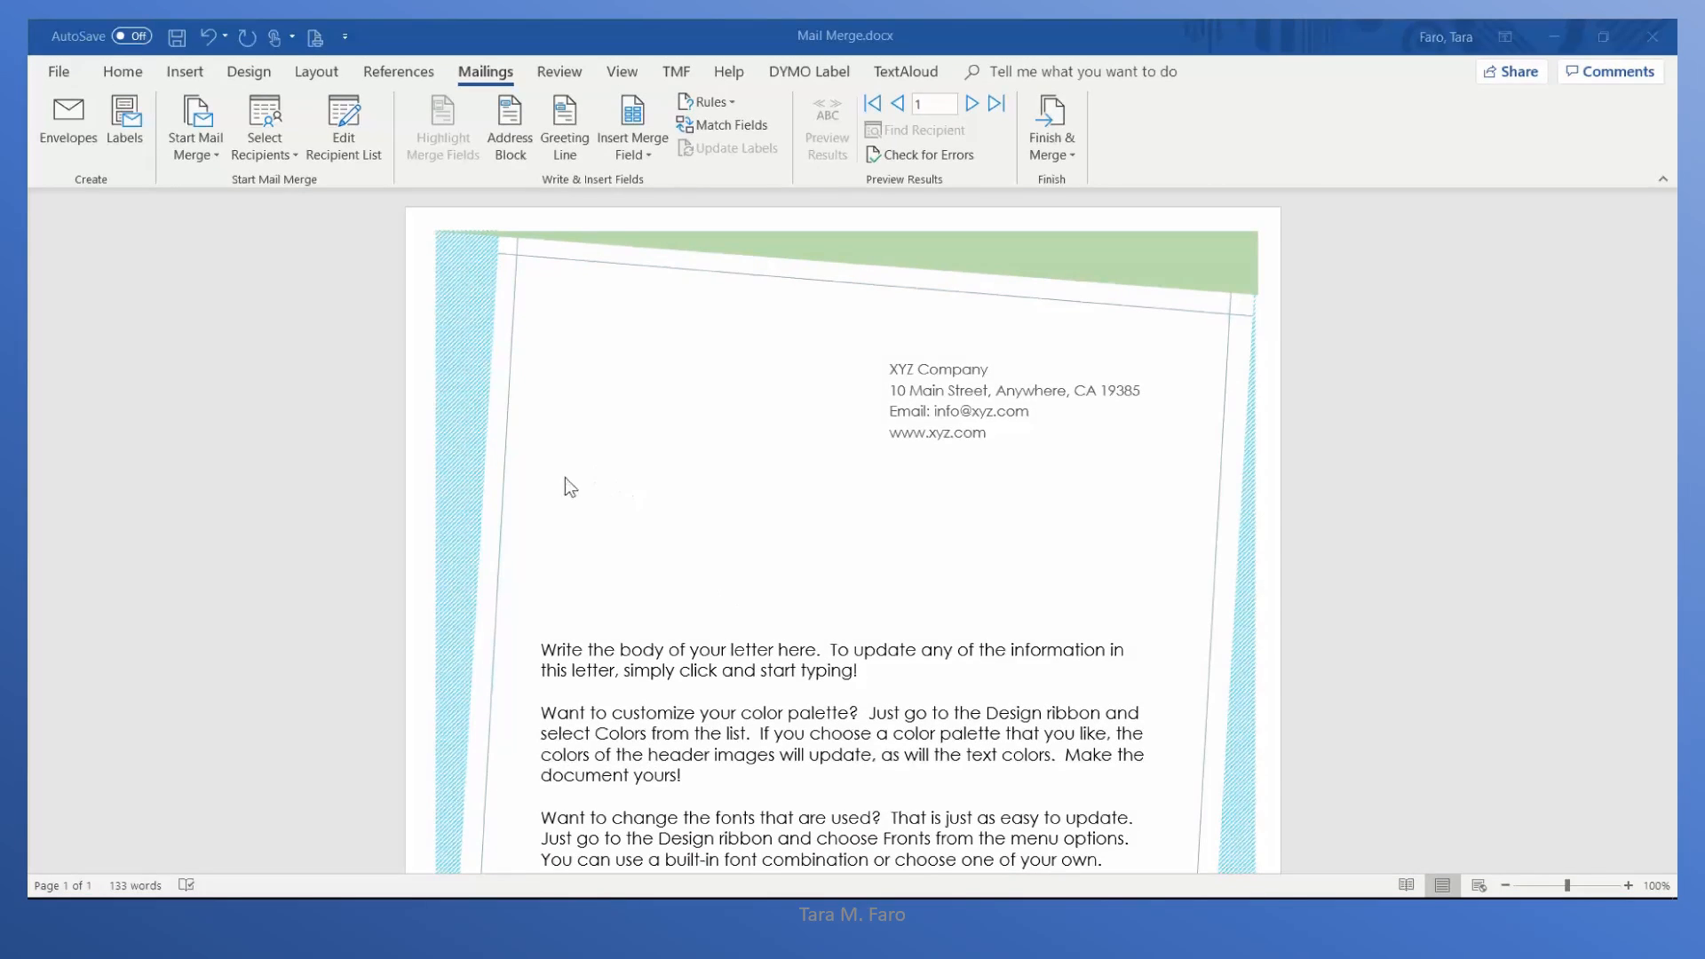
# - Set up an address block on the blank line above the letter body, with the recipient's title, short first name, last name and suffix
pyautogui.click(543, 491)
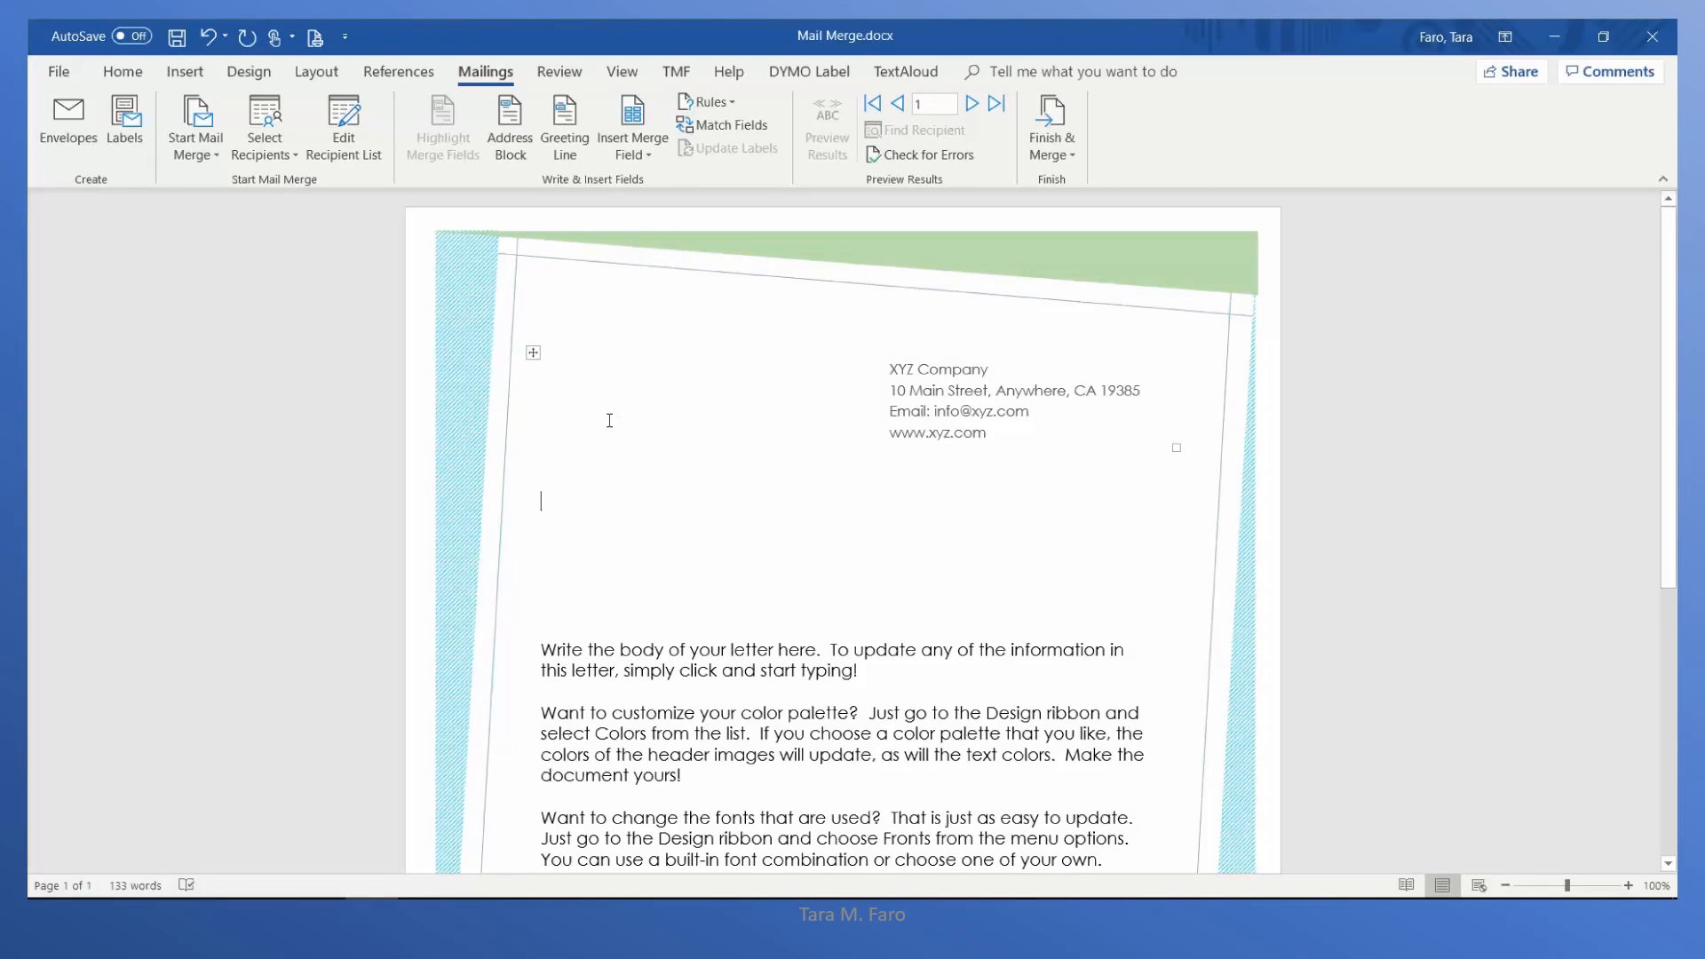
pyautogui.click(518, 156)
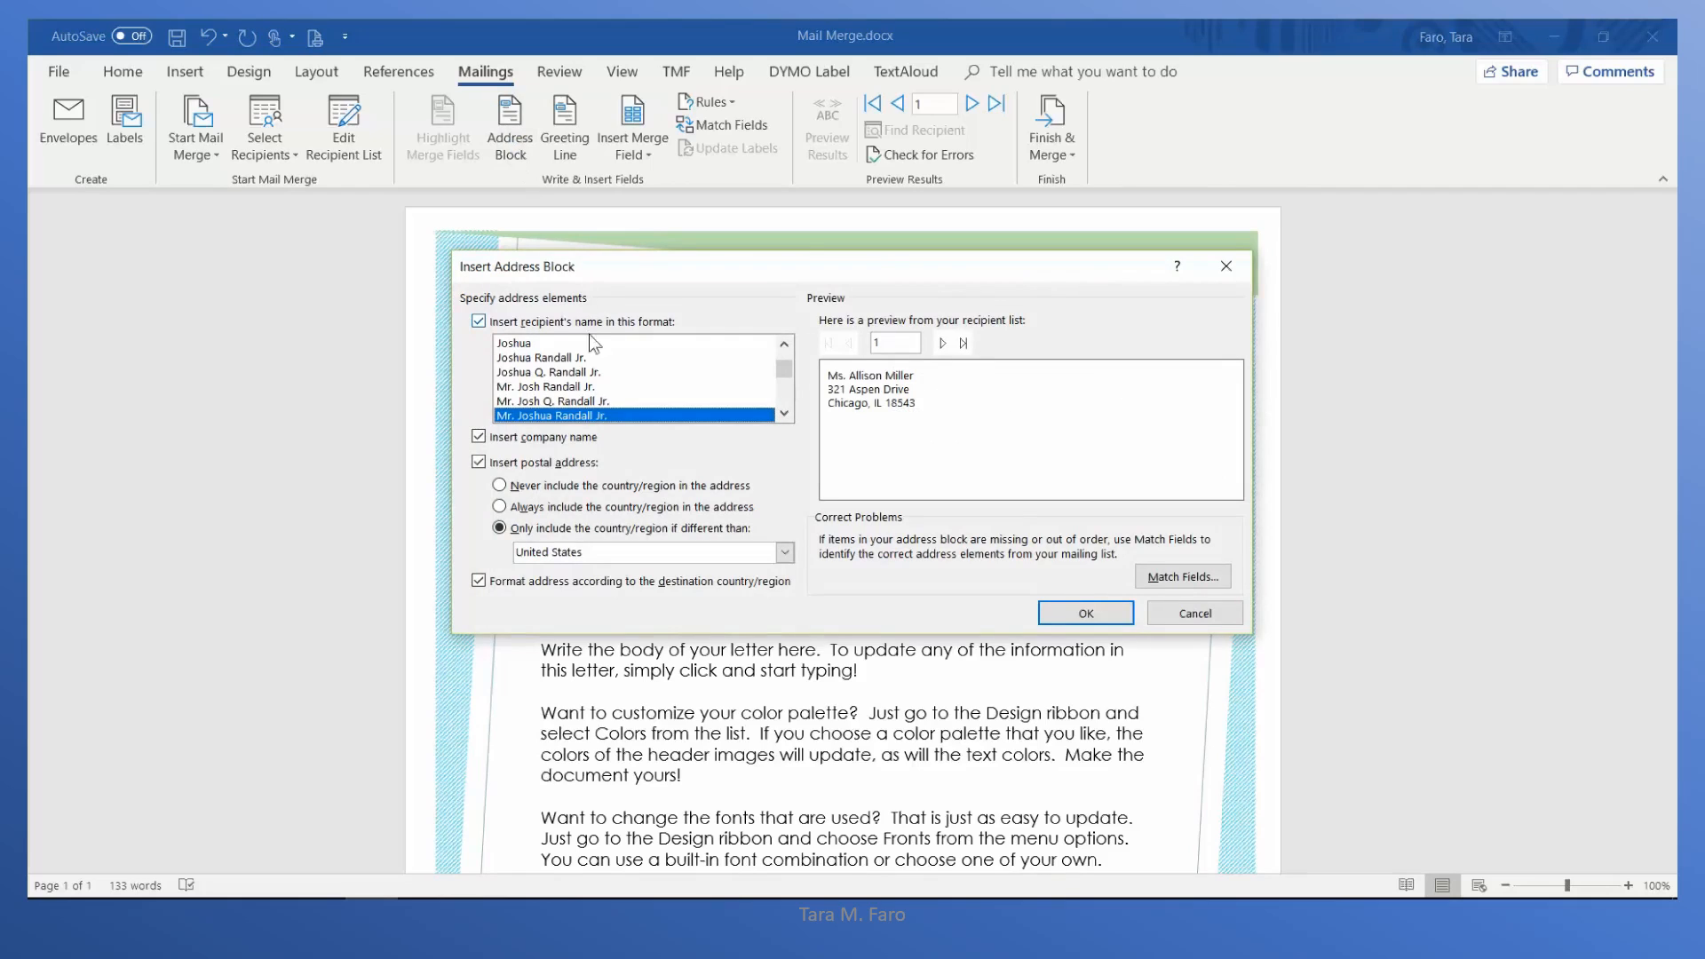
pyautogui.click(569, 345)
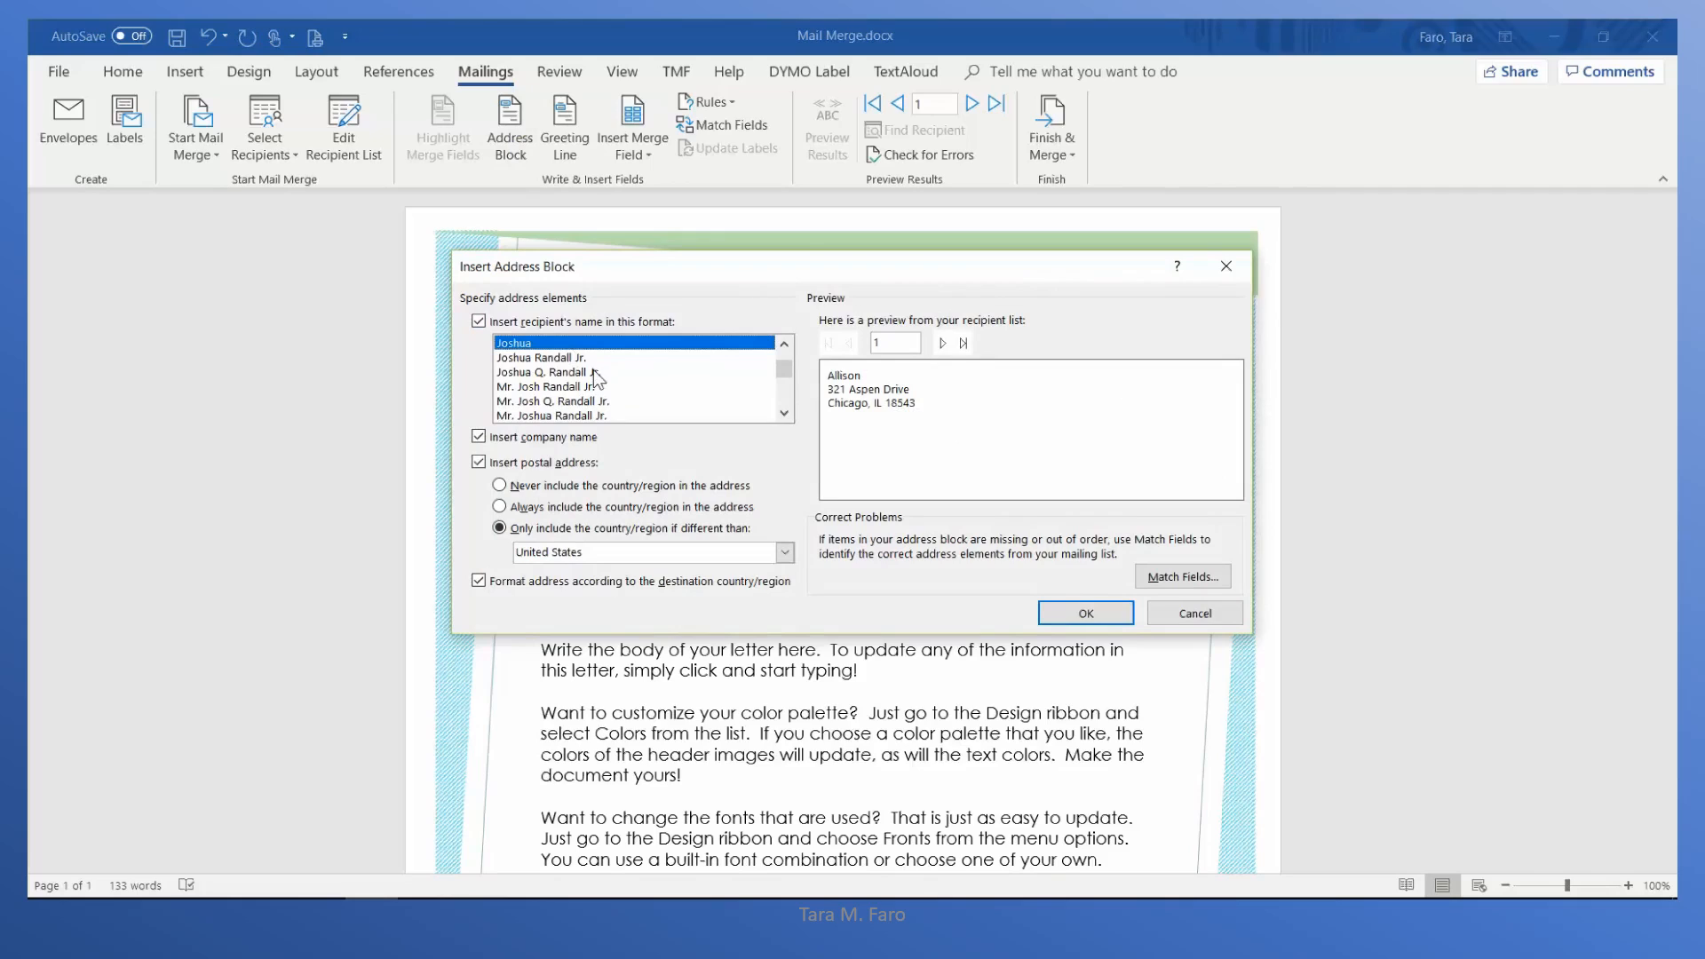
pyautogui.click(594, 372)
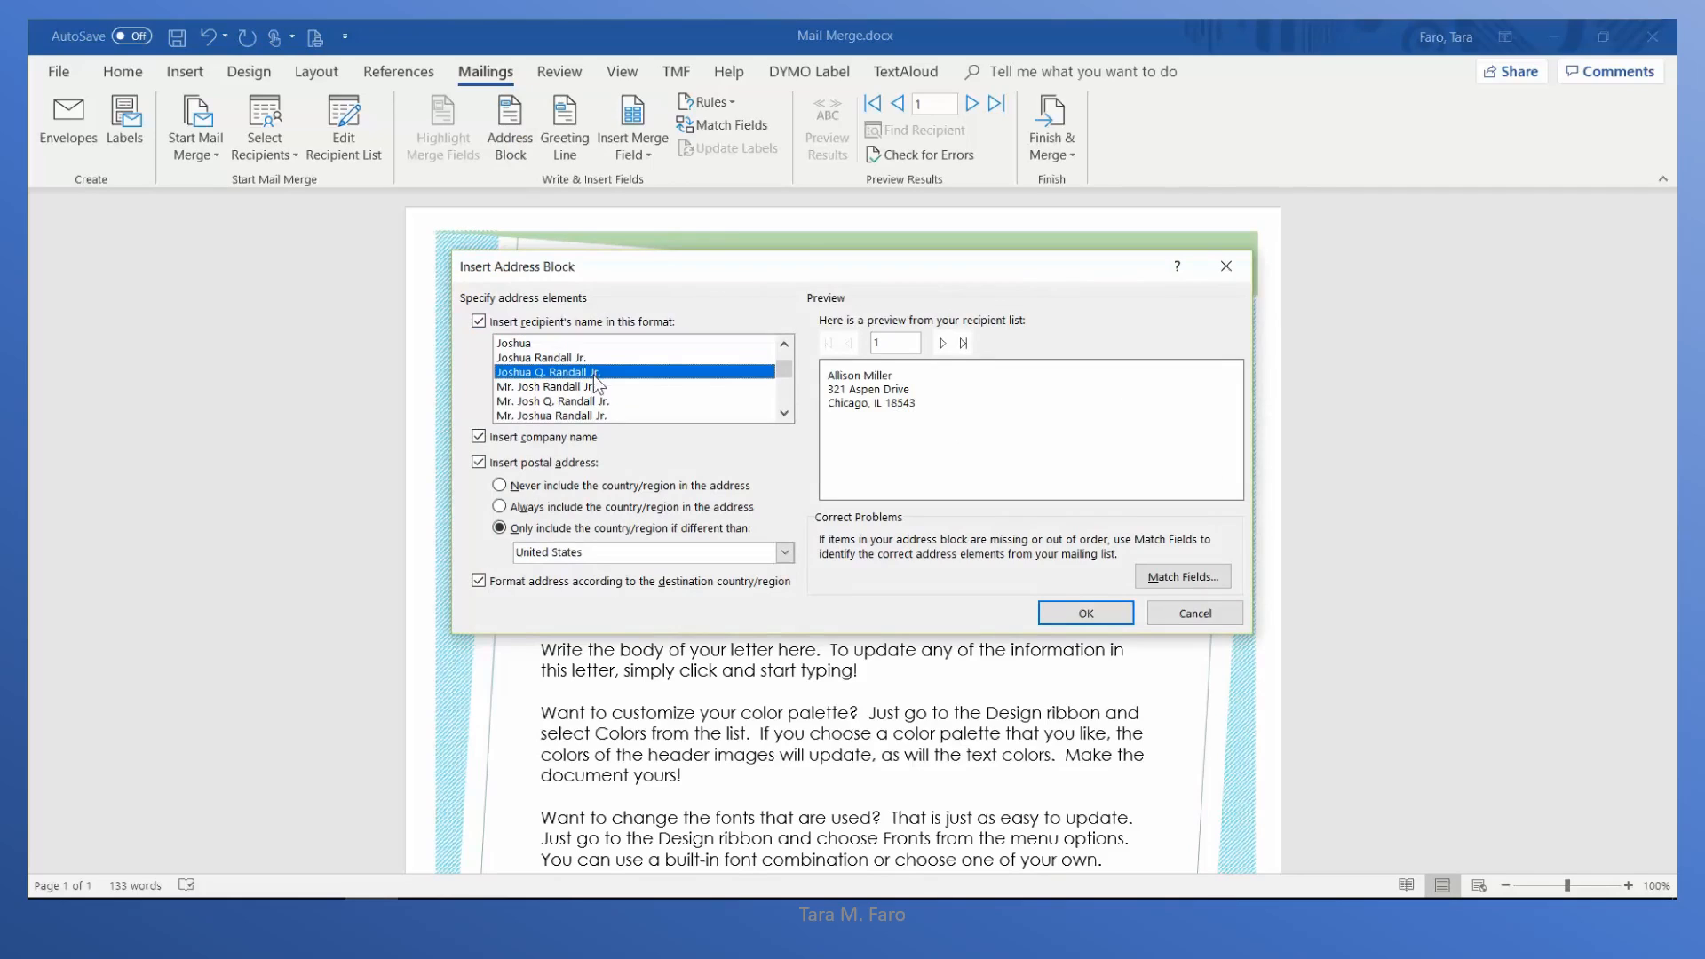
pyautogui.click(595, 389)
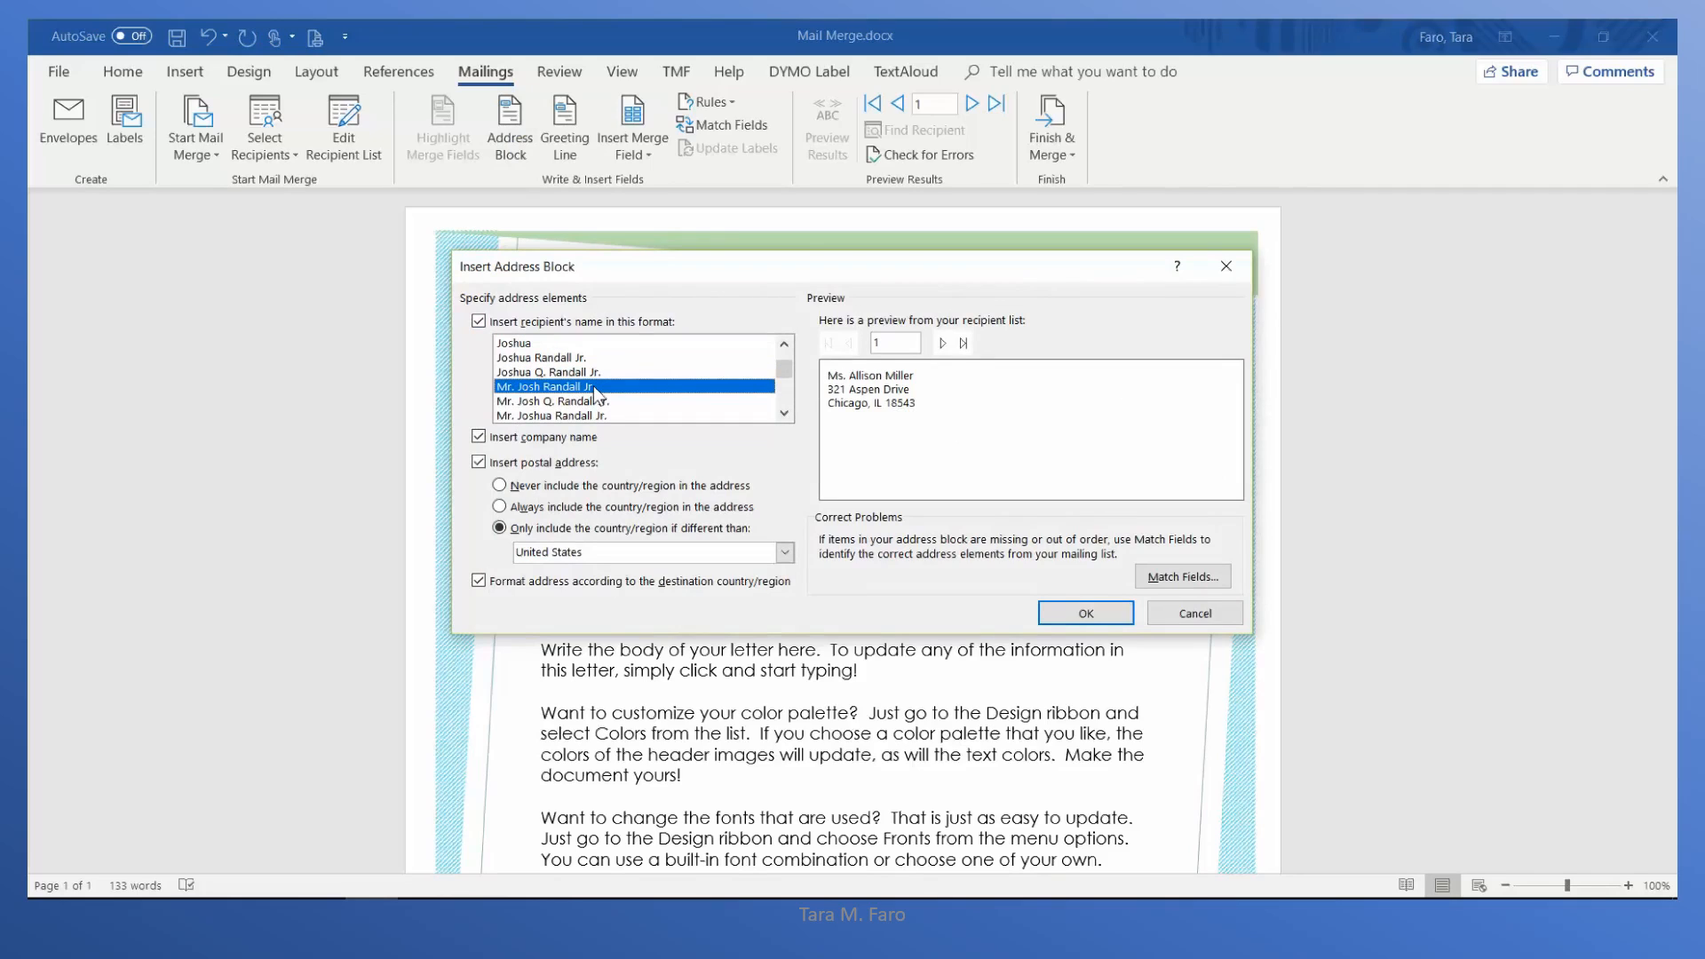
# - Preview the address block for each recipient up to record 5 and insert the block into the letter
pyautogui.click(942, 342)
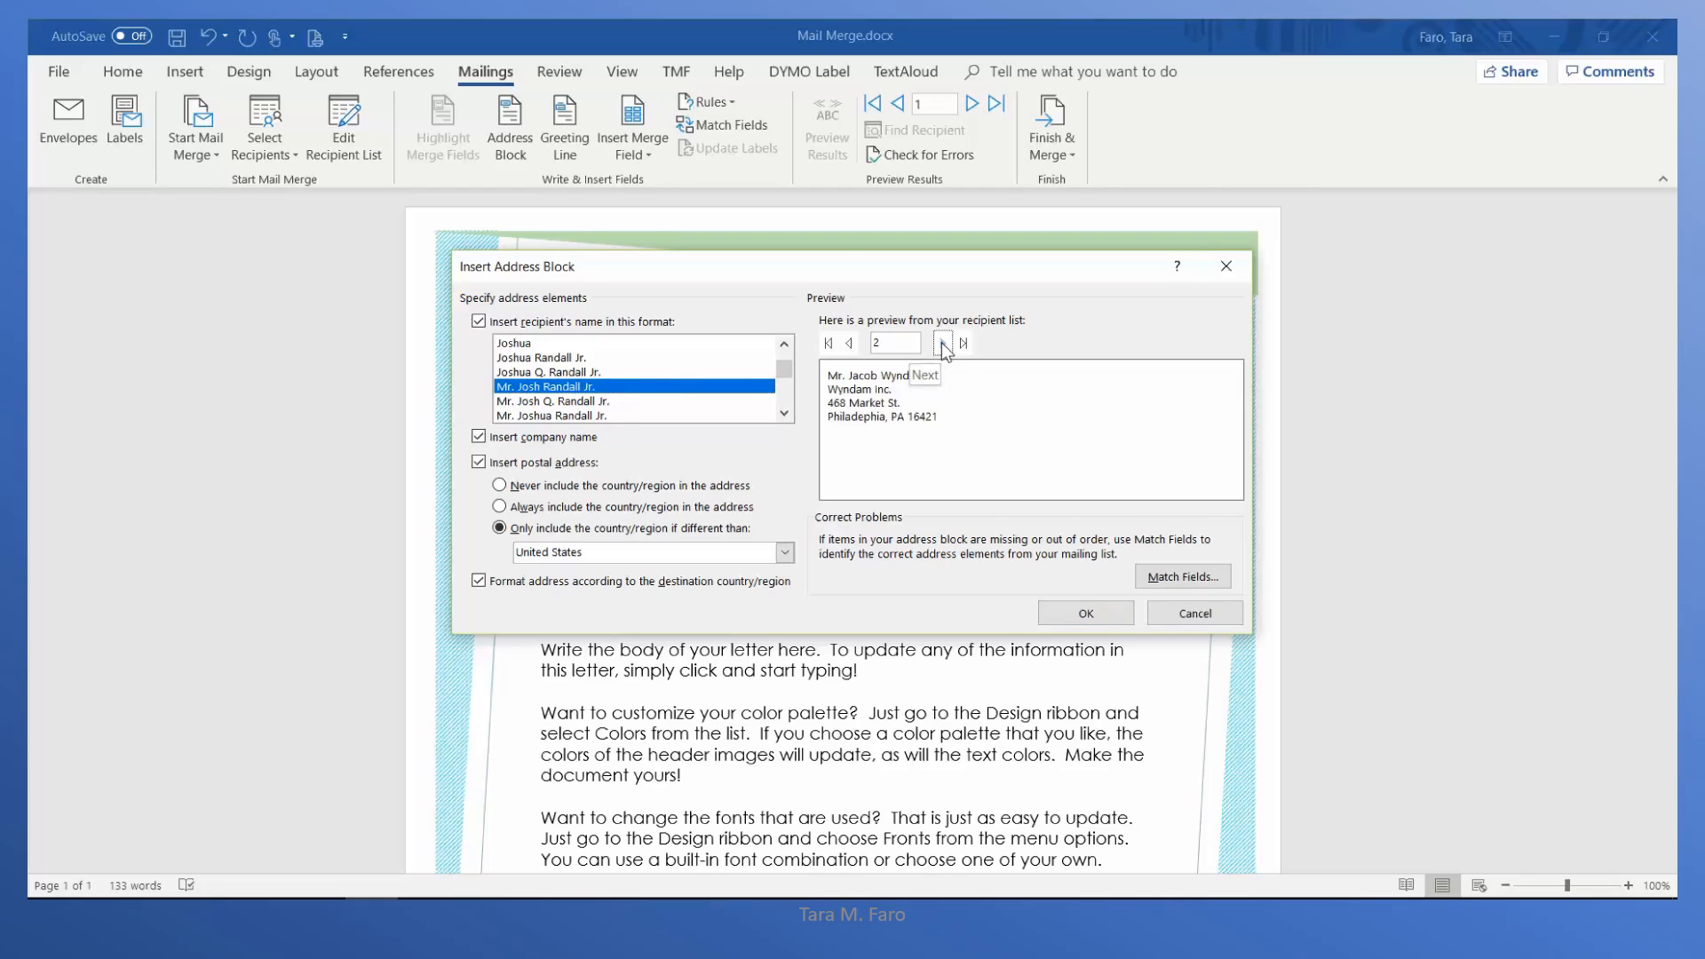
pyautogui.click(941, 343)
pyautogui.click(942, 343)
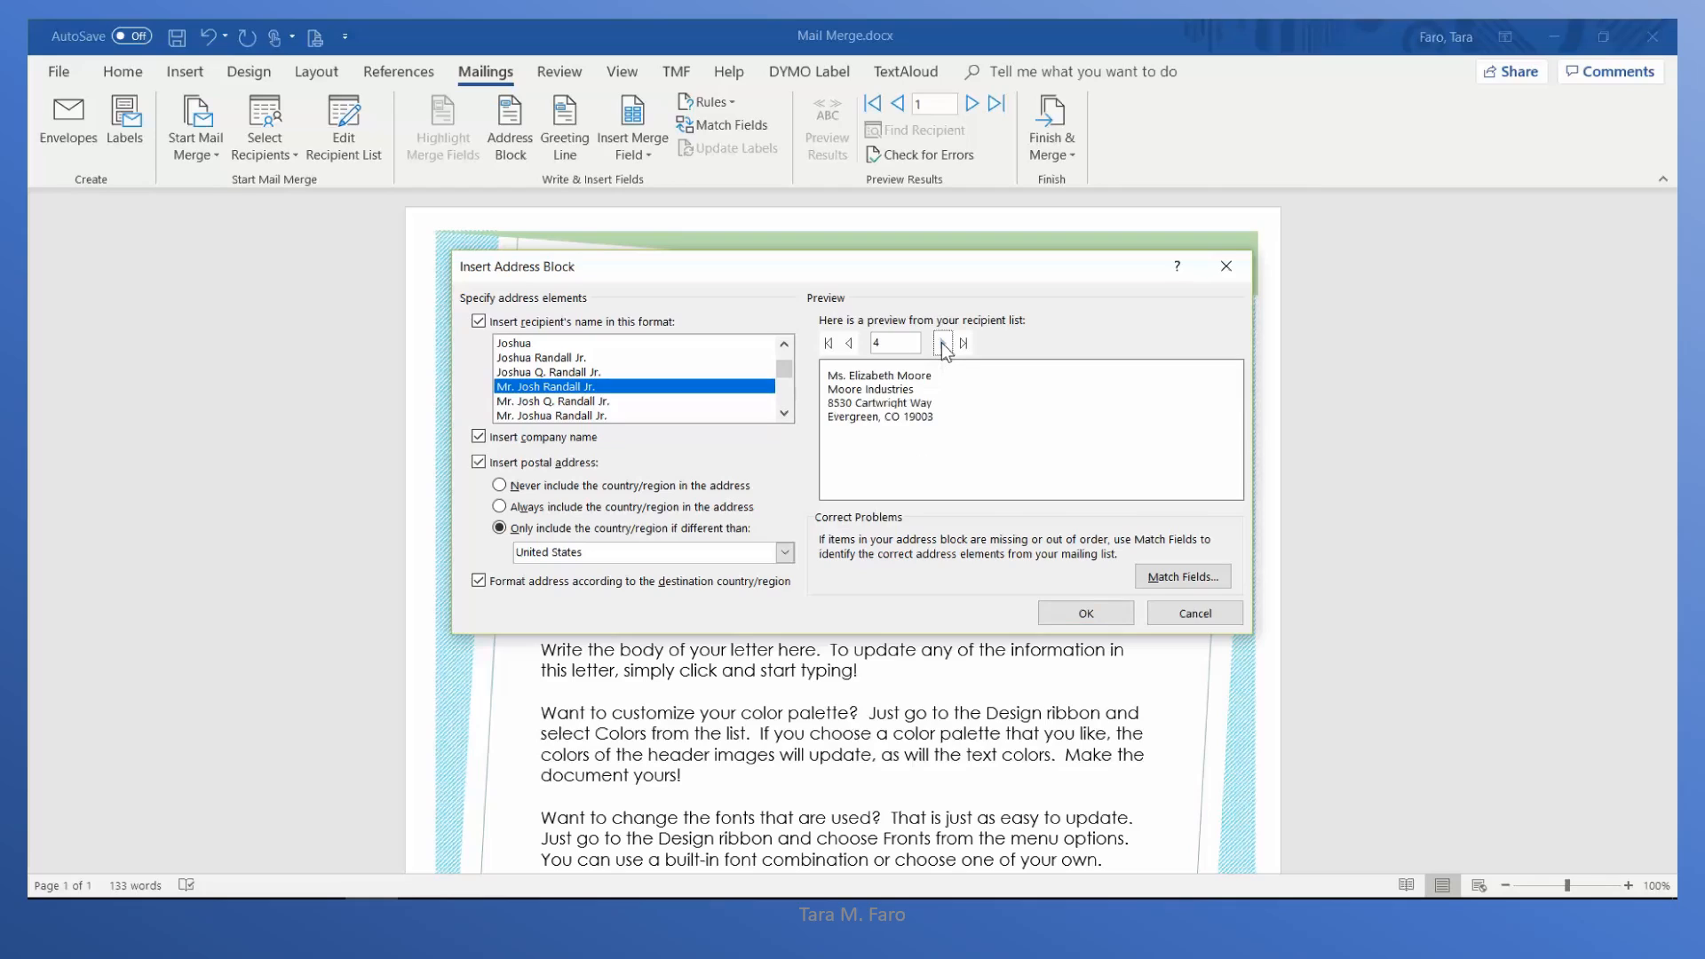
pyautogui.click(941, 343)
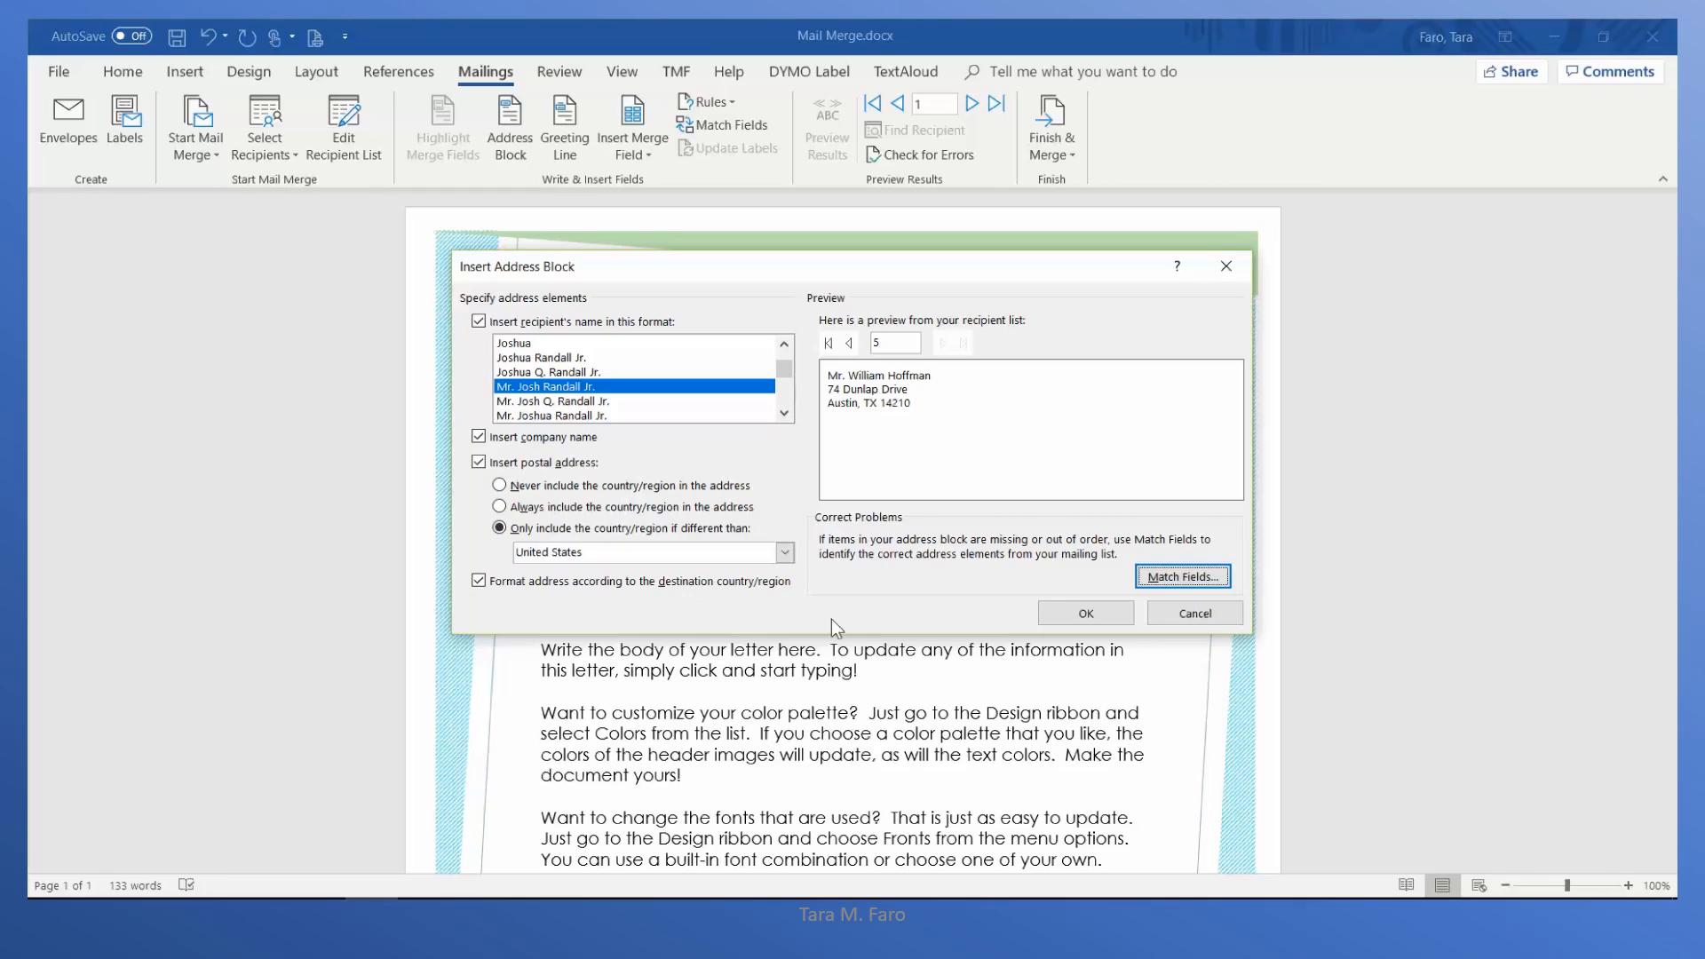
pyautogui.click(1085, 614)
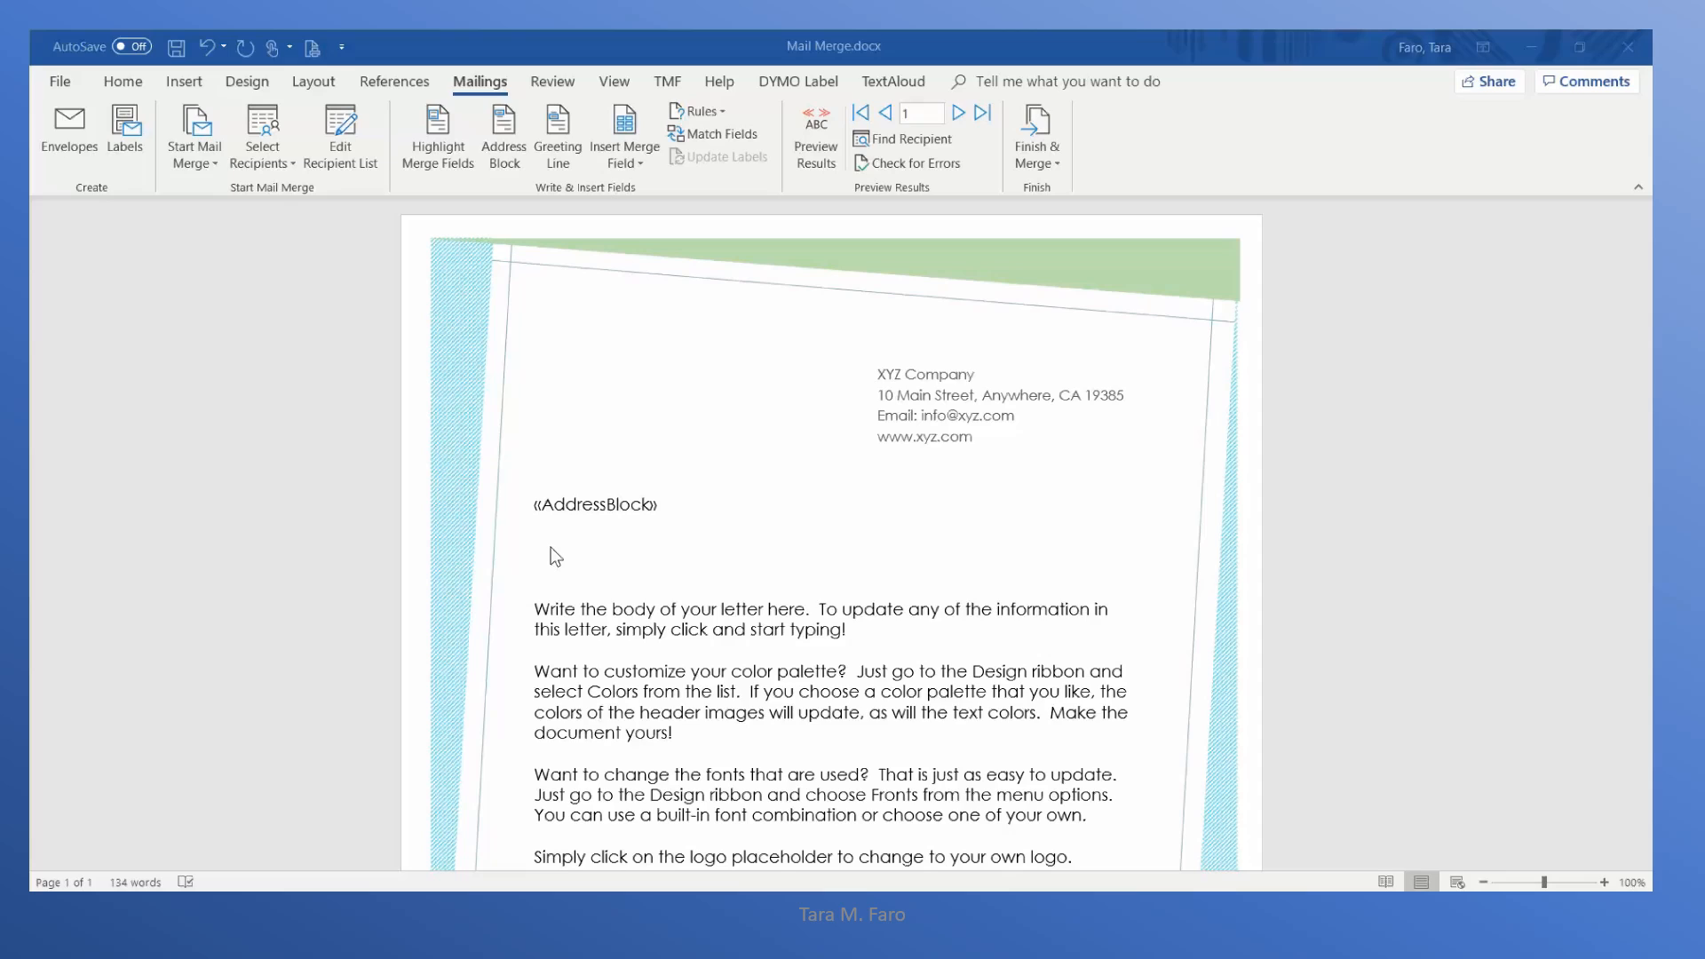
# - Set up a greeting line on the blank line below the address block, using Dear, the recipient's first name only and a colon
pyautogui.click(541, 567)
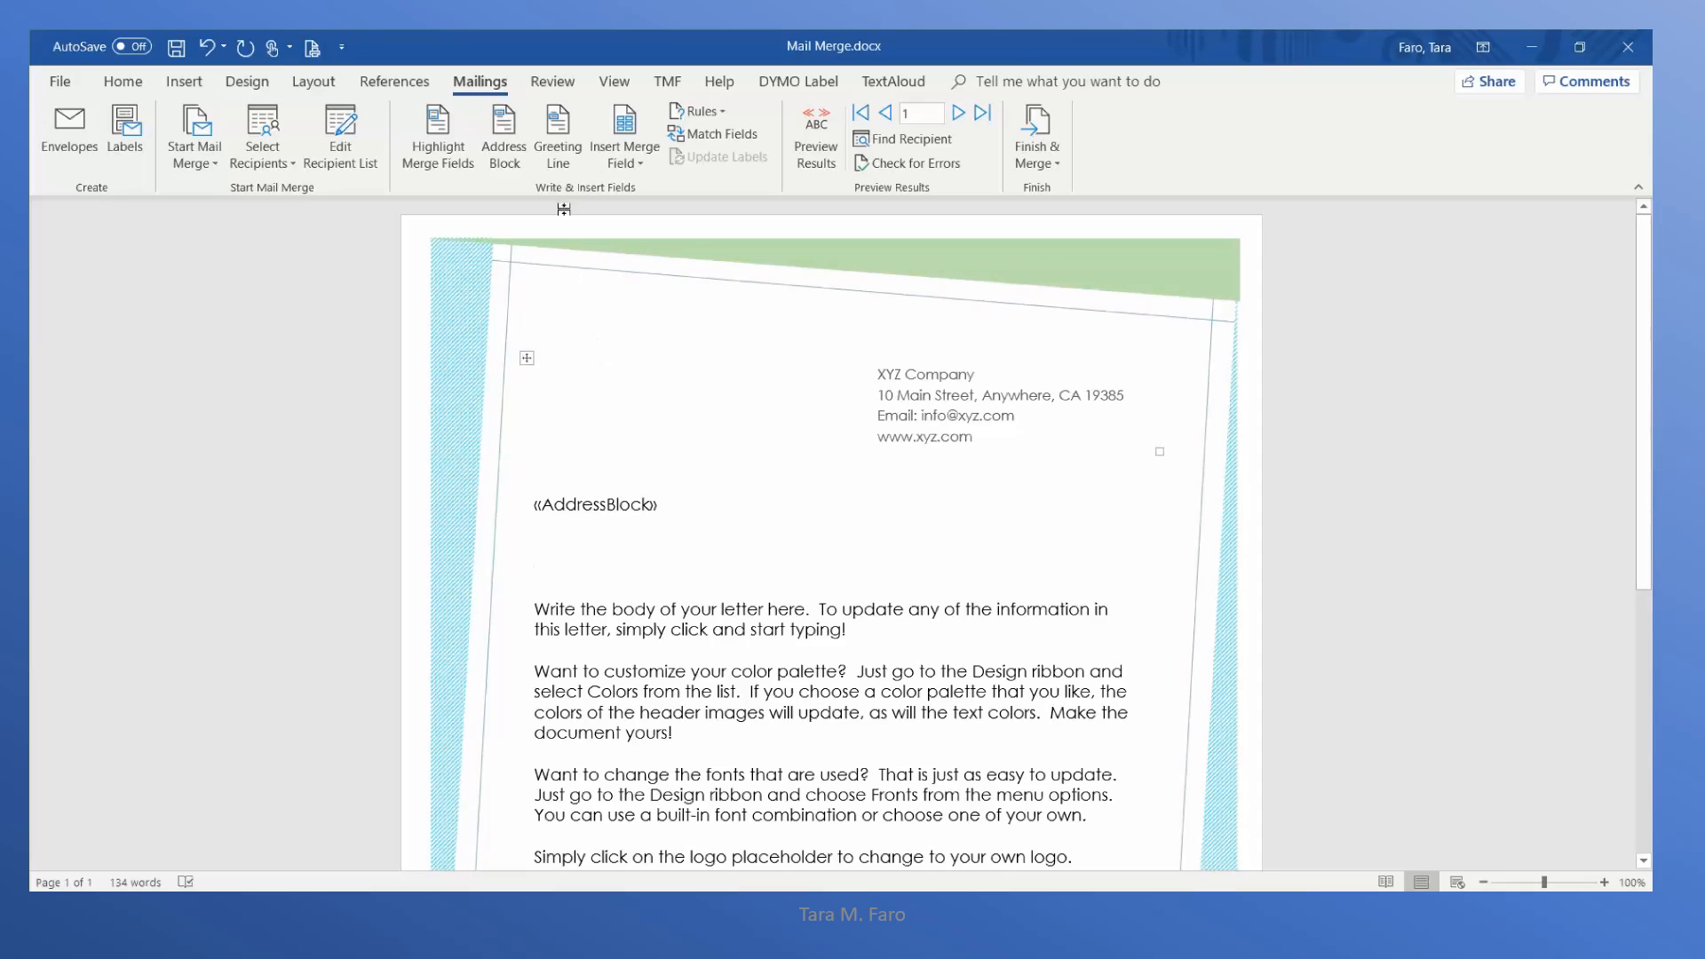
pyautogui.click(560, 166)
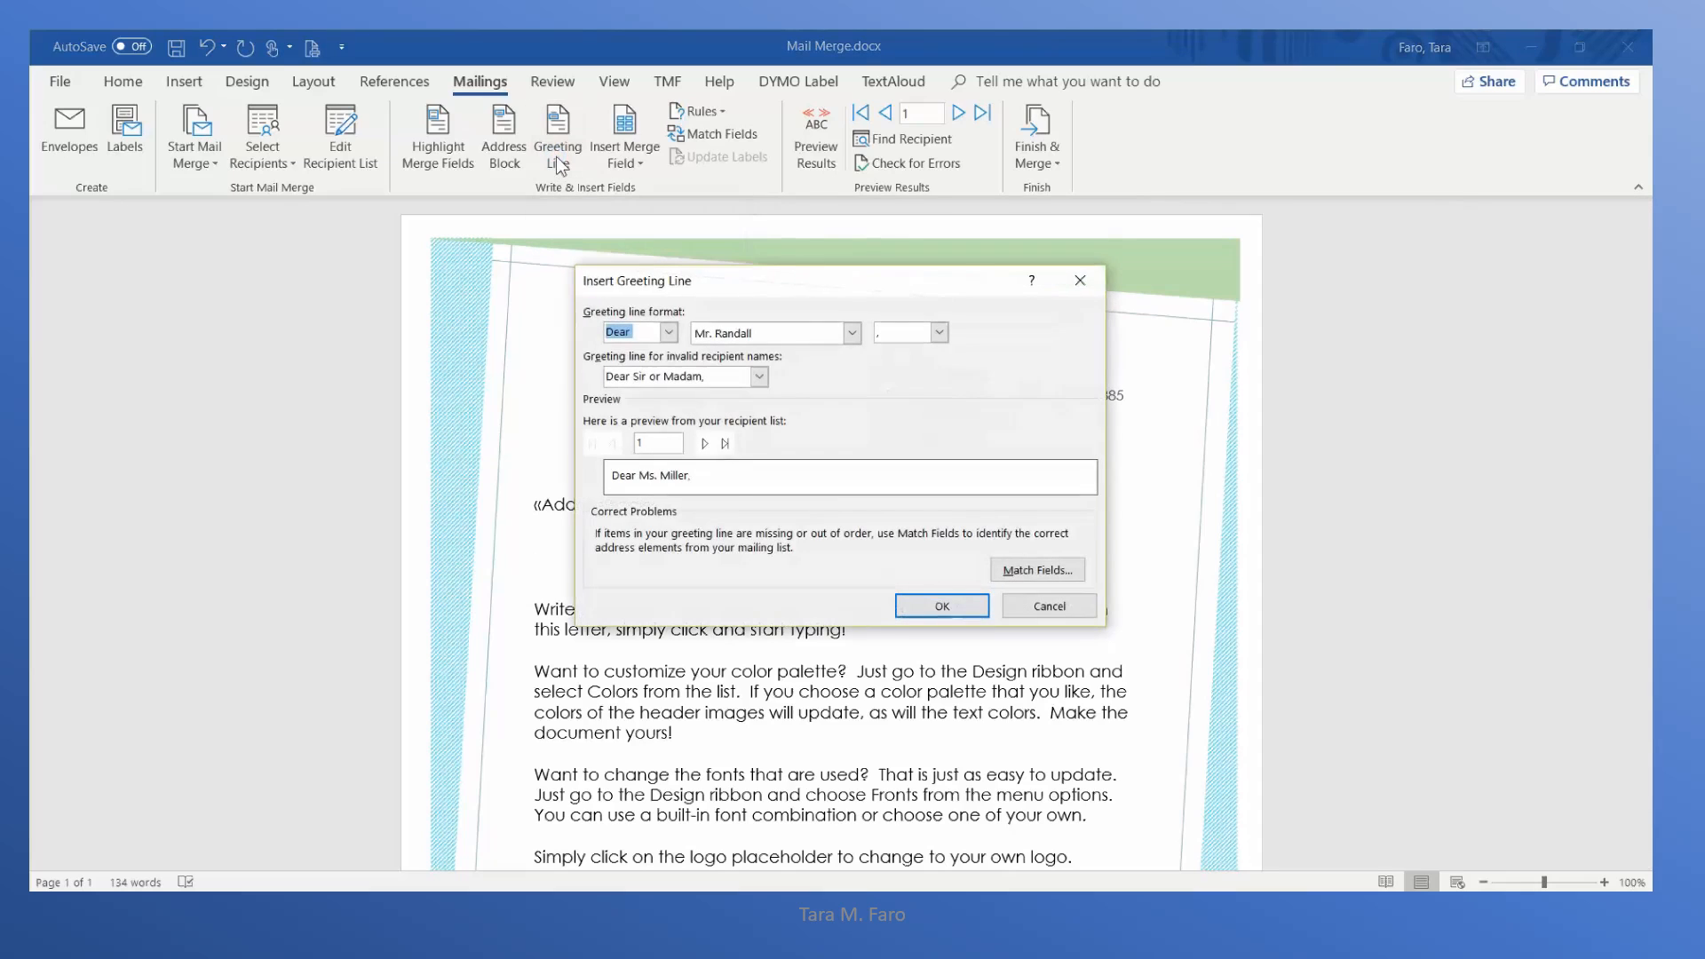
pyautogui.click(670, 335)
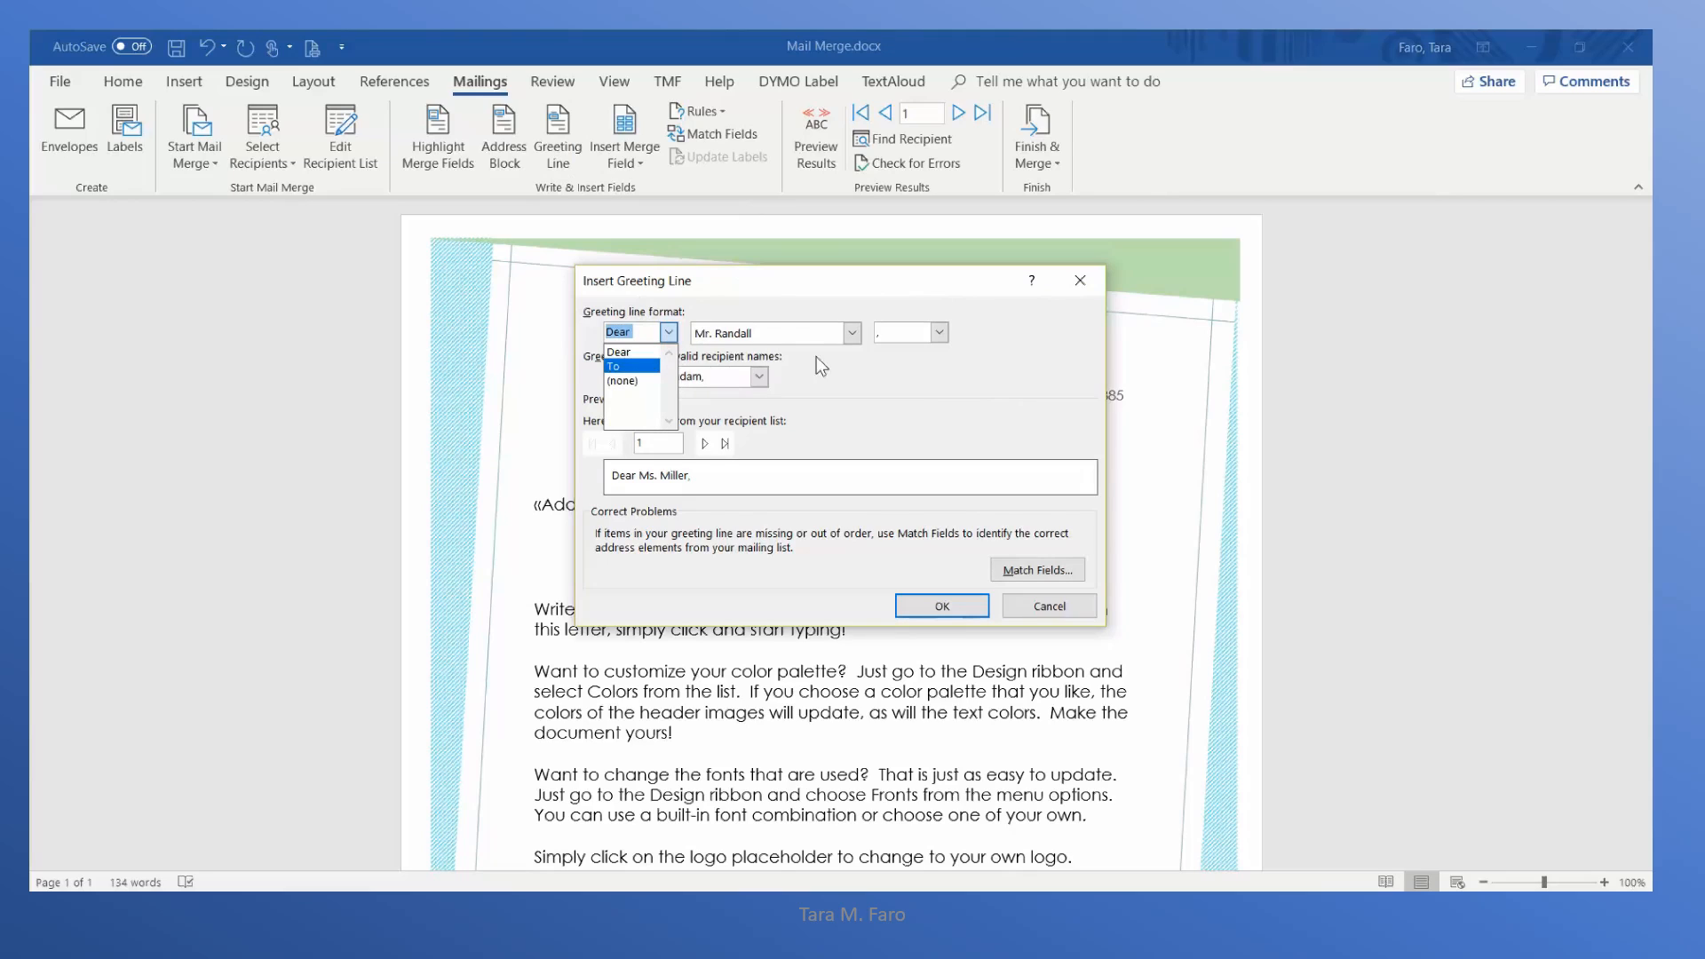
pyautogui.click(852, 335)
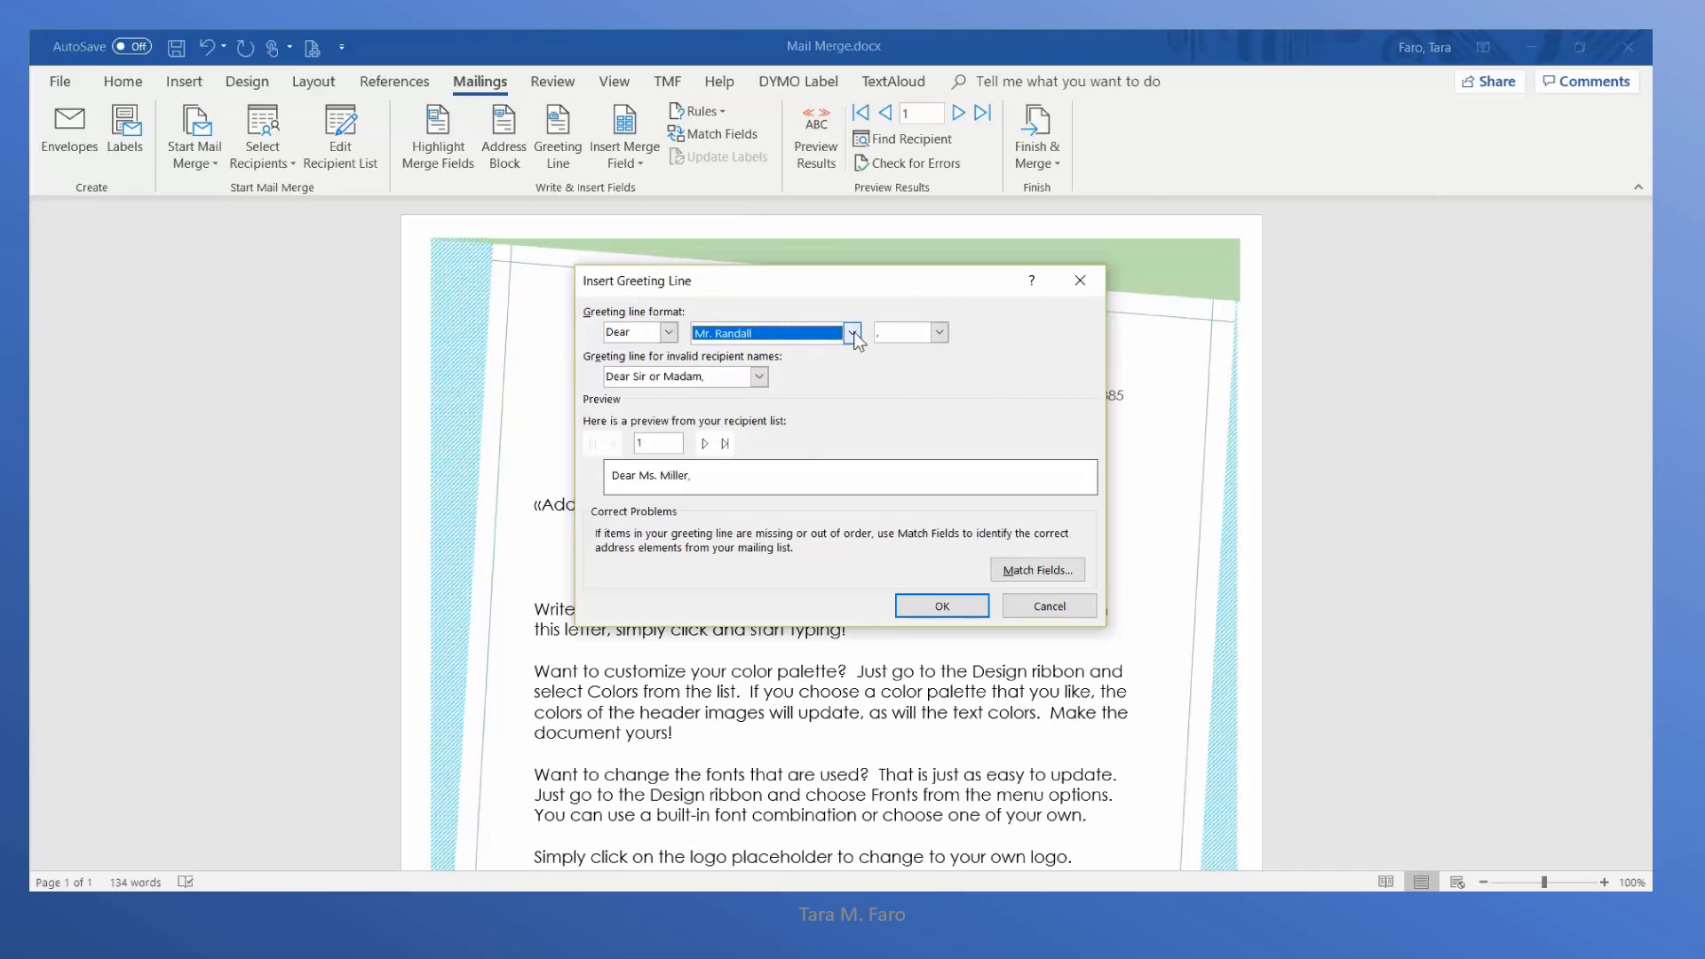
pyautogui.click(852, 335)
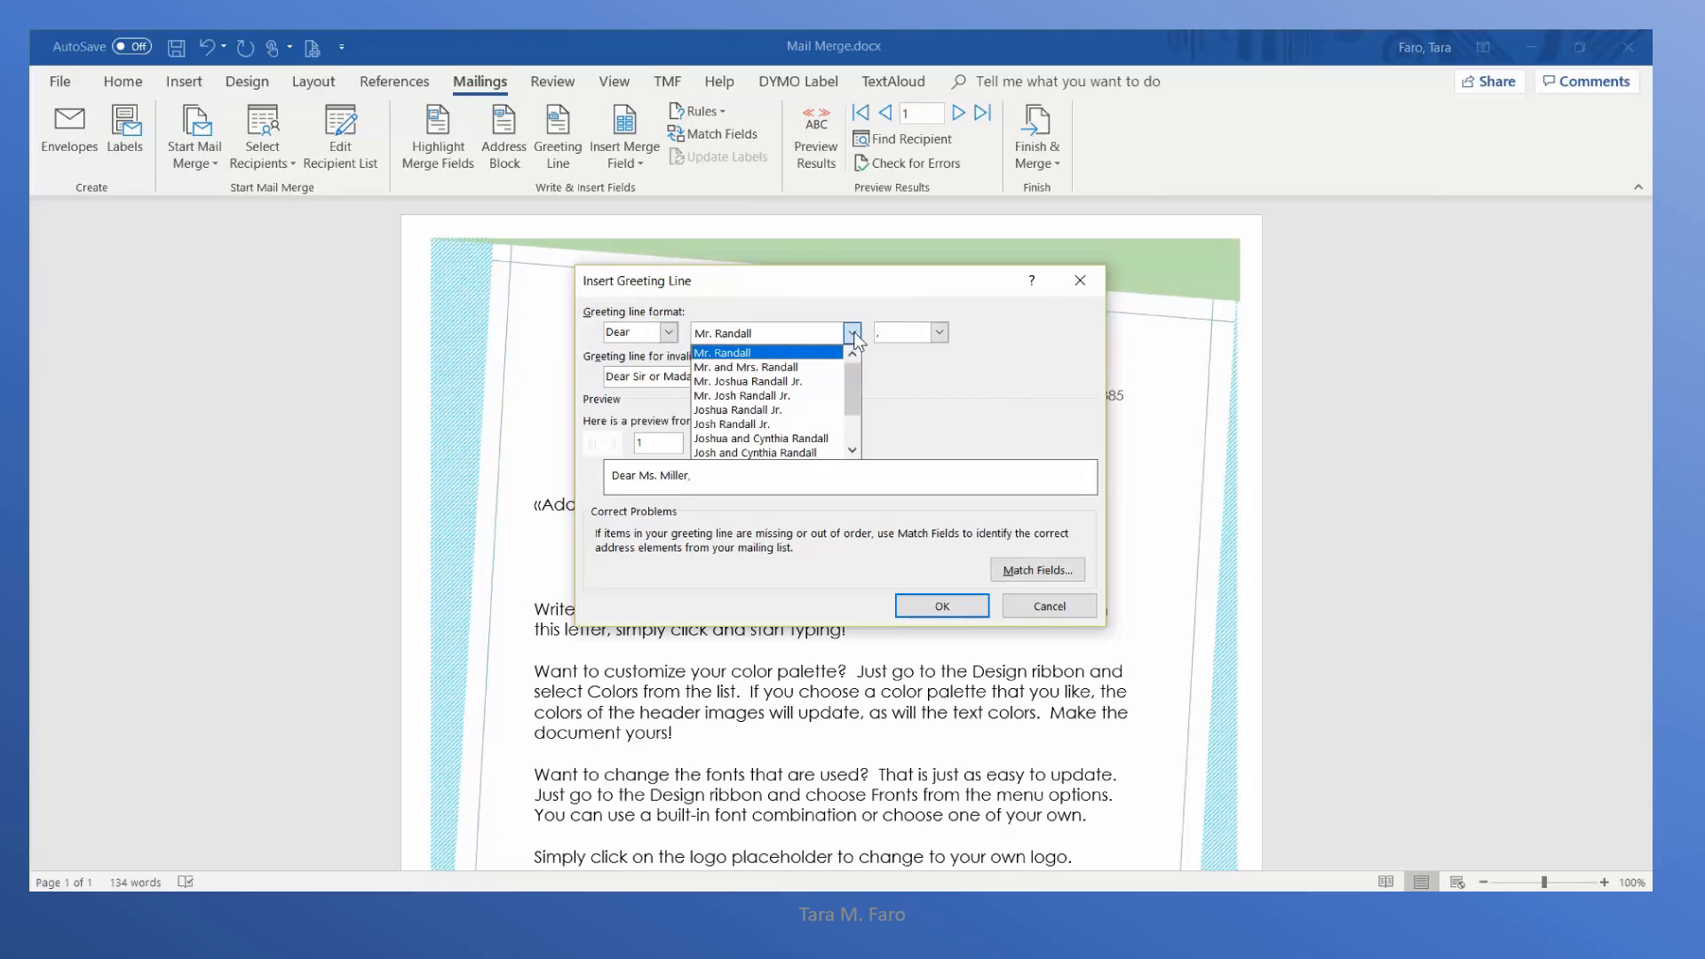
pyautogui.click(853, 451)
pyautogui.click(854, 452)
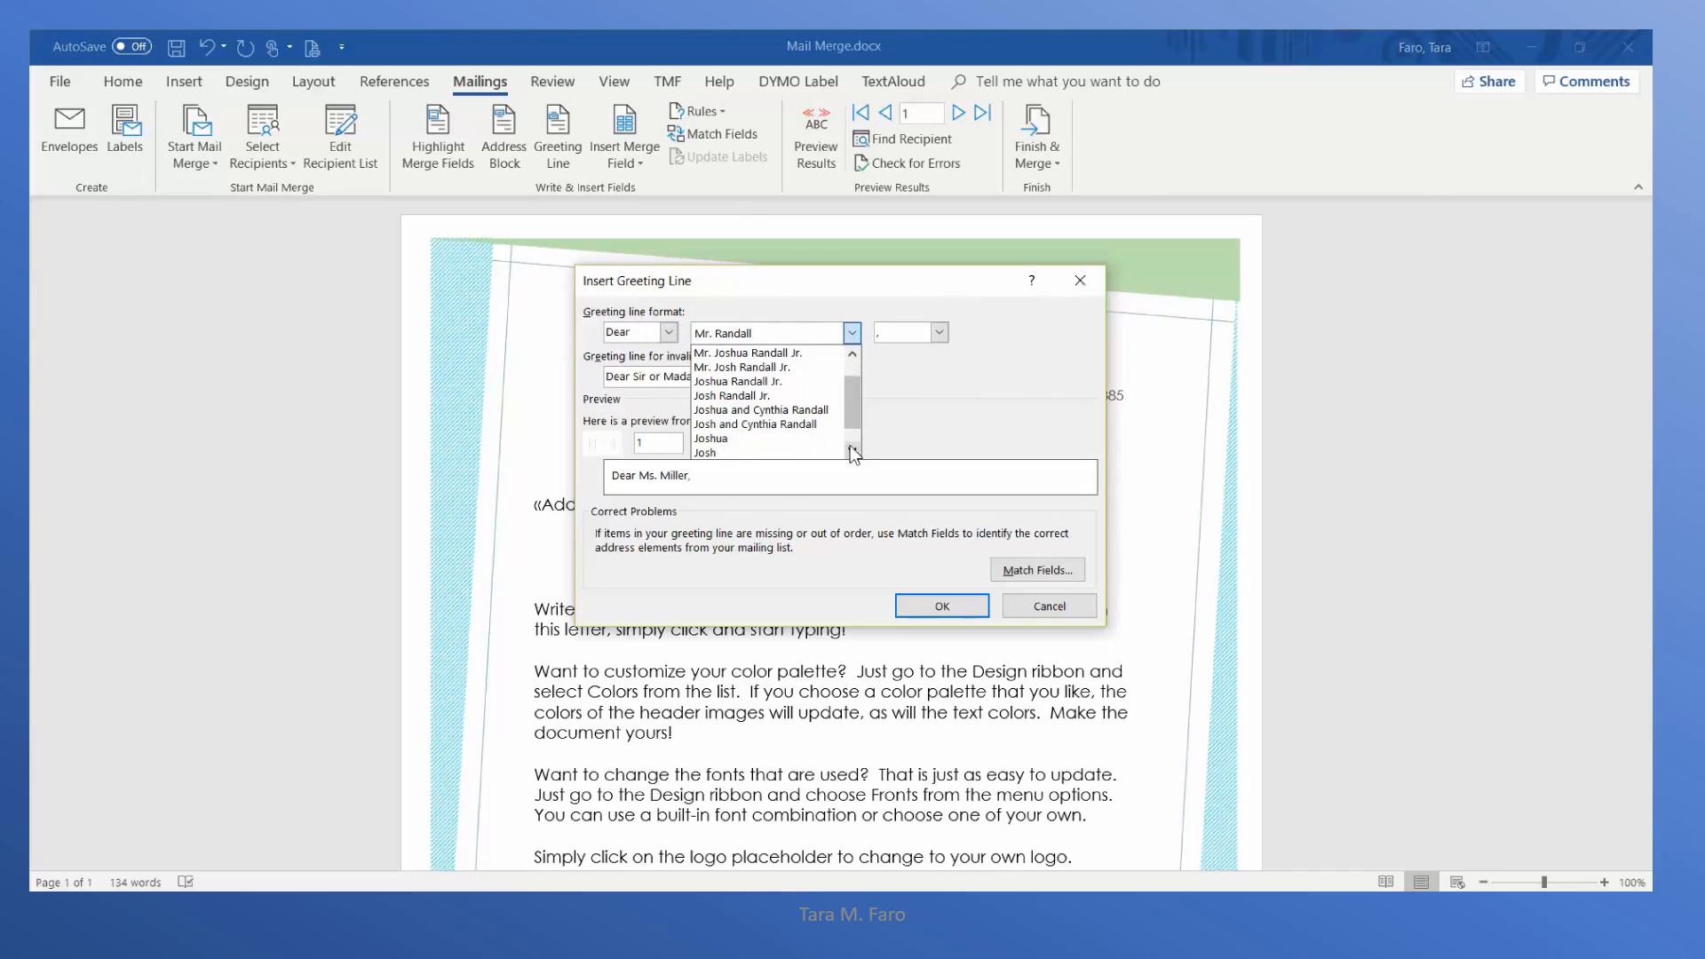
pyautogui.click(775, 438)
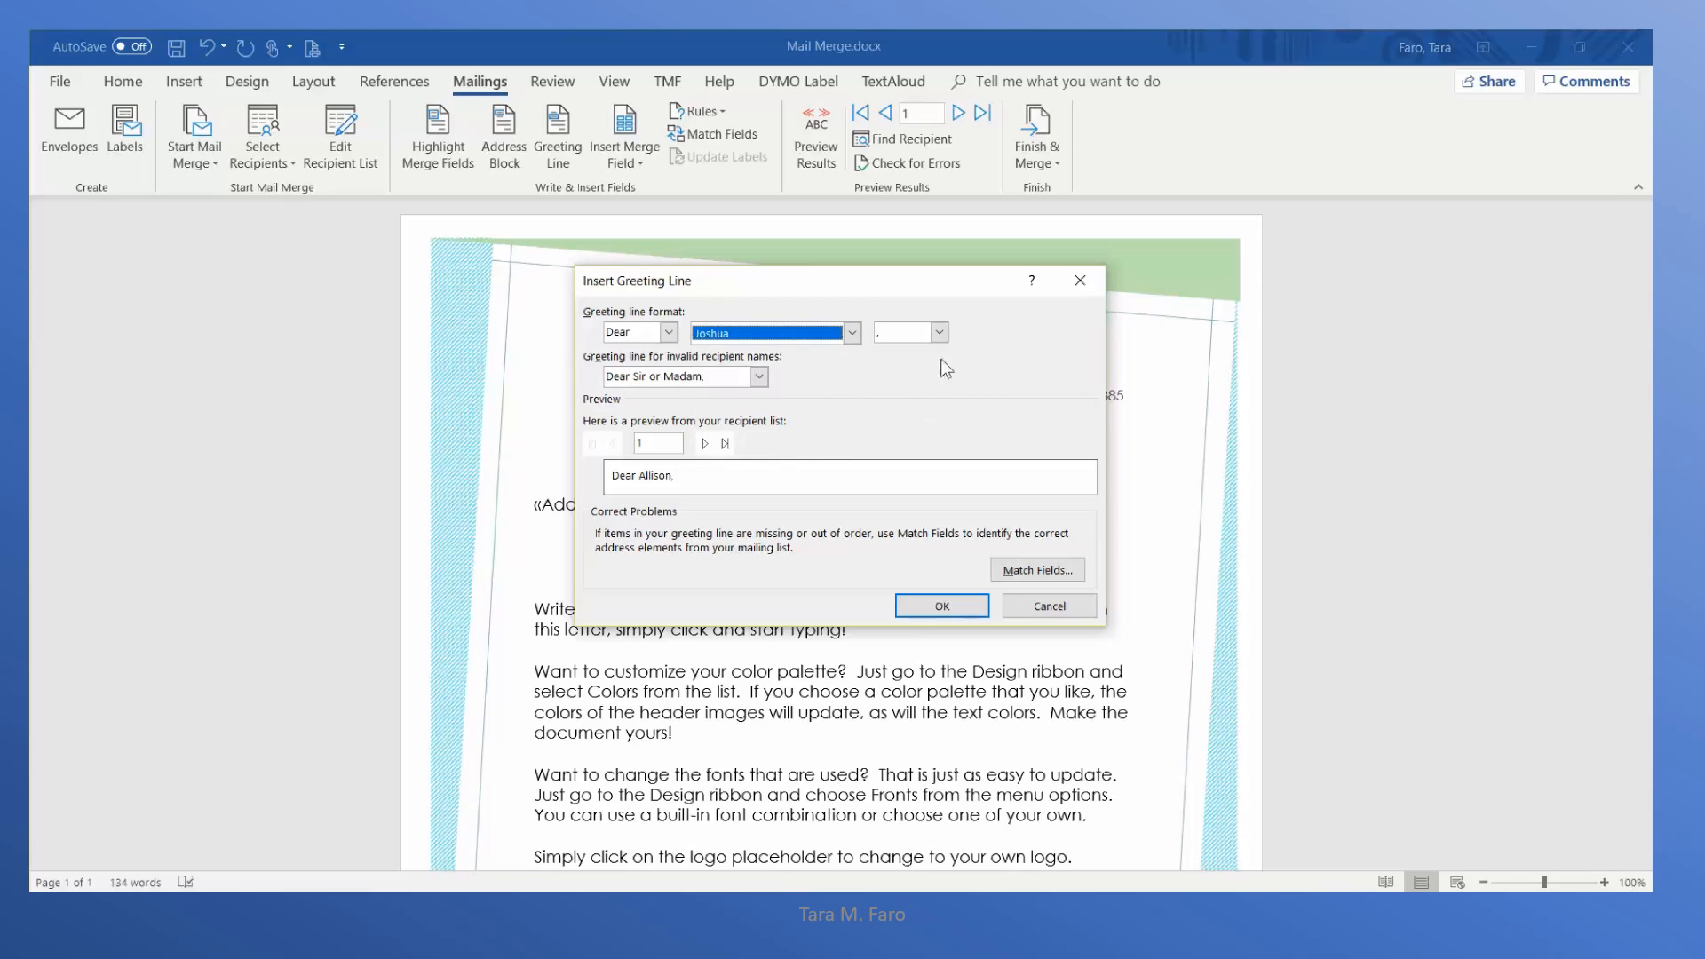
pyautogui.click(938, 332)
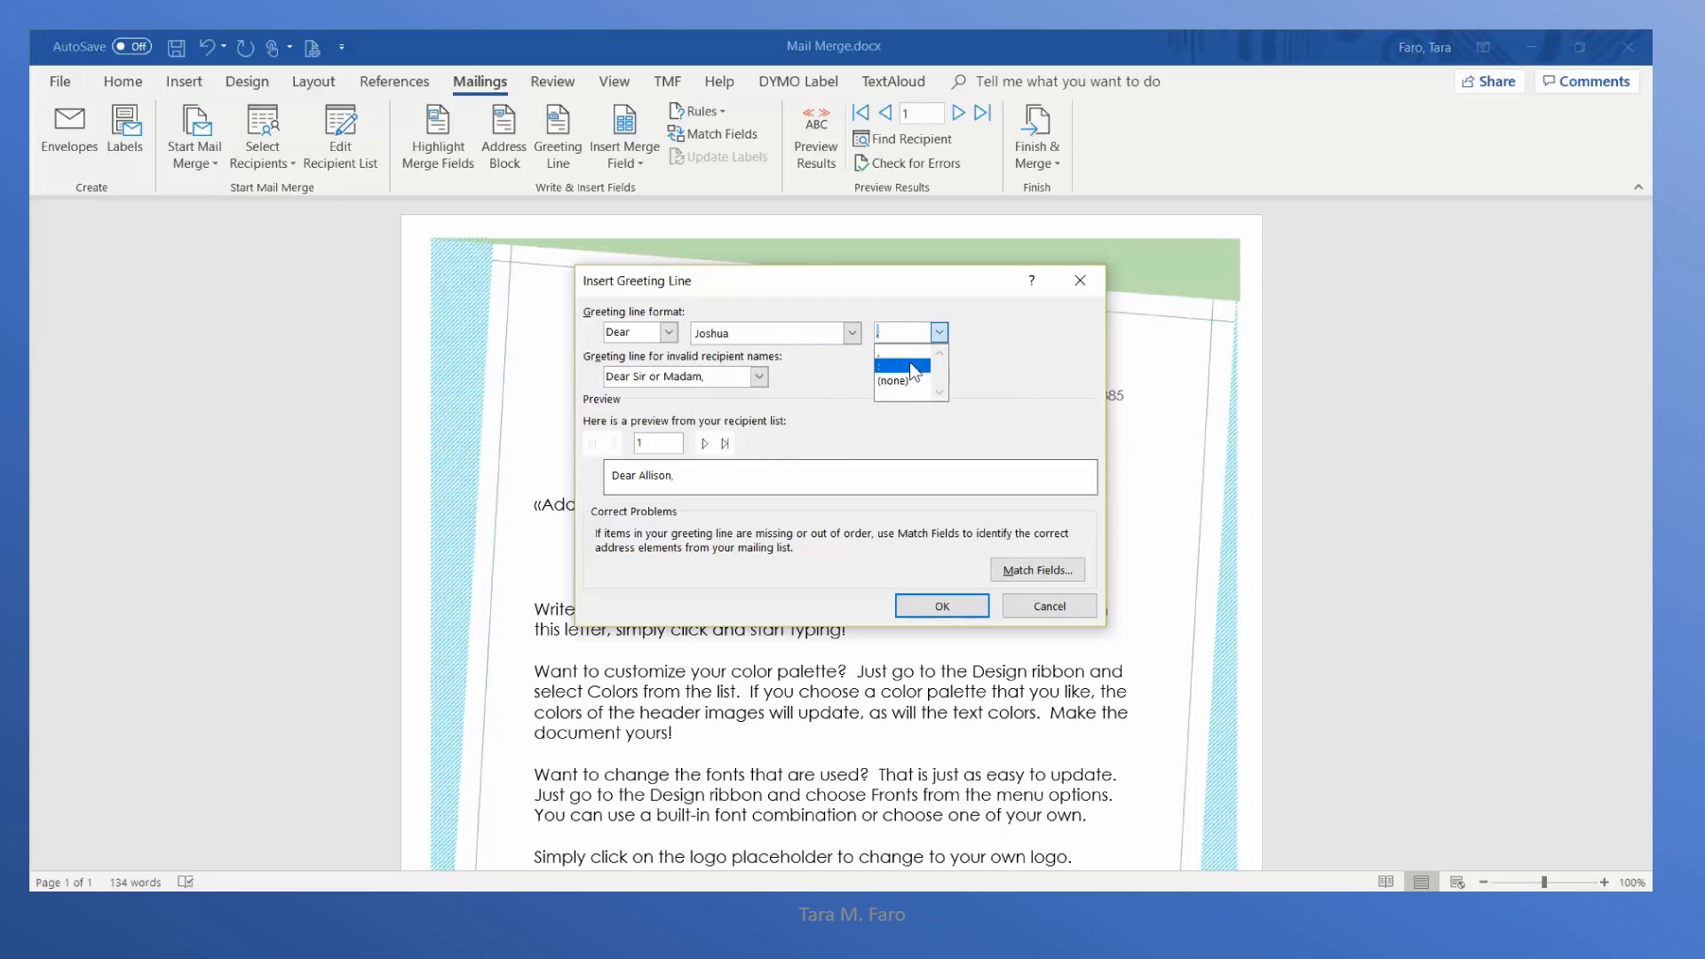
# - Preview the greeting line for each recipient up to record 5 and insert it into the letter
pyautogui.click(706, 444)
pyautogui.click(706, 444)
pyautogui.click(706, 444)
pyautogui.click(706, 444)
pyautogui.click(706, 444)
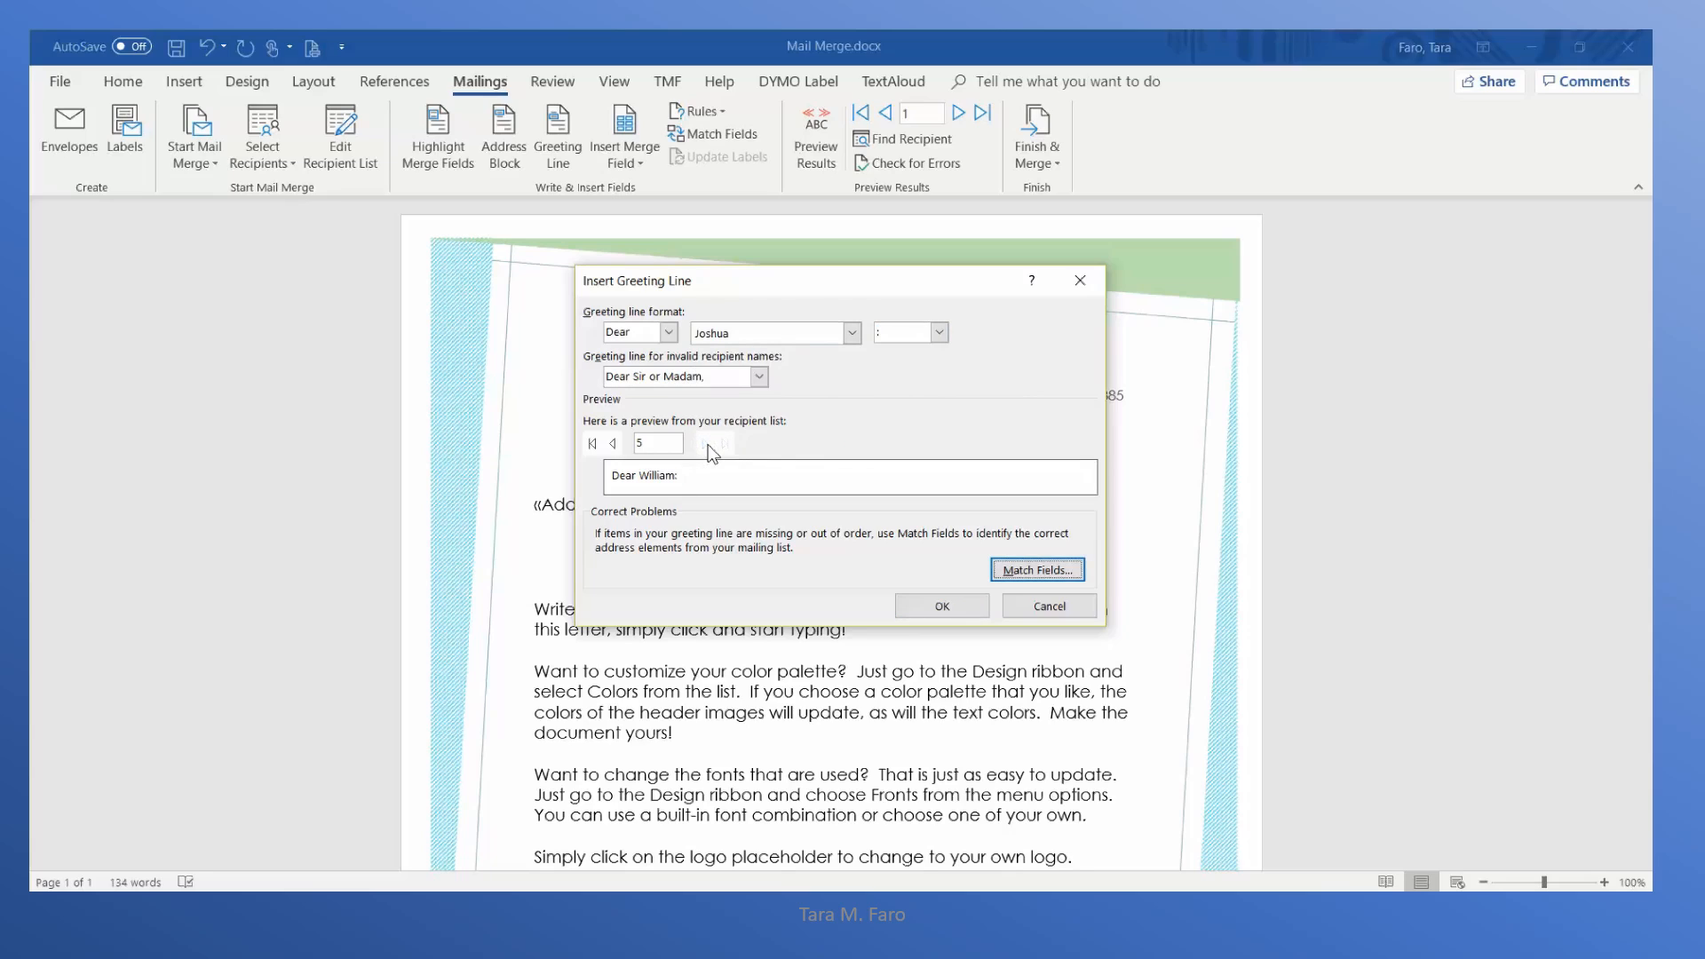
pyautogui.click(940, 616)
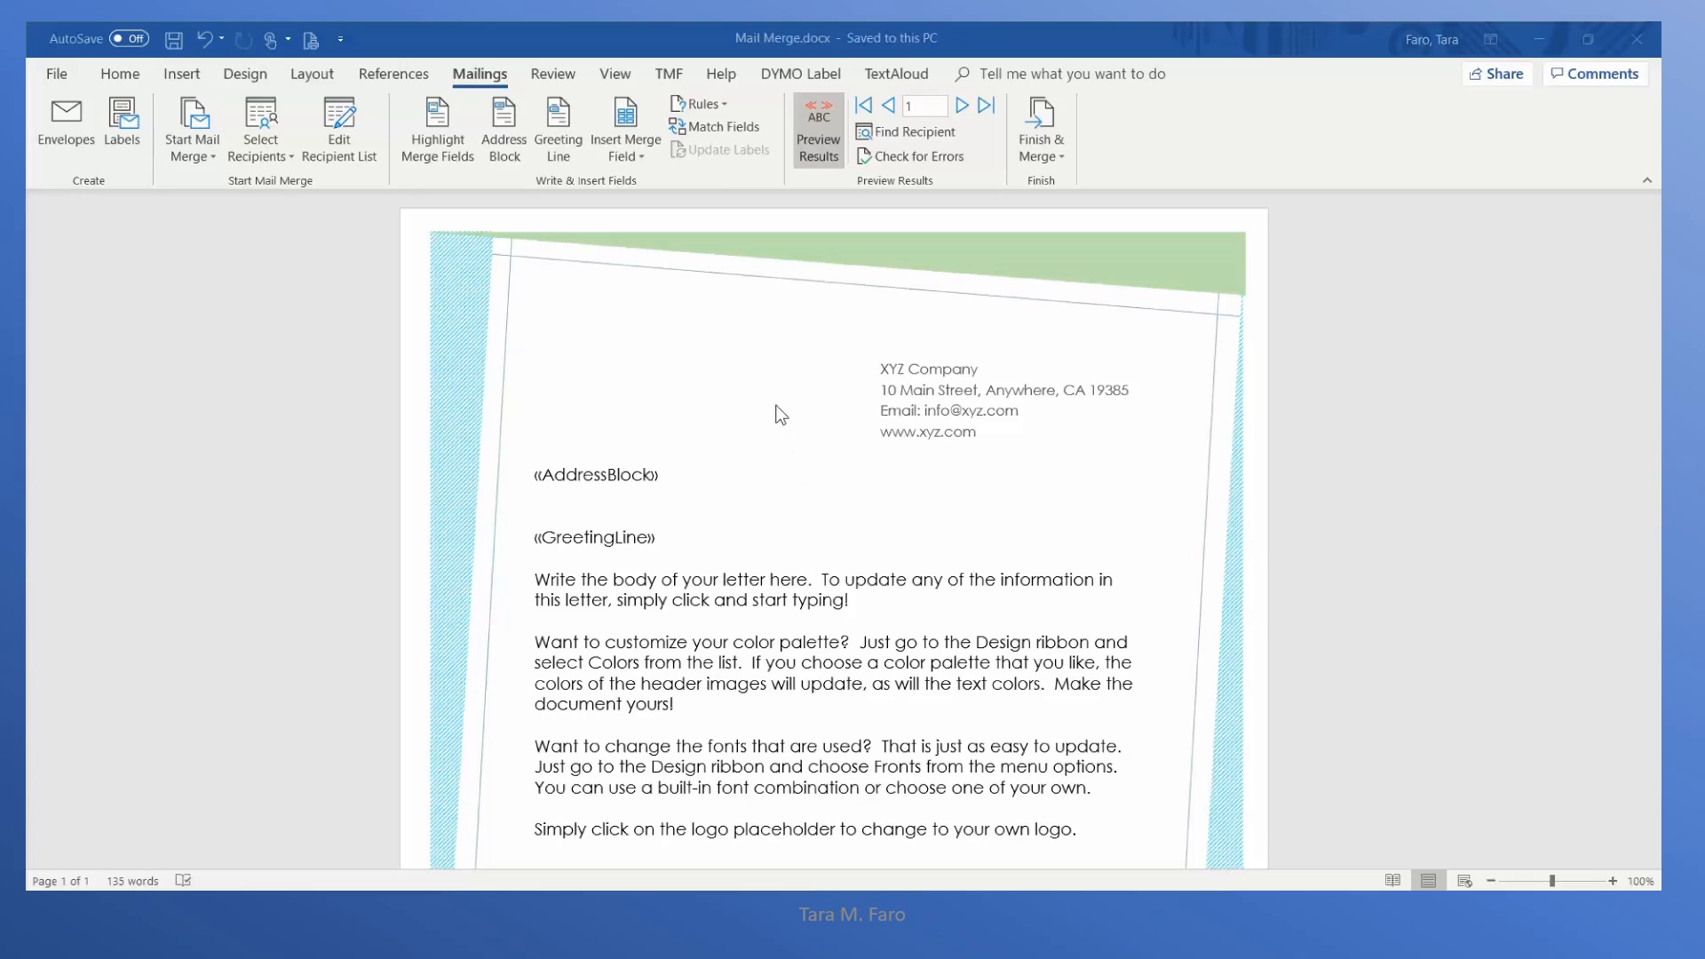
# - Preview the merged letter for each recipient up to record 5 and examine the options for finishing the merge
pyautogui.click(817, 146)
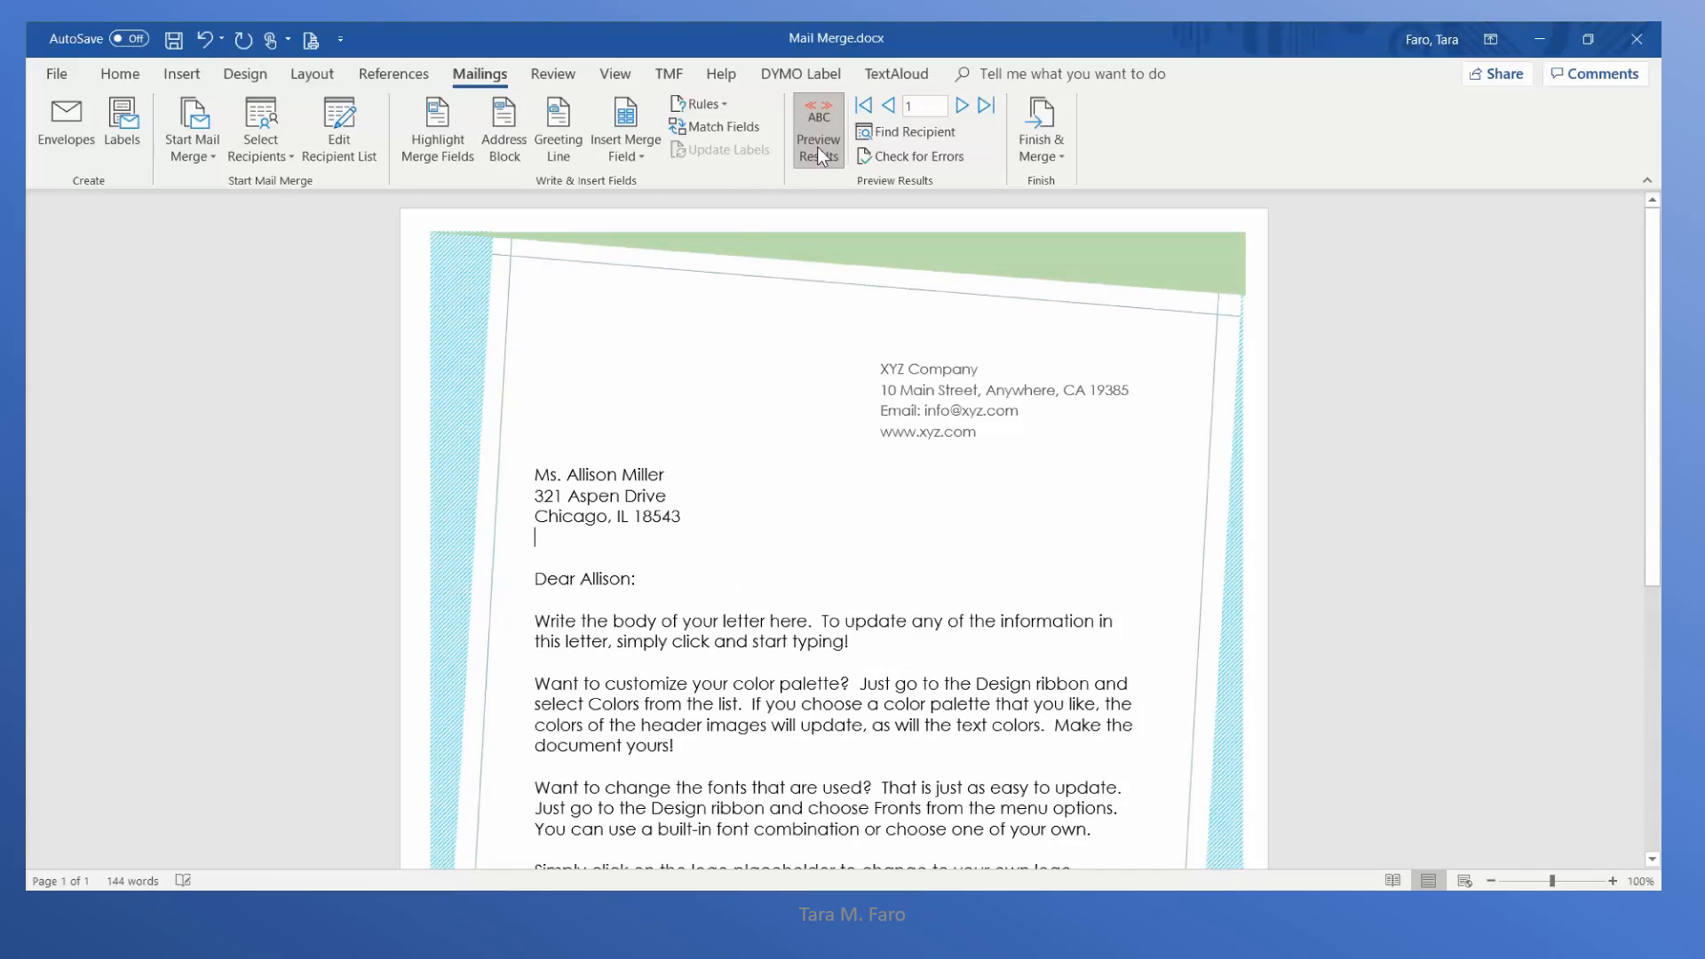
pyautogui.click(962, 104)
pyautogui.click(962, 105)
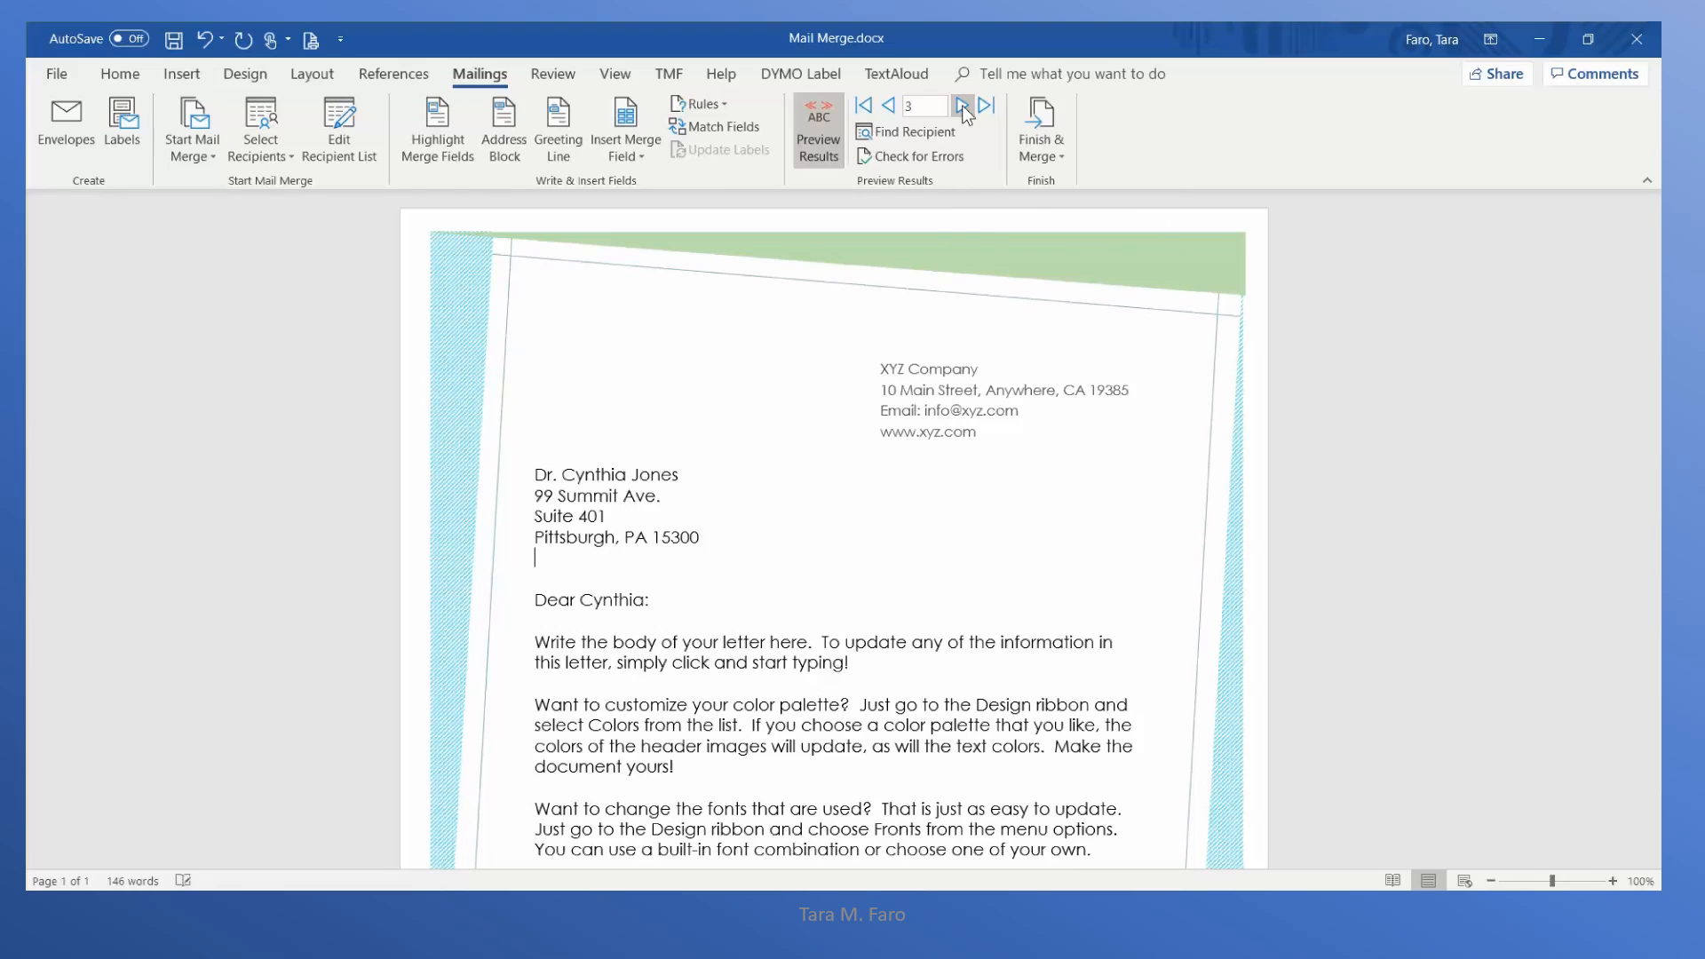
pyautogui.click(962, 105)
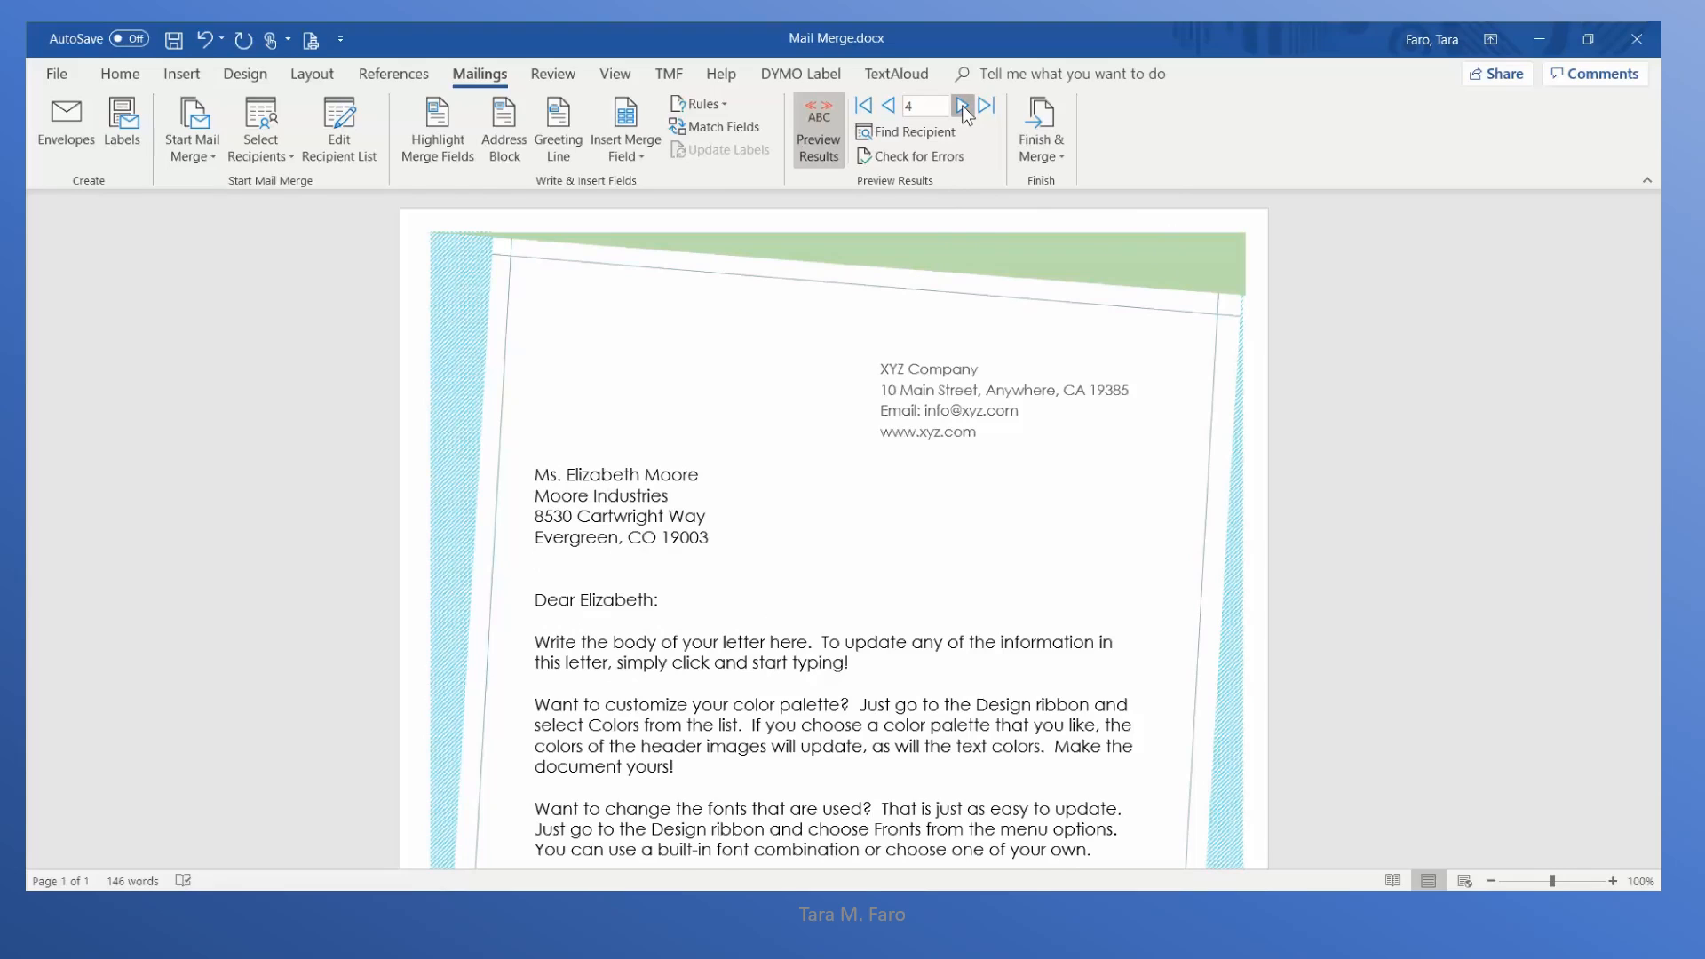
pyautogui.click(962, 104)
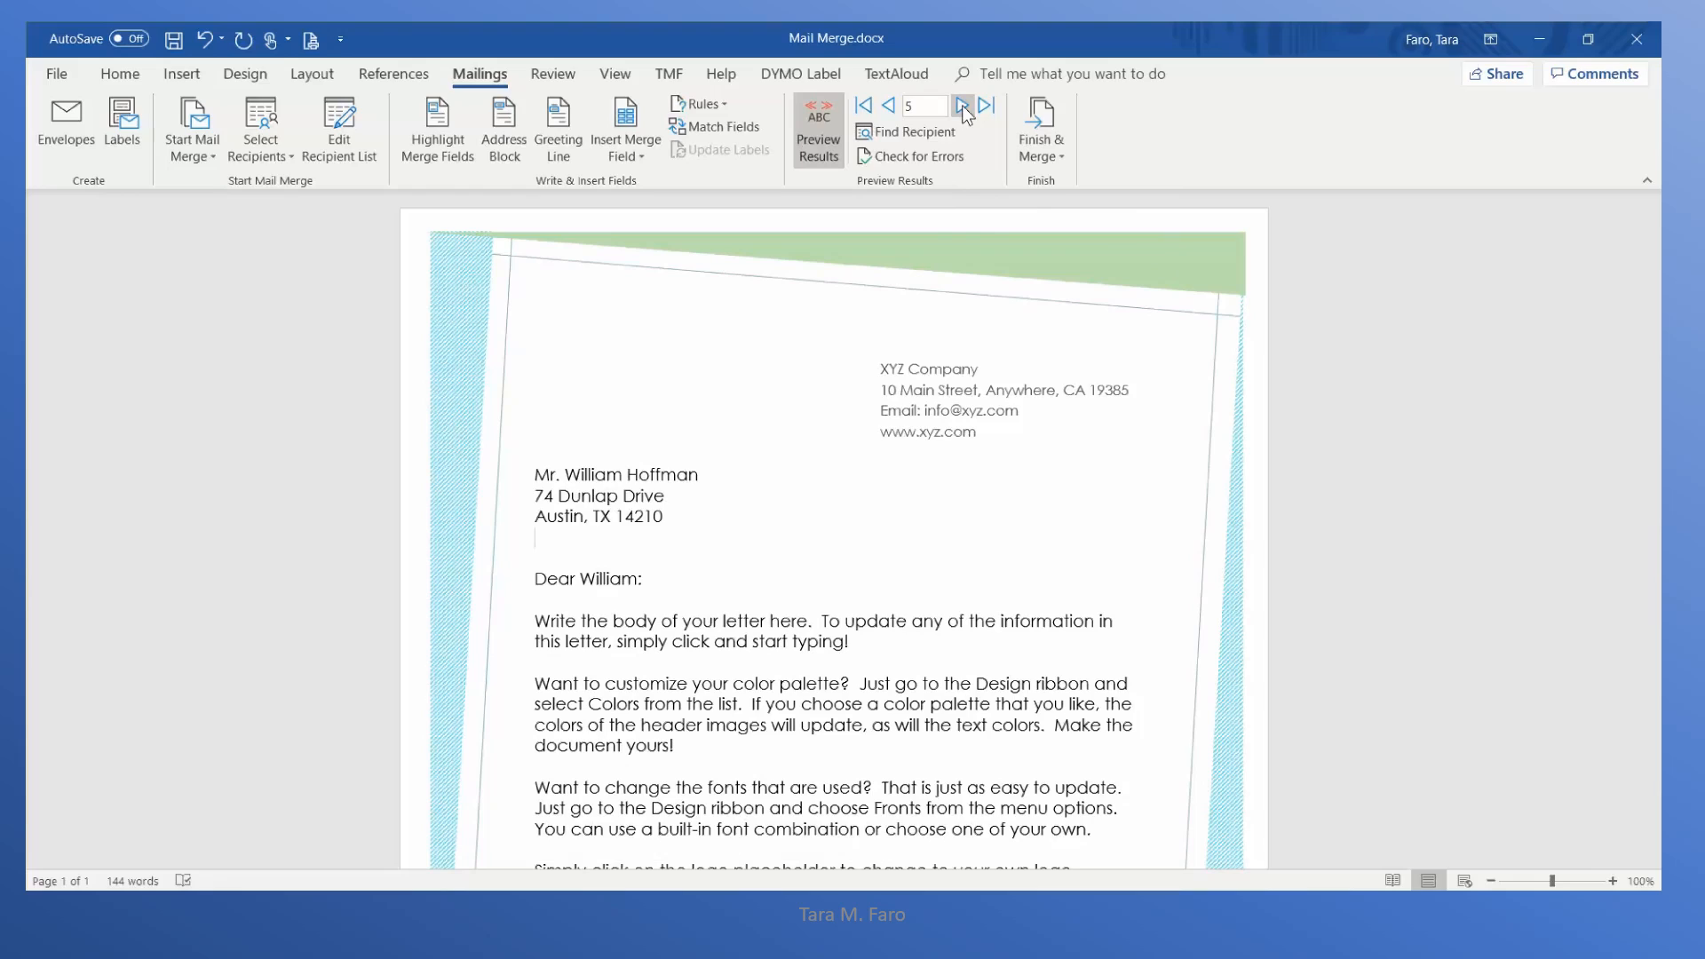
pyautogui.click(1041, 149)
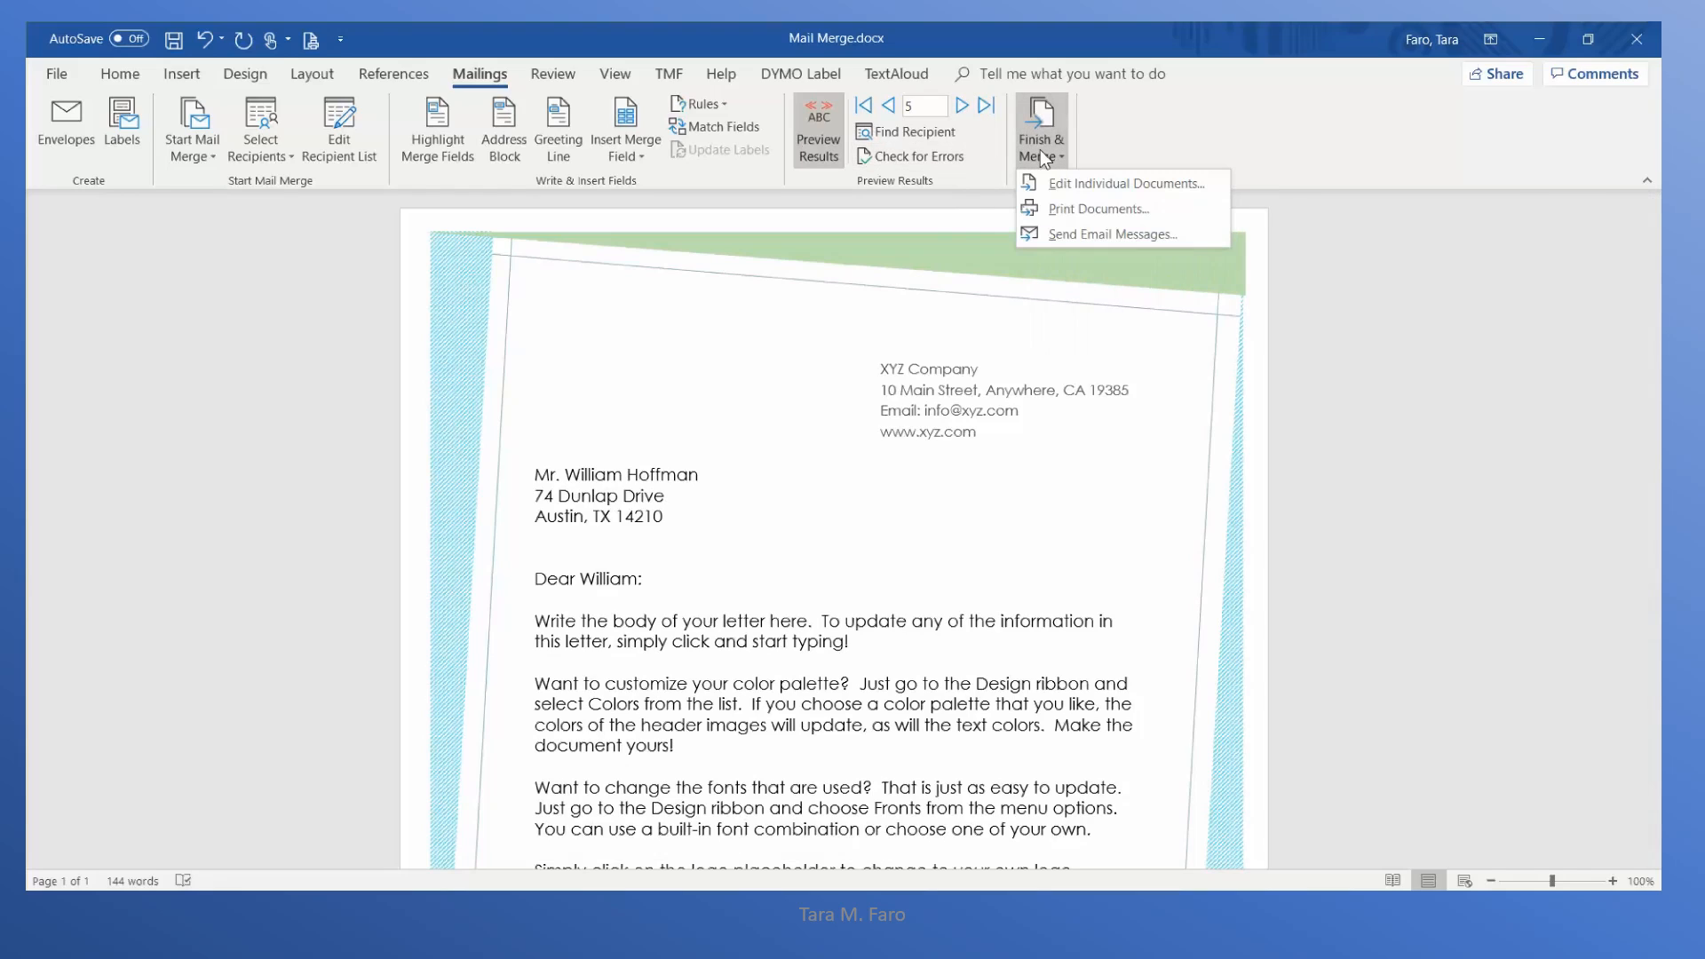
pyautogui.click(1154, 213)
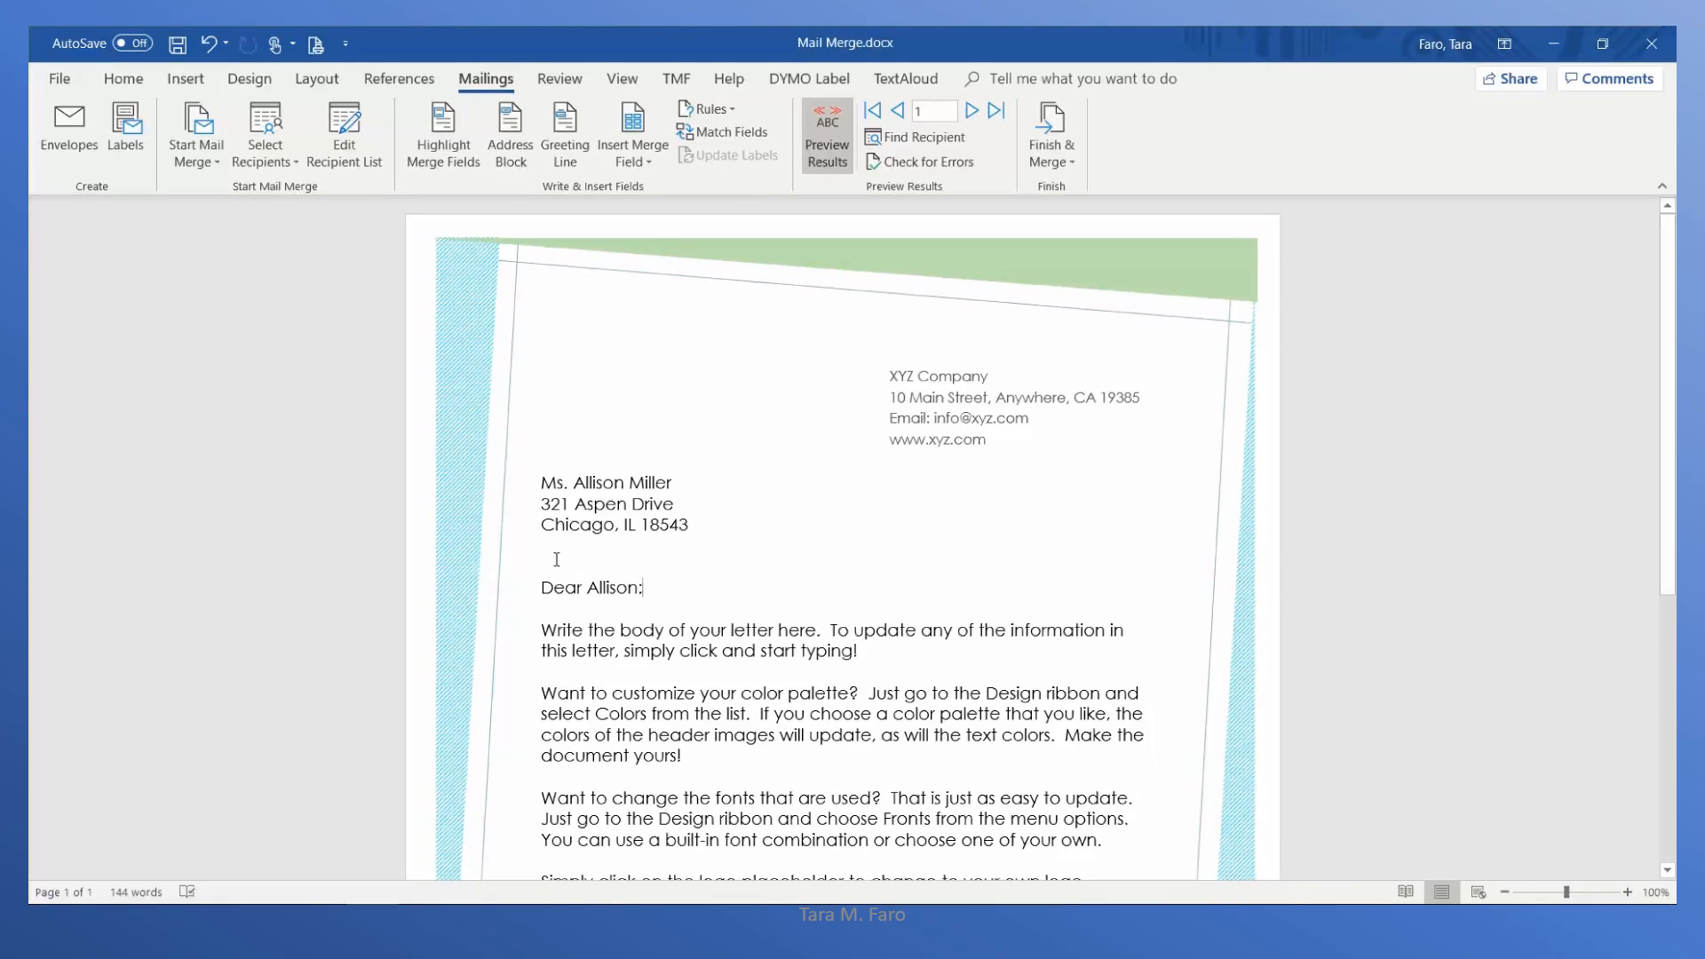
# - Open the envelope setup for the letter and clear the prefilled delivery address
pyautogui.click(72, 141)
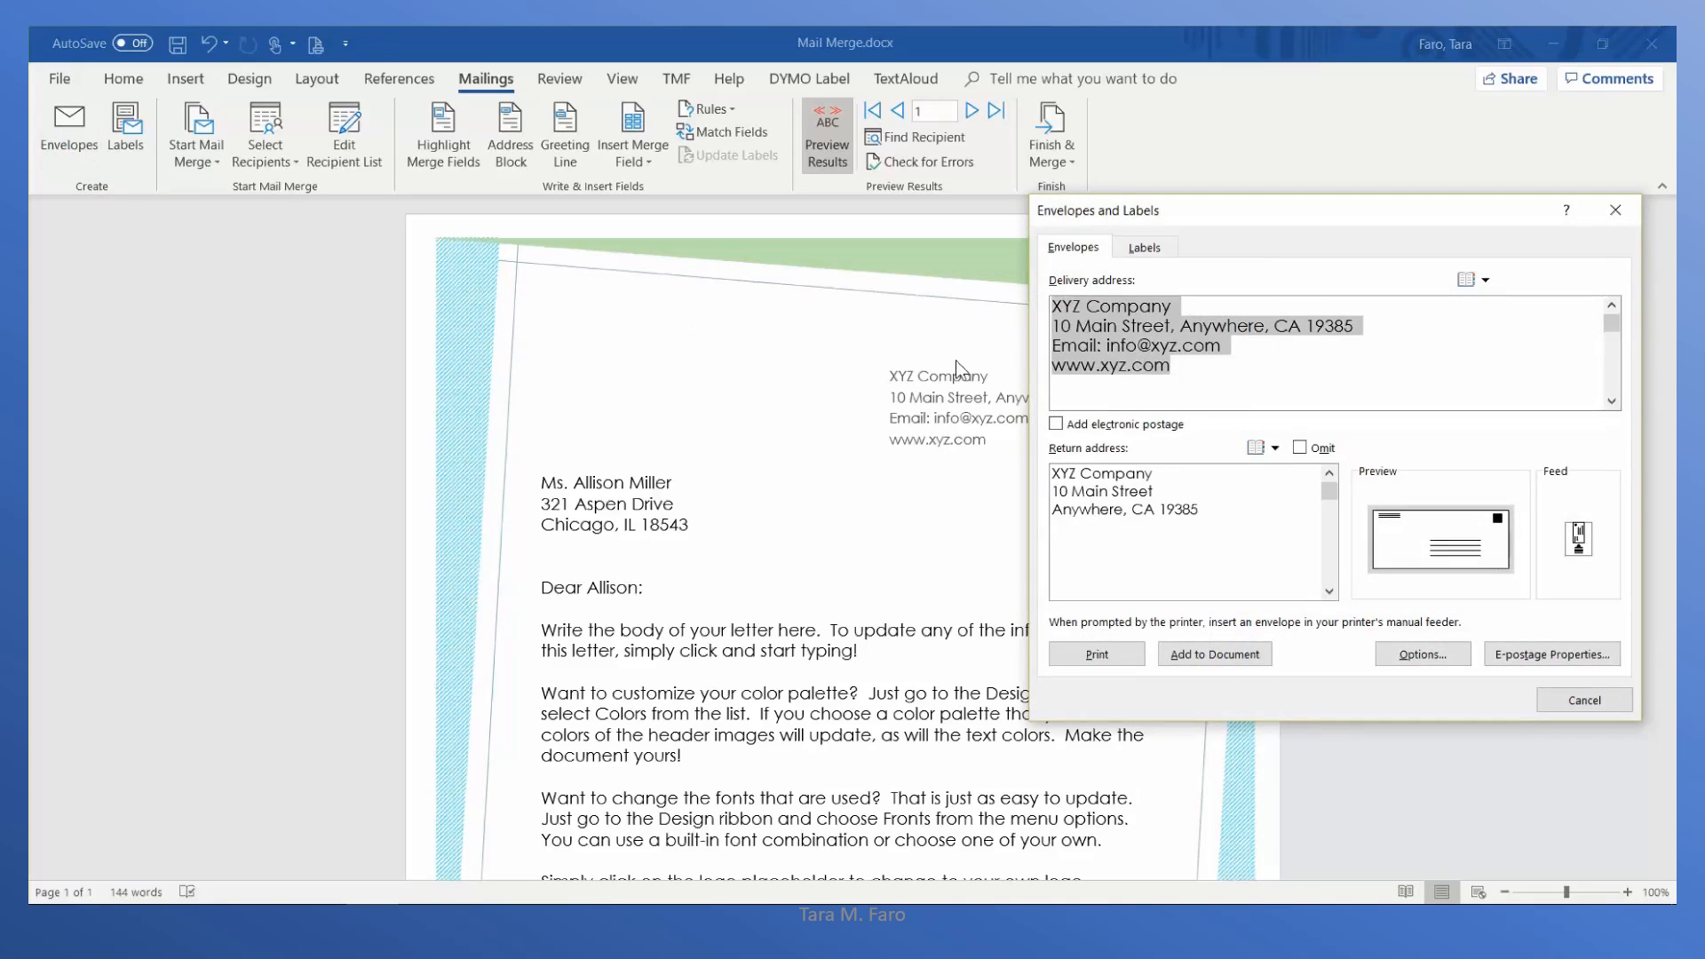
pyautogui.press('Delete')
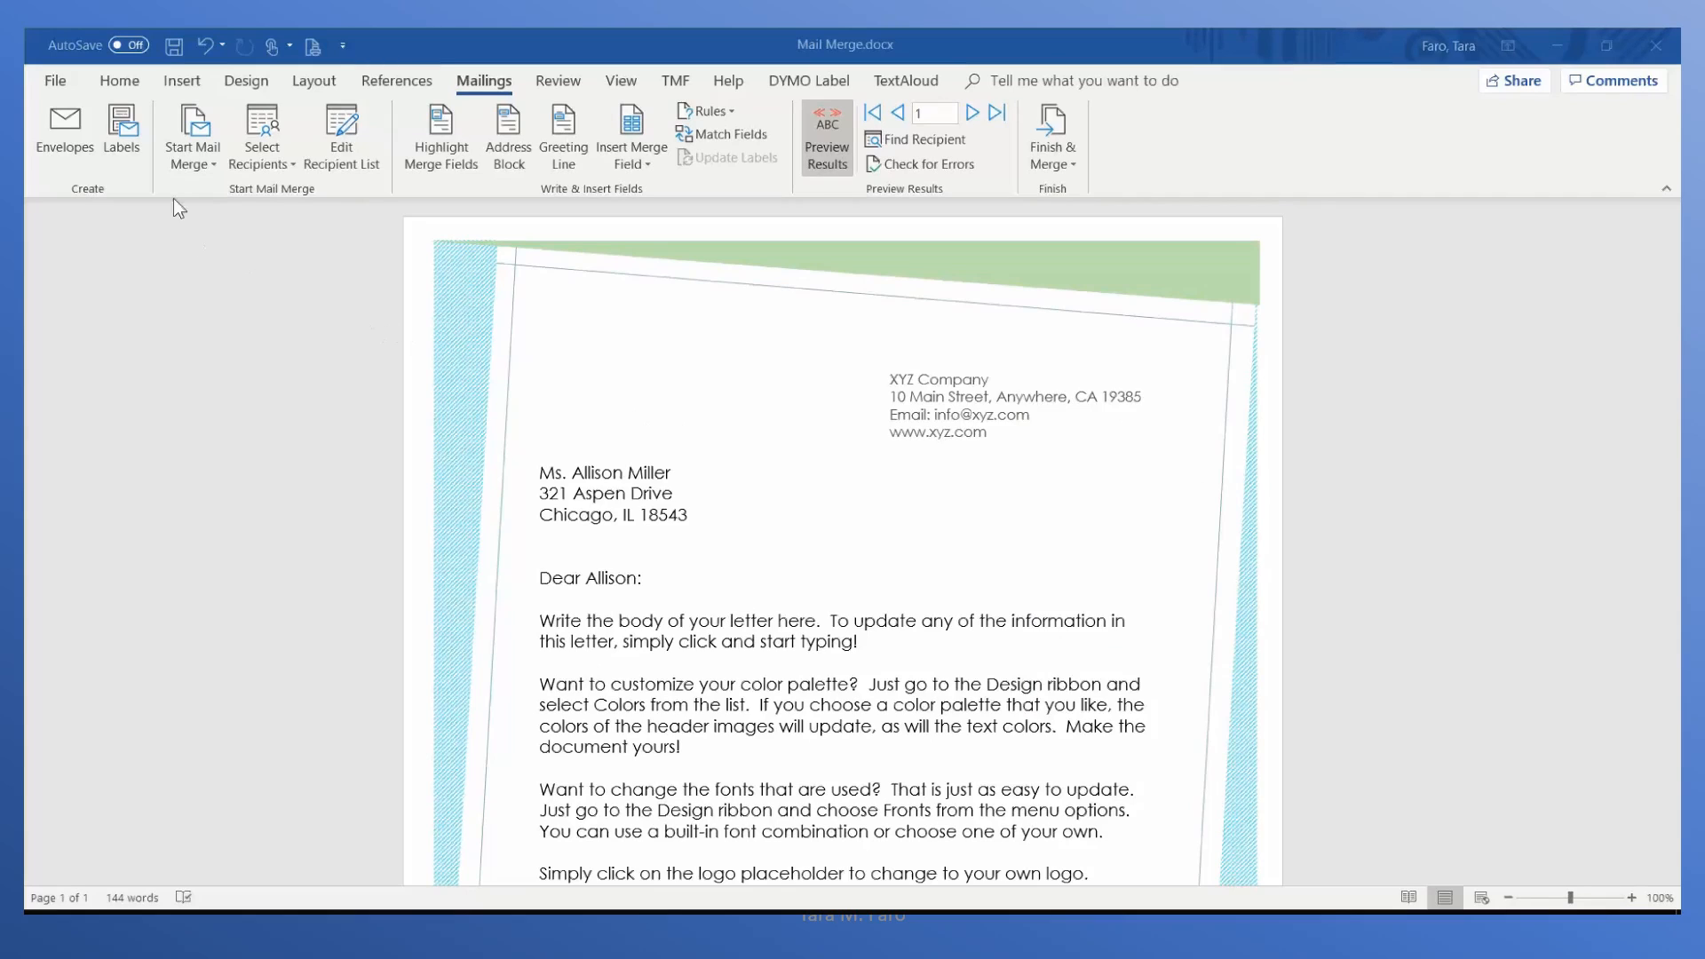
# - Set up a full page of labels with the return address, using label vendor Avery A4/A5 and product number 01638061
pyautogui.click(115, 126)
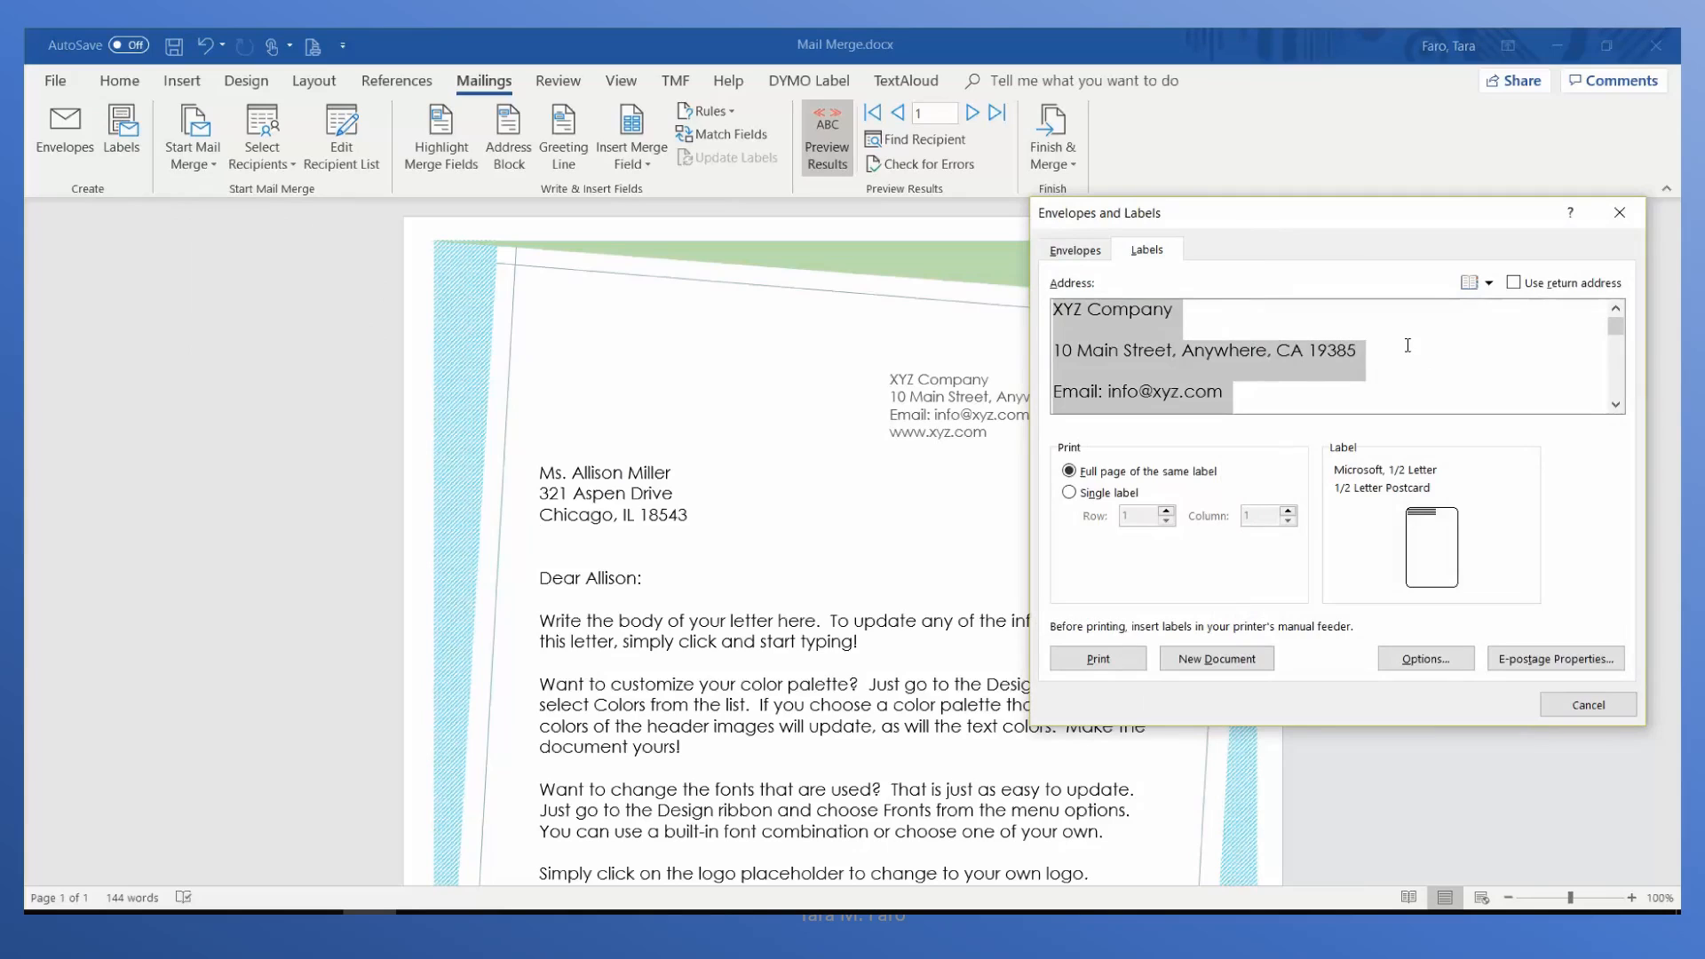
pyautogui.click(1517, 283)
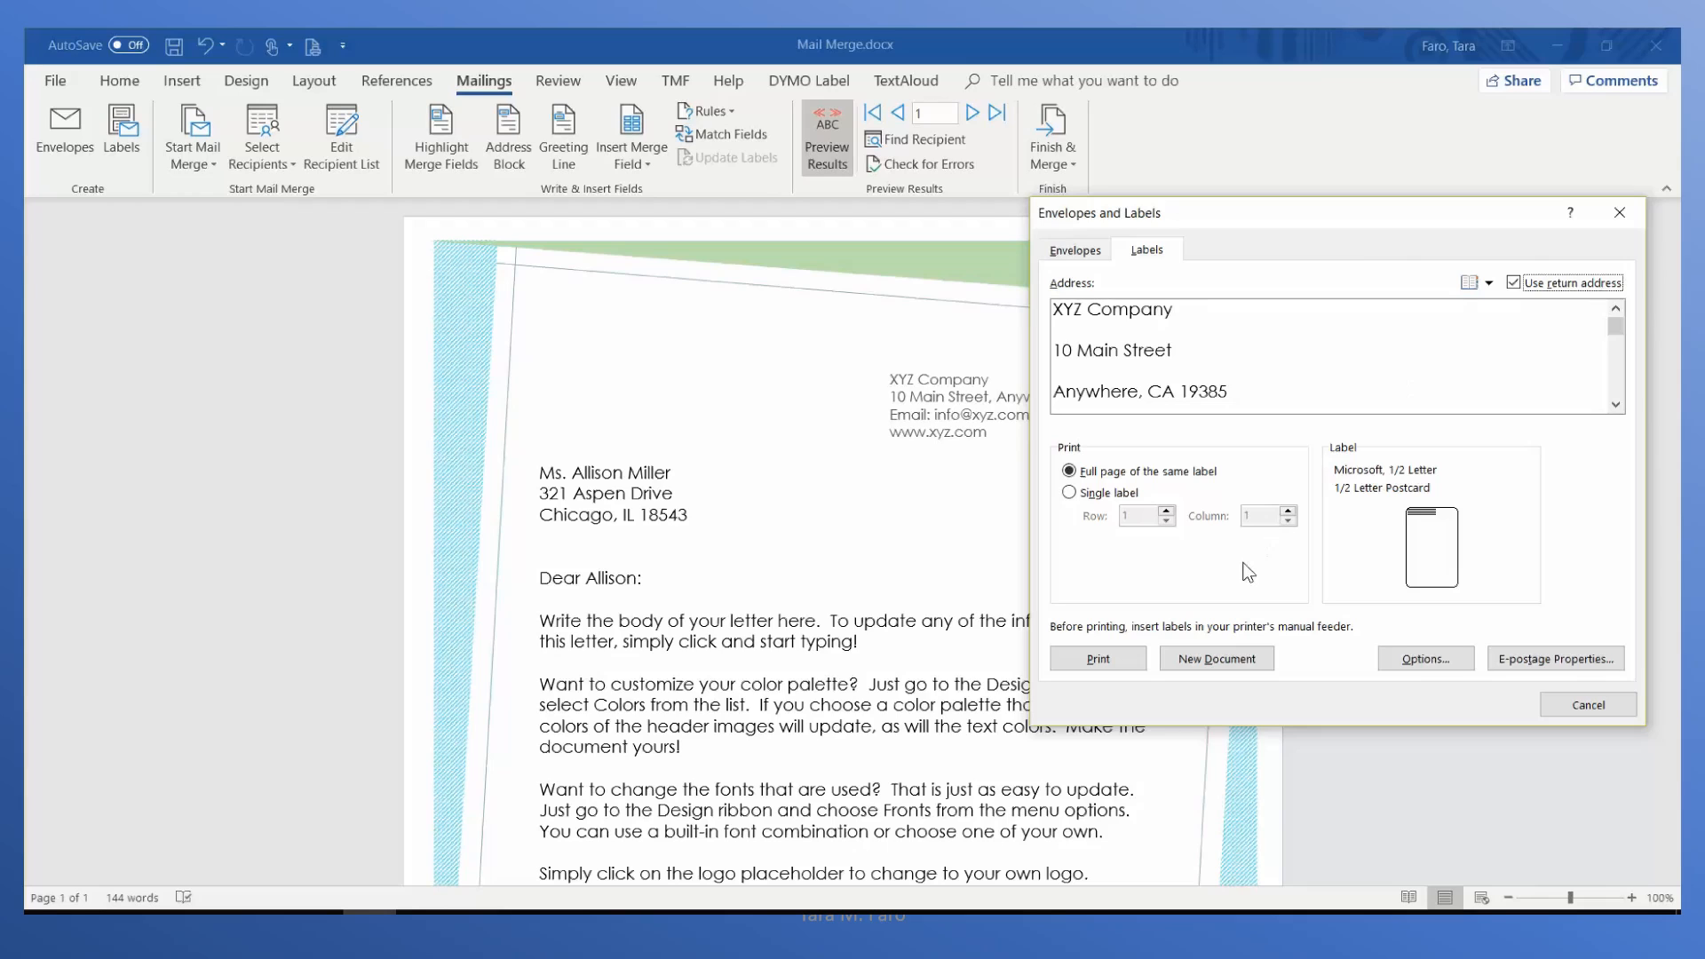
pyautogui.click(1399, 662)
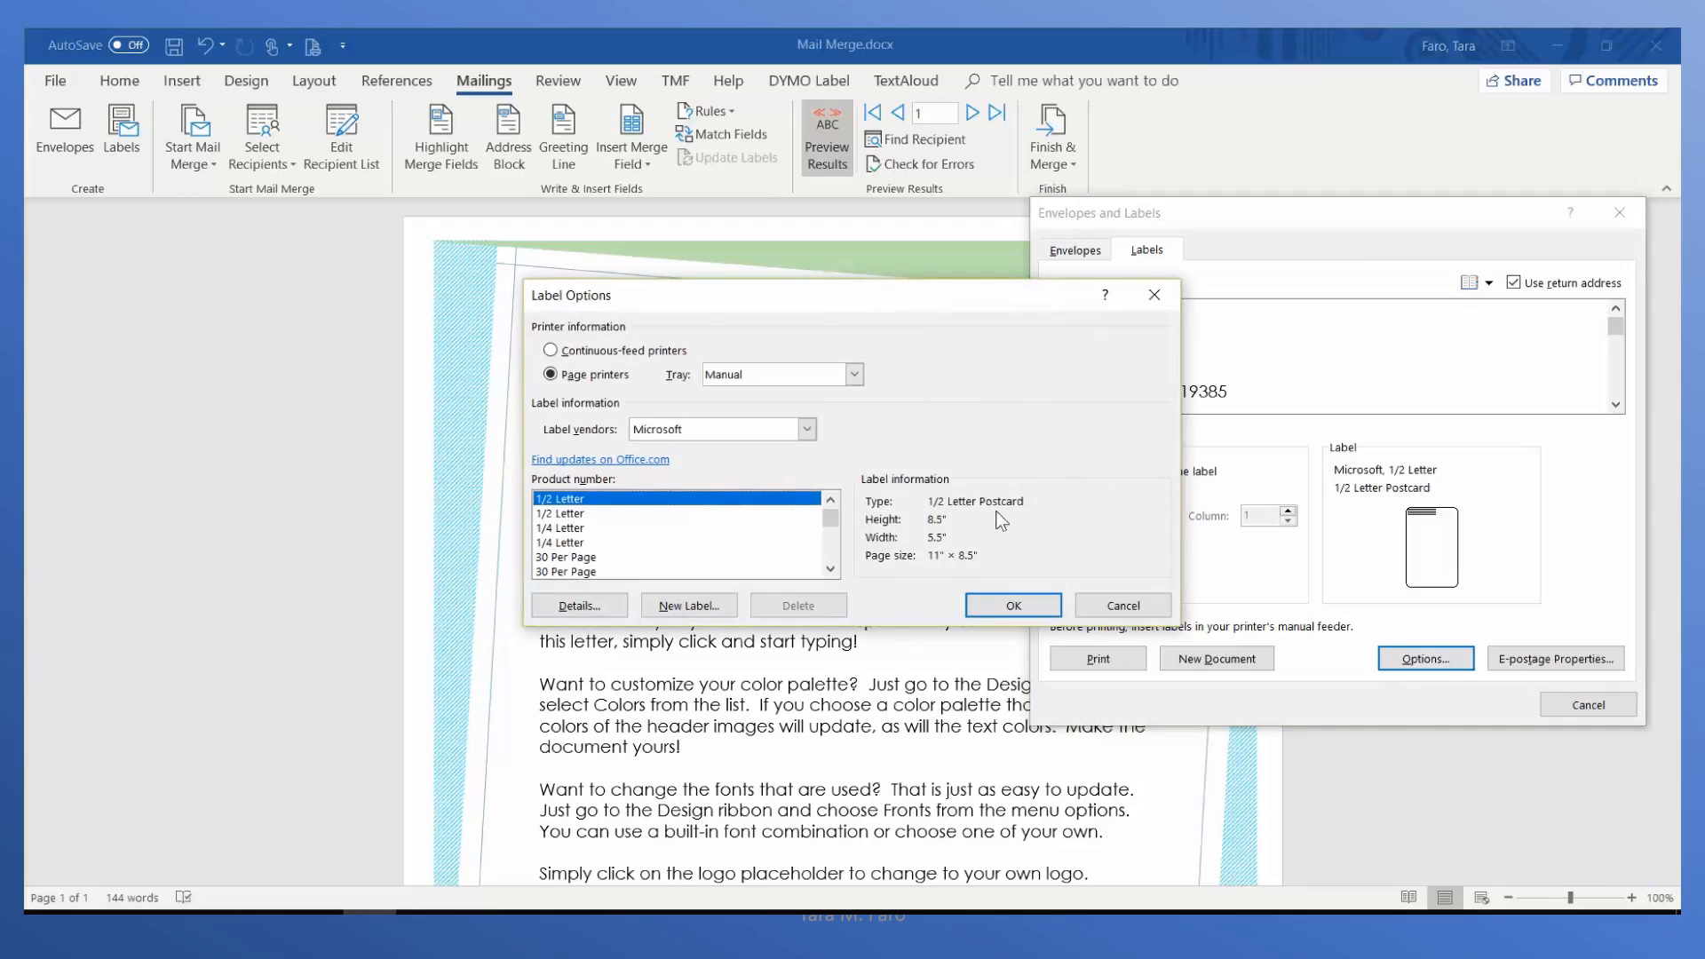
pyautogui.click(806, 430)
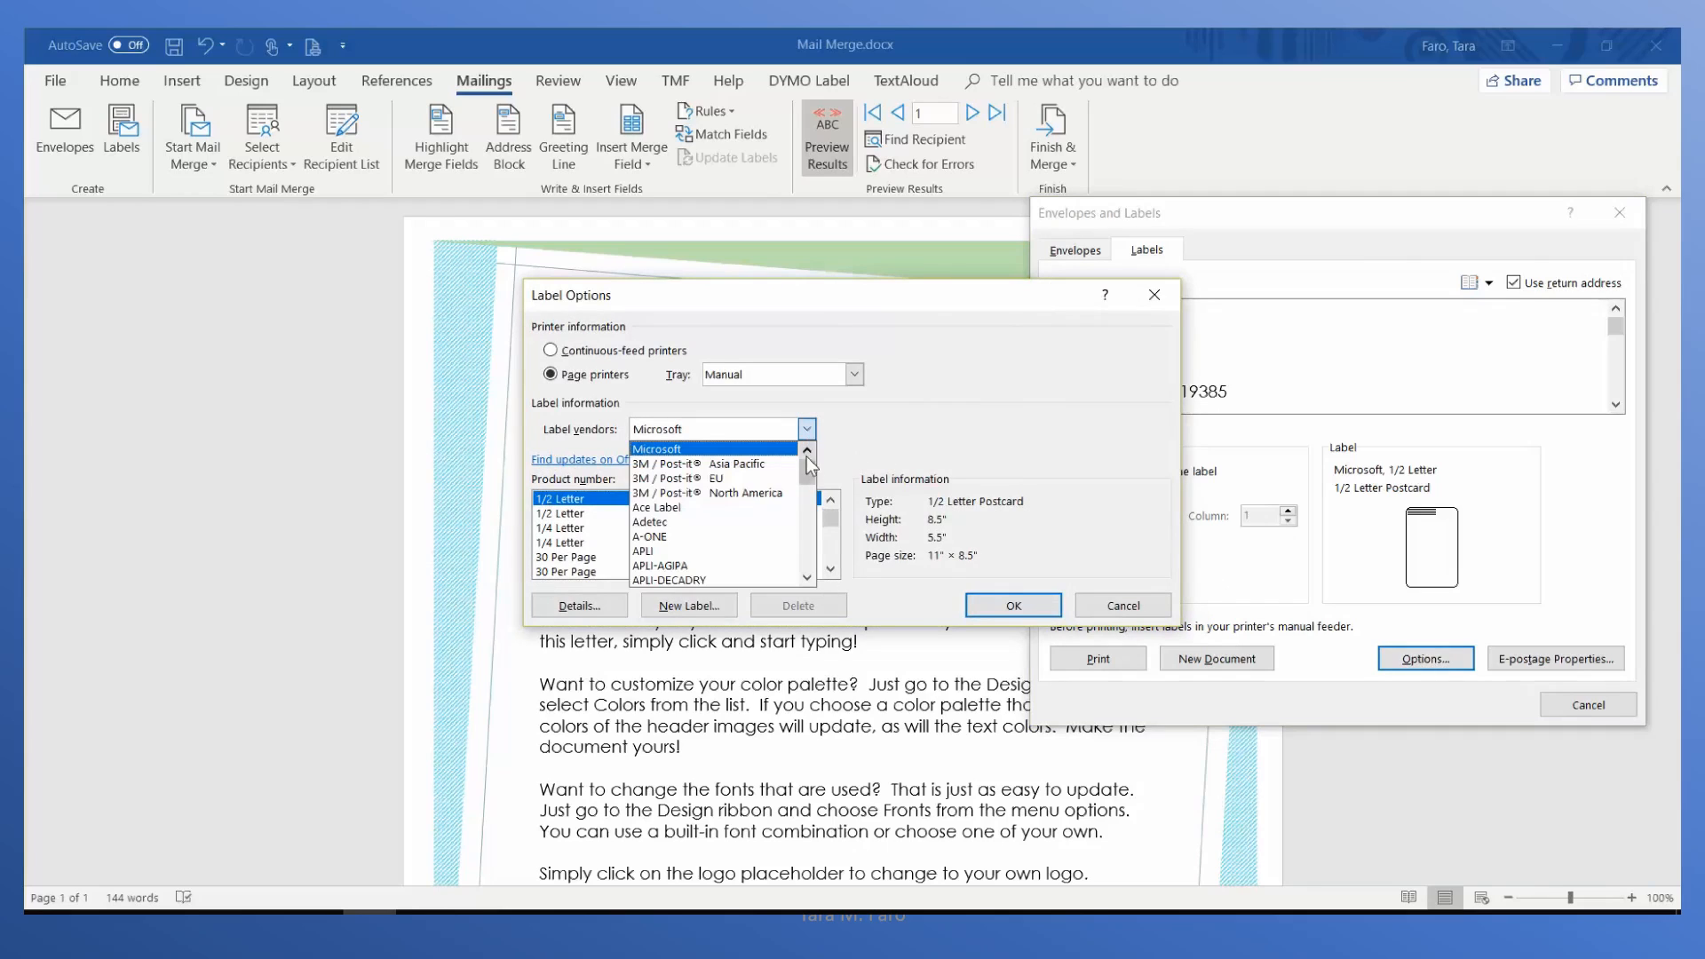
pyautogui.moveTo(808, 474); pyautogui.dragTo(809, 503)
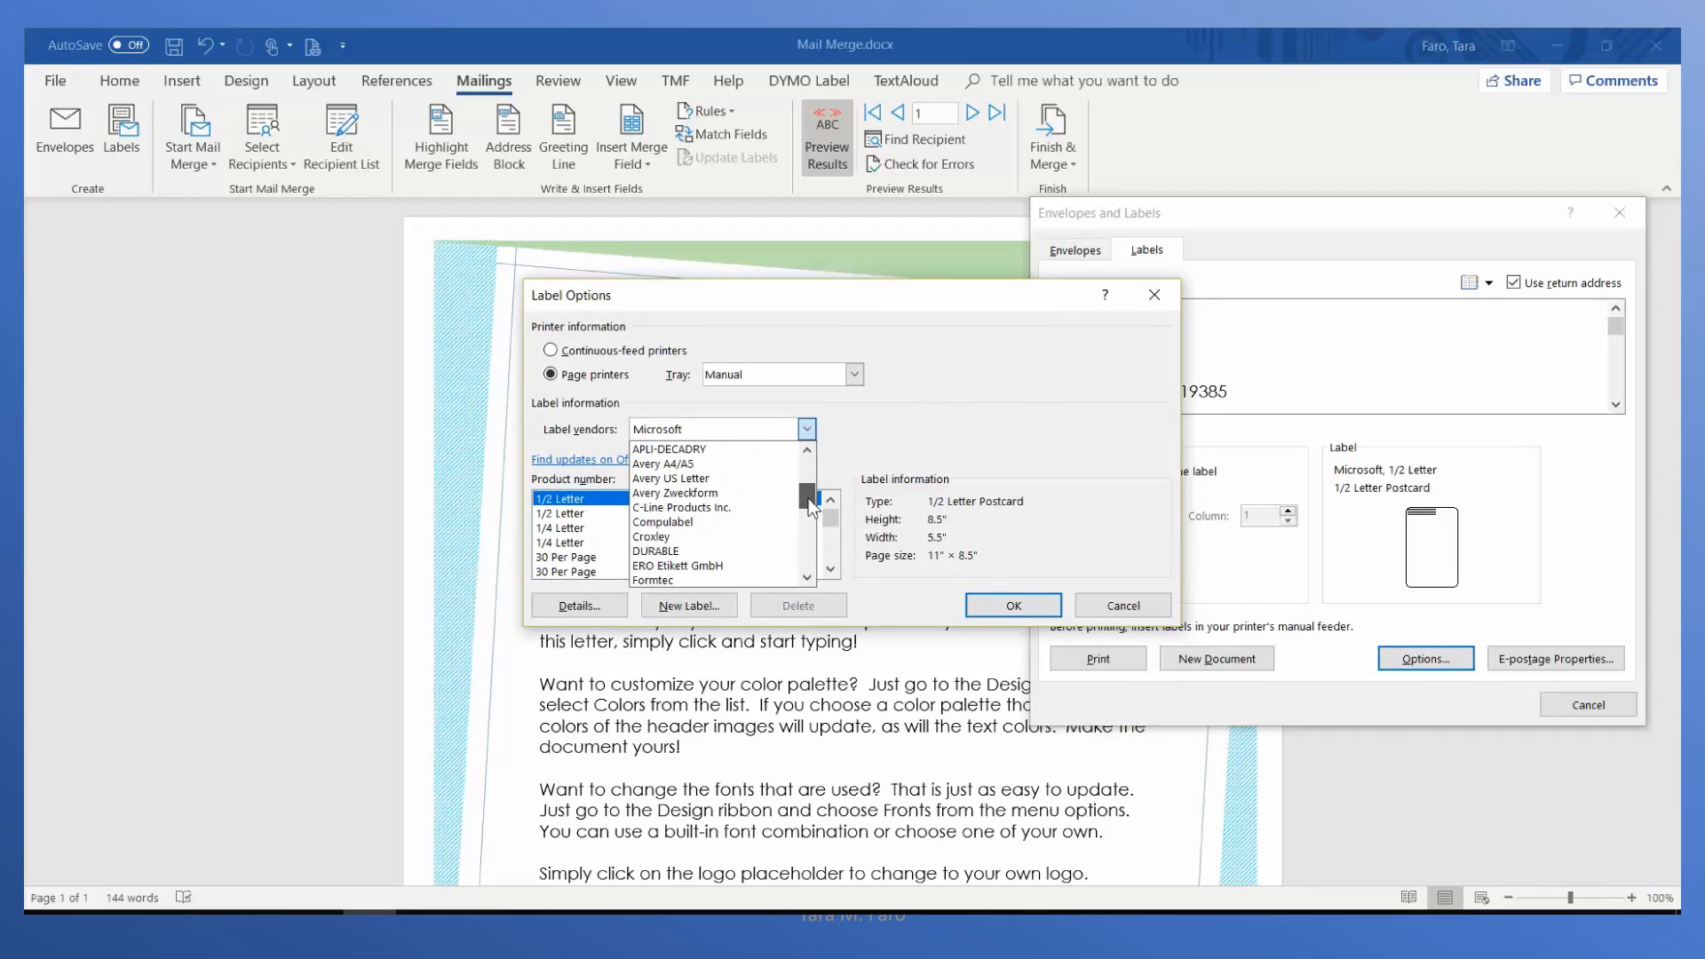
pyautogui.click(701, 463)
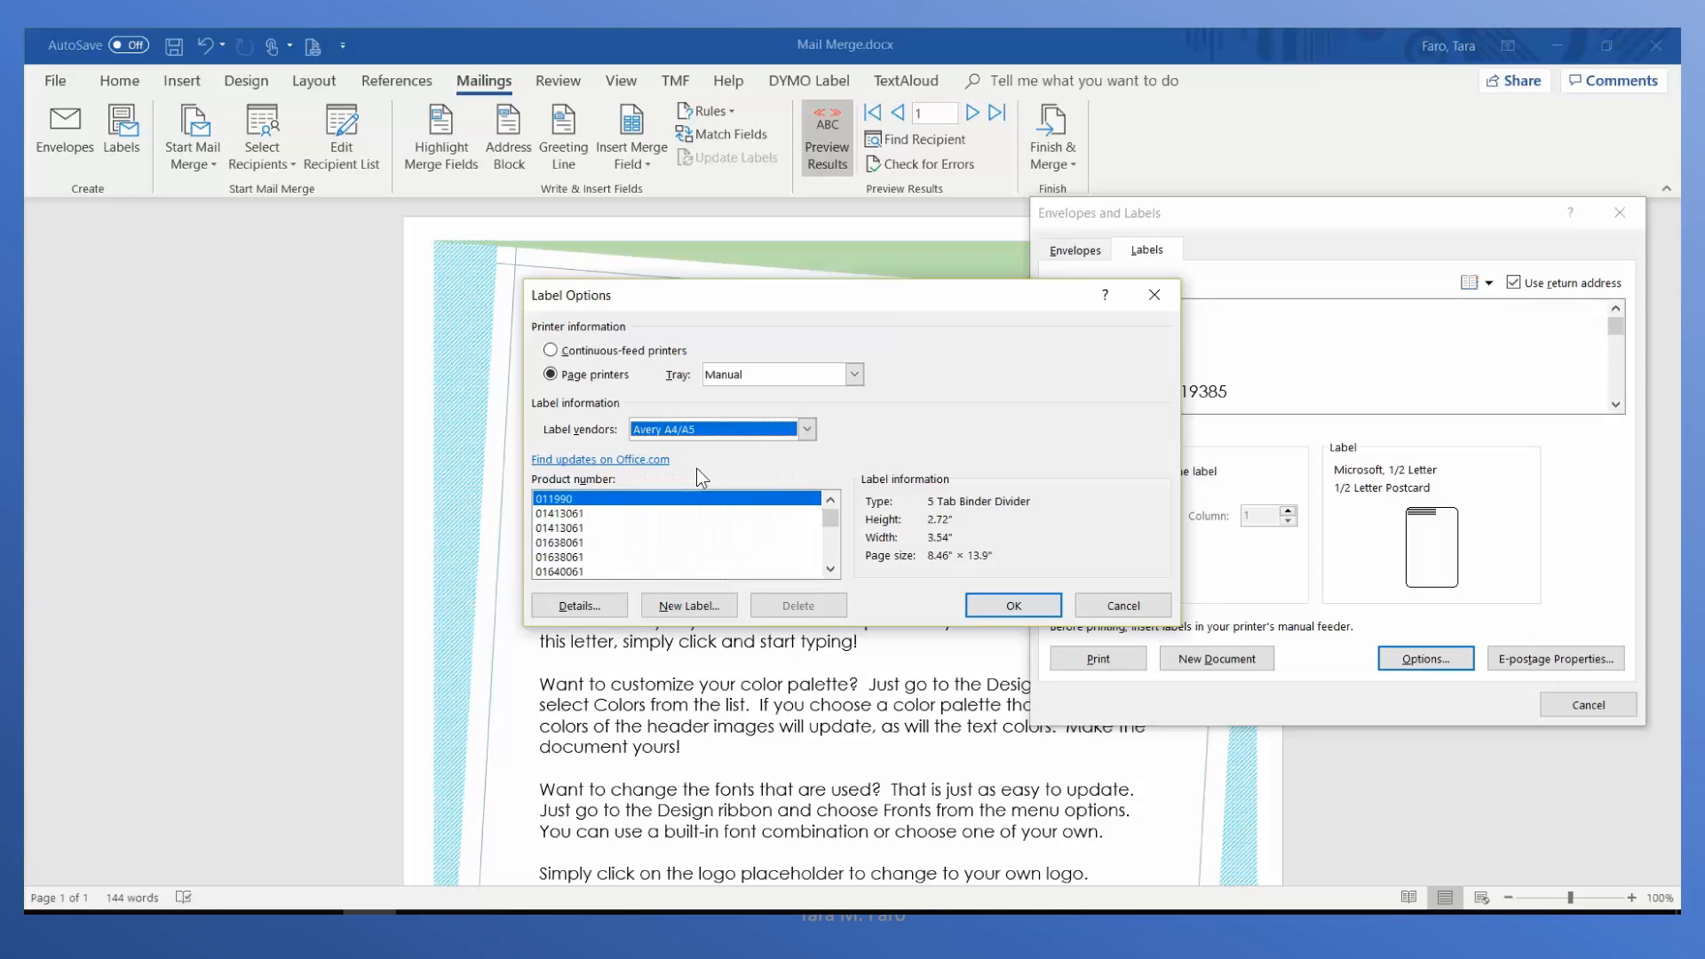
pyautogui.click(578, 543)
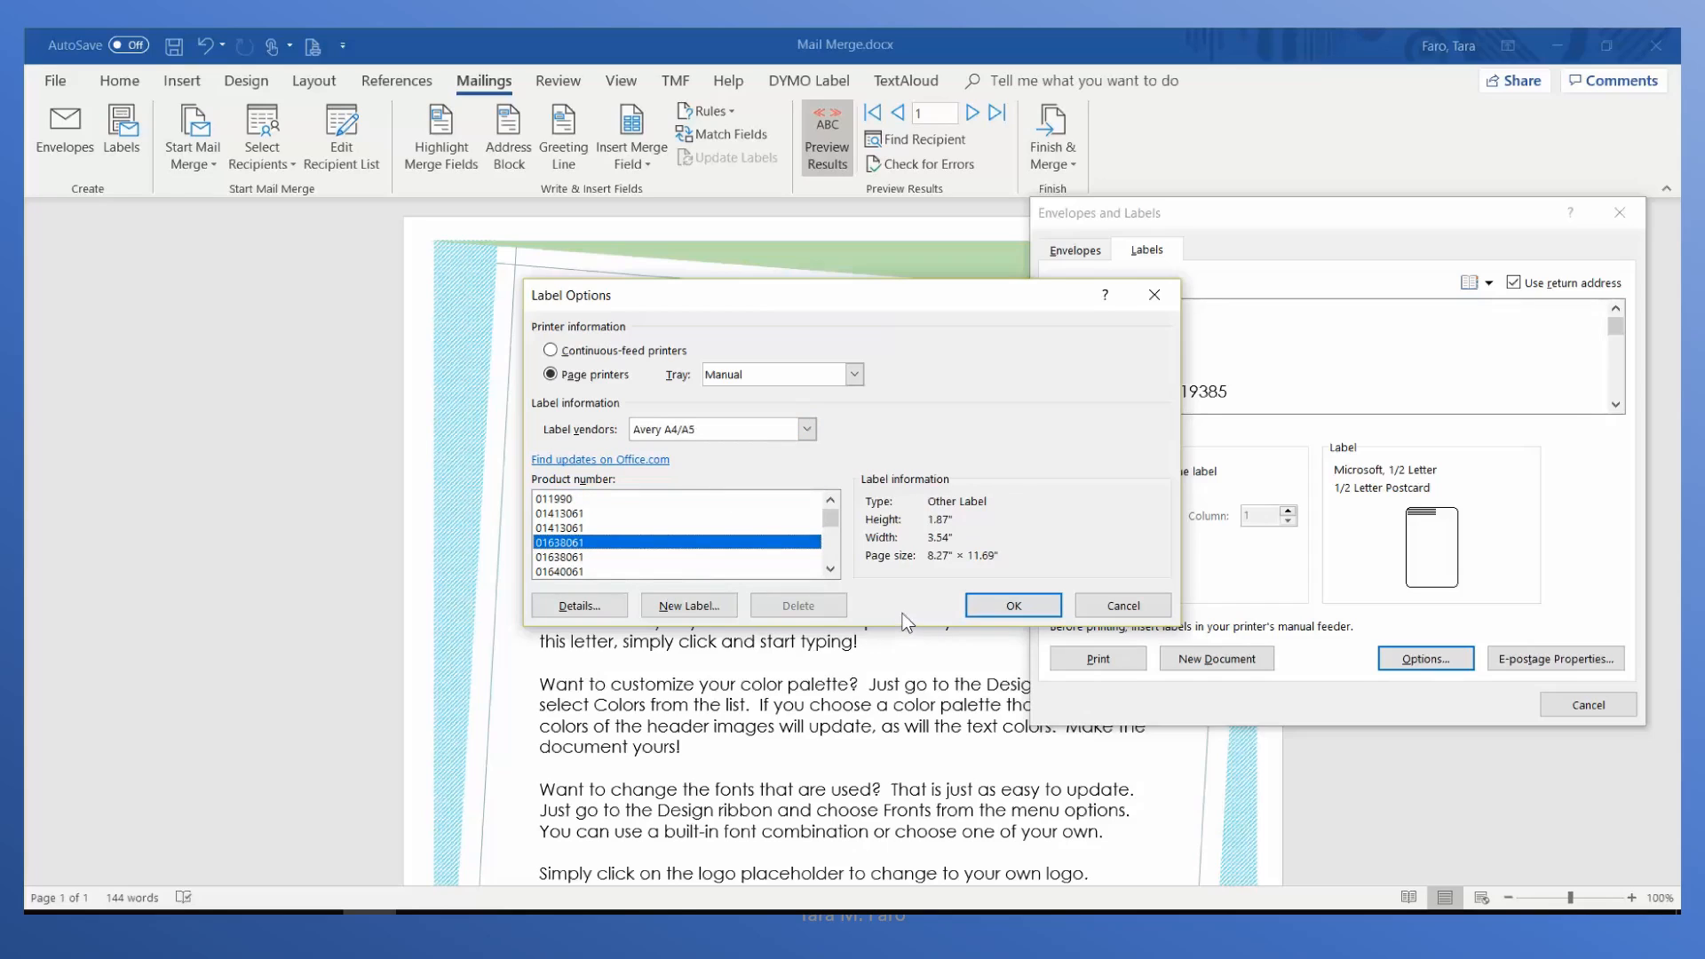
pyautogui.click(1010, 607)
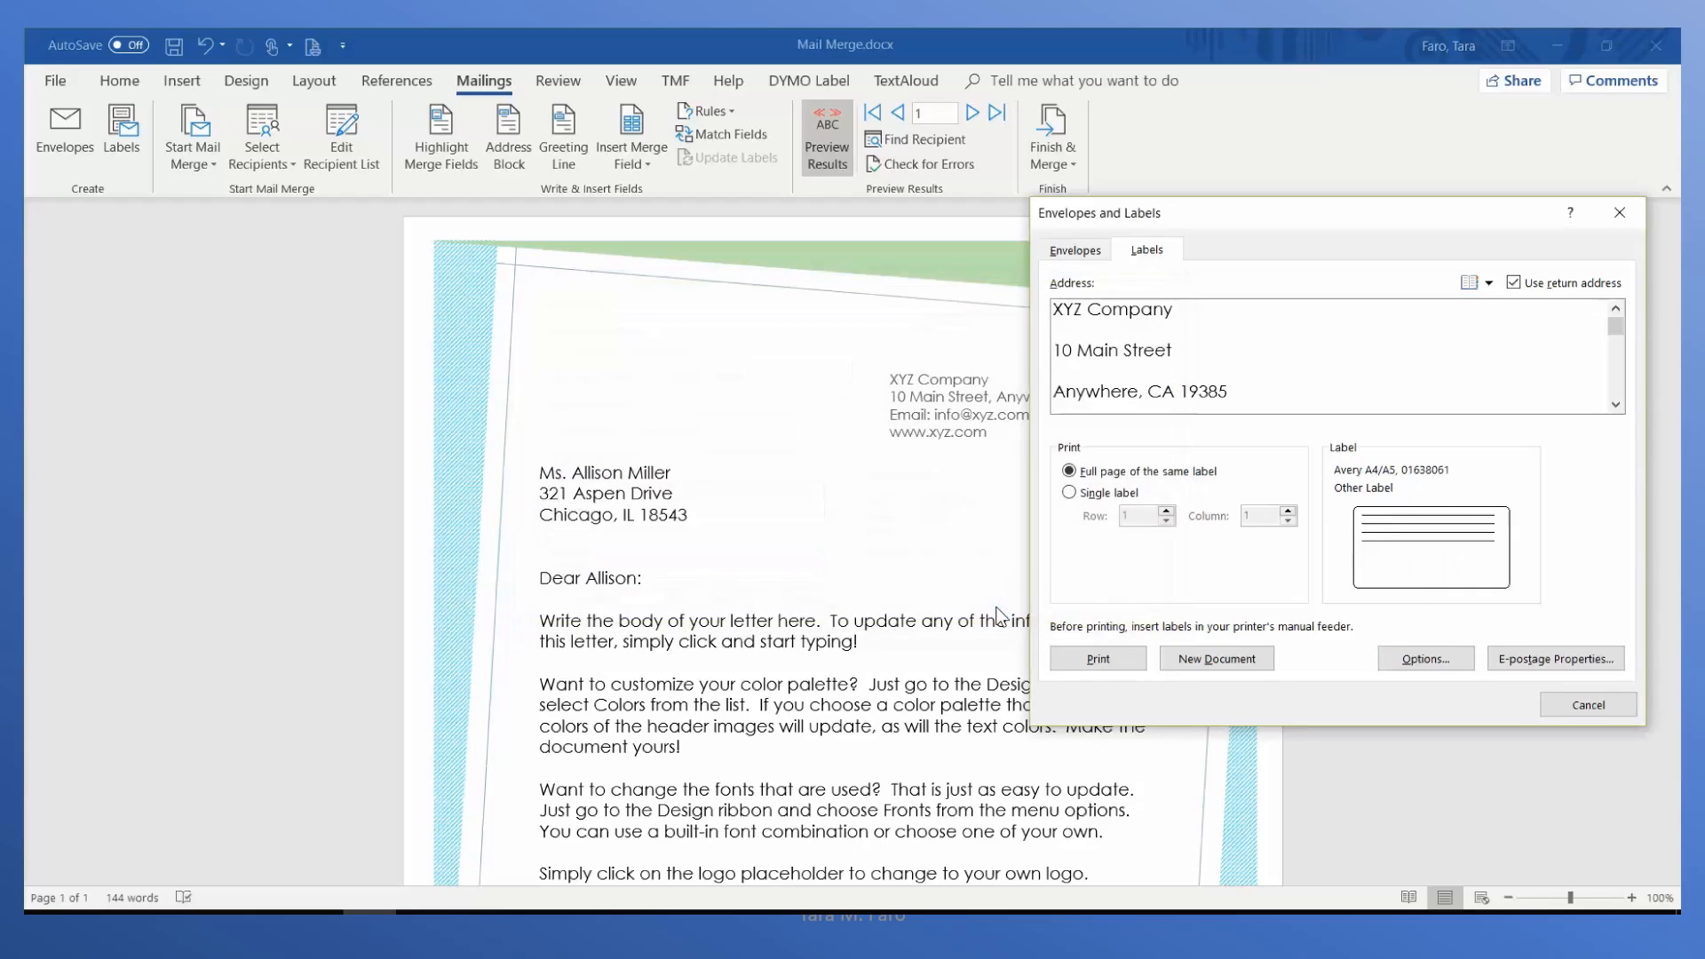